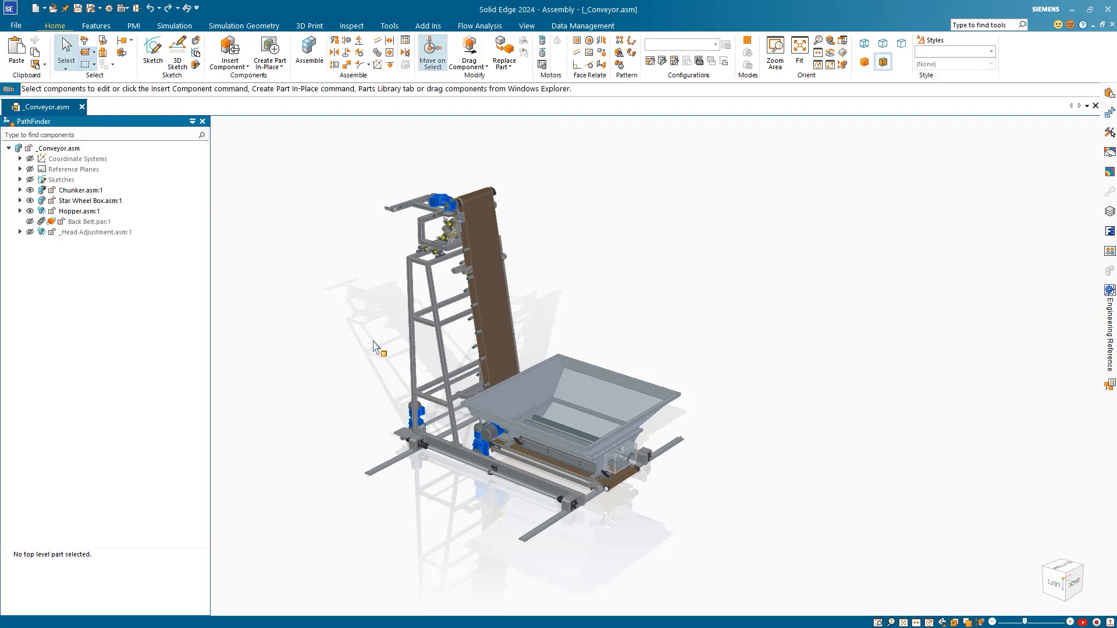
Step: Switch the conveyor assembly's view style from High Quality to Default
middle_click_drag(374, 341, 376, 326)
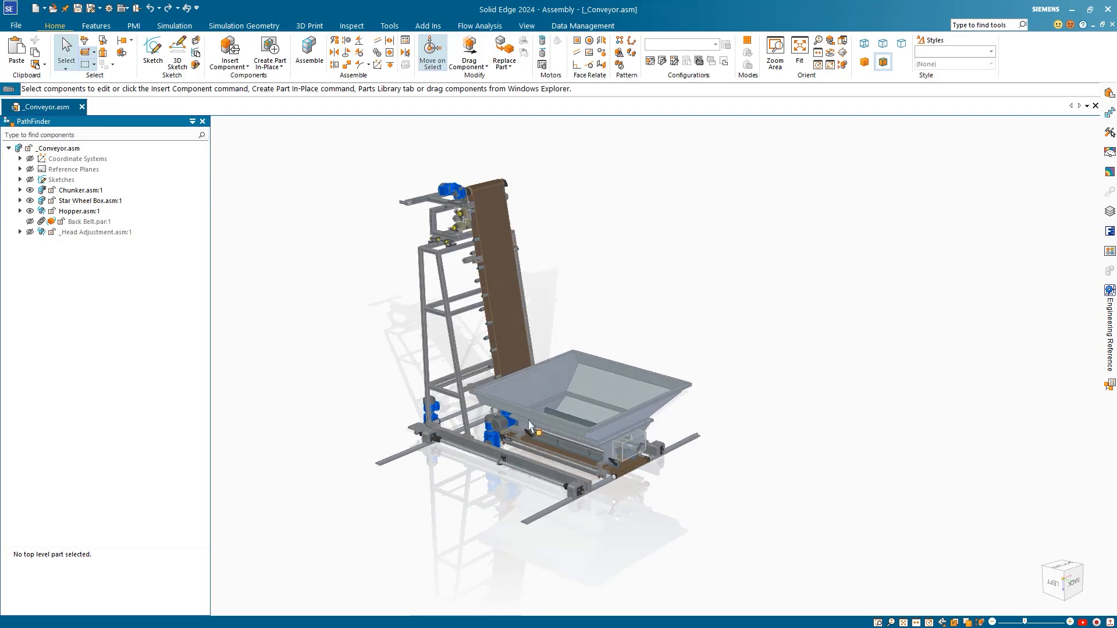
scroll(673, 453, "up", 10)
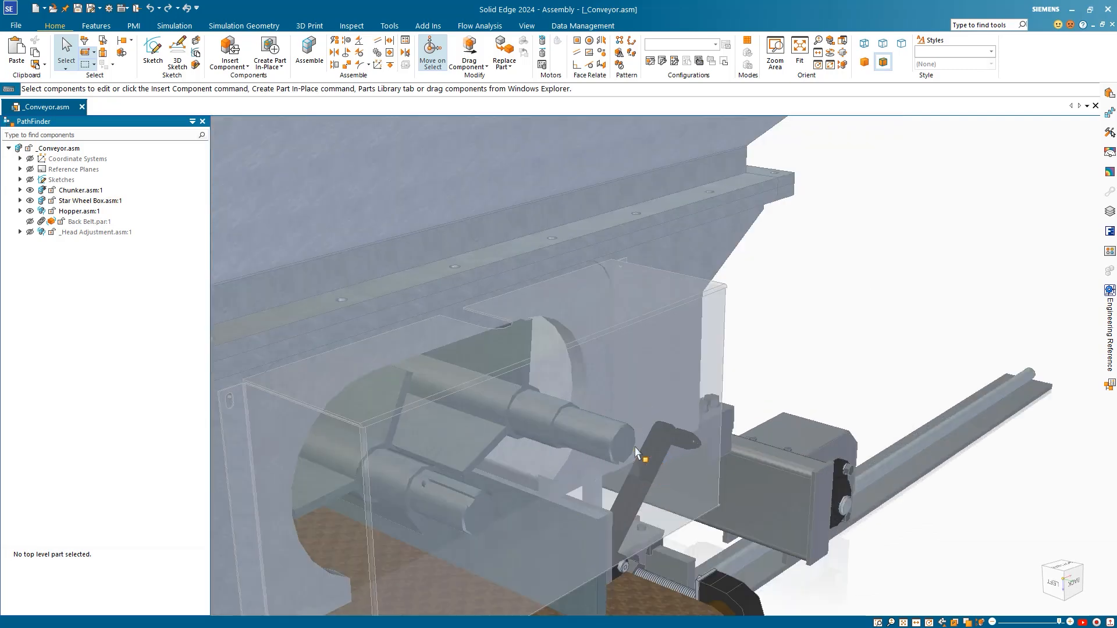
scroll(445, 515, "down", 10)
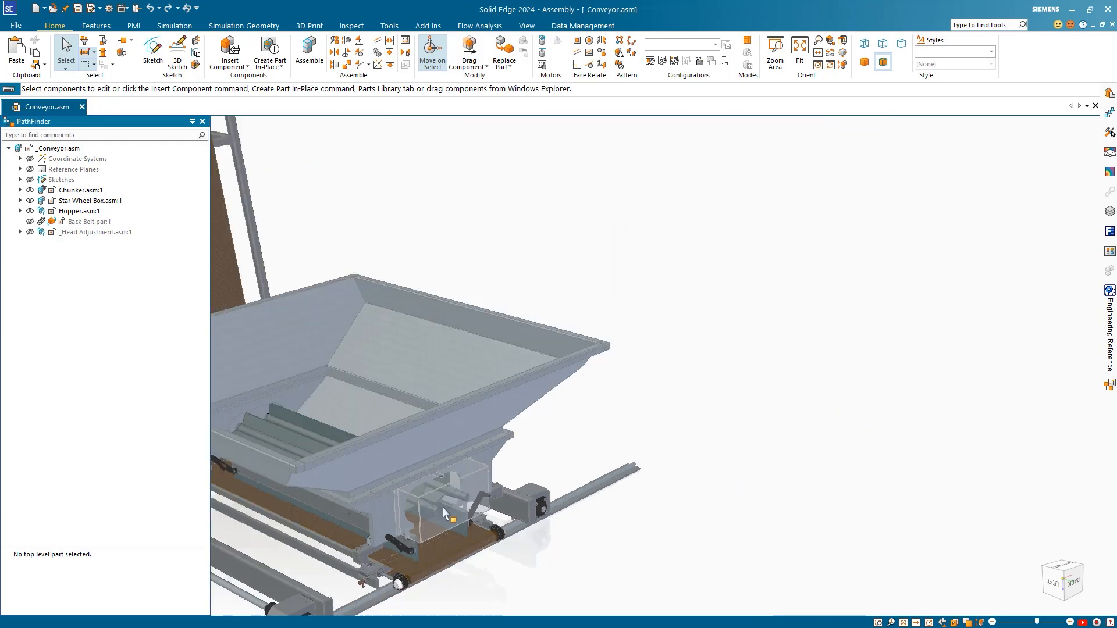
scroll(449, 506, "down", 5)
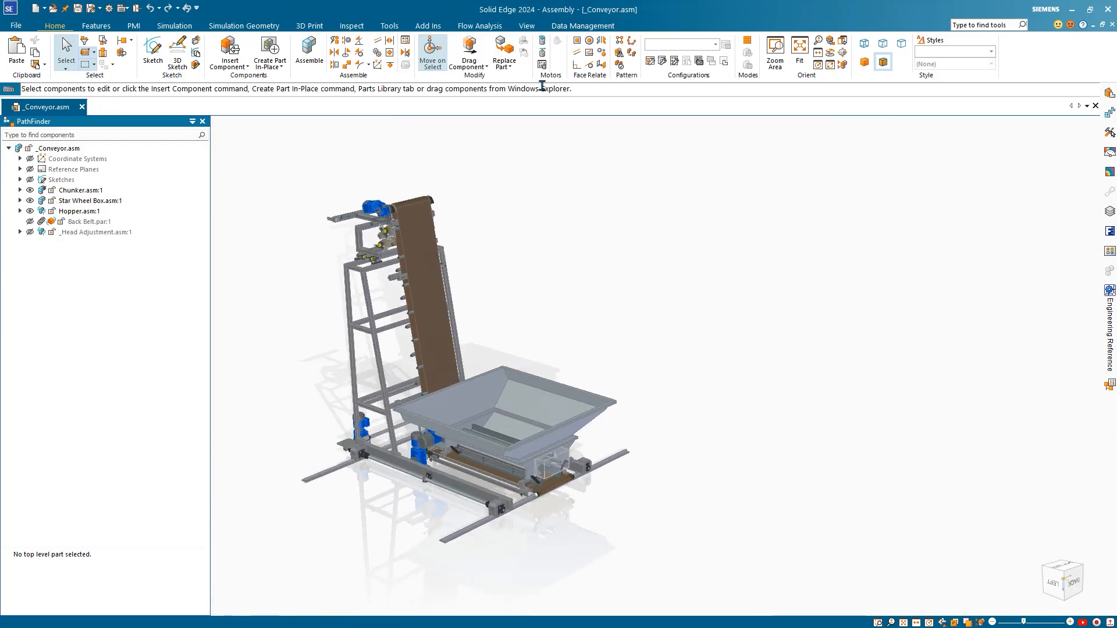
left_click(527, 25)
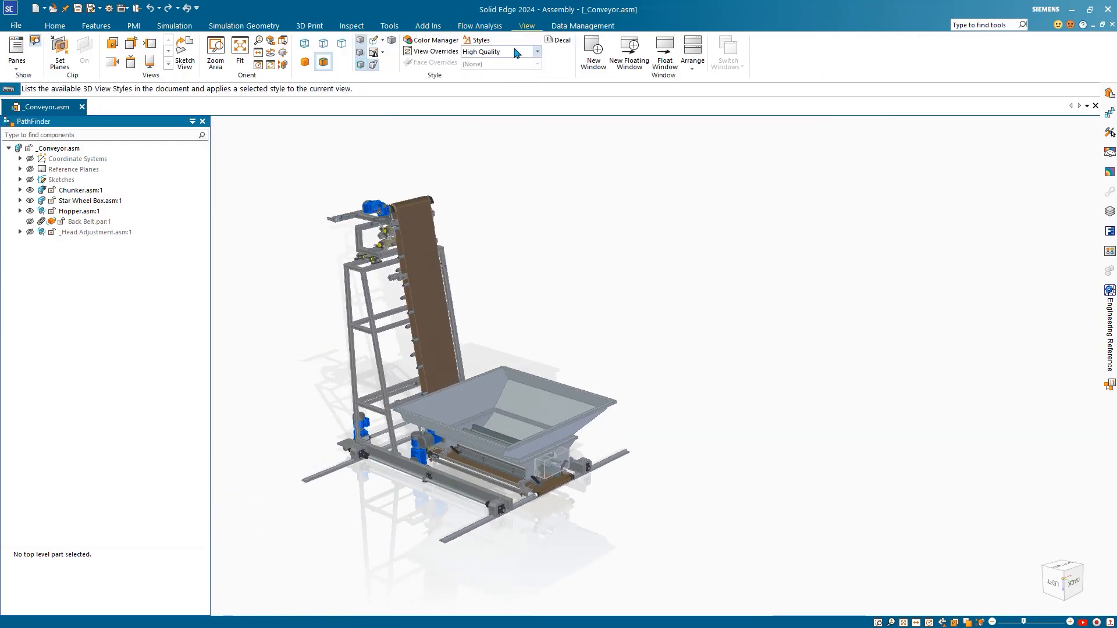
left_click(517, 51)
left_click(512, 64)
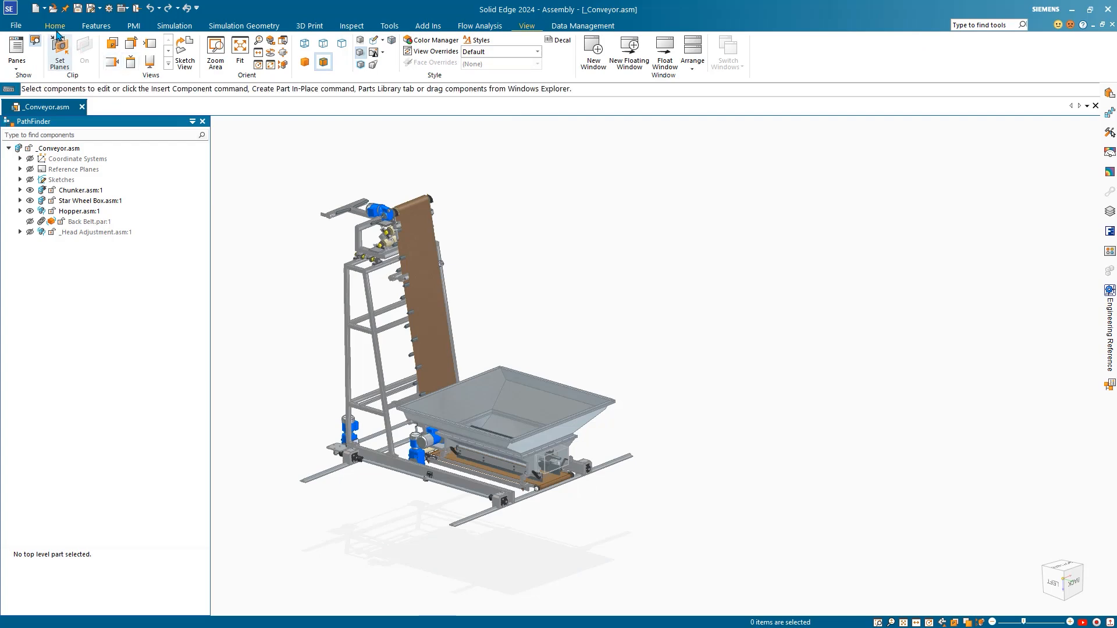
Step: Apply the 2 - Box Gears configuration so only the hopper and gear motor show
left_click(715, 44)
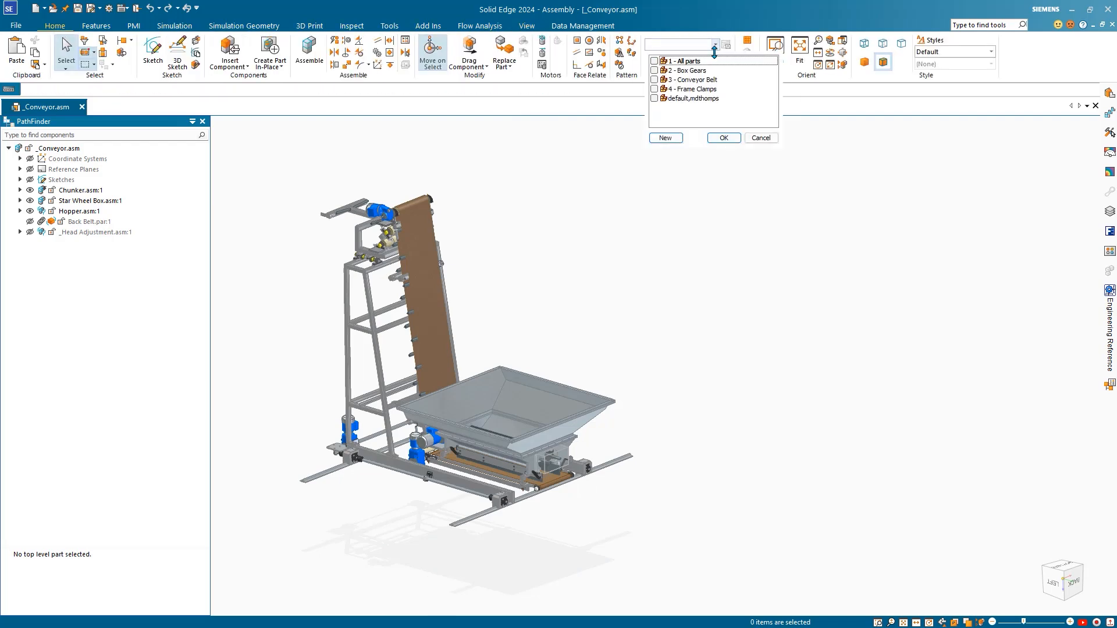
left_click(655, 71)
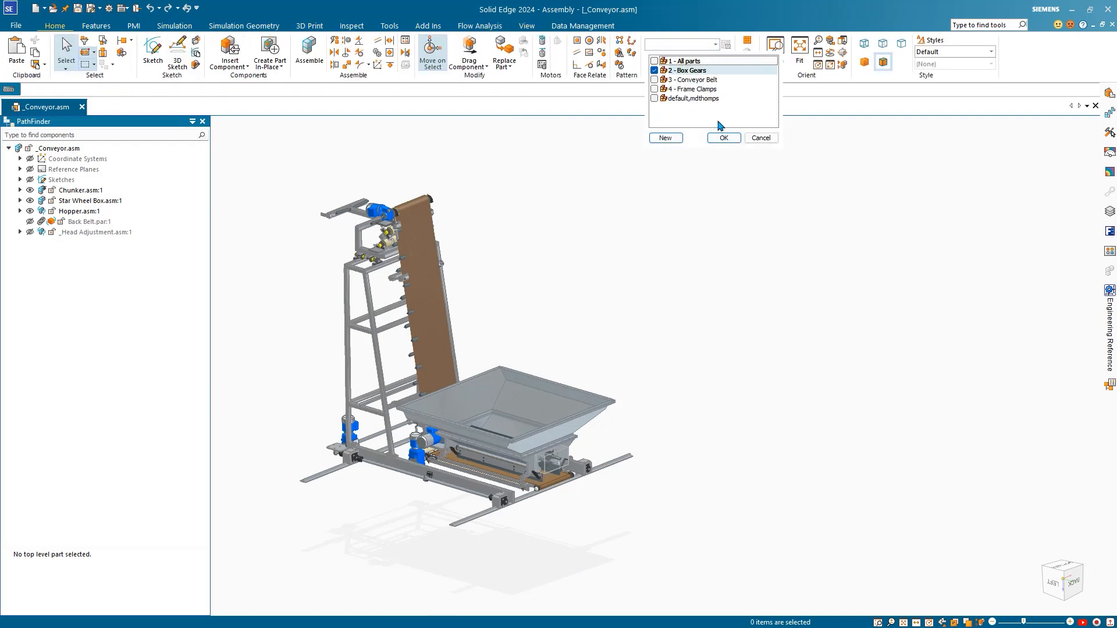
left_click(724, 138)
scroll(591, 456, "down", 5)
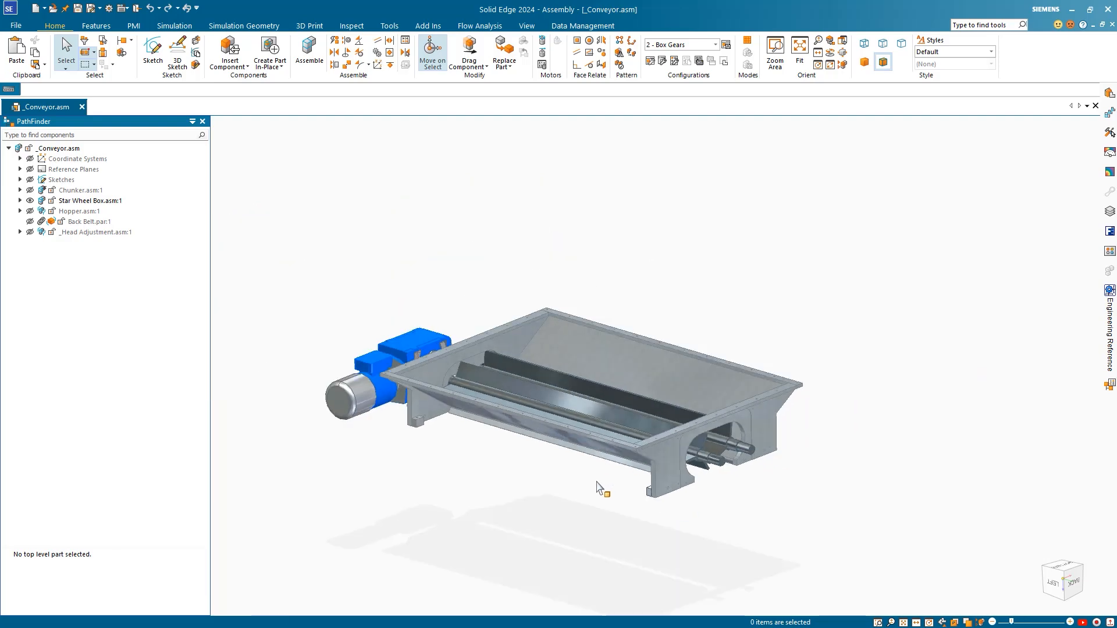
middle_click_drag(596, 482, 511, 433)
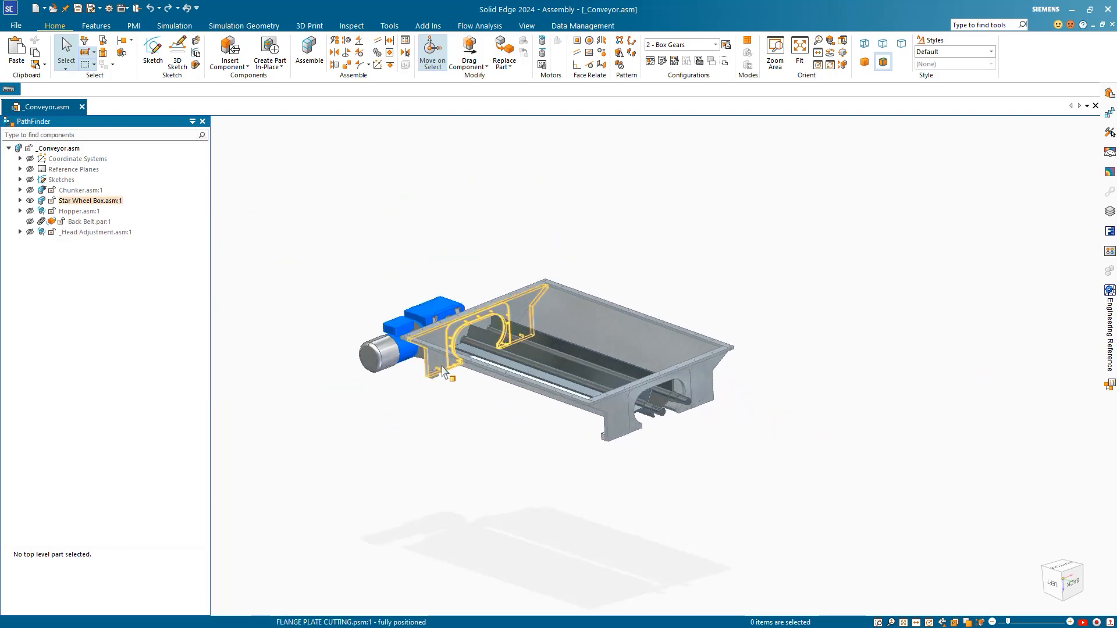
left_click(390, 26)
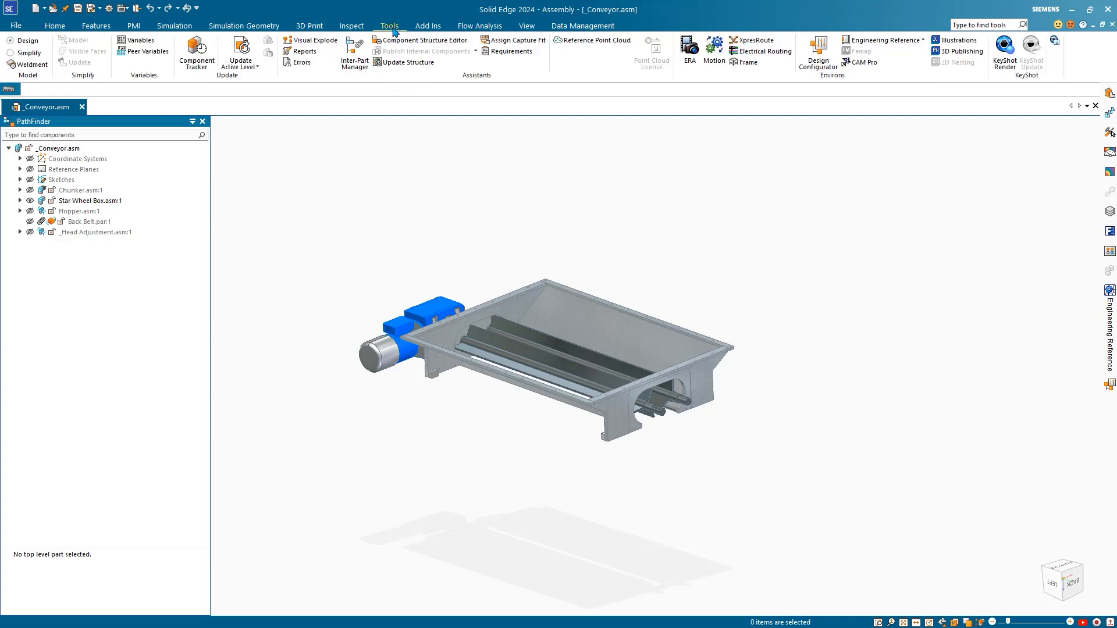
Step: Pin the Engineering Reference pane open beside the hopper model
left_click(883, 41)
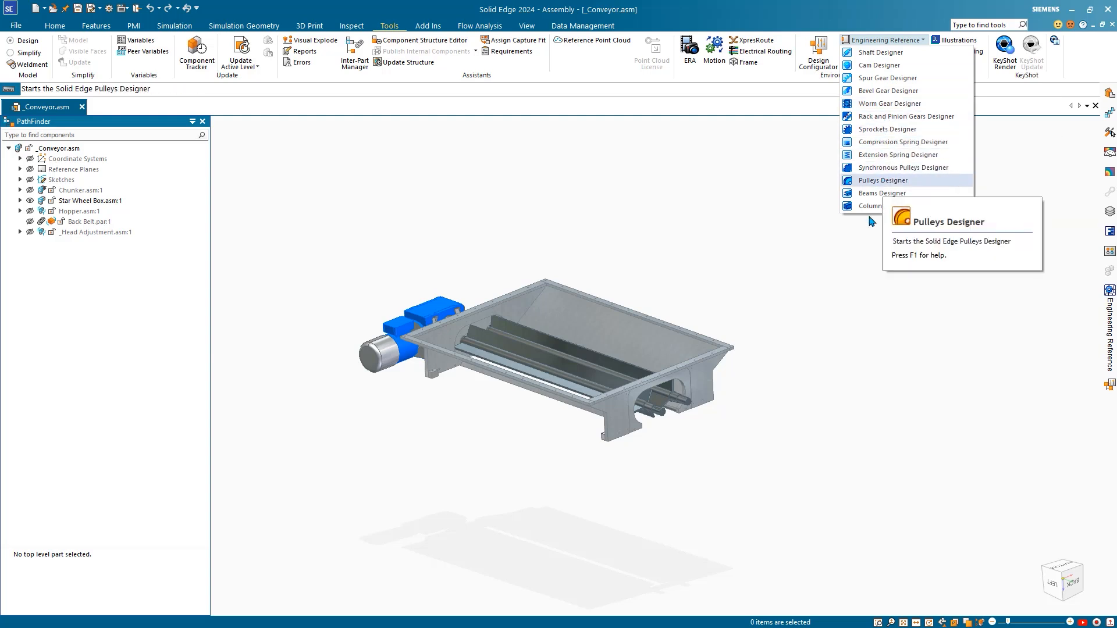
left_click(714, 208)
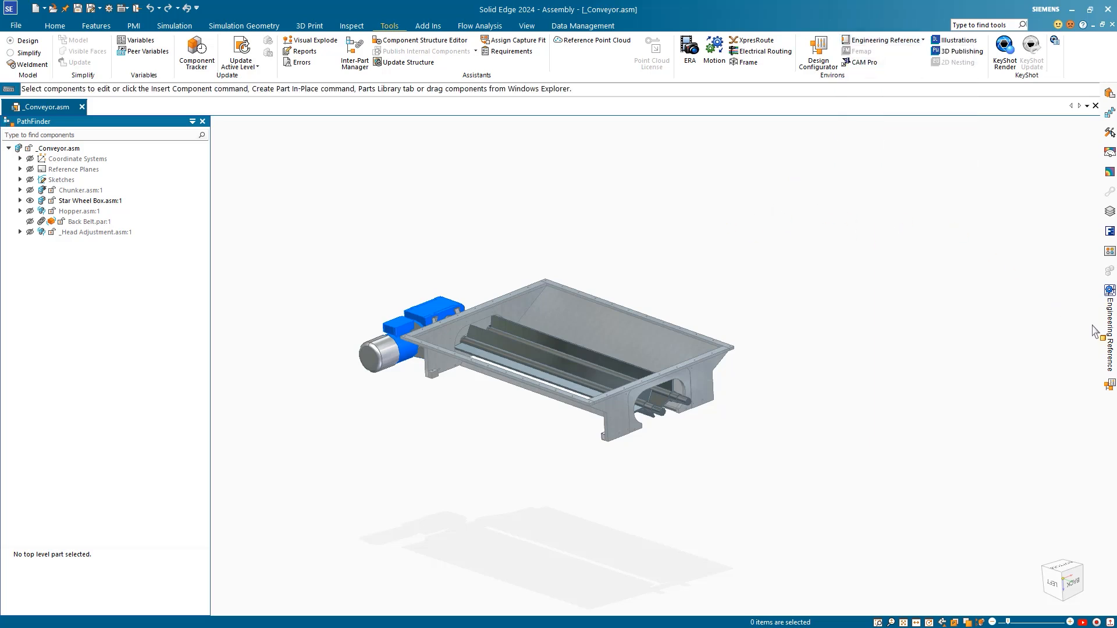
mouse_move(1108, 333)
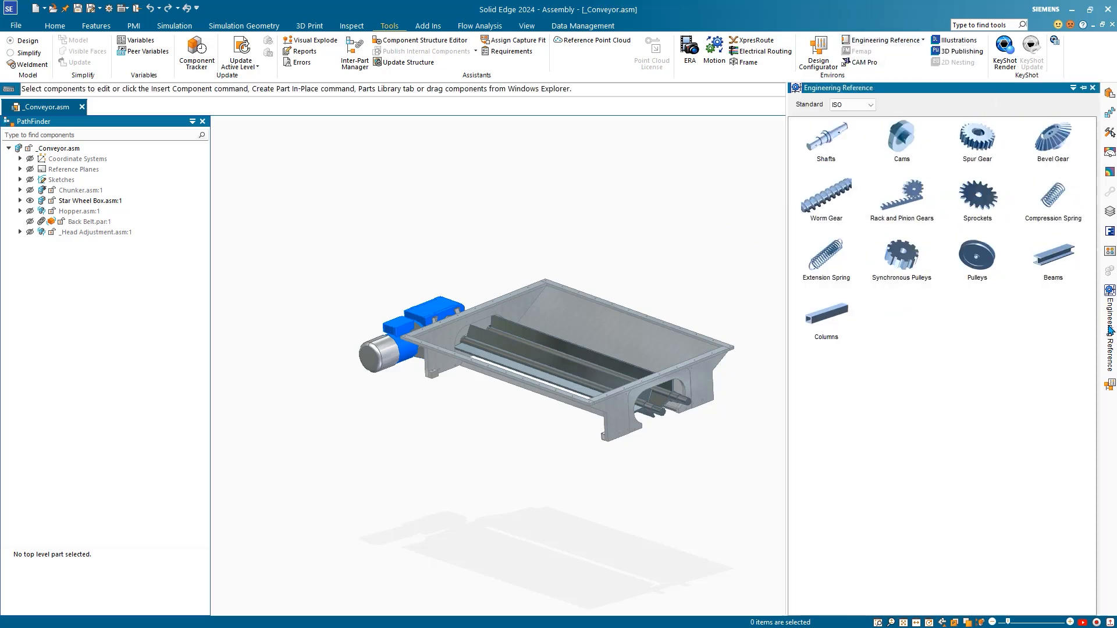
left_click(1083, 88)
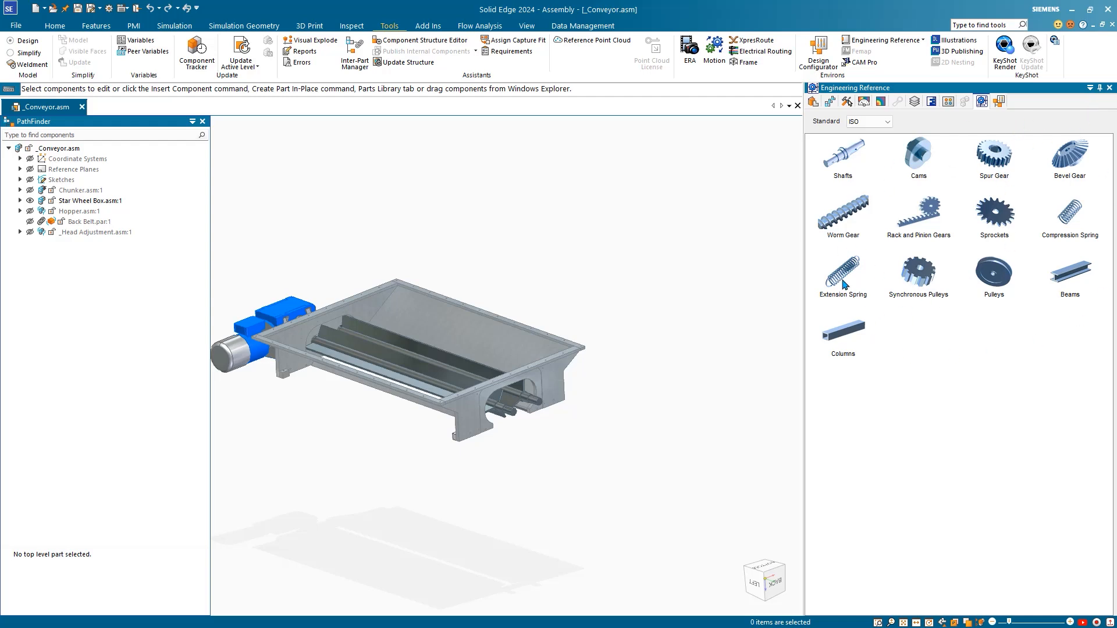
Step: Launch the Spur Gear Designer from Engineering Reference and move its window left
scroll(618, 292, "down", 2)
mouse_move(617, 285)
middle_mouse_down()
mouse_move(594, 287)
mouse_move(608, 282)
middle_mouse_up()
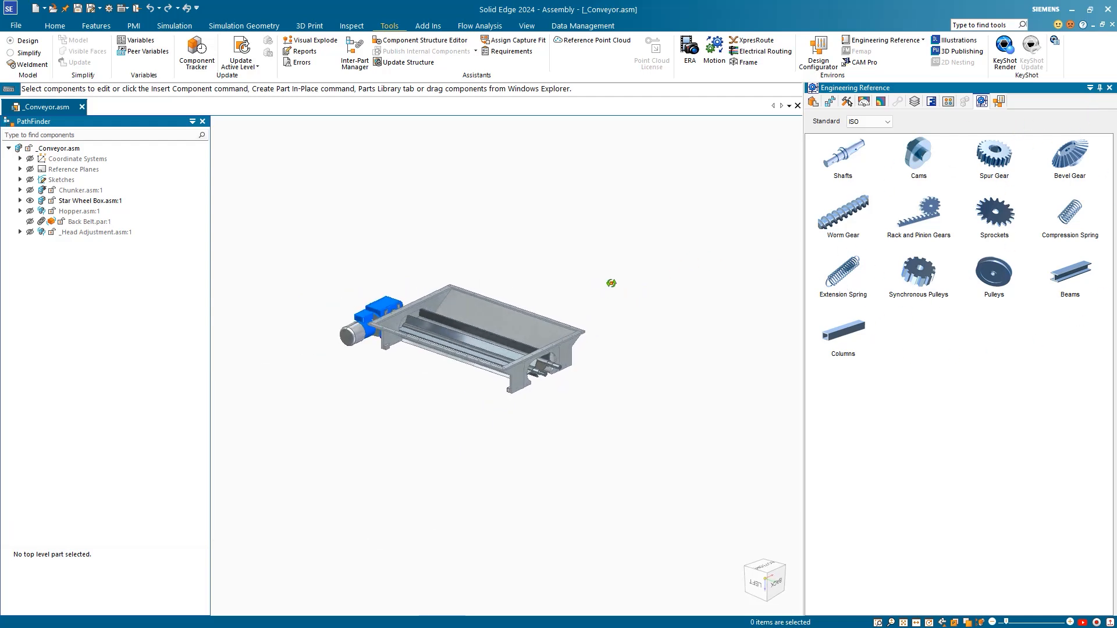
left_click(995, 156)
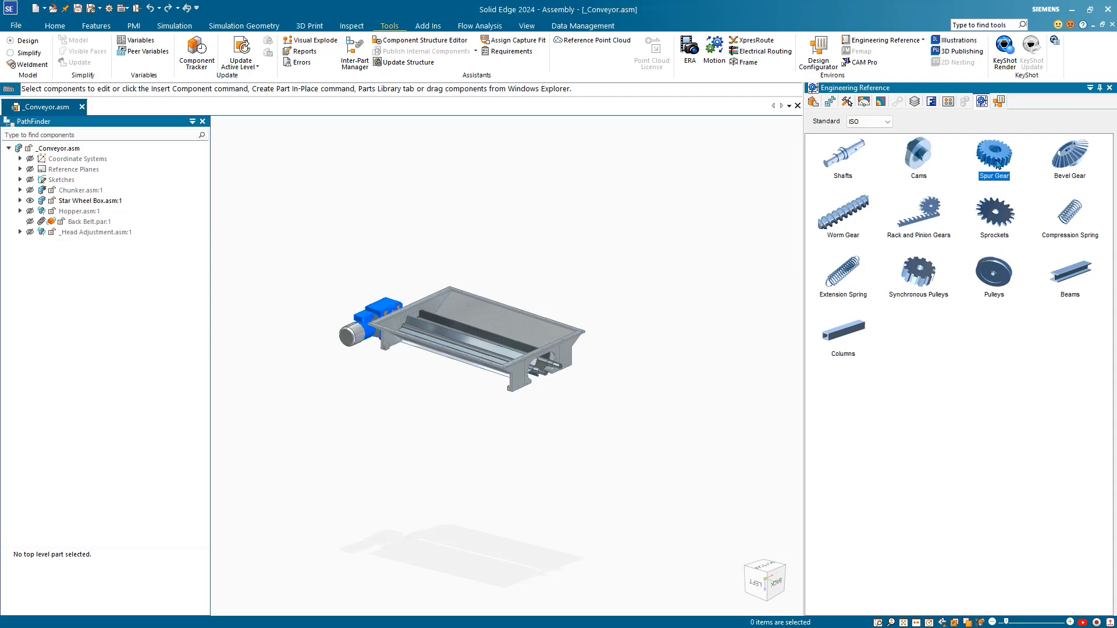
left_click_drag(649, 169, 586, 162)
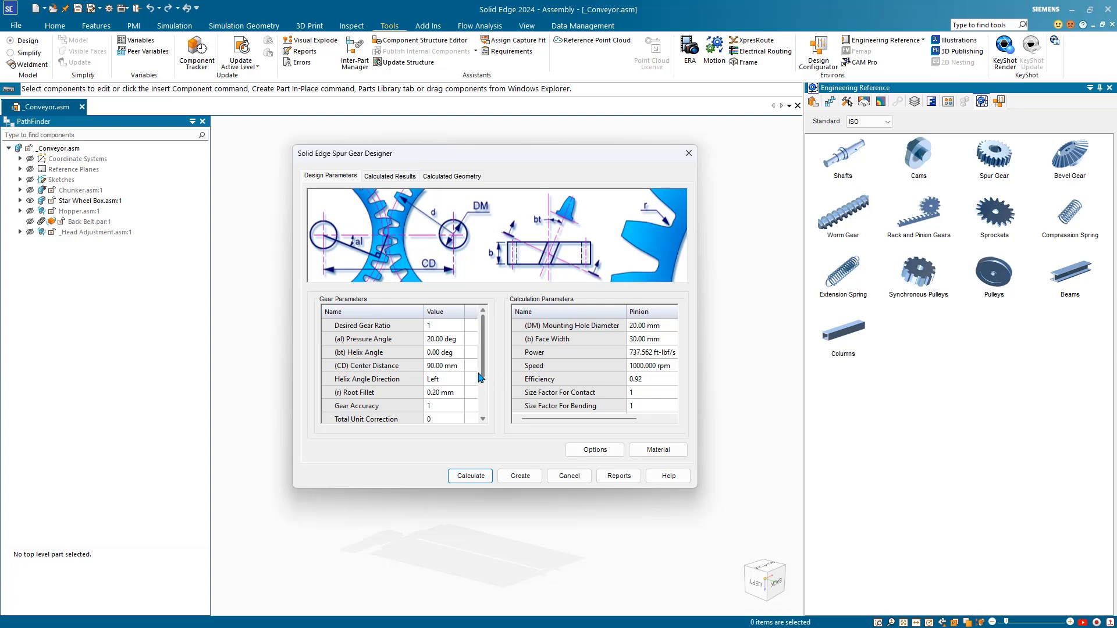
Step: Set the gear pair's center distance to 203.20 mm
left_click(459, 367)
left_click_drag(460, 366, 407, 370)
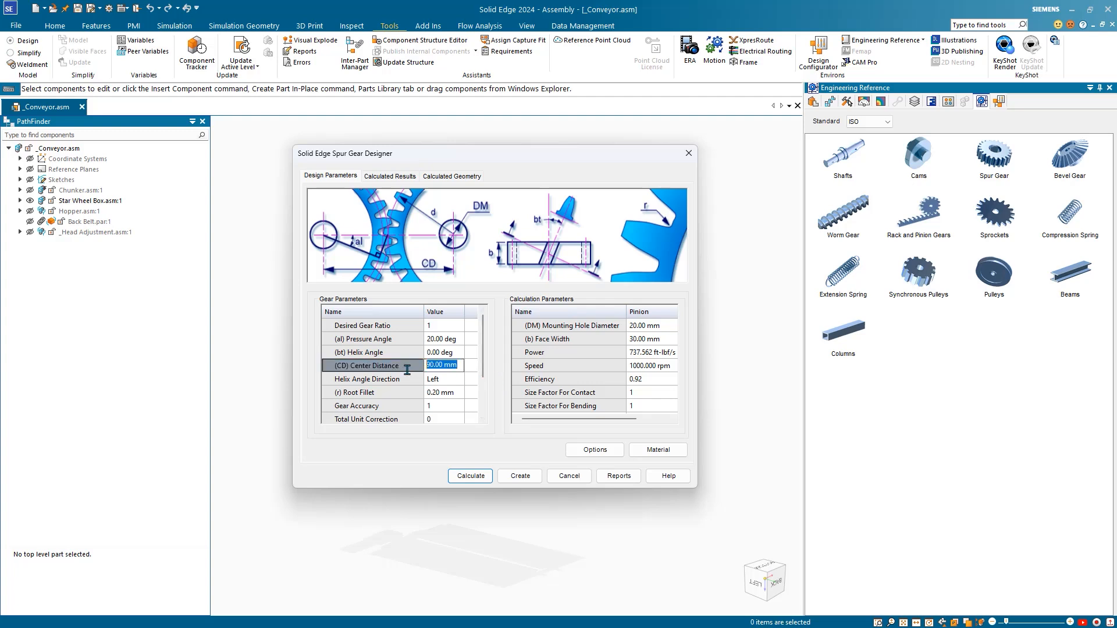
type("203.2")
key("Tab")
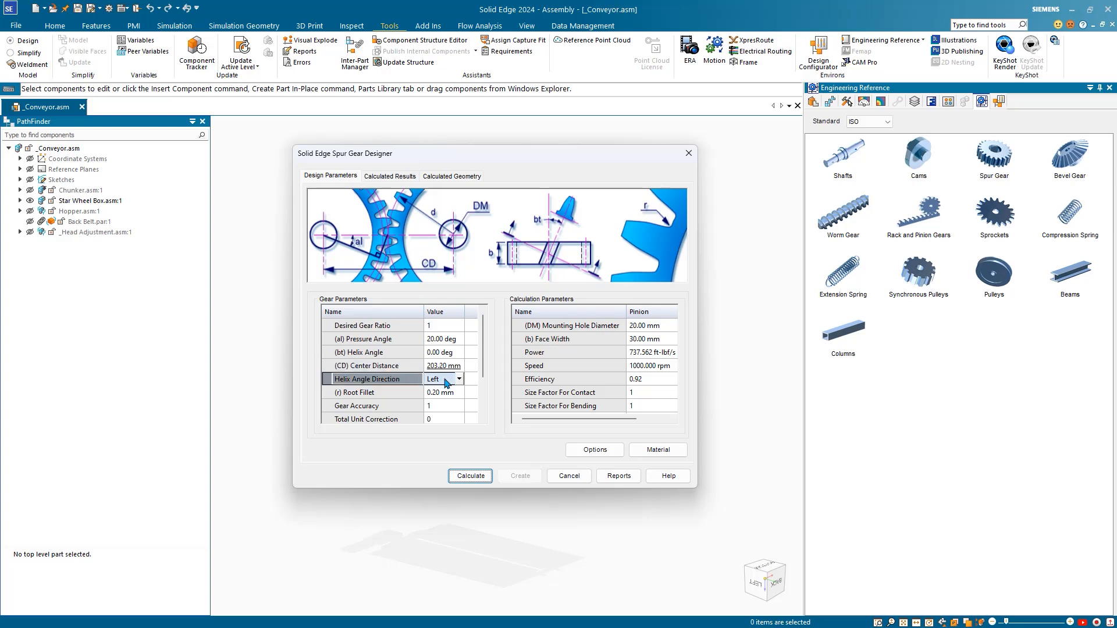
left_click_drag(561, 419, 617, 416)
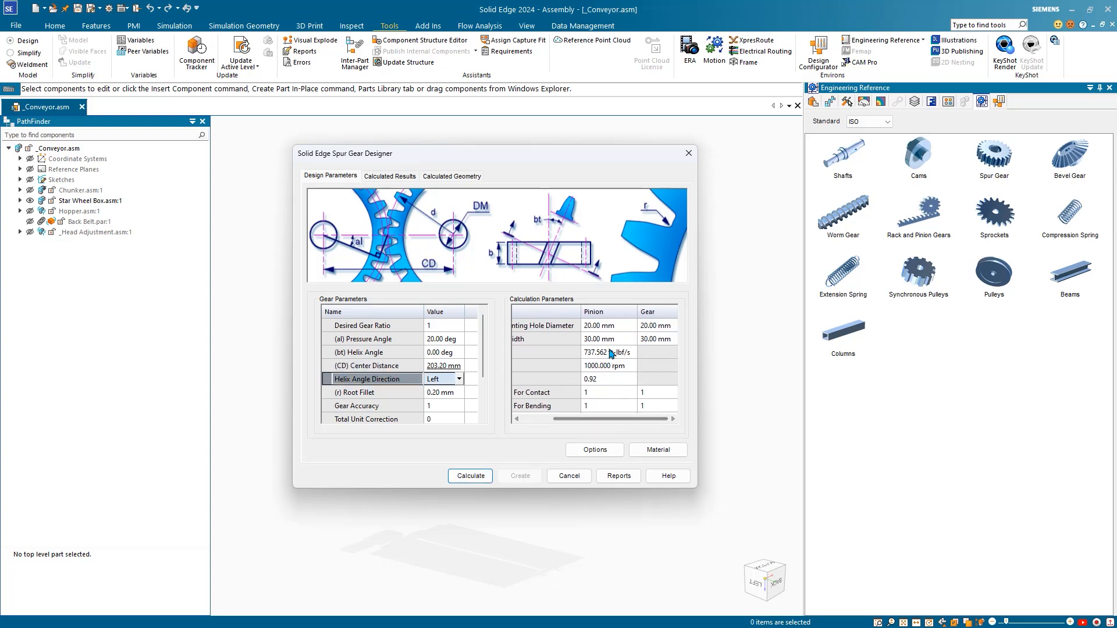
Step: Set both pinion and gear mounting hole diameters to 42.88 mm
left_click(576, 325)
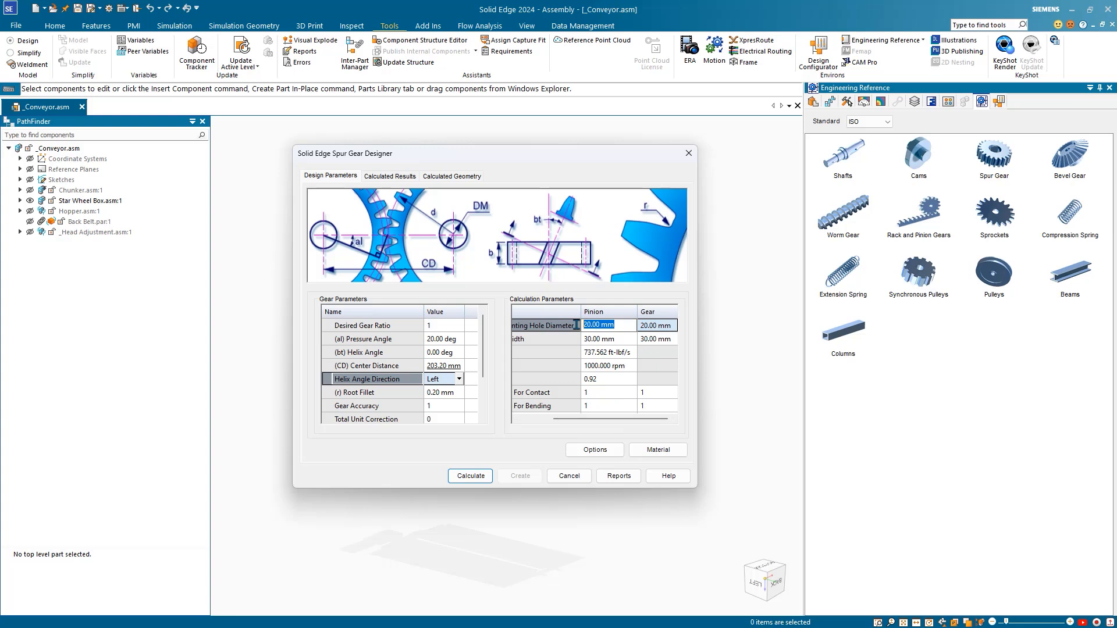
type("42")
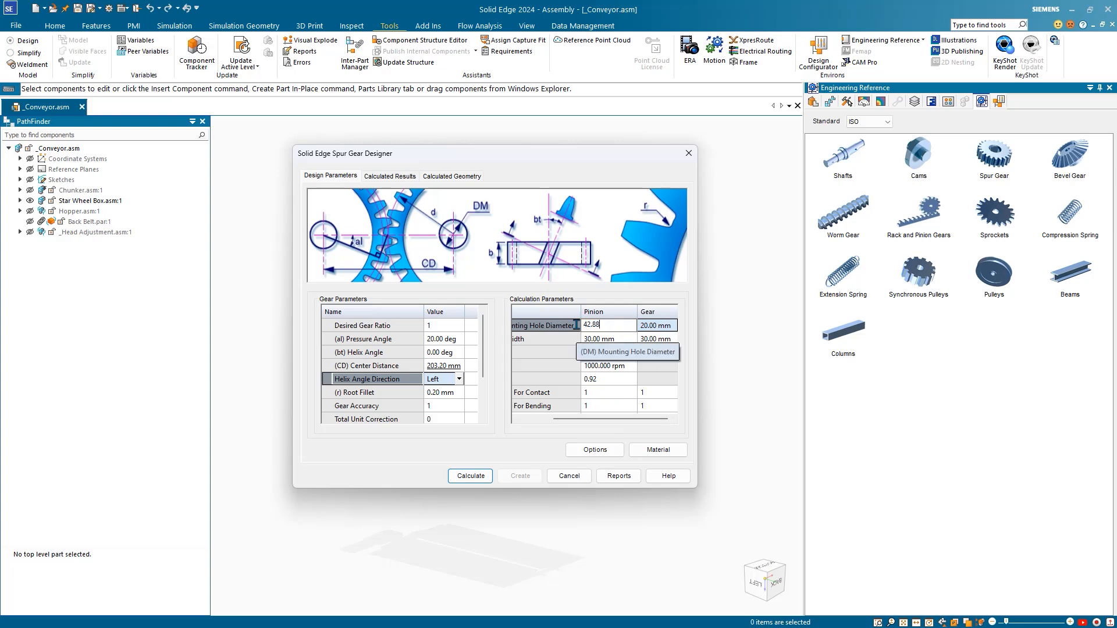
type(".88")
key("Return")
left_click_drag(578, 421, 644, 420)
left_click(639, 325)
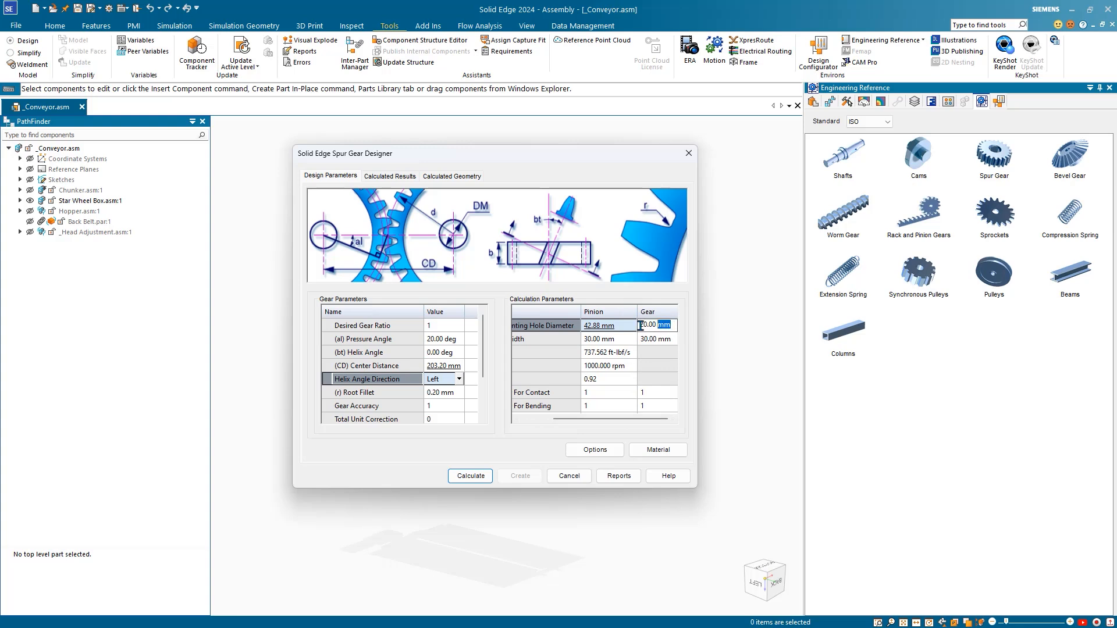
key("ctrl+a")
type("42.88")
key("Return")
Step: Change the pinion and gear face widths from 30.00 to 72.00 mm
left_click(662, 341)
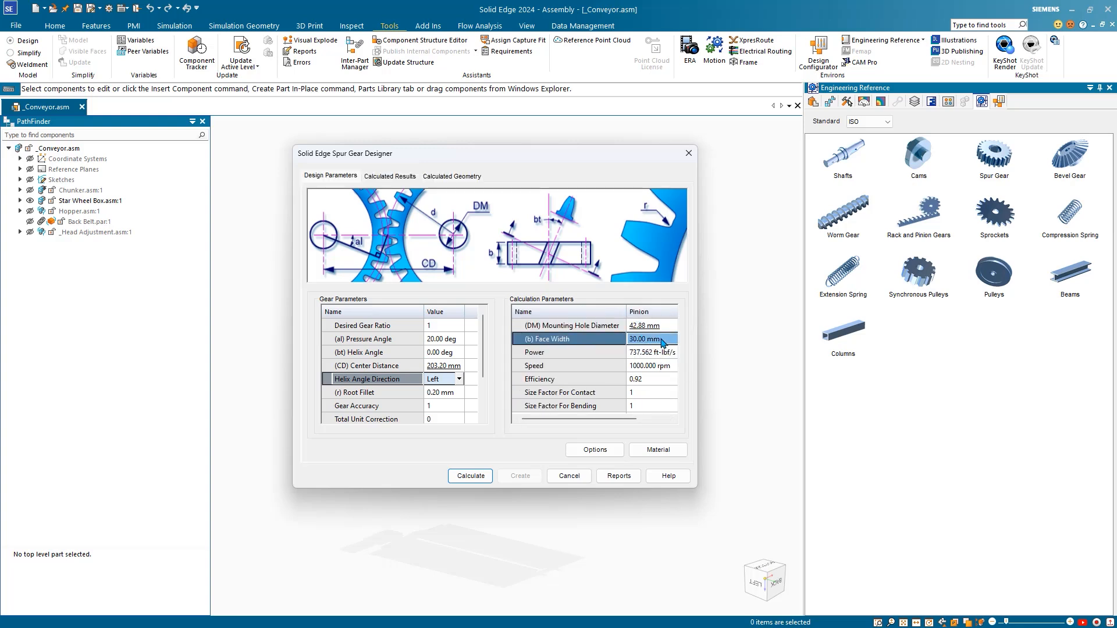
left_click(662, 340)
left_click_drag(661, 339, 618, 339)
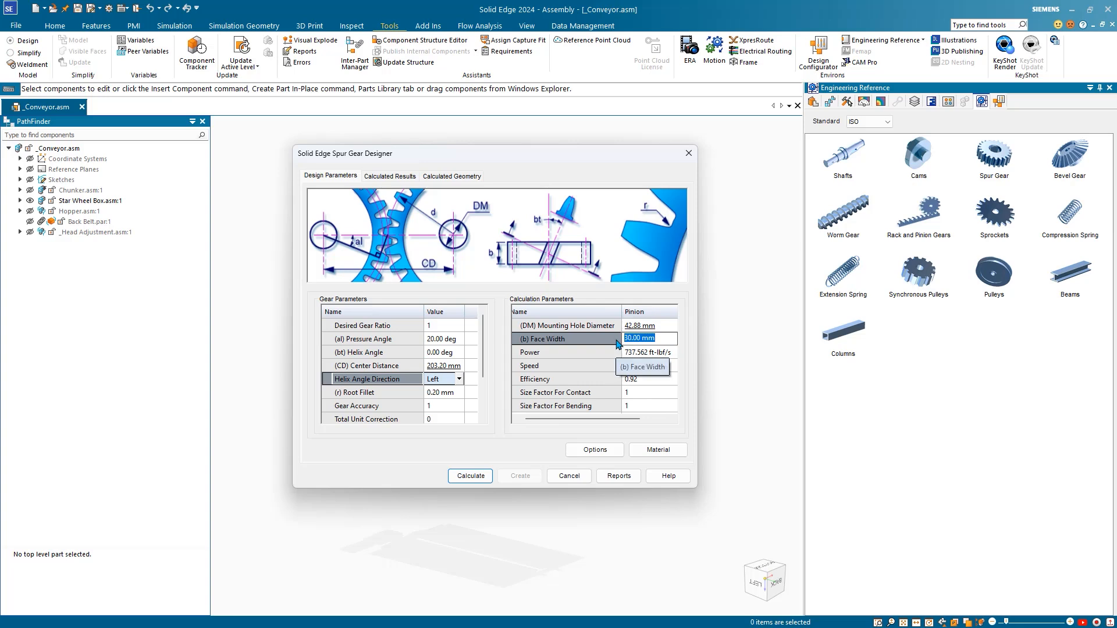
type("72")
key("Return")
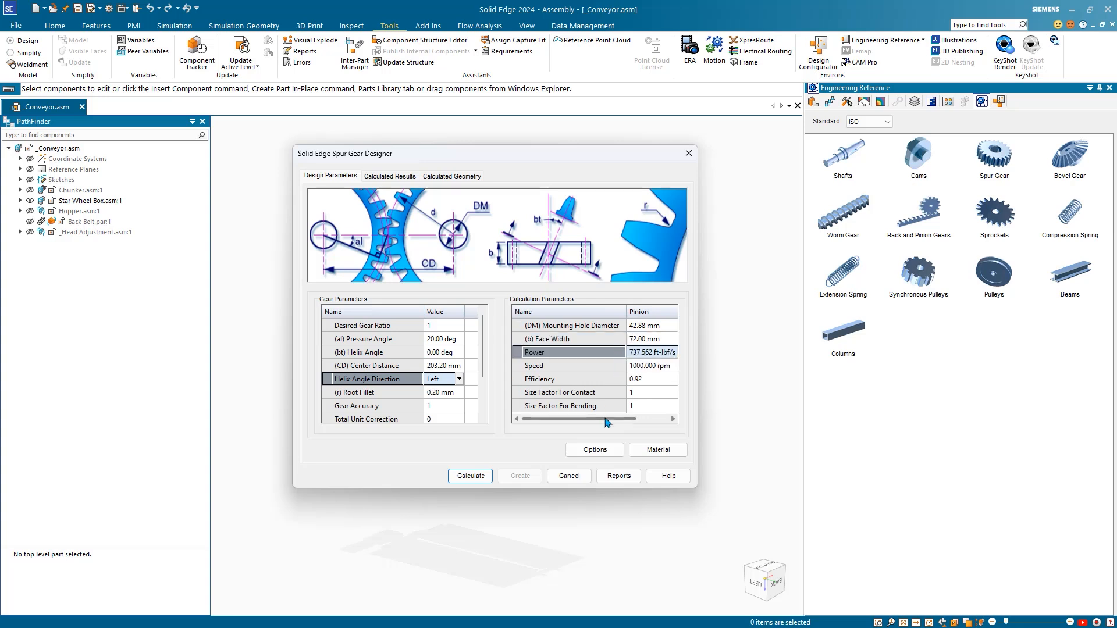
left_click_drag(605, 419, 659, 421)
left_click(663, 339)
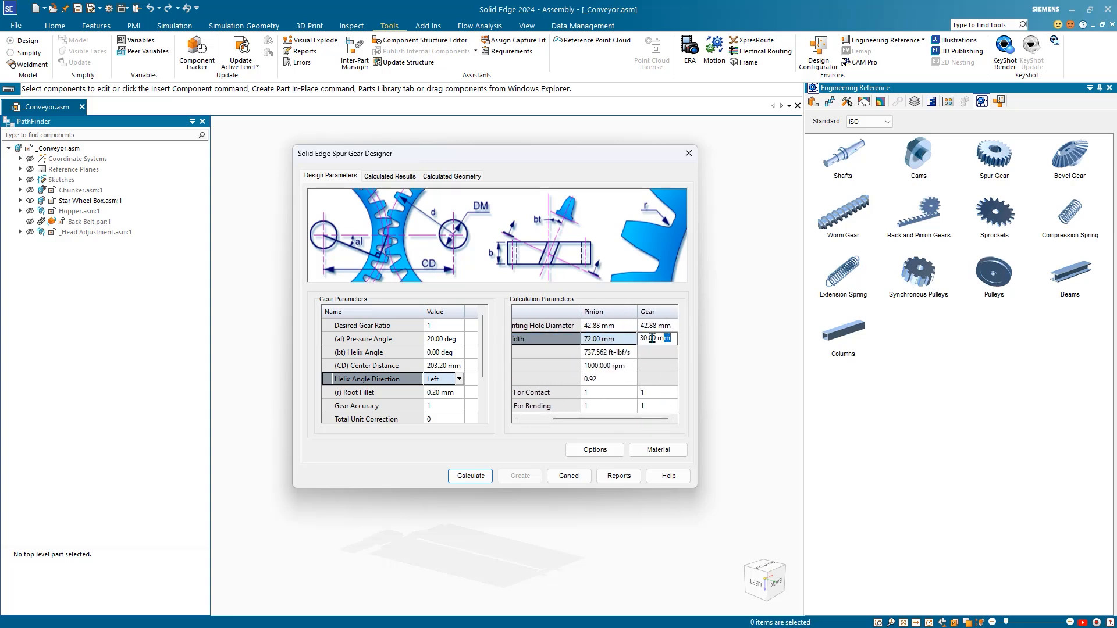
left_click_drag(663, 339, 619, 335)
type("72")
key("Return")
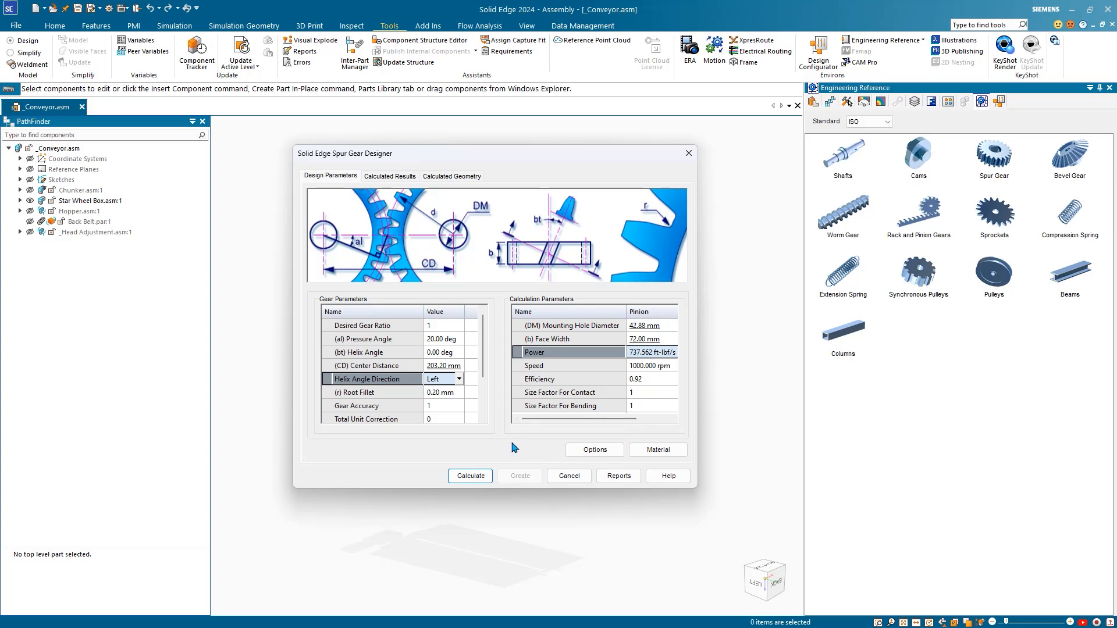
left_click(672, 451)
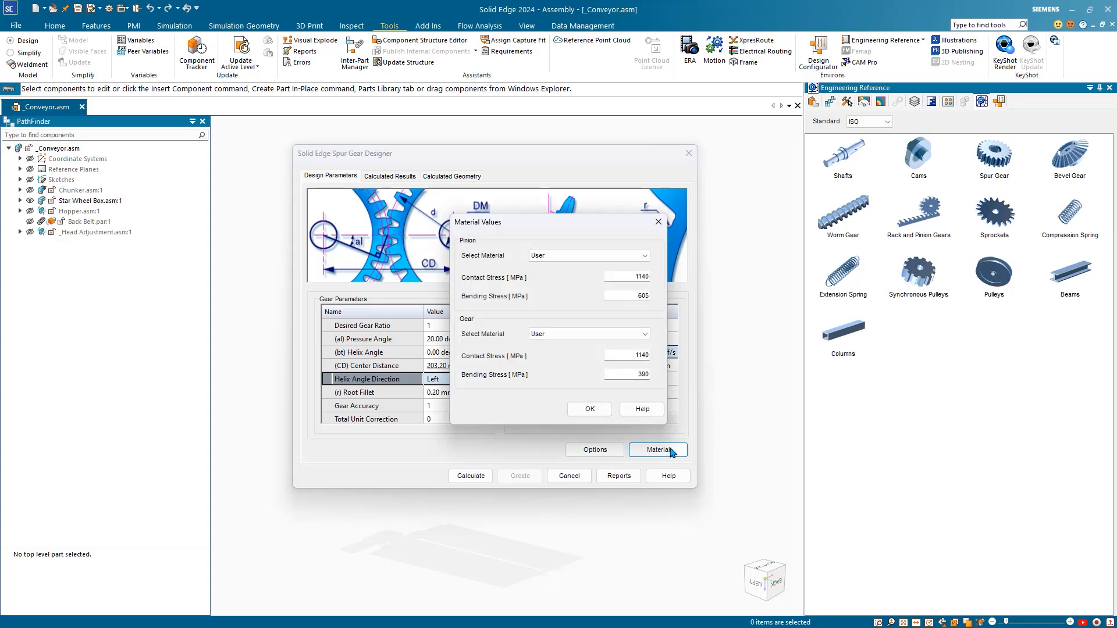
Step: Assign Structural Steel 32-O to both the pinion and the gear
left_click(568, 256)
left_click(565, 275)
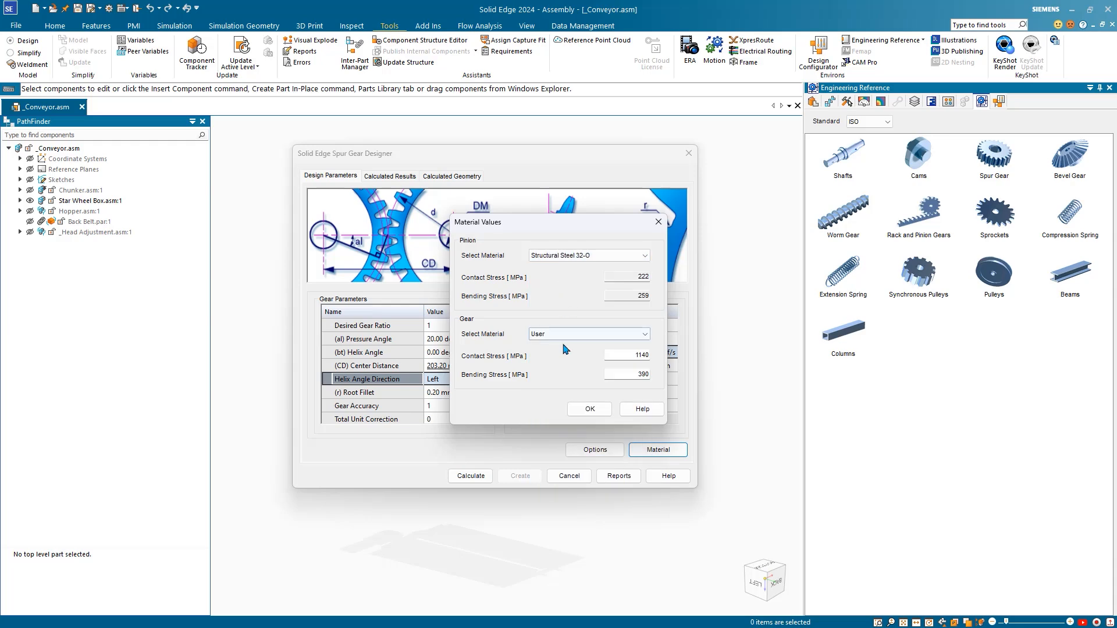
left_click(568, 335)
left_click(565, 354)
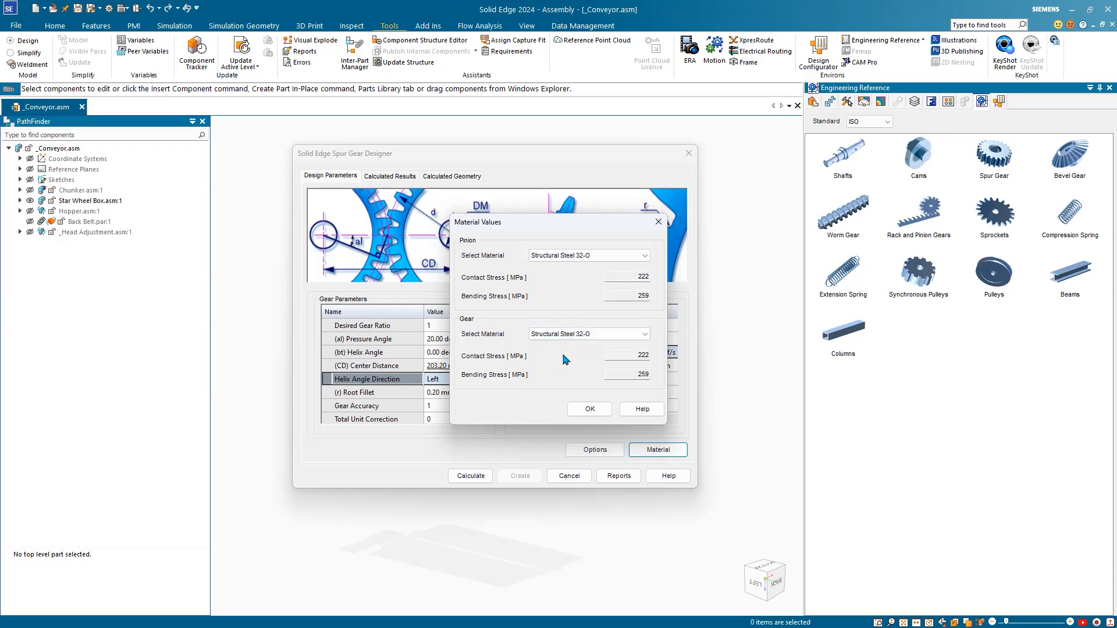
left_click(590, 410)
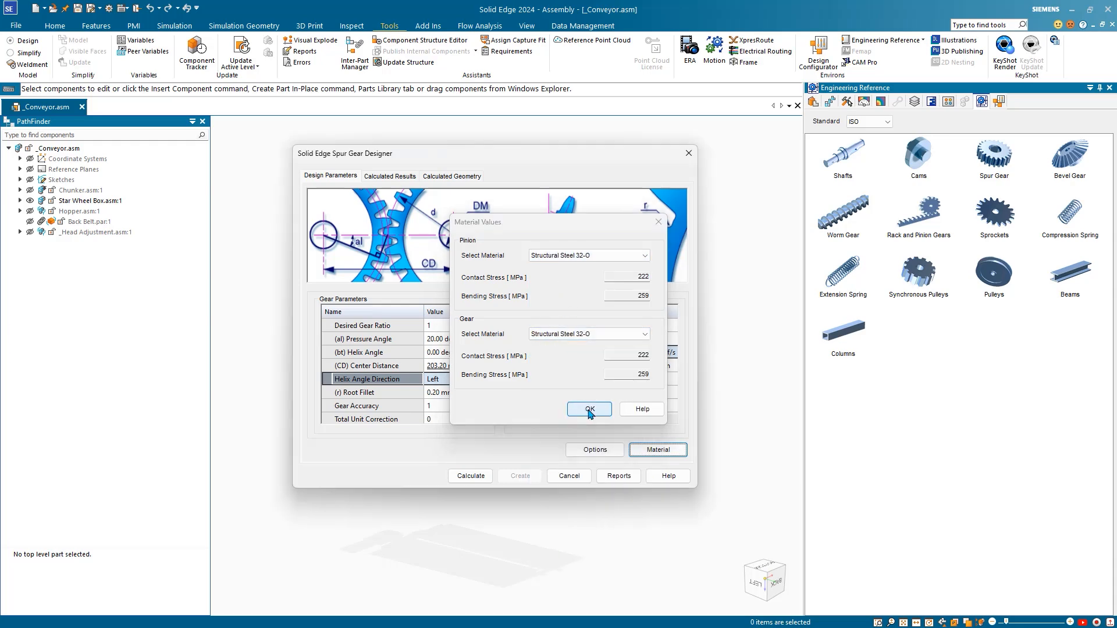
Step: Calculate the spur gear design and review its Pass strength validation and calculated geometry
left_click(472, 476)
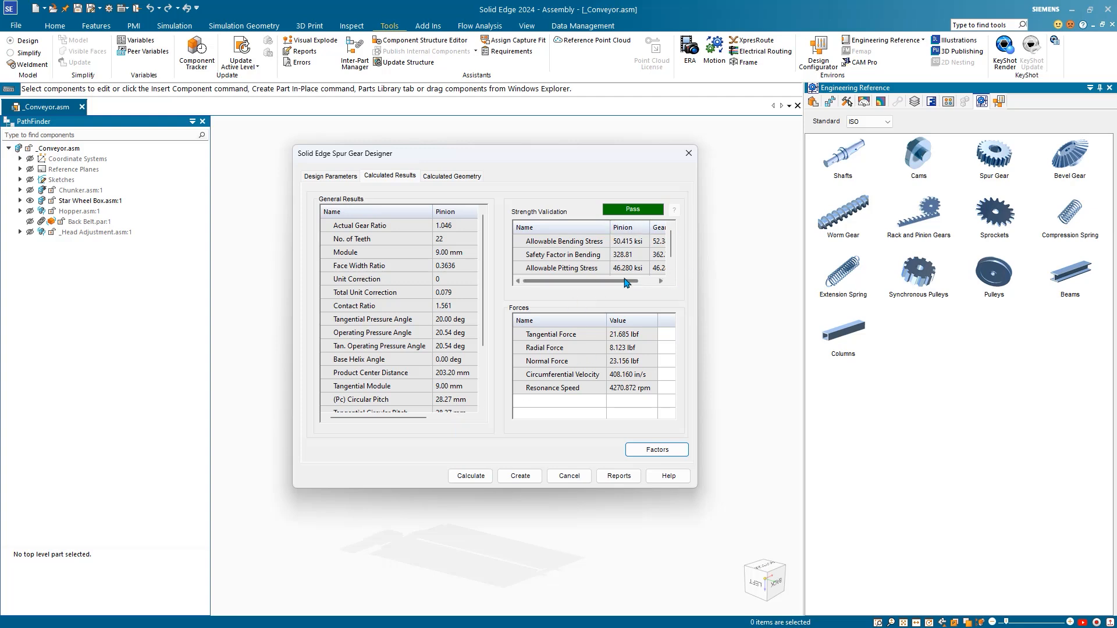
left_click_drag(627, 281, 657, 283)
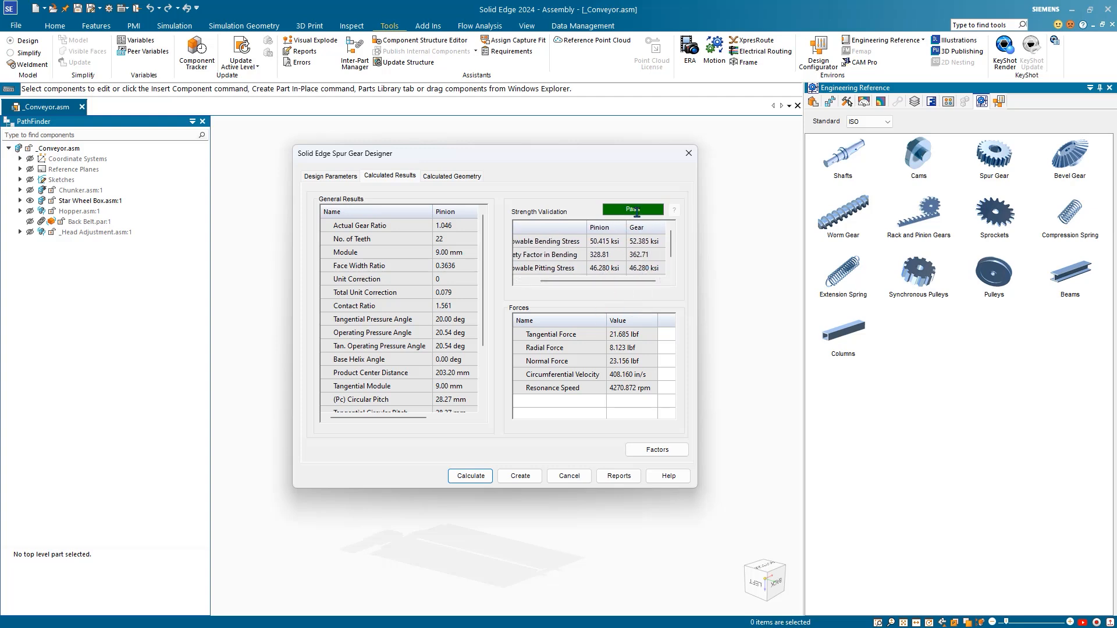
left_click(447, 179)
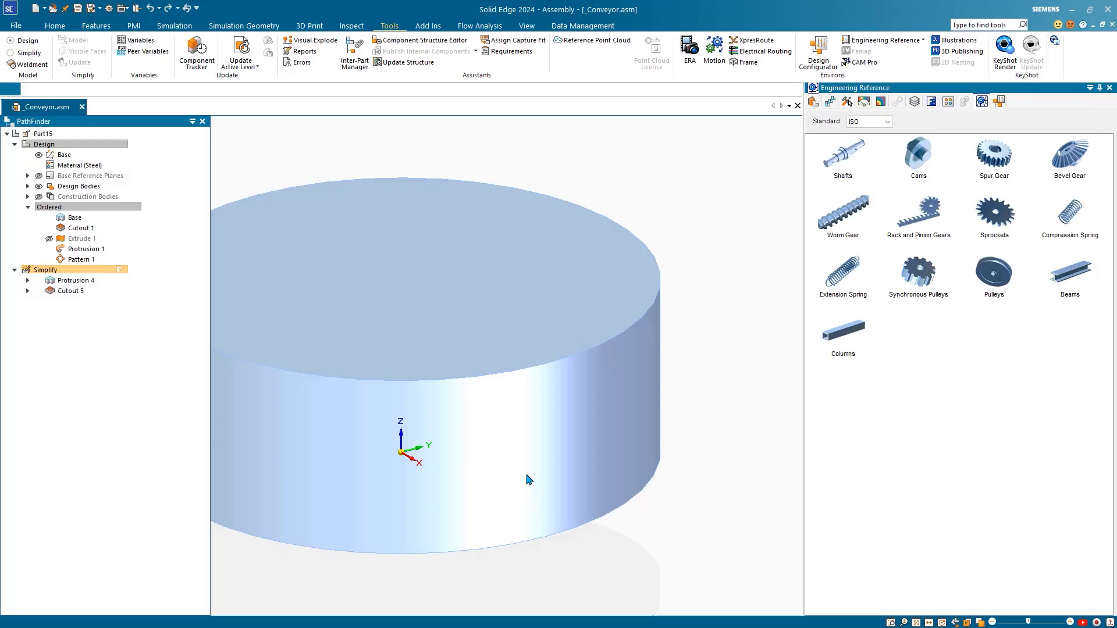
Step: Start saving the newly generated Part15 gear part
key("ctrl+s")
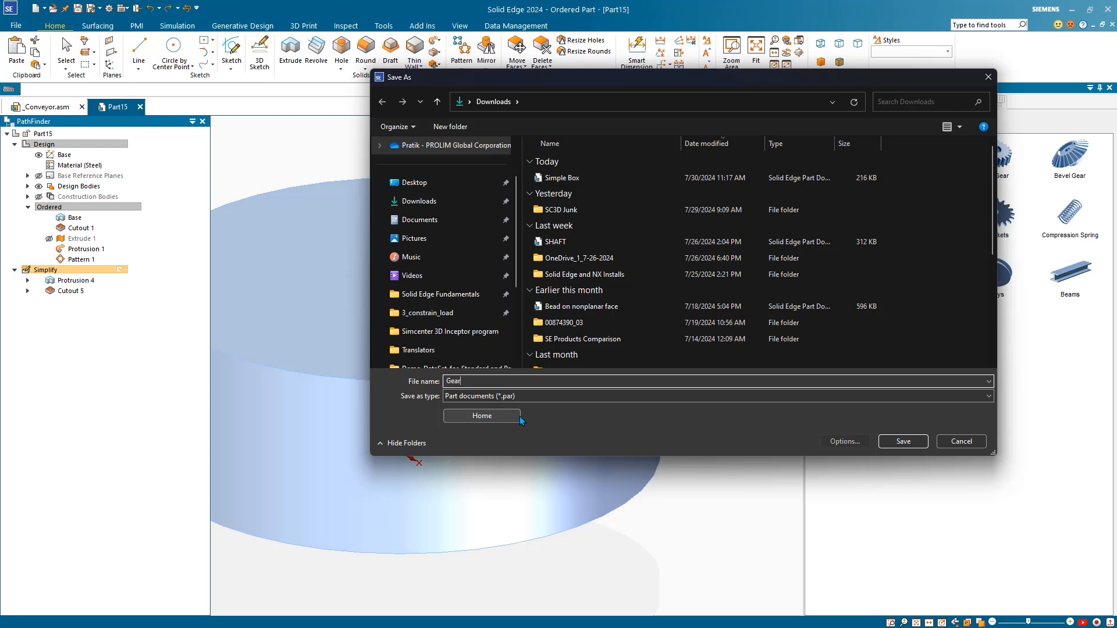
Step: Save Part15 as Gear and Part16 as Pinion in Downloads
left_click(903, 441)
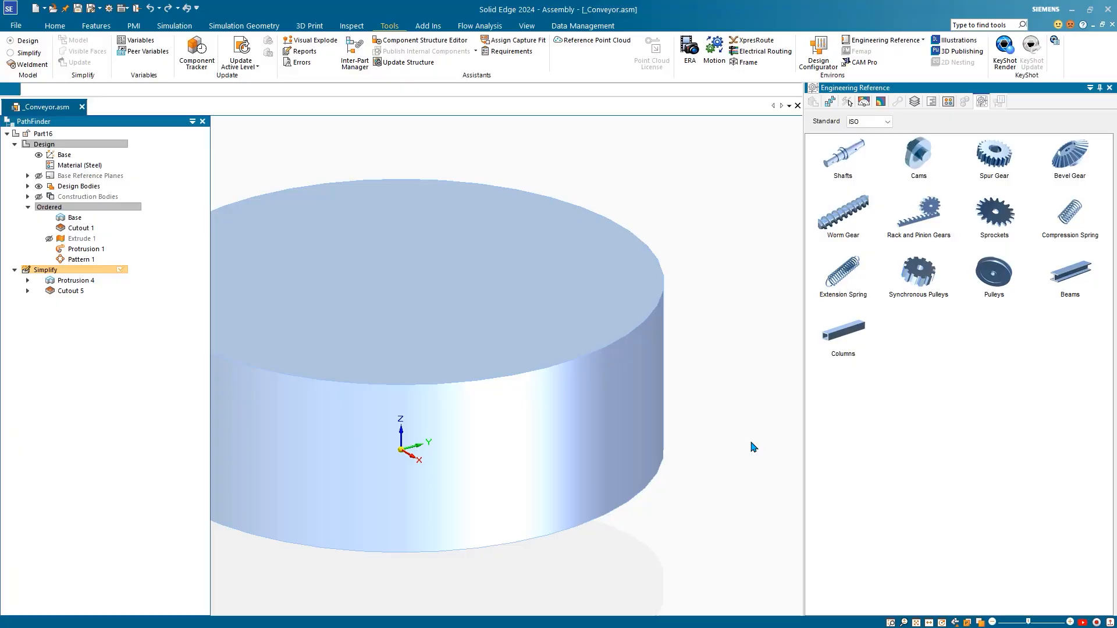
key("ctrl+s")
type("Pinion")
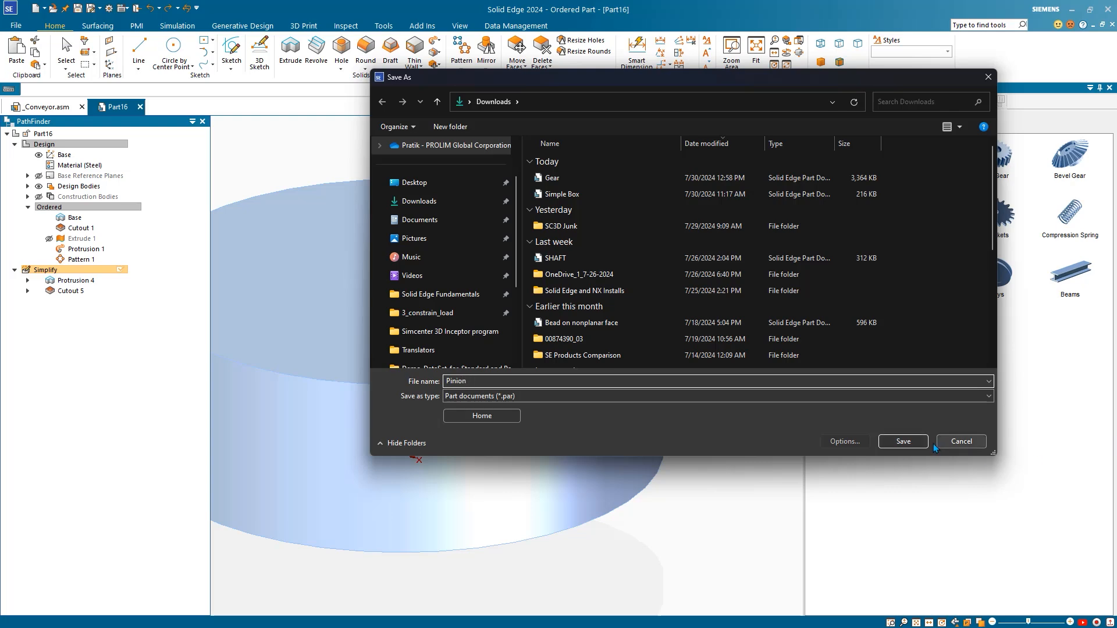
left_click(896, 442)
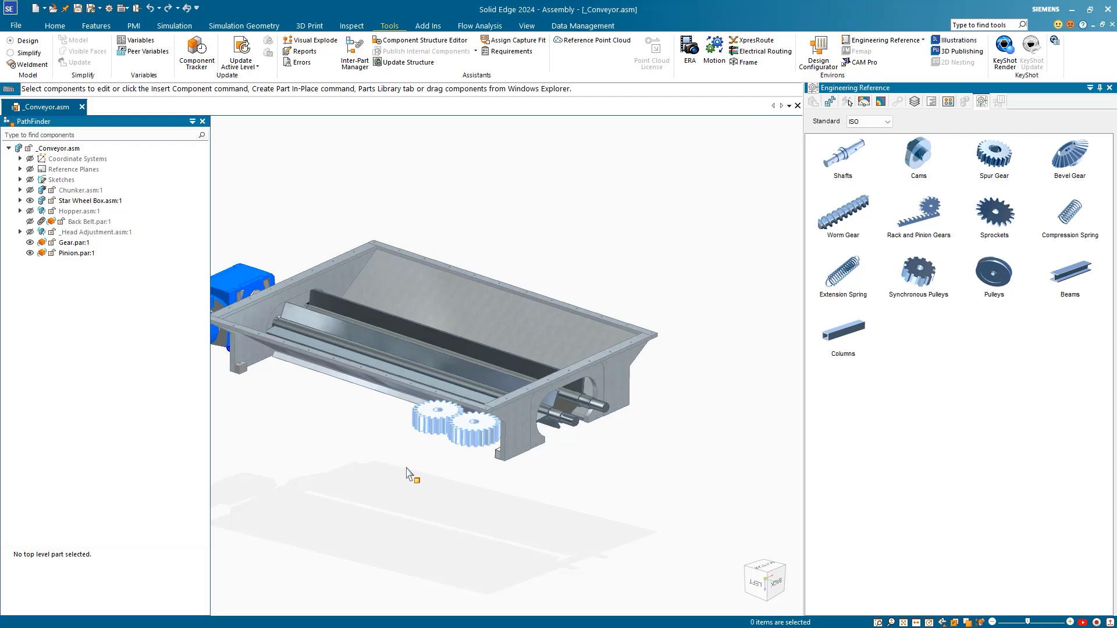
Step: Select Gear.par:1 and review its planar, gear and tangent relationships to the Pinion
middle_click_drag(408, 474, 486, 444)
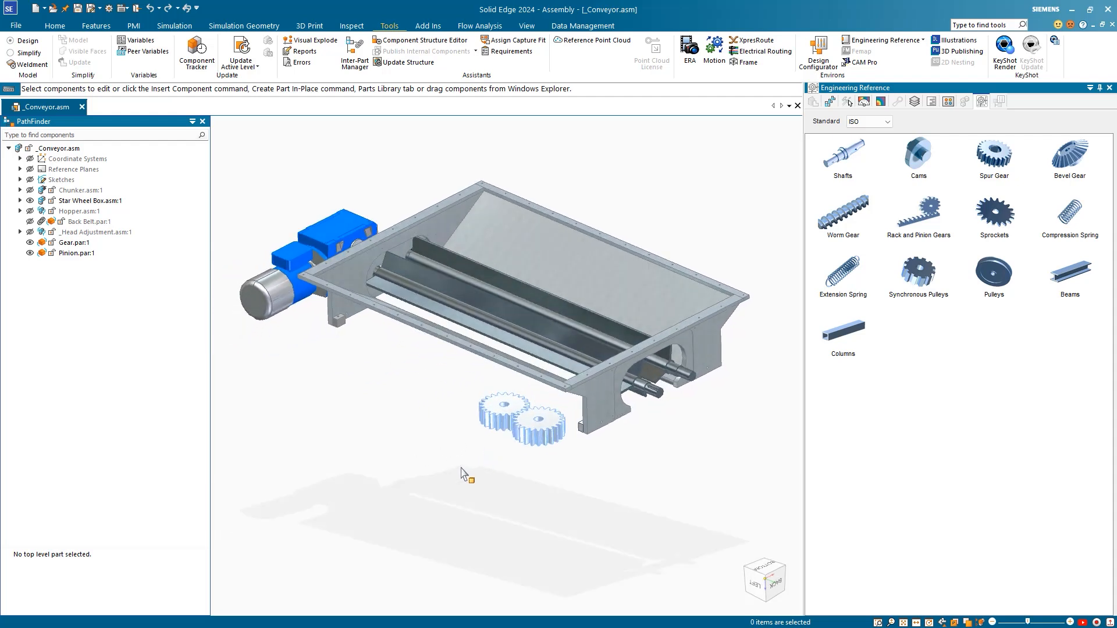
left_click(491, 428)
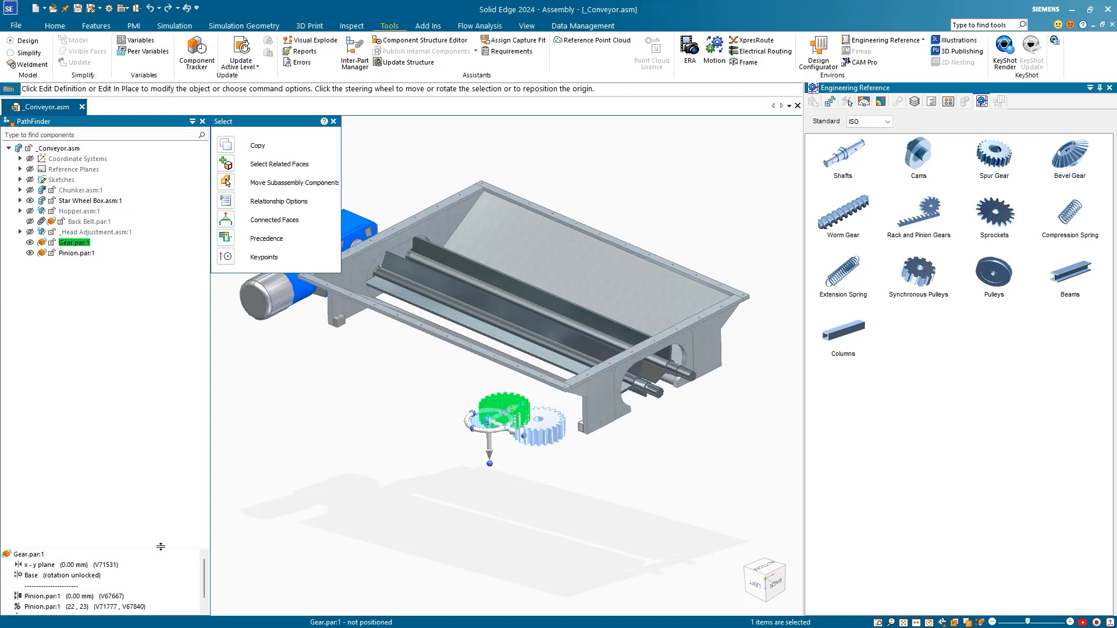
left_click_drag(168, 547, 179, 495)
left_click(43, 542)
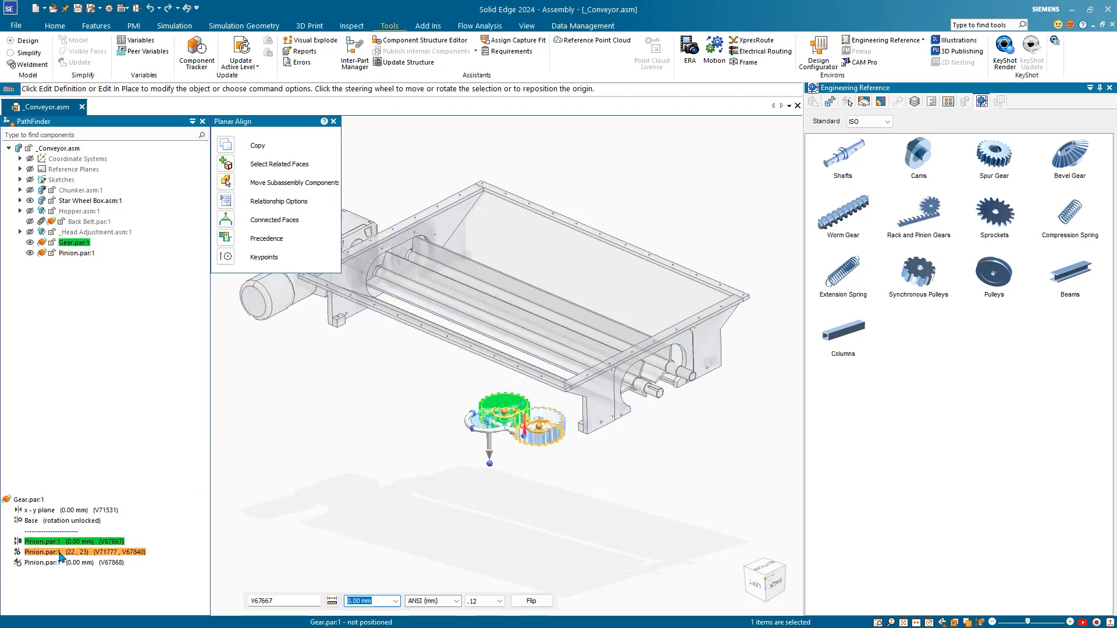
left_click(60, 552)
left_click(61, 563)
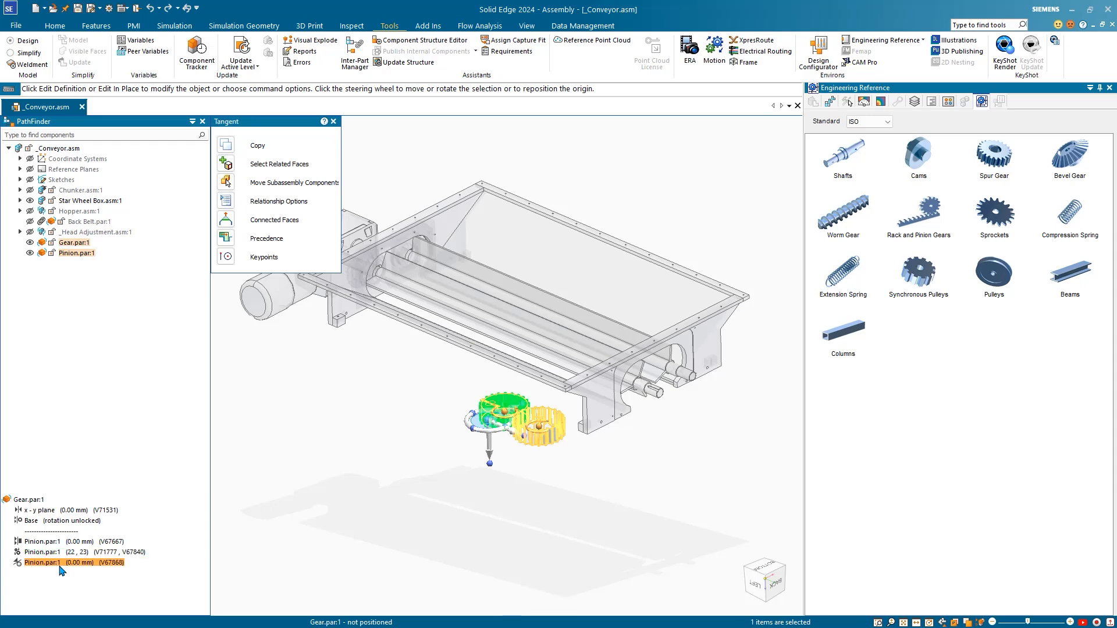
key("Escape")
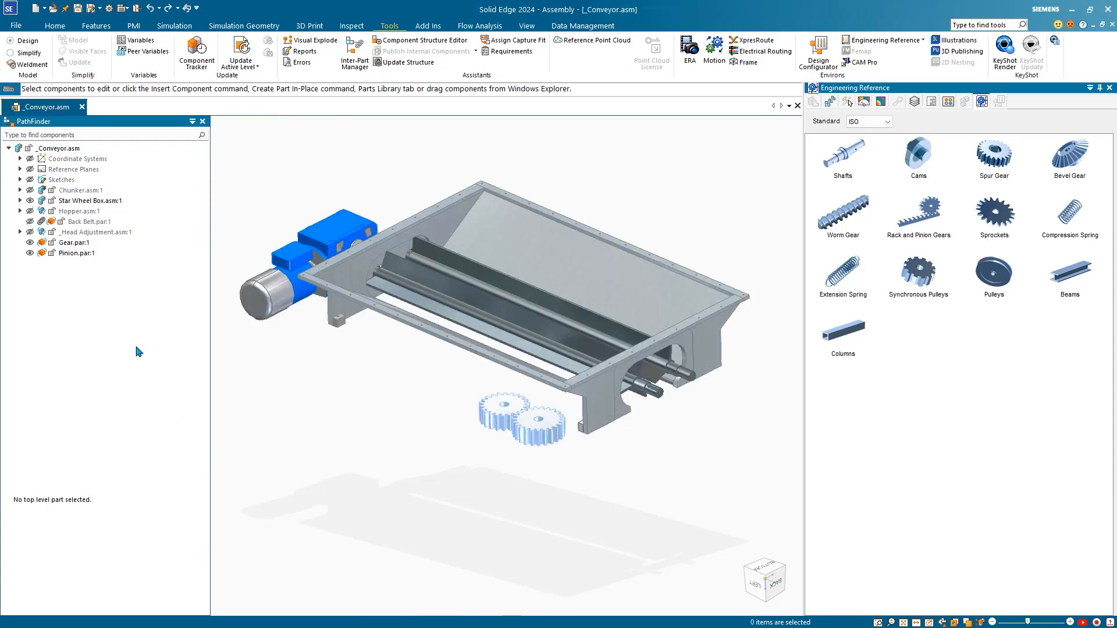
Step: Delete the Gear's x-y plane and base relationships
left_click(89, 243)
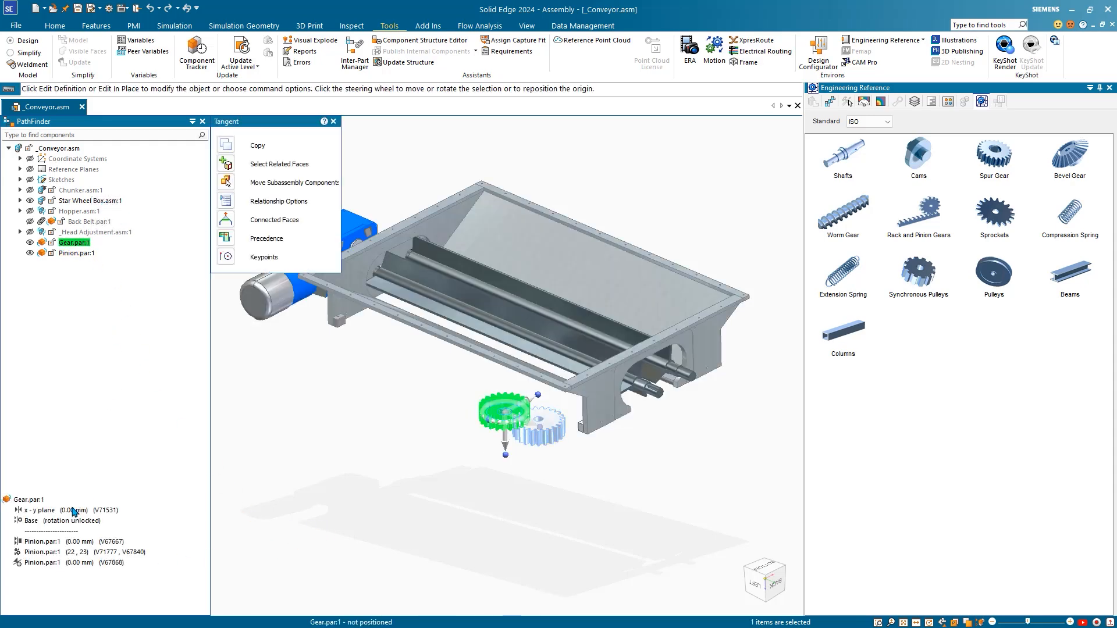
left_click(73, 510)
right_click(72, 521)
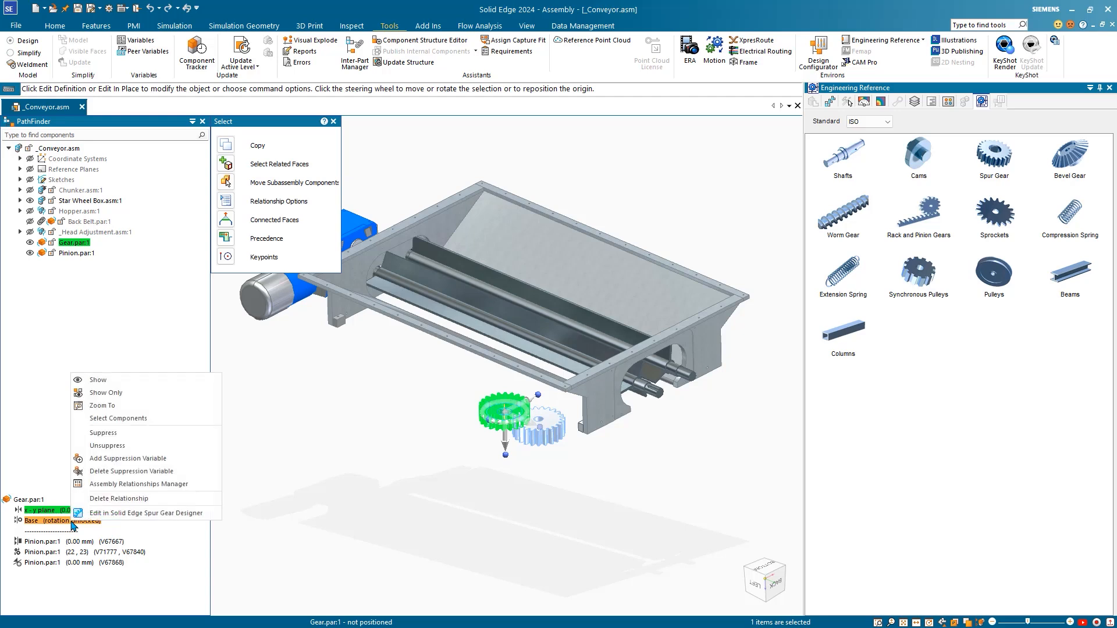
left_click(99, 498)
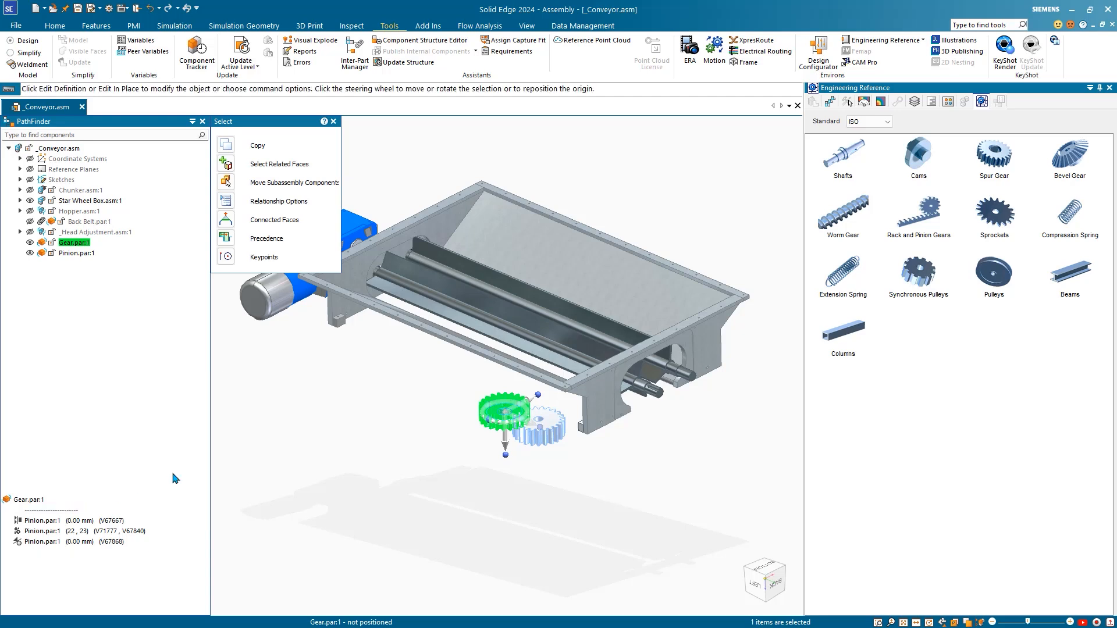
left_click(344, 455)
mouse_move(441, 486)
middle_mouse_down()
mouse_move(444, 473)
mouse_move(456, 481)
middle_mouse_up()
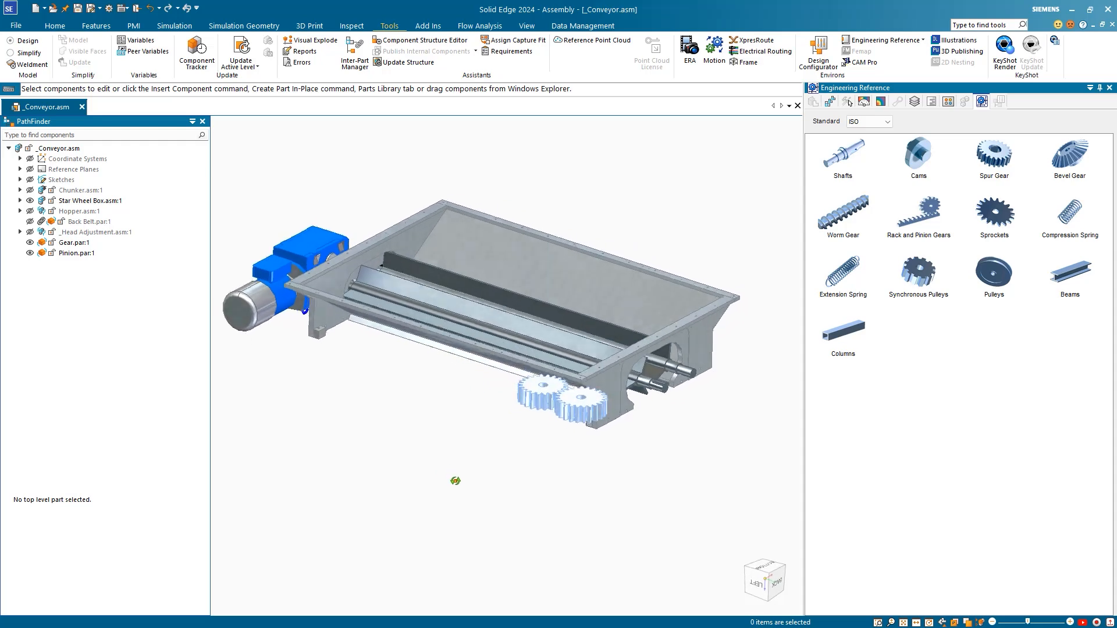
Step: Lock Gear.par:1 and Pinion.par:1 together as a rigid set
left_click(61, 26)
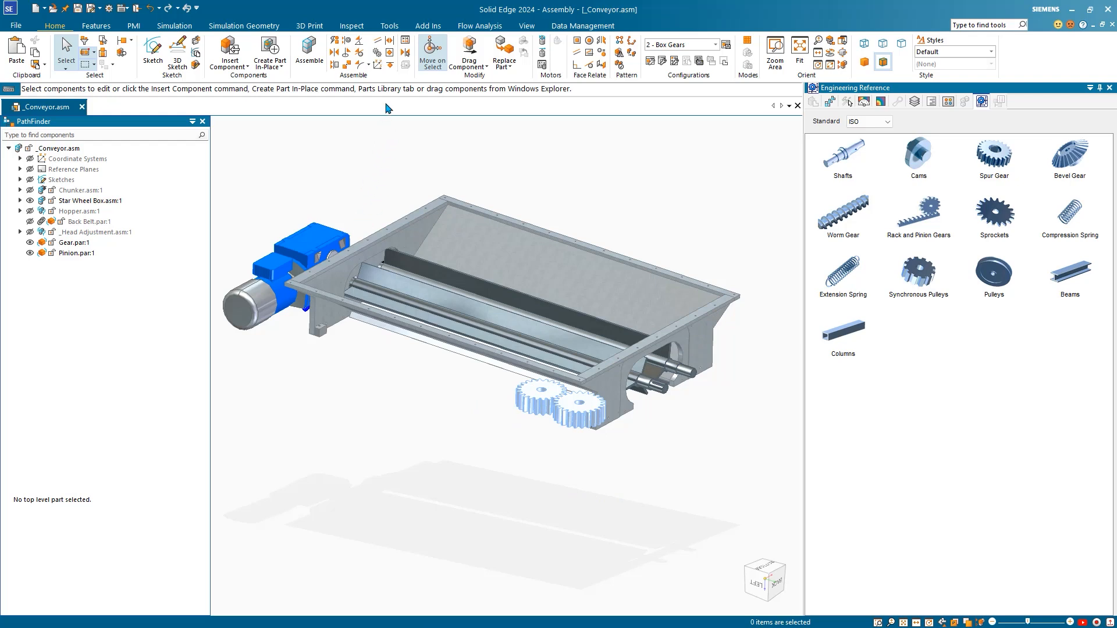
left_click(388, 56)
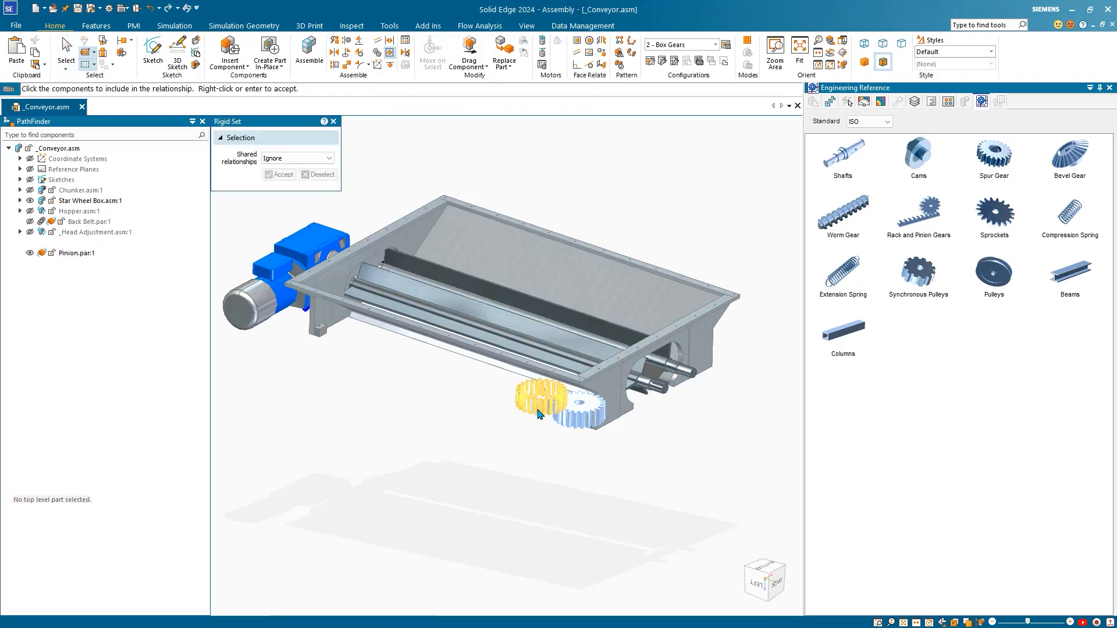
left_click(540, 415)
left_click(582, 410)
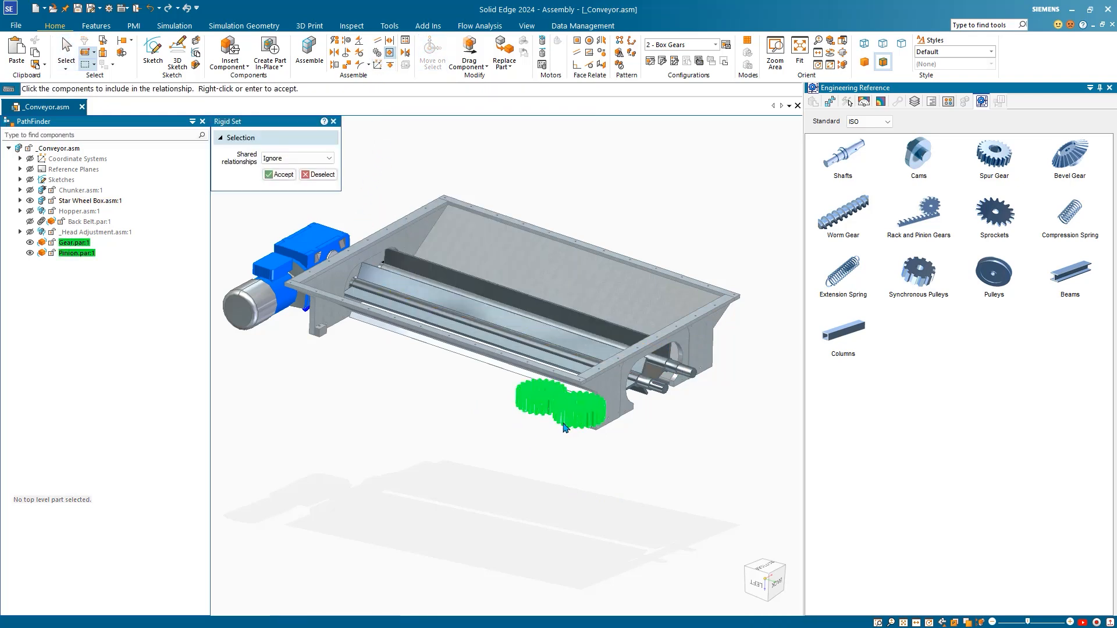
left_click(278, 174)
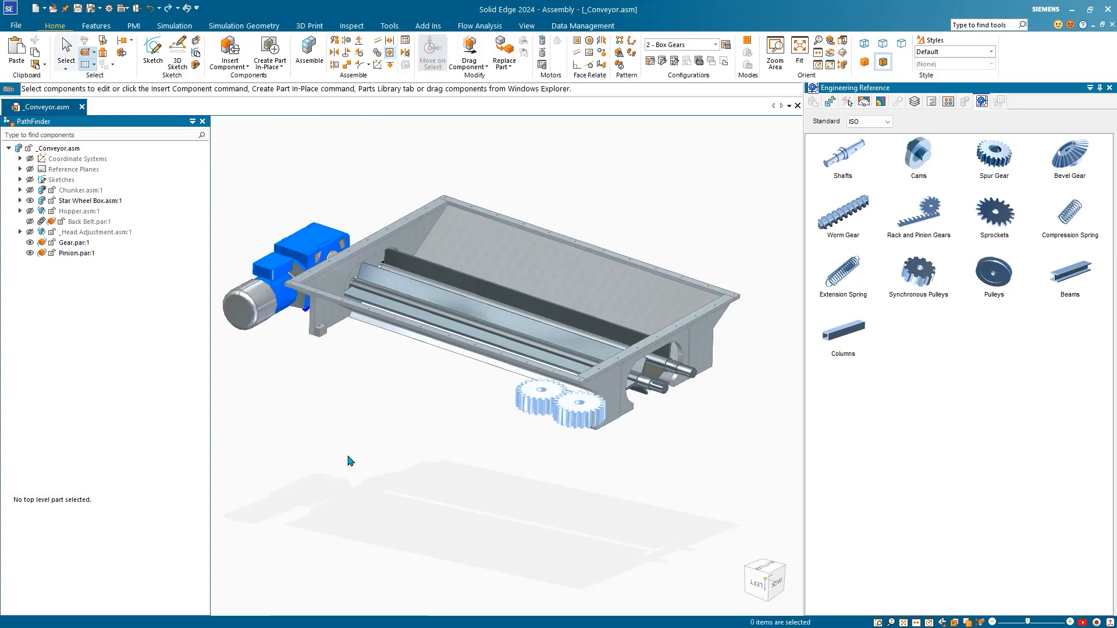
key("Escape")
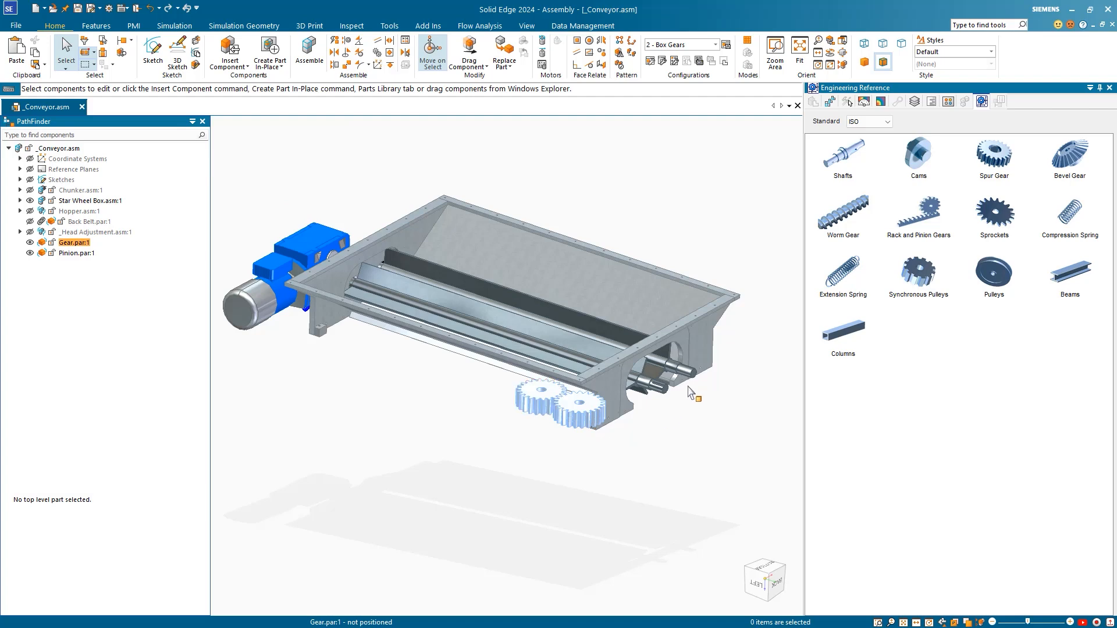
Step: Axially align the Gear's axis with the star-wheel shaft
left_click(347, 40)
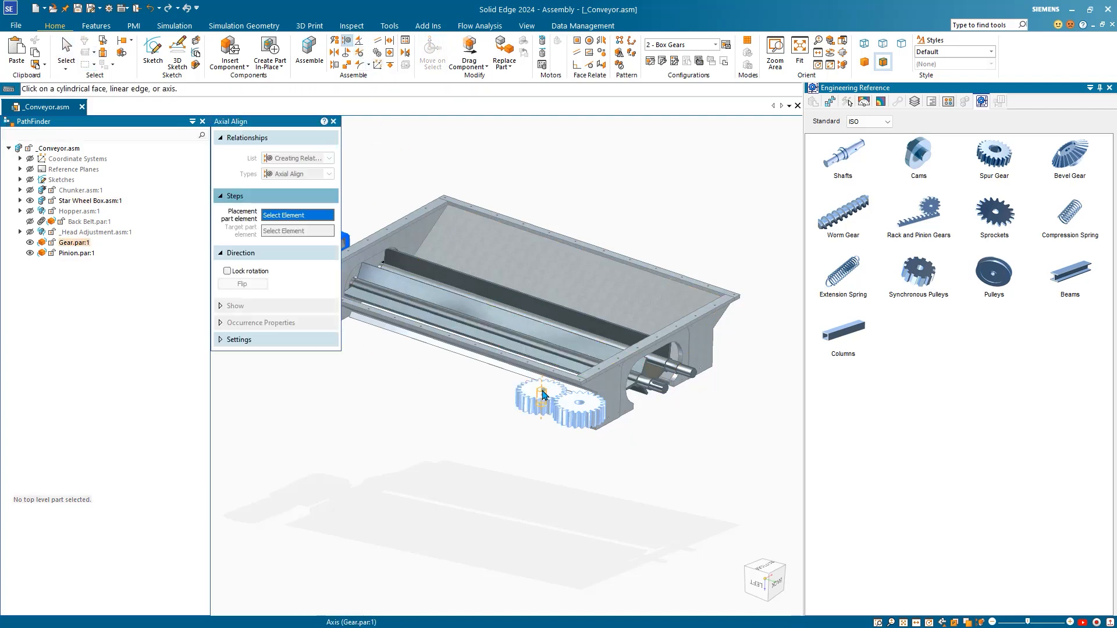
left_click(551, 399)
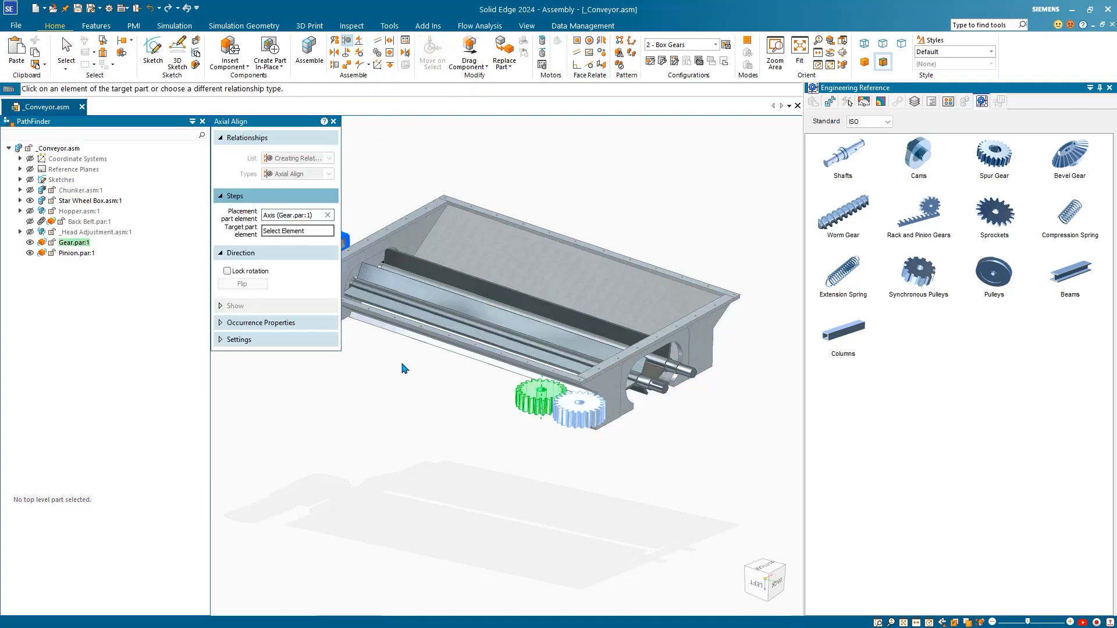
left_click(652, 402)
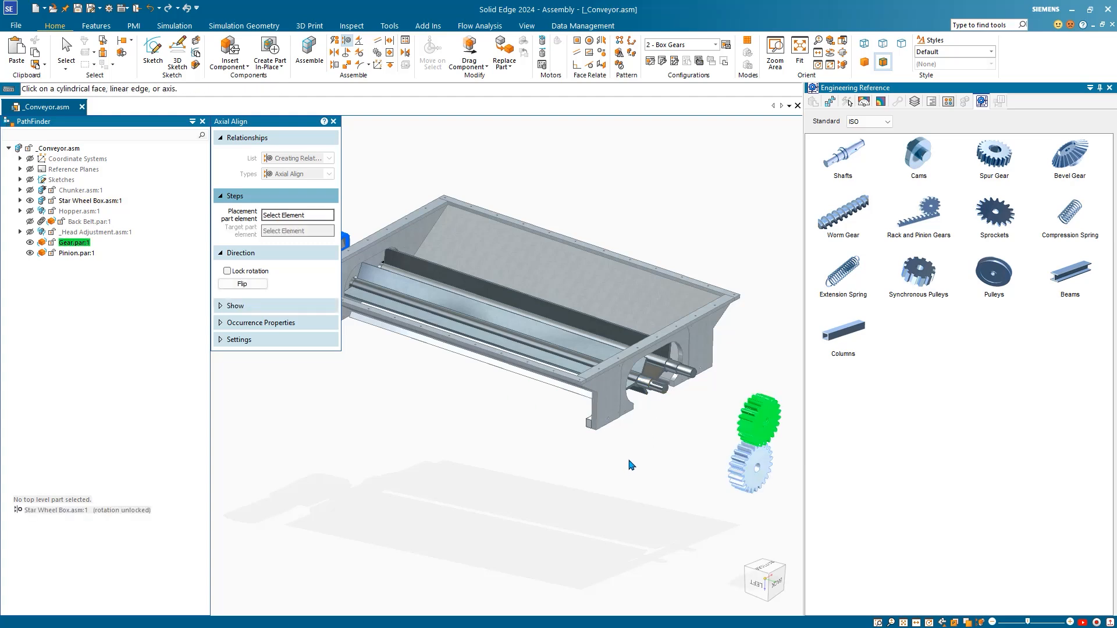
middle_click_drag(541, 456, 642, 437)
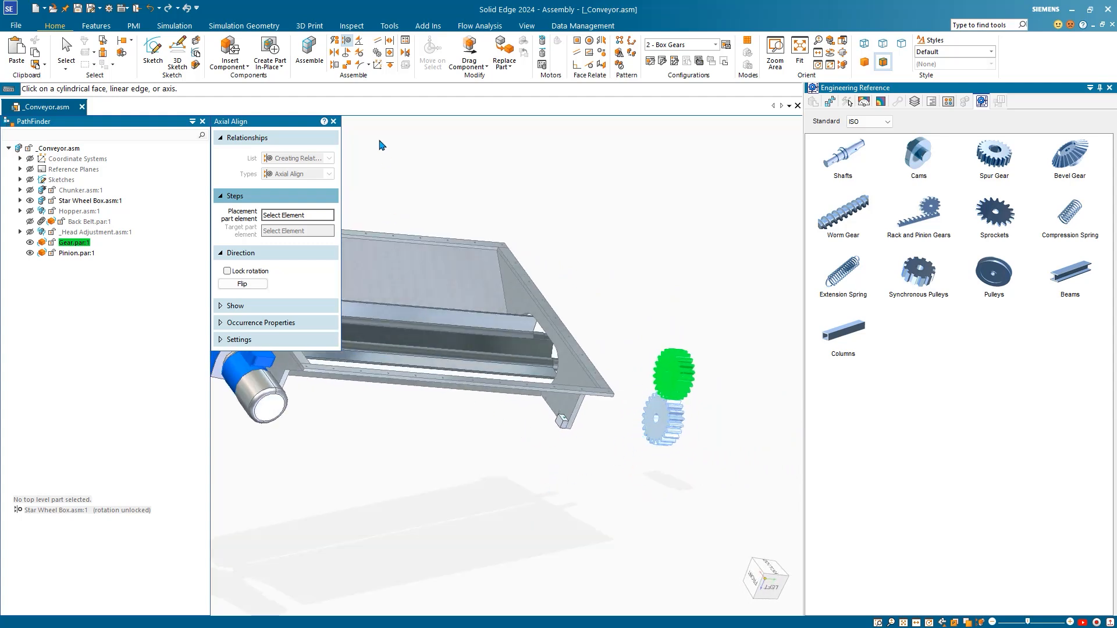
Step: Mate the gear's flat face flush against the shaft end face
left_click(334, 52)
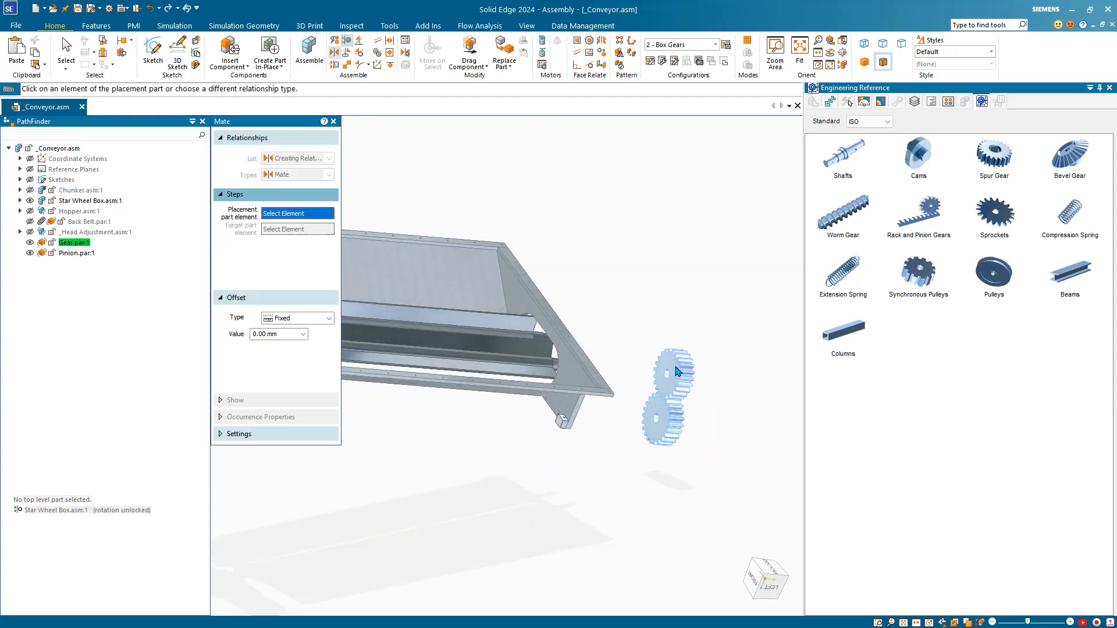
left_click(678, 371)
middle_click_drag(678, 371, 557, 389)
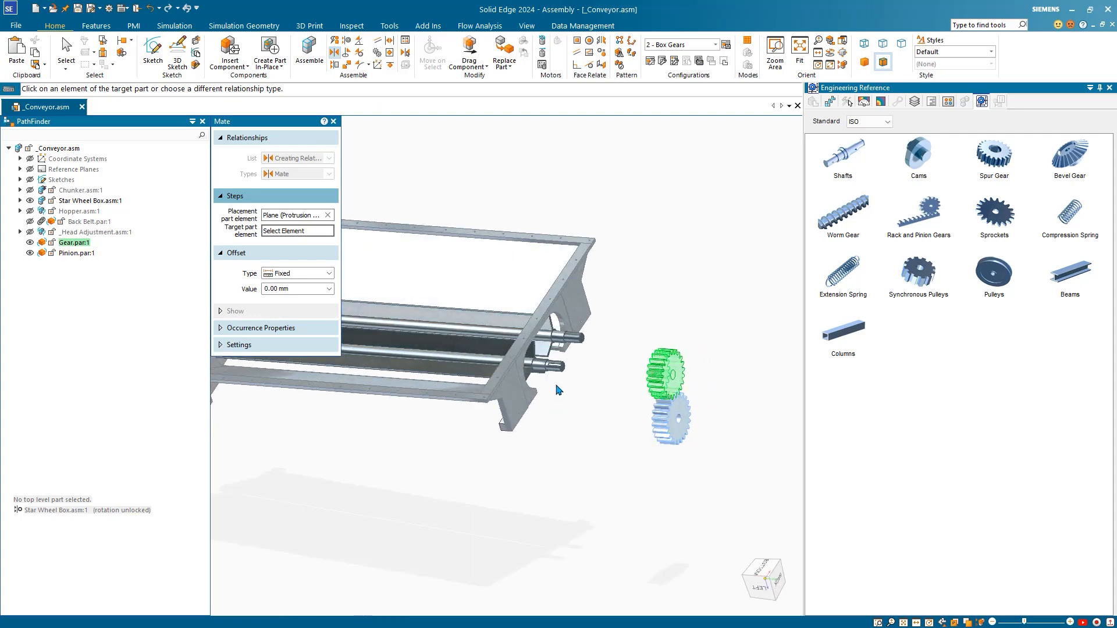
scroll(541, 378, "up", 5)
left_click(526, 353)
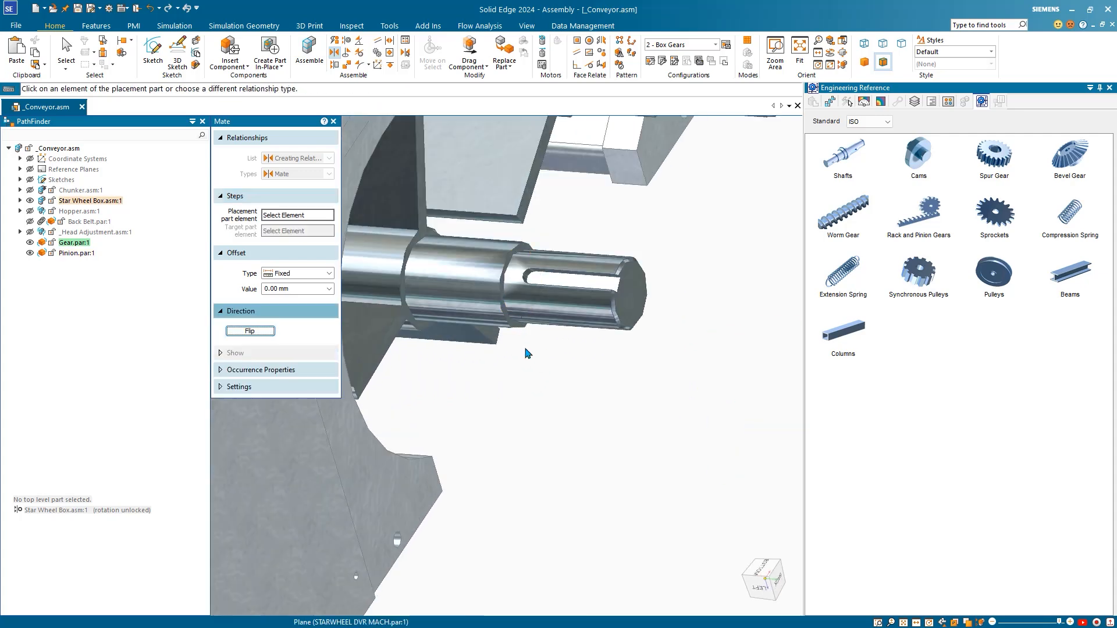
scroll(527, 354, "down", 5)
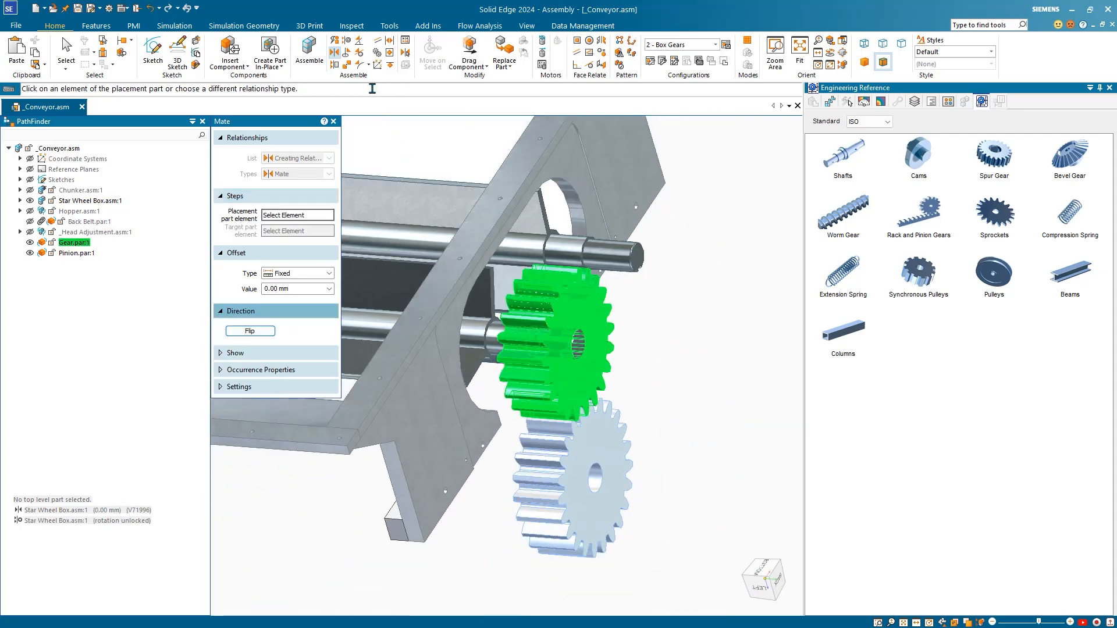
Step: Axially align the pinion's bore onto the upper shaft so the gears mesh
left_click(347, 40)
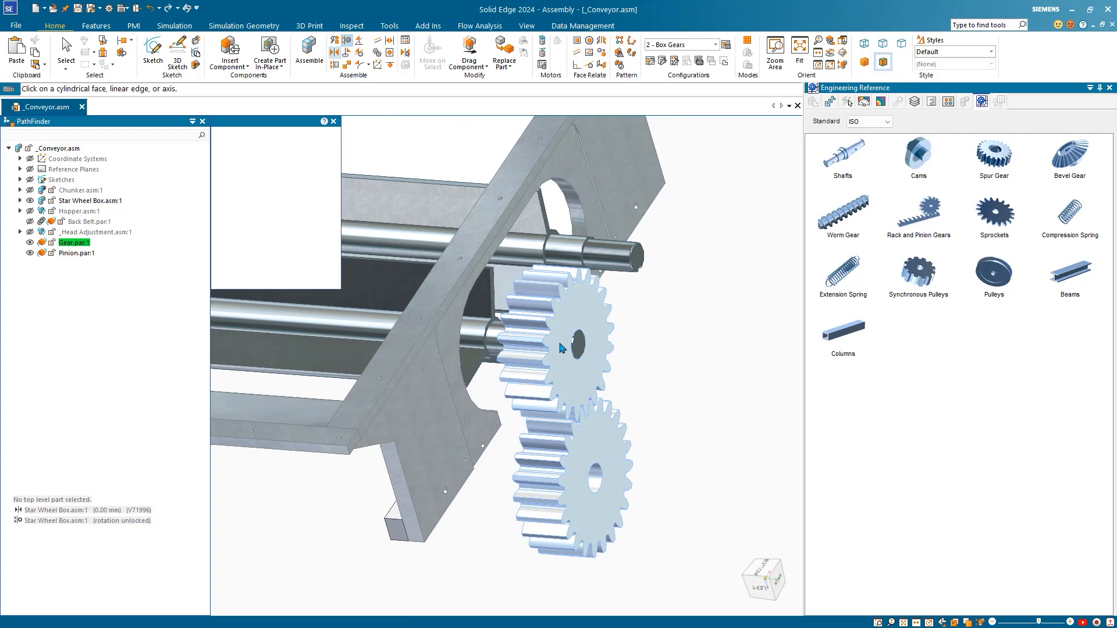
left_click(597, 483)
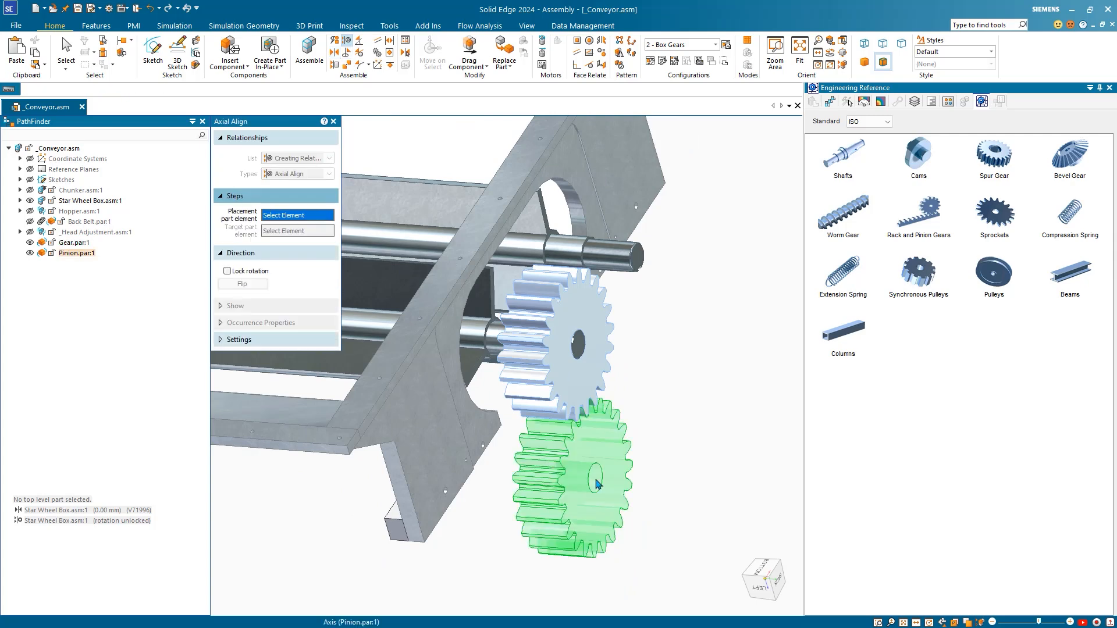
left_click(630, 273)
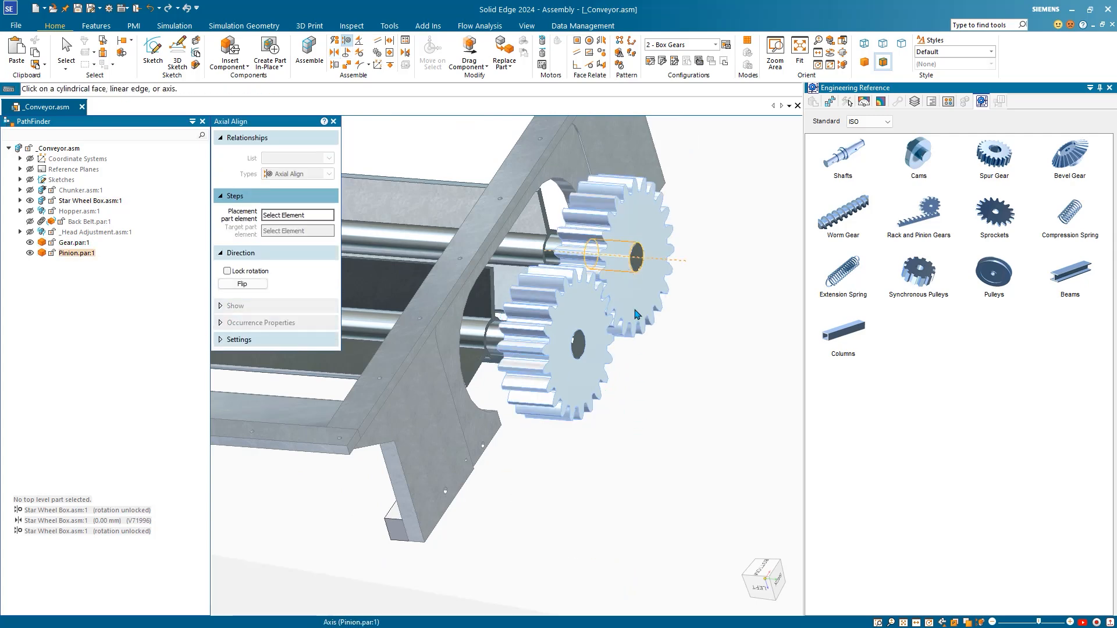
left_click(334, 121)
Step: Delete the relationship on Gear.par:1 from the PathFinder relationship list
scroll(609, 463, "down", 2)
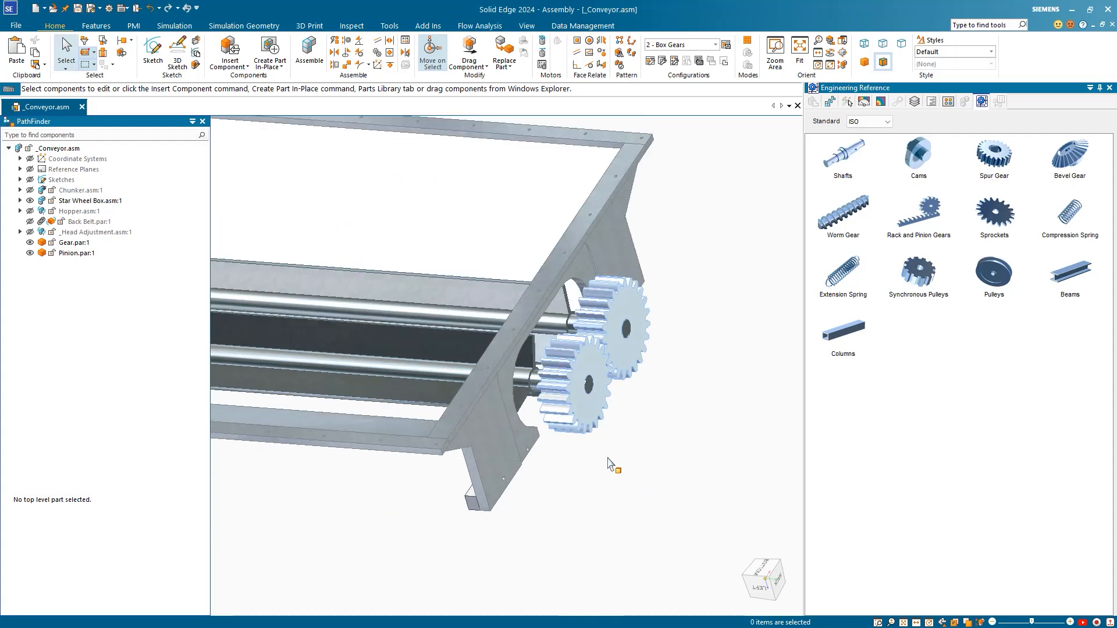
scroll(609, 465, "down", 2)
middle_click_drag(610, 489, 554, 472)
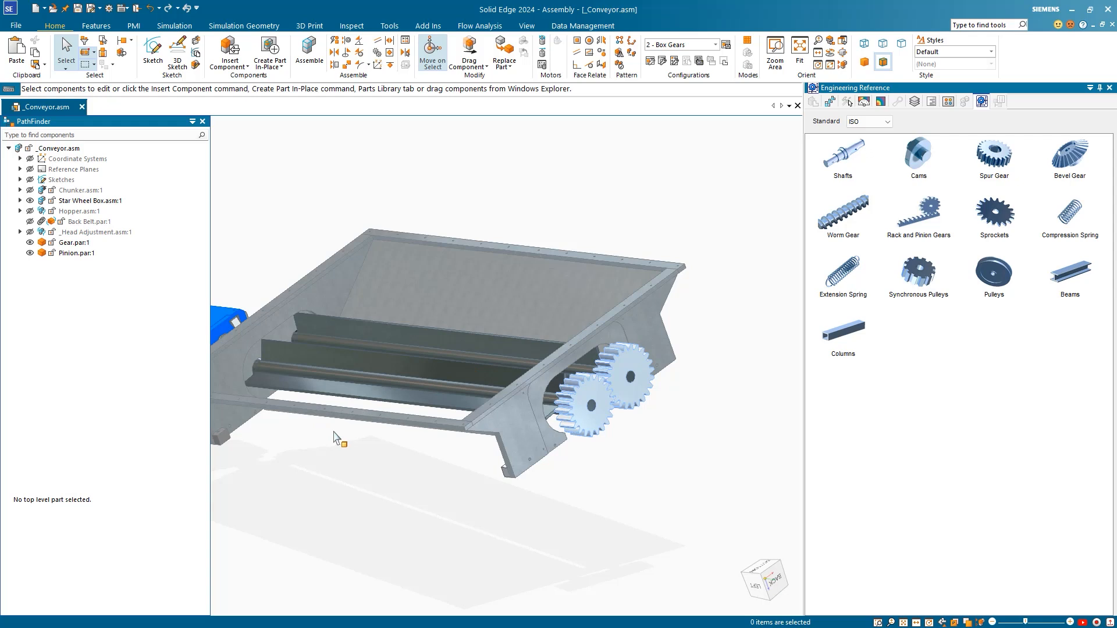
left_click(73, 243)
left_click(52, 510)
right_click(50, 510)
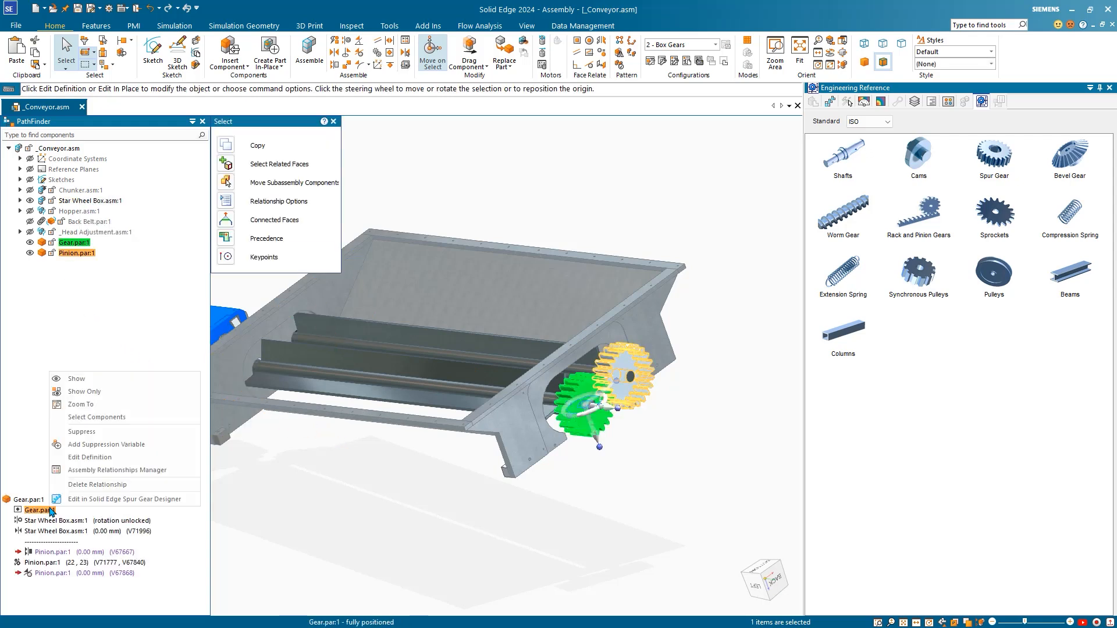
left_click(85, 484)
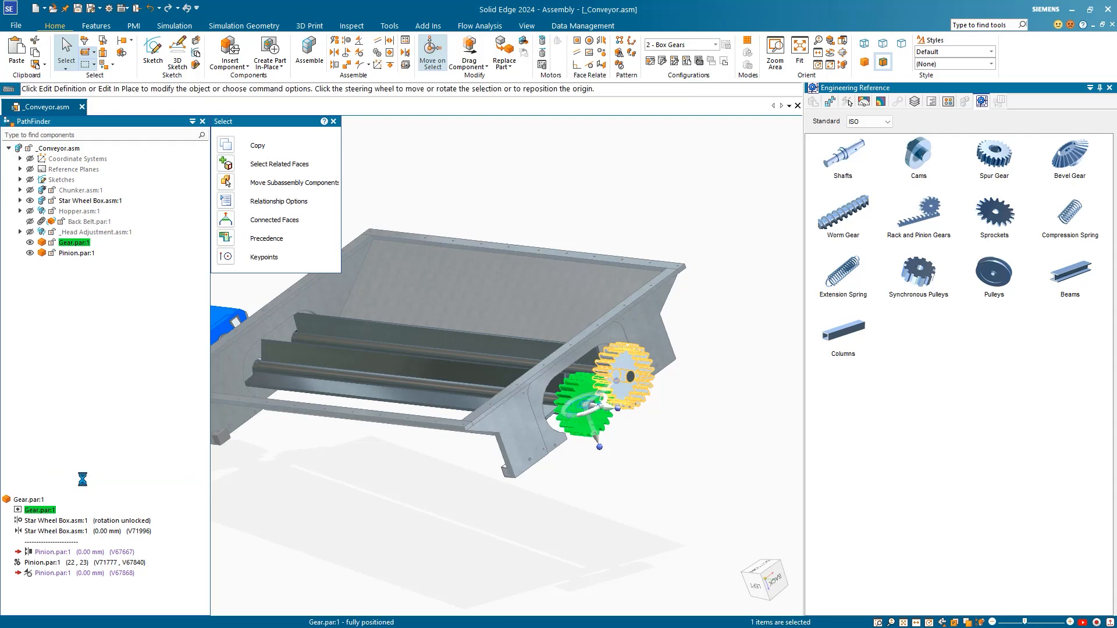
Step: Clear the selection and start the Drag Component command
left_click(335, 543)
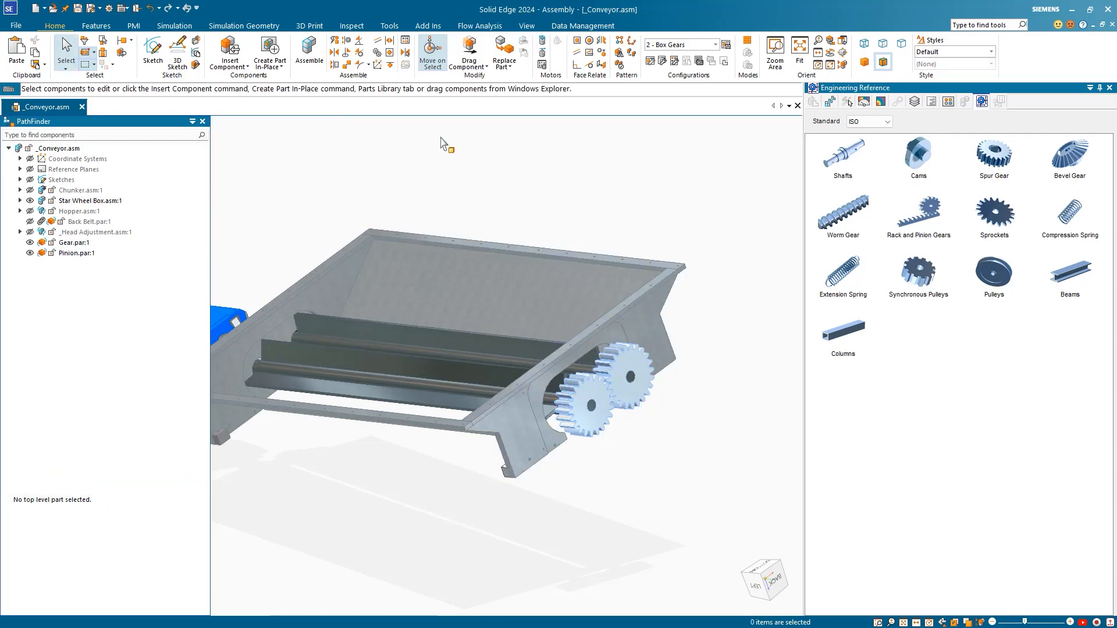
left_click(476, 70)
left_click(471, 80)
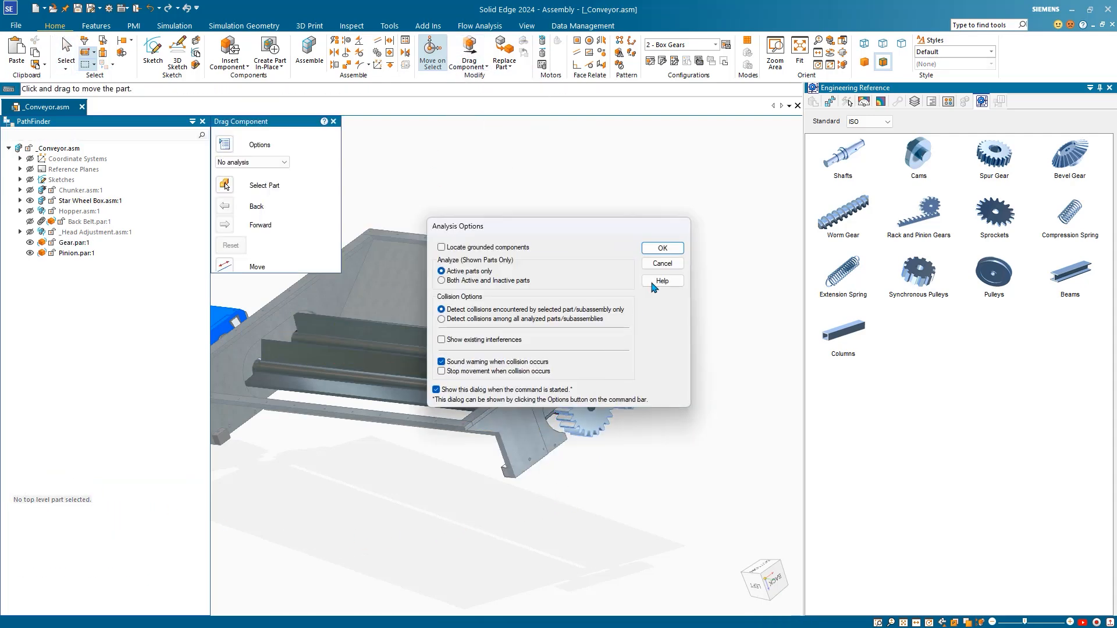
Step: Accept default analysis options and drag the gear to turn both meshed gears together
left_click(663, 261)
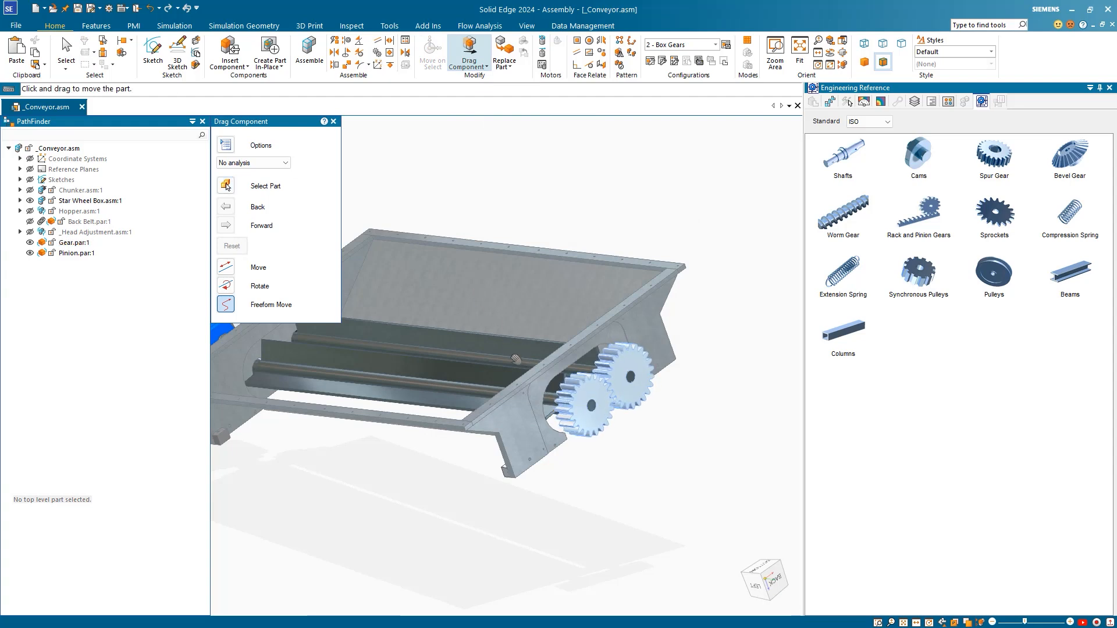
left_click_drag(542, 411, 504, 343)
key("Escape")
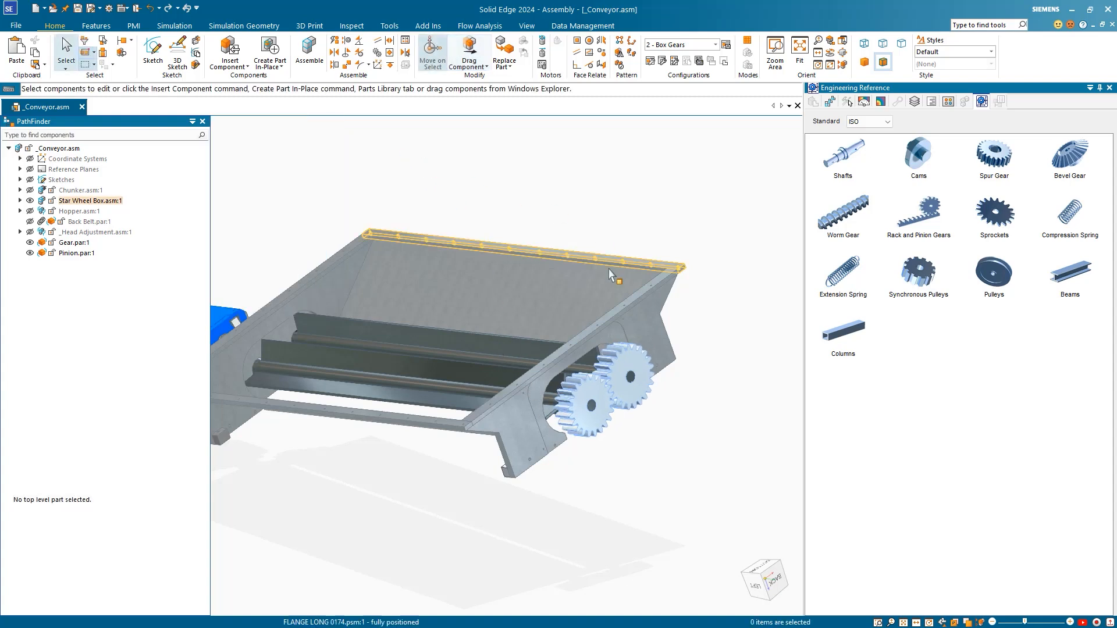
Step: Orbit and zoom to view the whole conveyor assembly
scroll(541, 483, "down", 3)
middle_click_drag(539, 520, 490, 436)
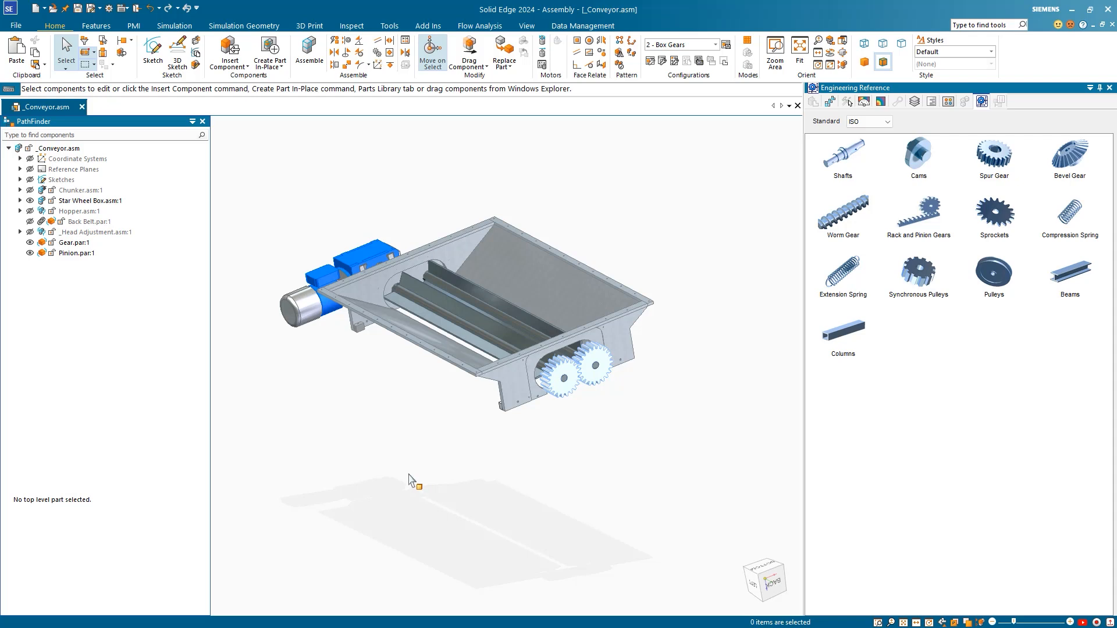
middle_click_drag(405, 476, 405, 467)
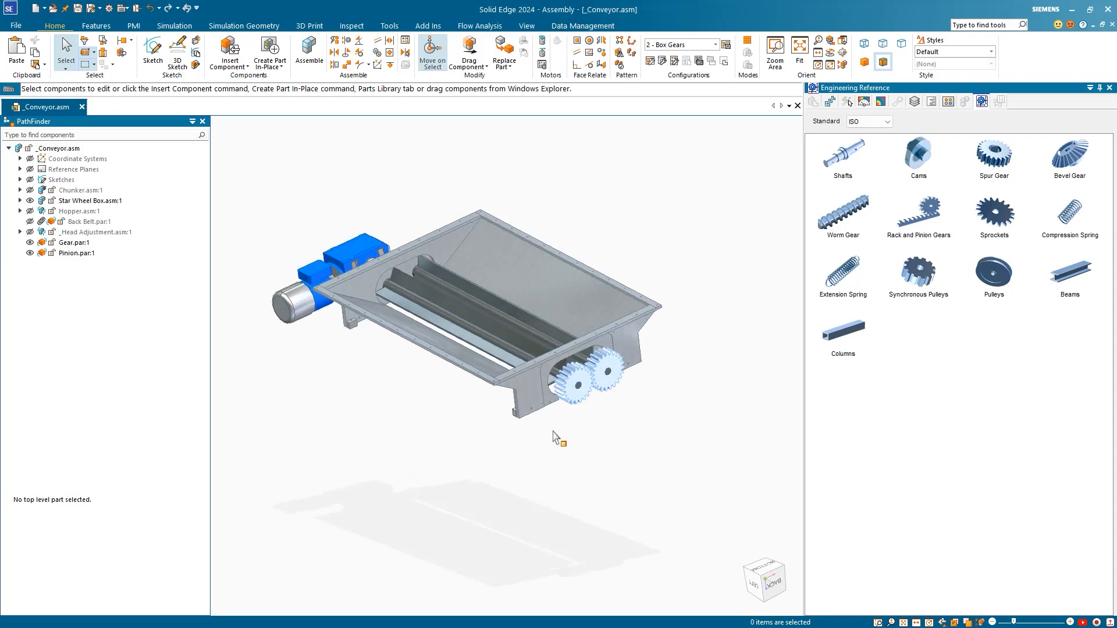
scroll(554, 437, "up", 1)
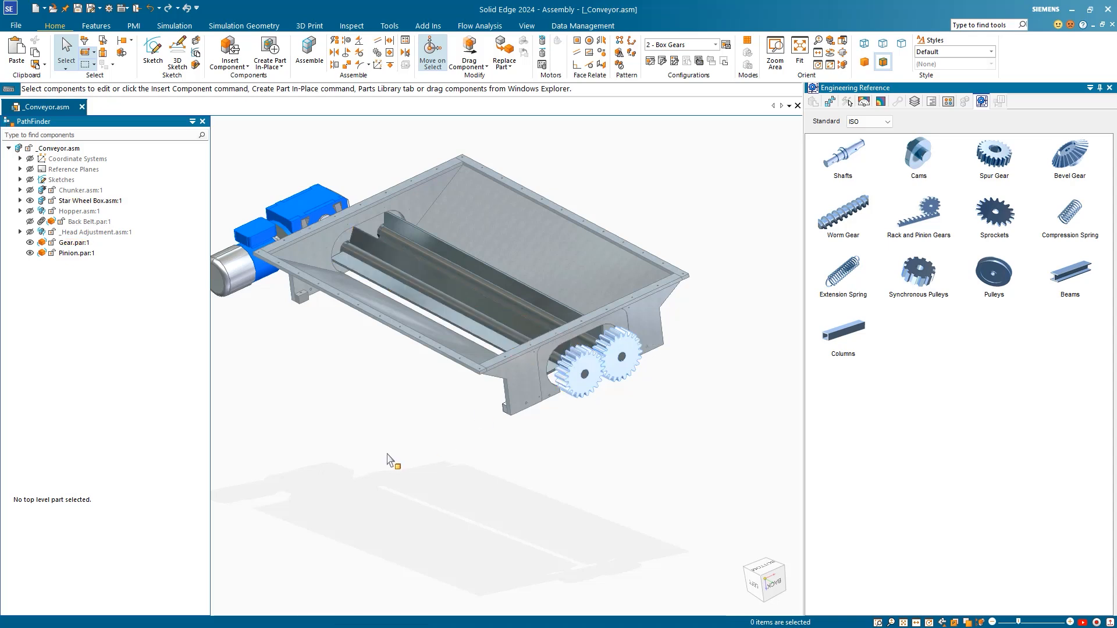
scroll(390, 460, "down", 2)
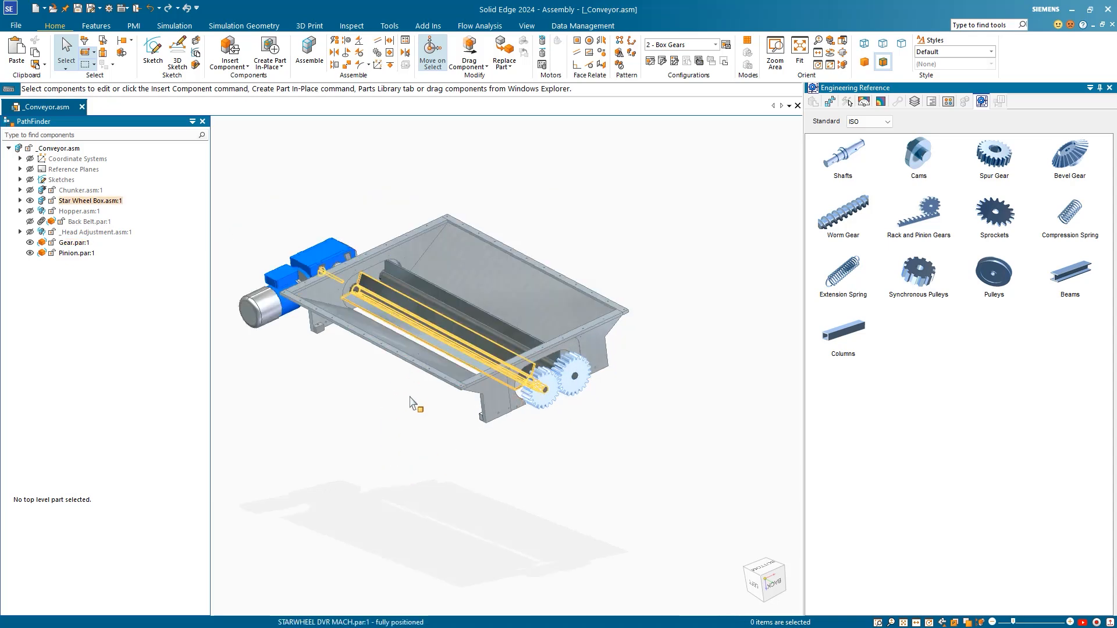
Step: Transfer STARWHEEL DVR MACH and STARWHEEL DRIVEN MACH from Star Wheel Box.asm to _Conveyor.asm
left_click(21, 201)
left_click(96, 284)
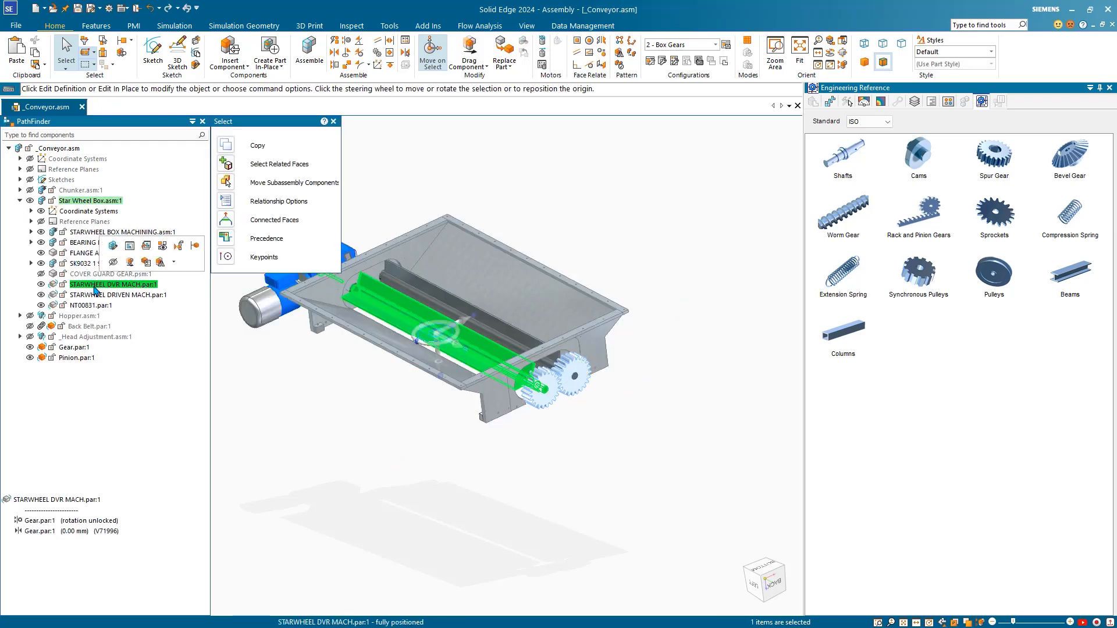
left_click(96, 295, "ctrl")
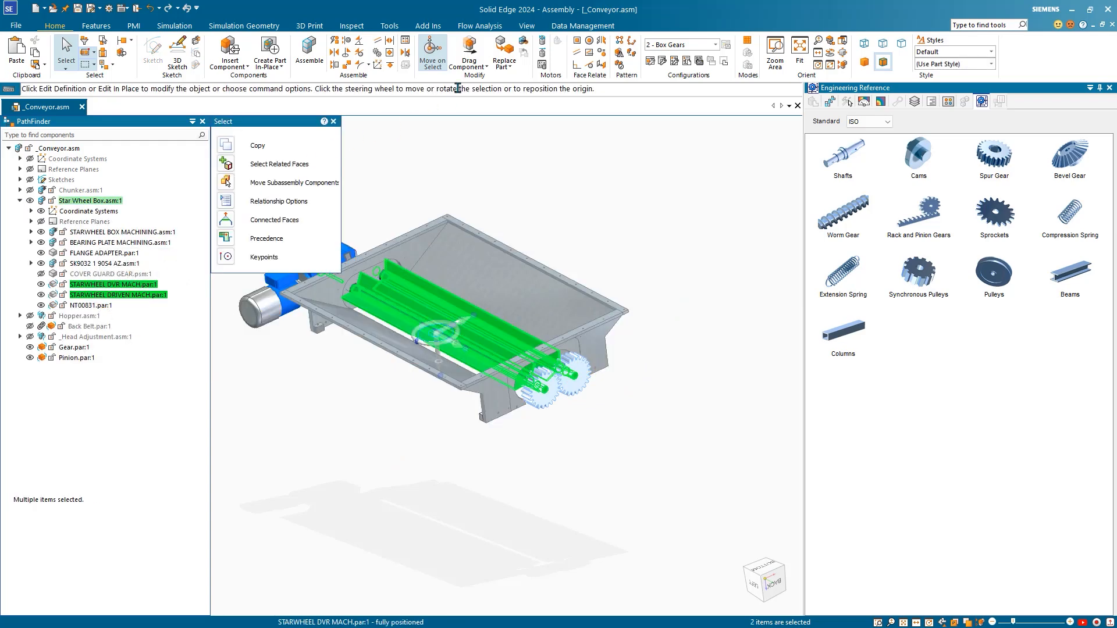
left_click(524, 44)
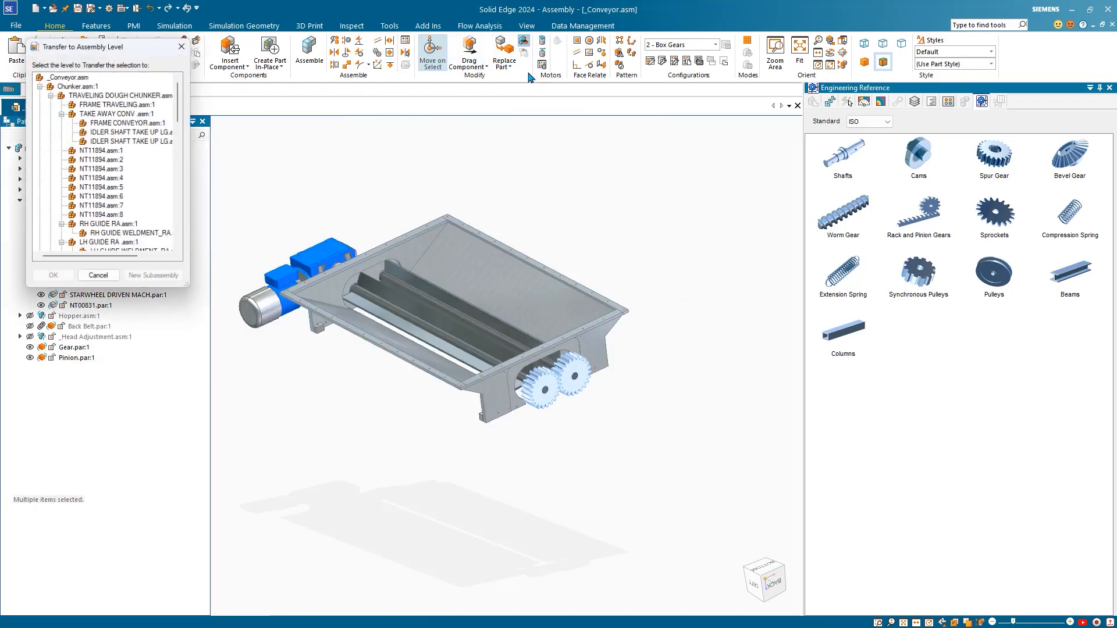
left_click(74, 76)
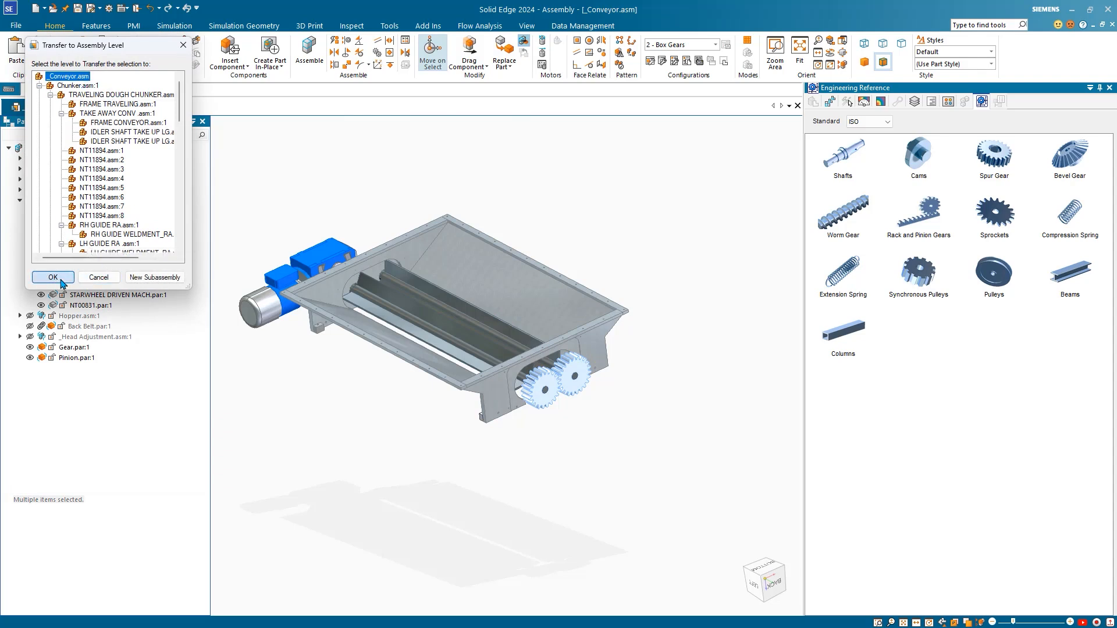
left_click(53, 278)
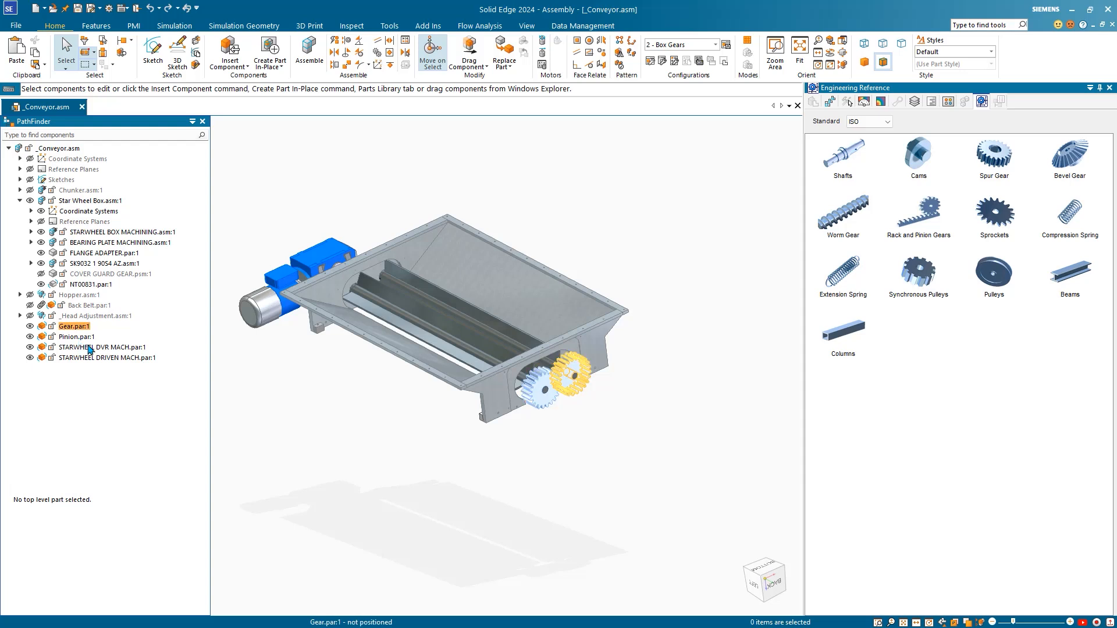
Step: Lock the Gear rigidly to STARWHEEL DVR MACH
left_click(390, 52)
left_click(547, 407)
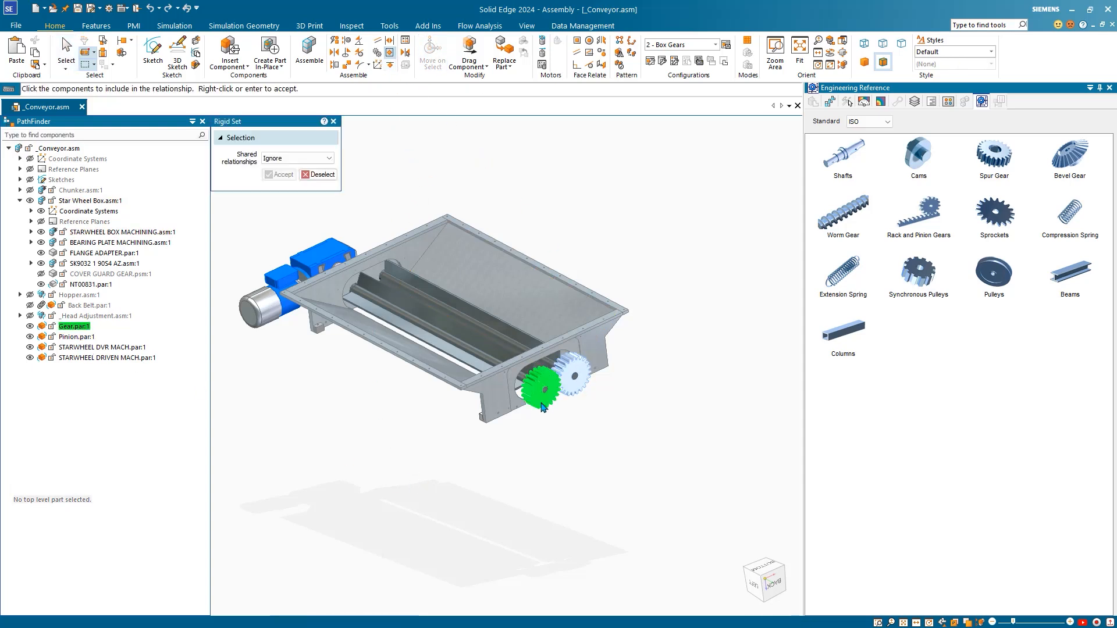
left_click(419, 312)
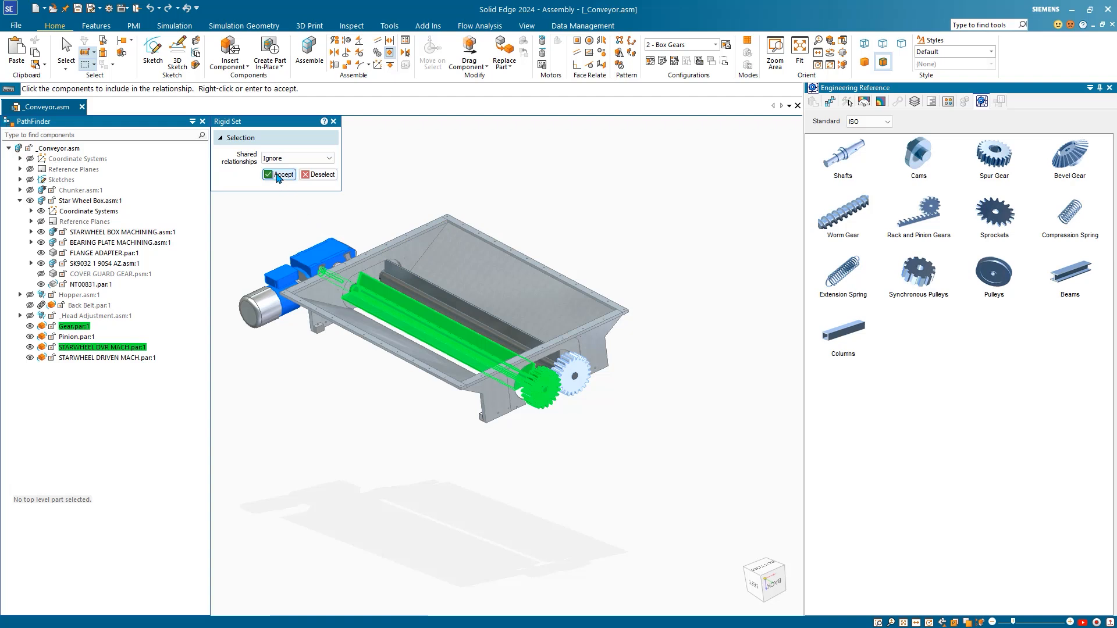
left_click(280, 175)
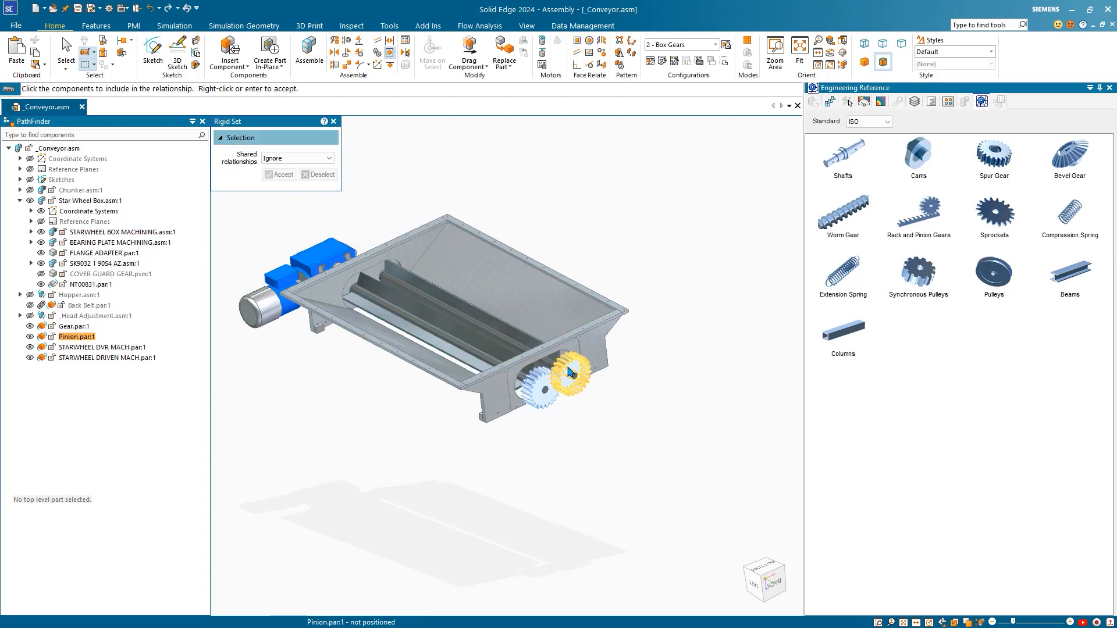
Step: Lock the Pinion rigidly to STARWHEEL DRIVEN MACH, then start Drag Component
left_click(573, 374)
left_click(518, 332)
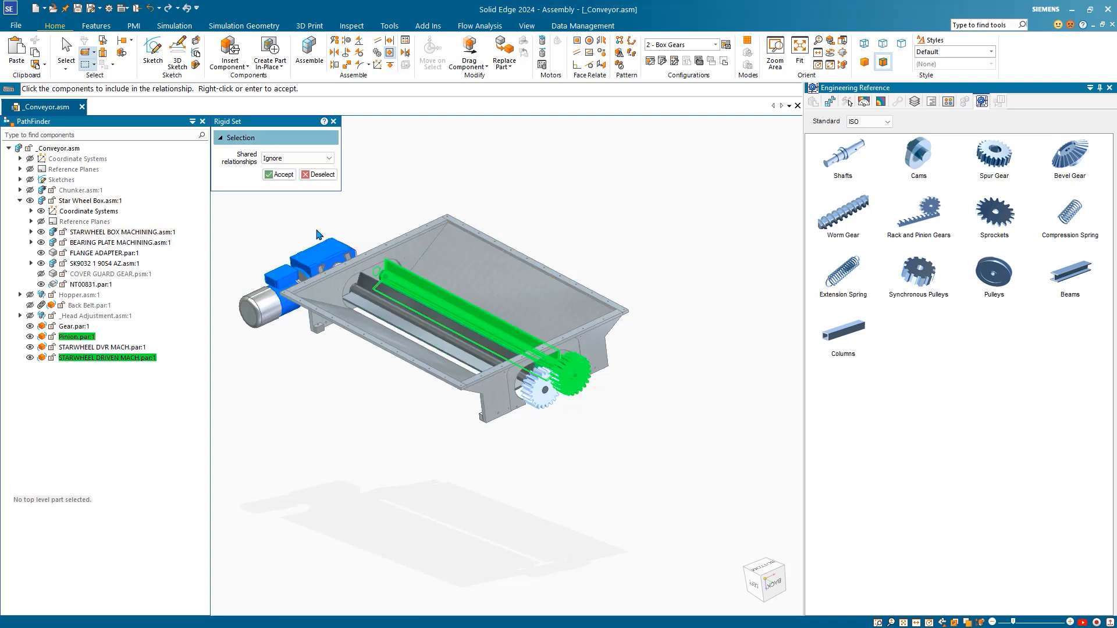
left_click(281, 175)
key("Escape")
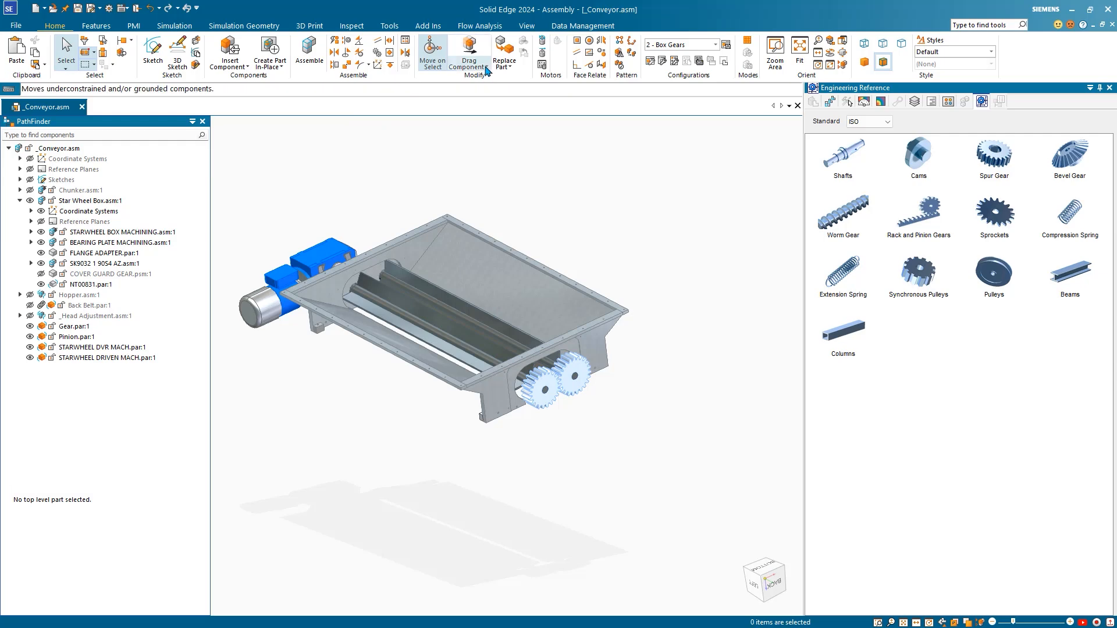
left_click(486, 68)
left_click(491, 78)
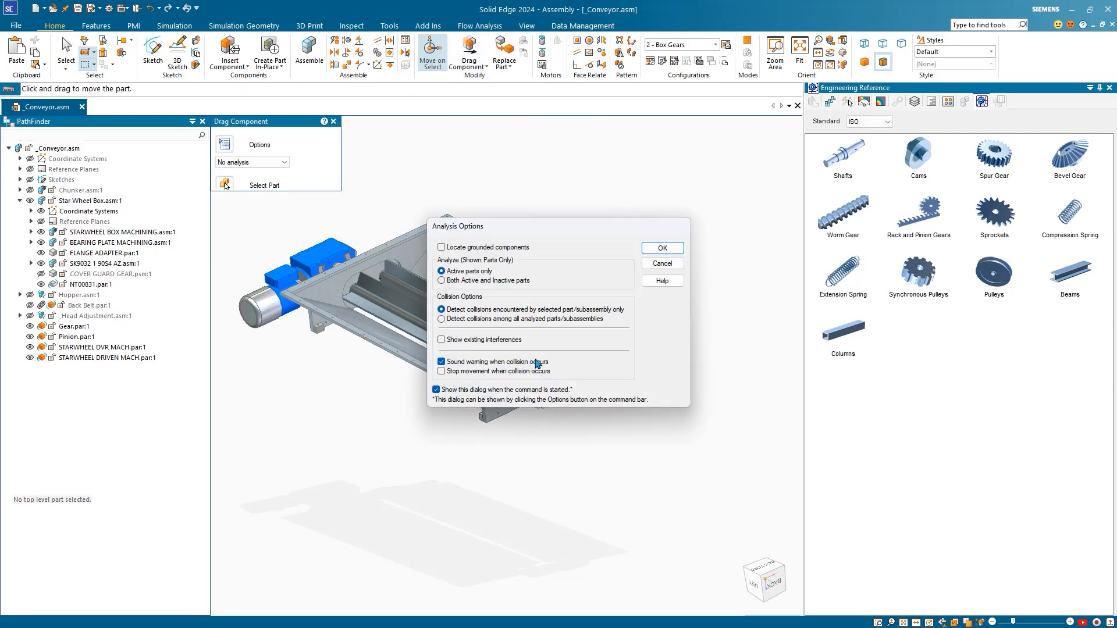
Step: Drag the Gear to rotate the meshed gear pair and both star-wheel shafts, then exit
left_click(653, 245)
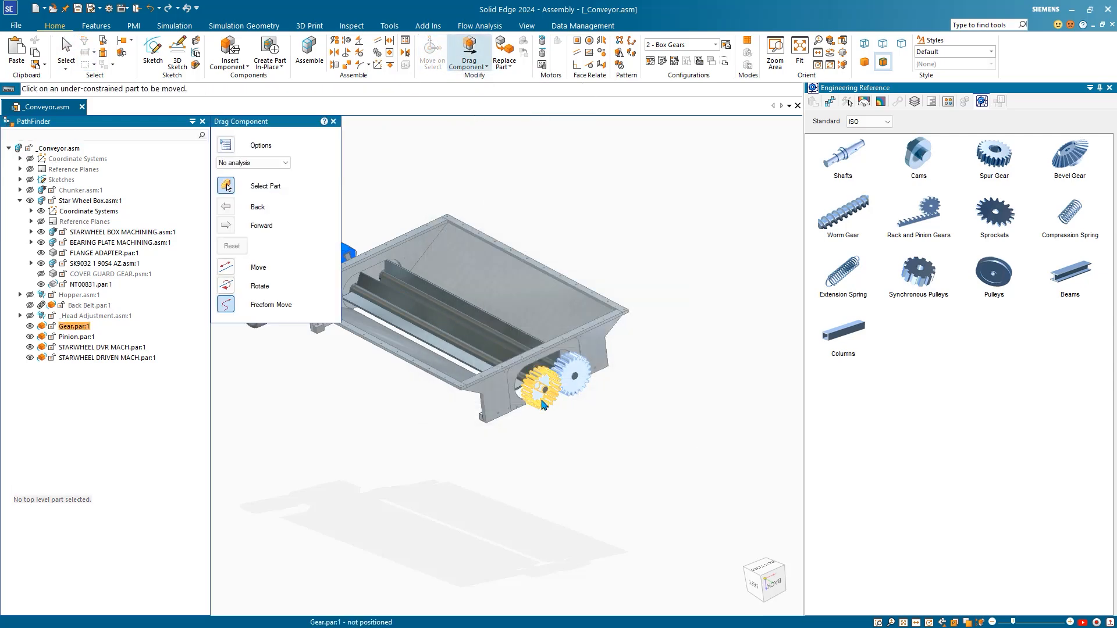
middle_click_drag(585, 400, 632, 415, "shift")
scroll(578, 423, "up", 2)
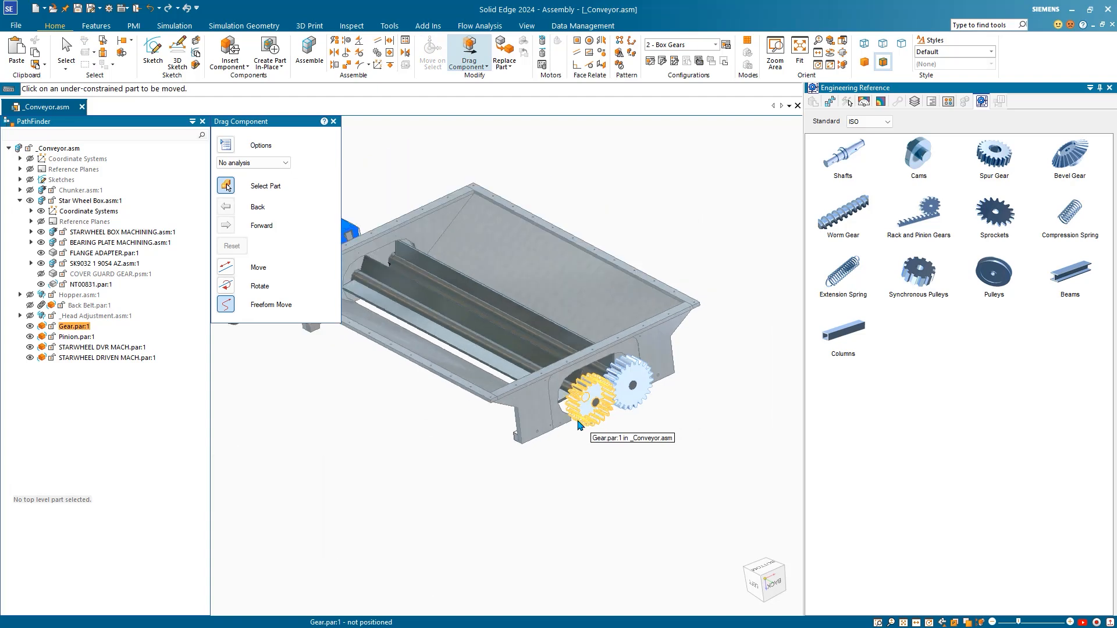
left_click(570, 402)
left_click_drag(571, 404, 603, 516)
left_click_drag(546, 396, 505, 297)
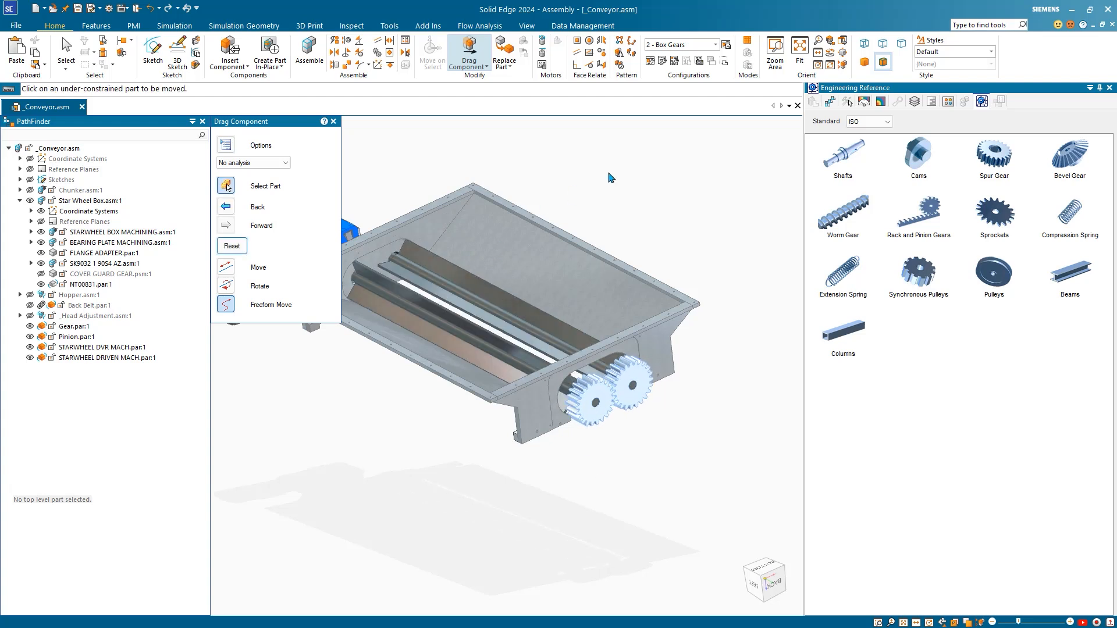
key("Escape")
scroll(628, 209, "down", 1)
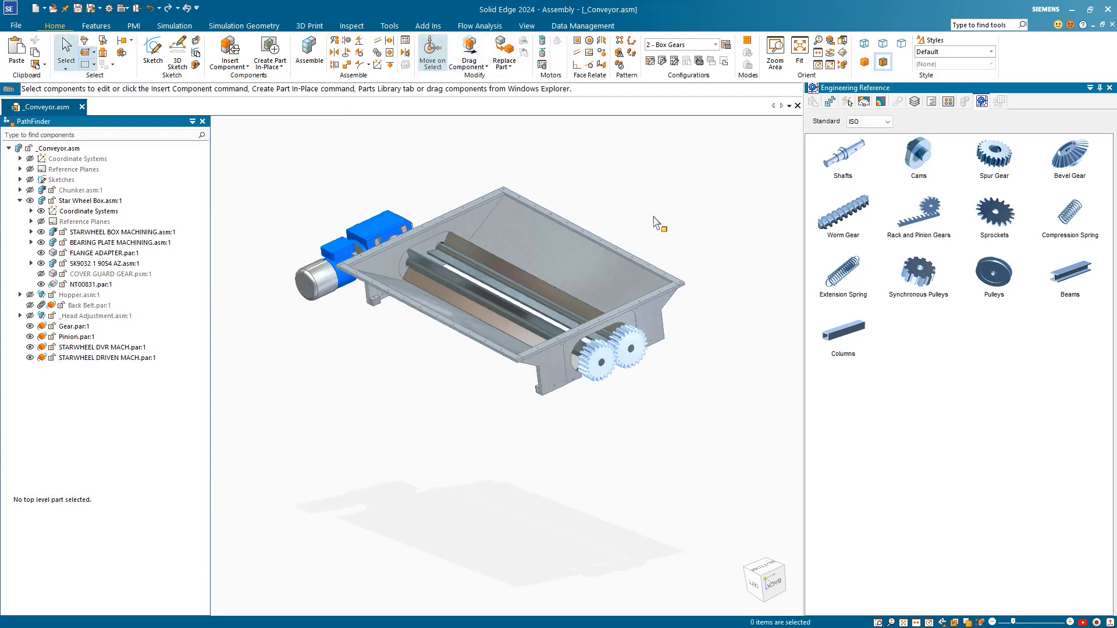
Step: Add a reversed 20 rpm rotational motor, Rotational 1, on the Gear's axis
middle_click_drag(654, 218, 649, 215)
scroll(649, 374, "up", 1)
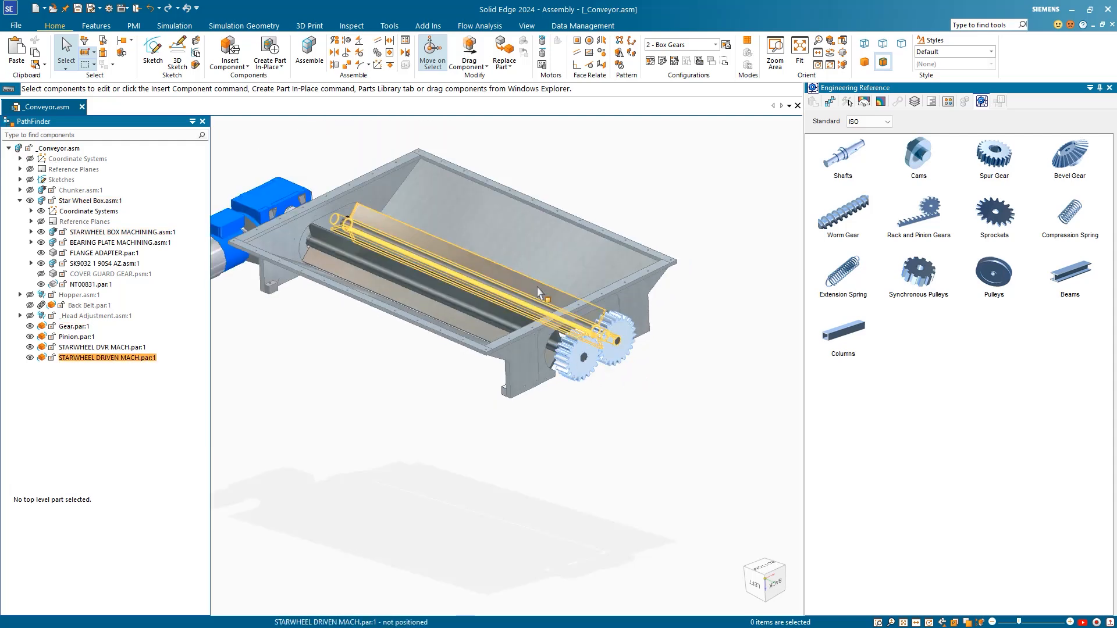
left_click(543, 46)
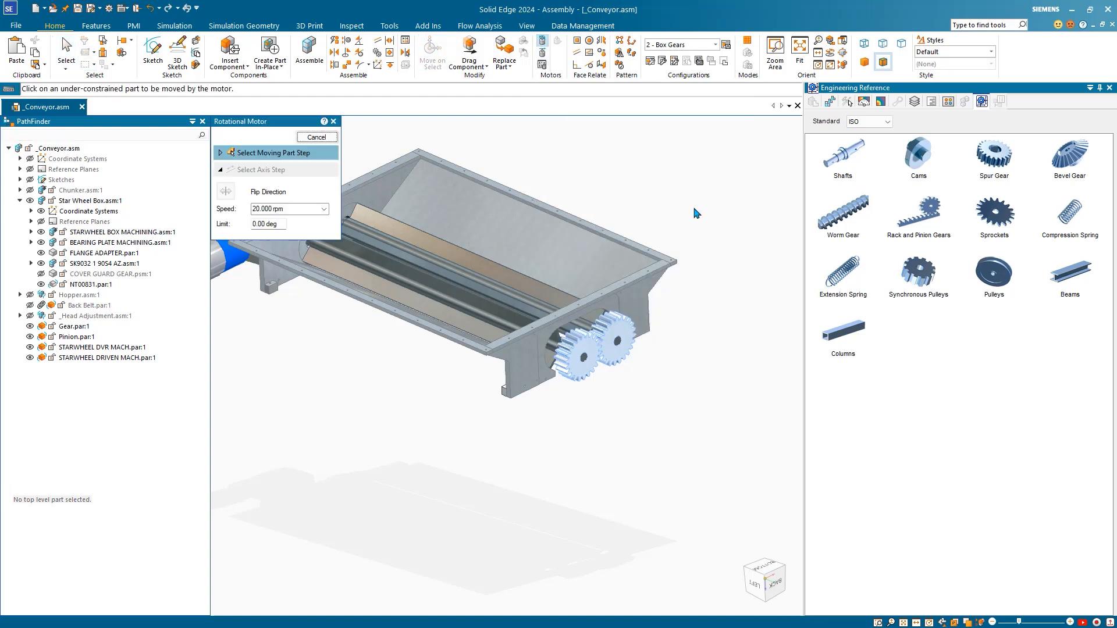
scroll(697, 213, "down", 3)
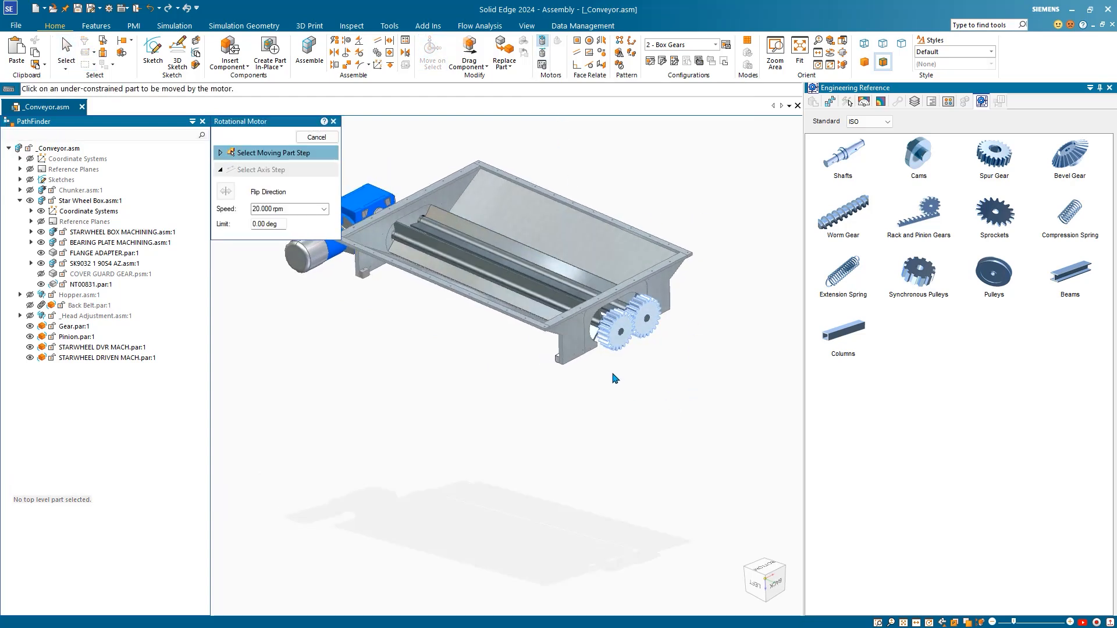
left_click(608, 348)
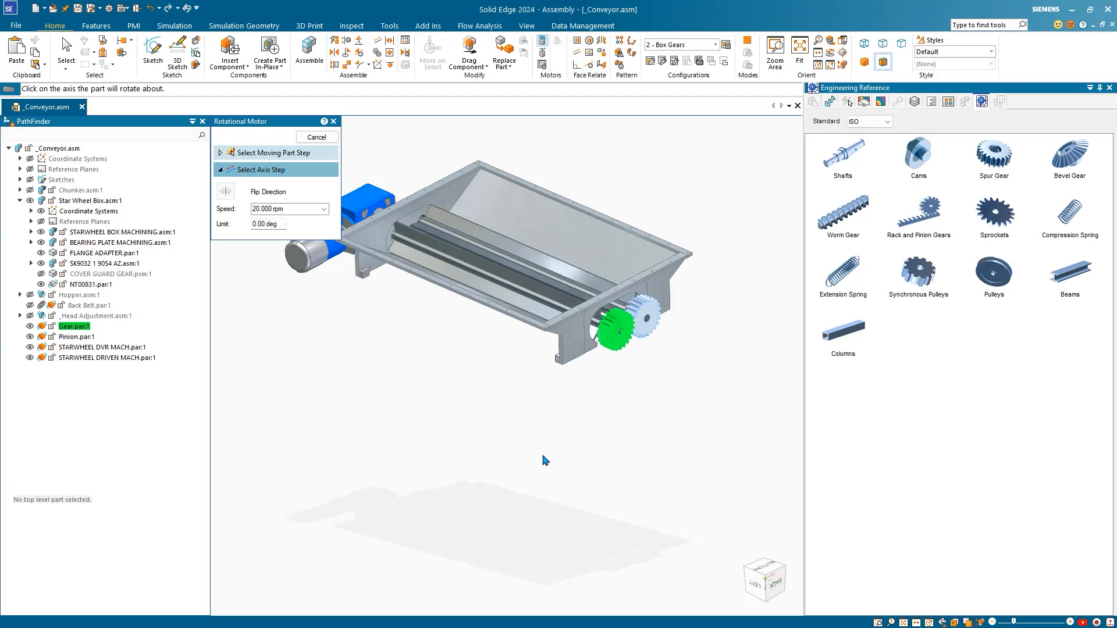
scroll(637, 386, "up", 5)
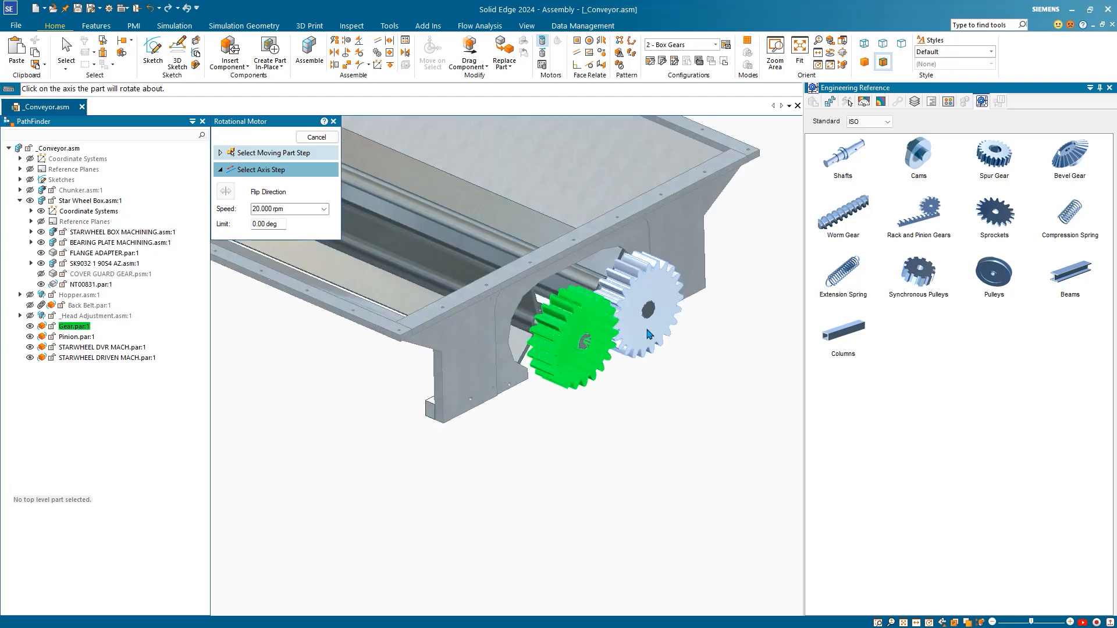
left_click(621, 365)
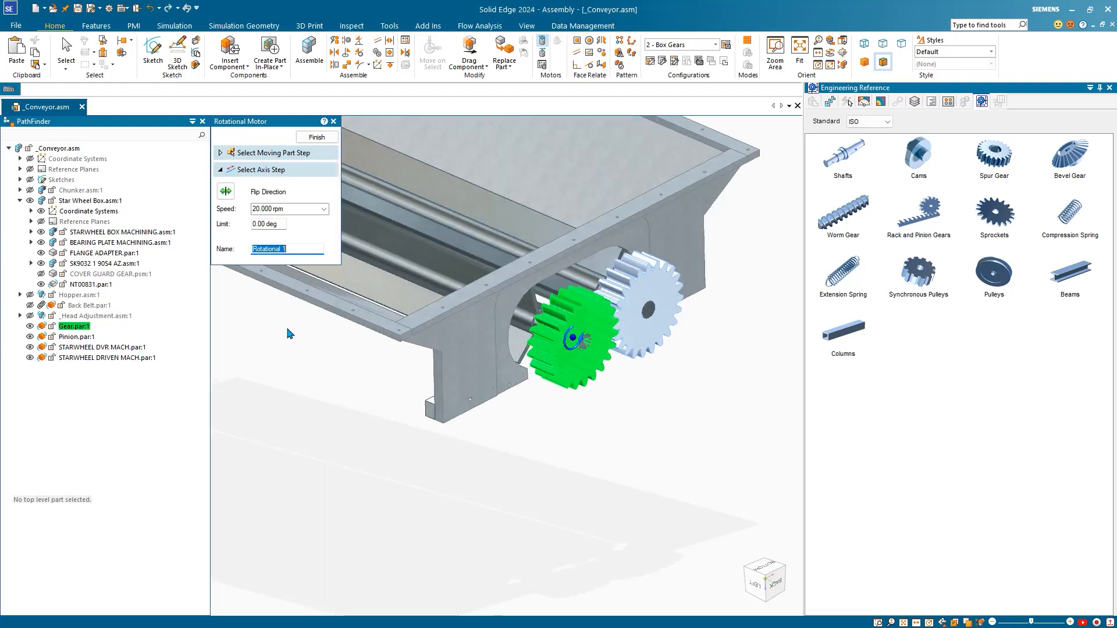
left_click(228, 196)
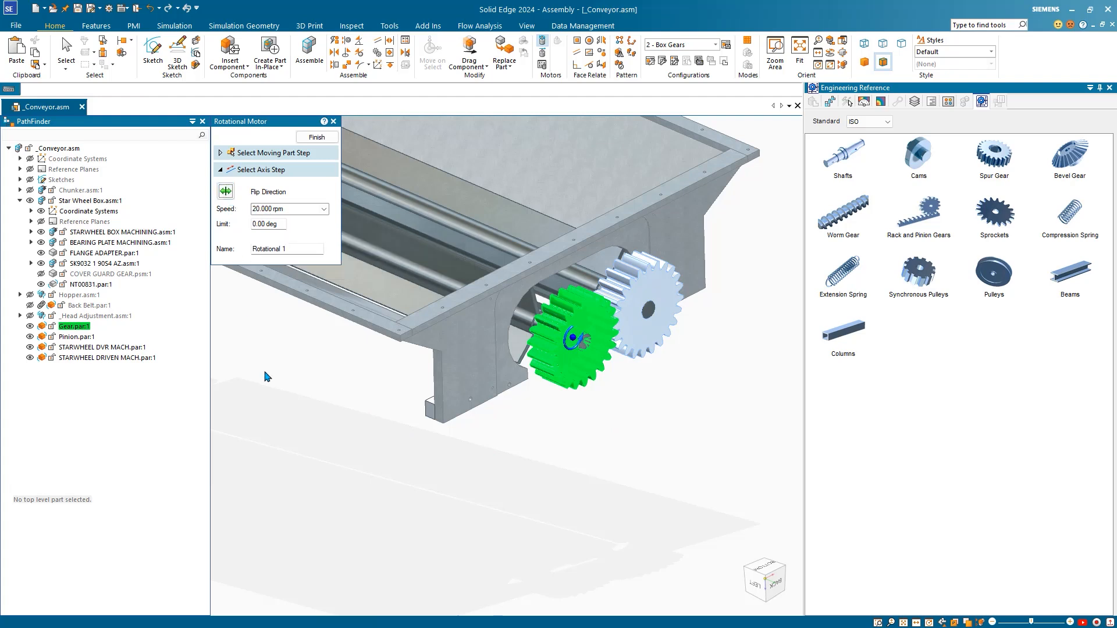
left_click(315, 138)
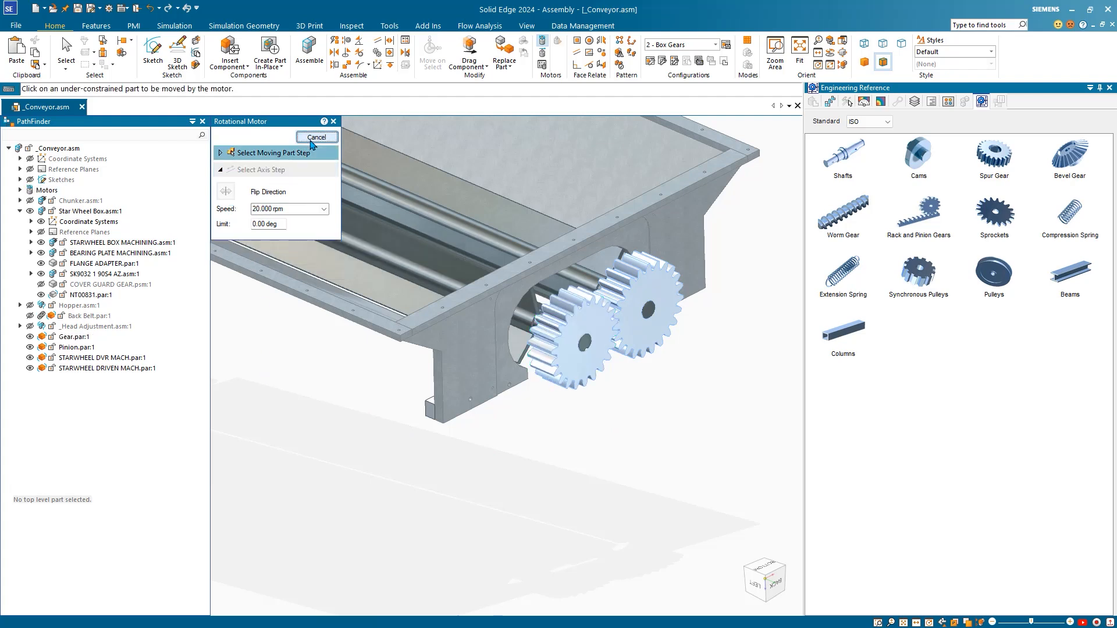
left_click(333, 121)
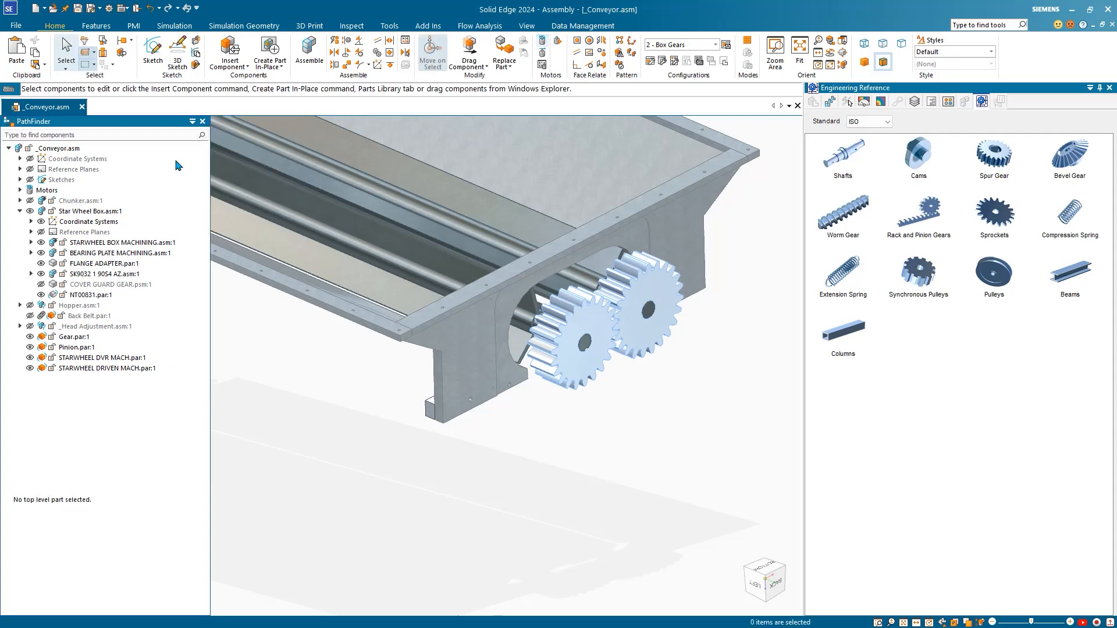
left_click(21, 190)
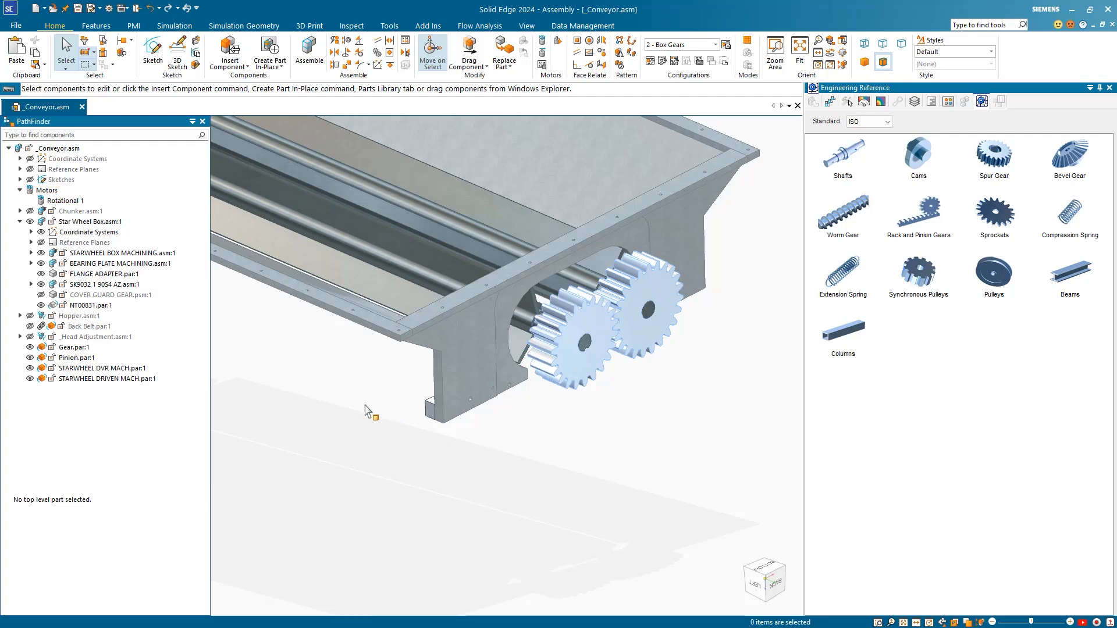
scroll(576, 427, "down", 2)
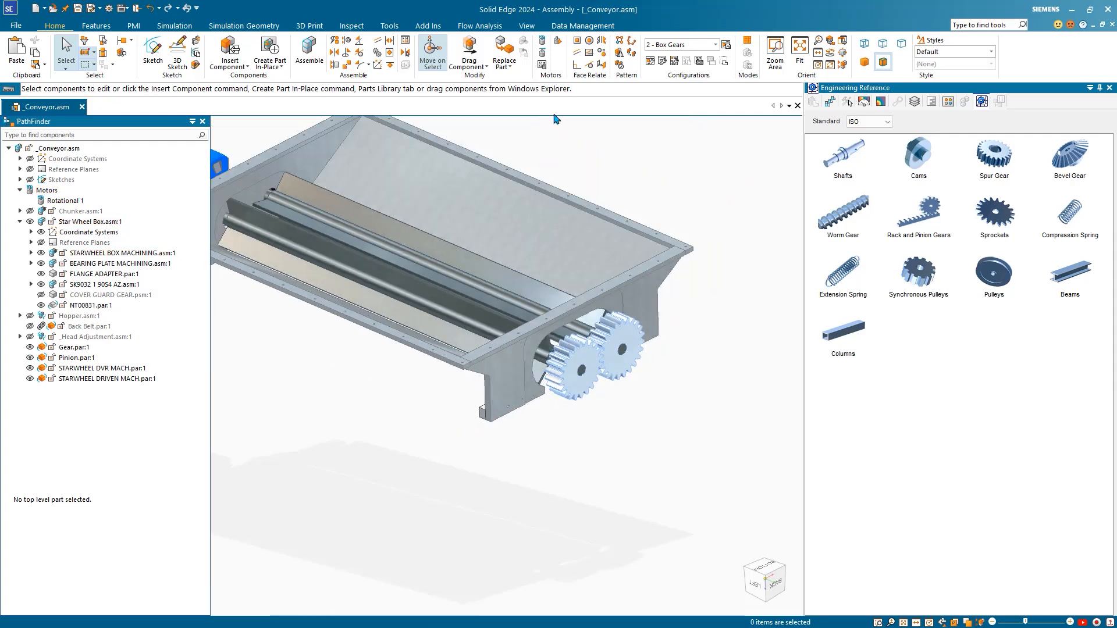
Step: Simulate the Rotational 1 motor as Animation_1 and play it through 10 seconds
left_click(559, 44)
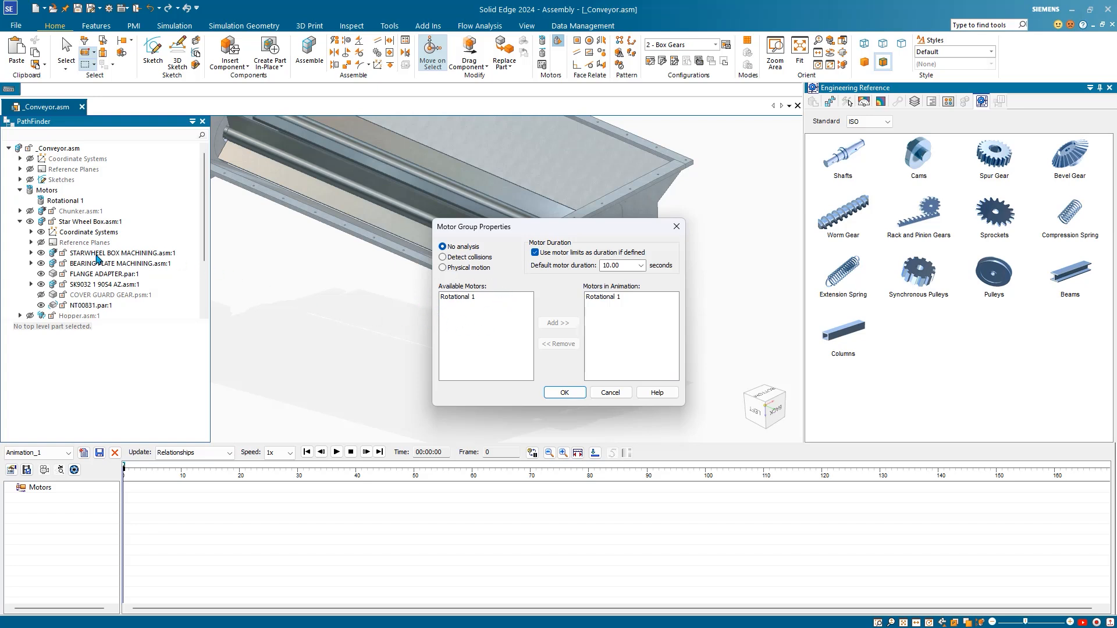
left_click(561, 391)
left_click(337, 452)
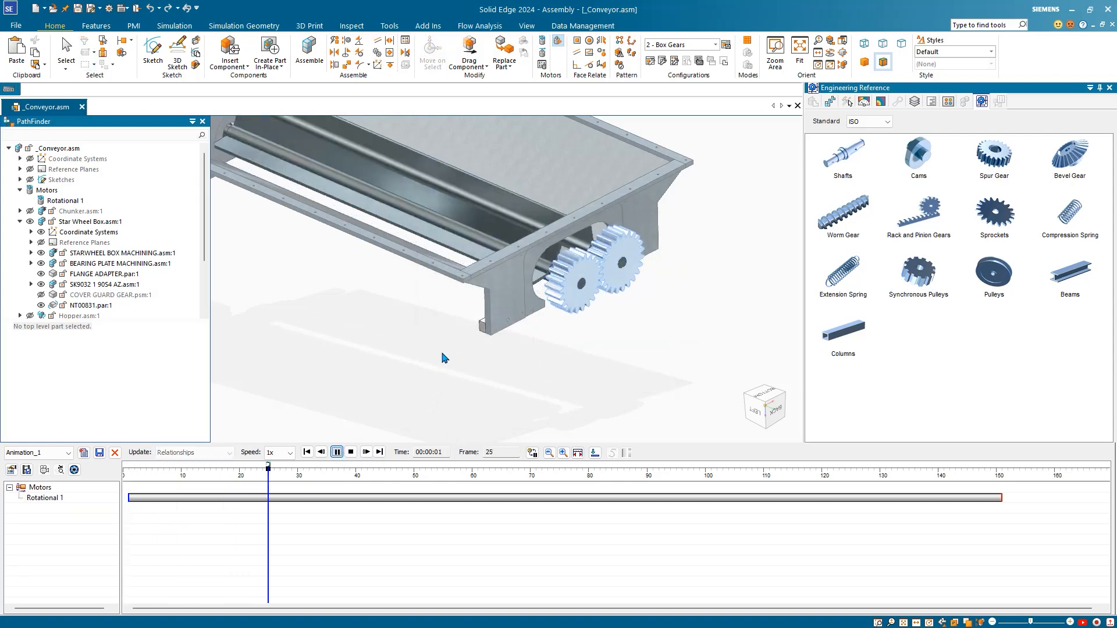
mouse_move(444, 358)
middle_mouse_down()
mouse_move(444, 331)
mouse_move(372, 354)
mouse_move(424, 367)
middle_mouse_up()
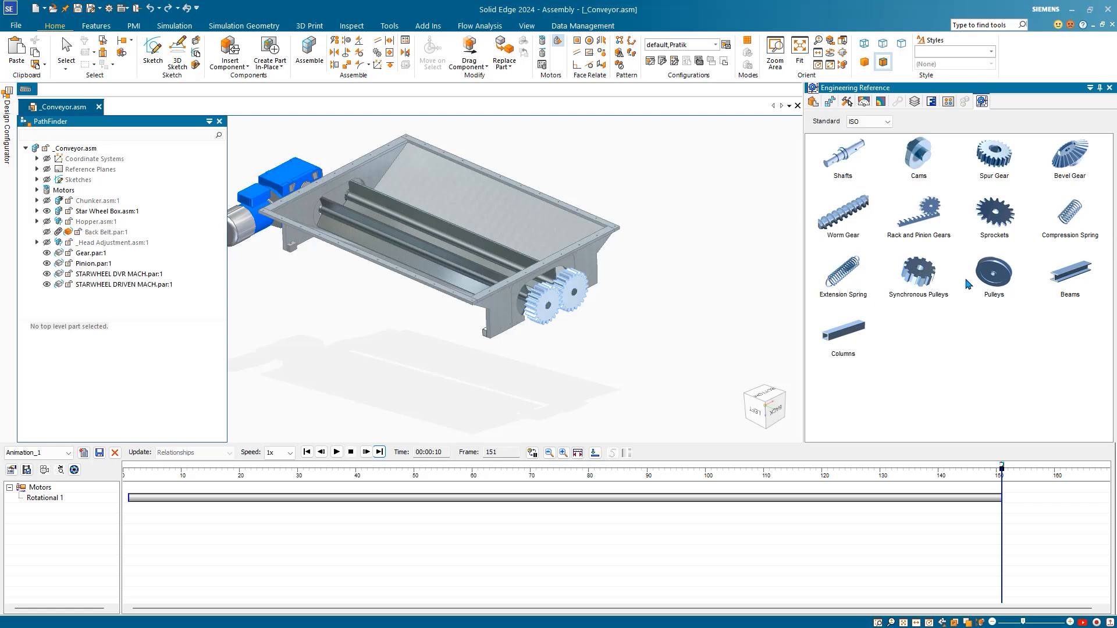
Step: Delete Animation_1 and close the animation editor, recentring the gearbox model
left_click(115, 453)
left_click(650, 346)
left_click(114, 453)
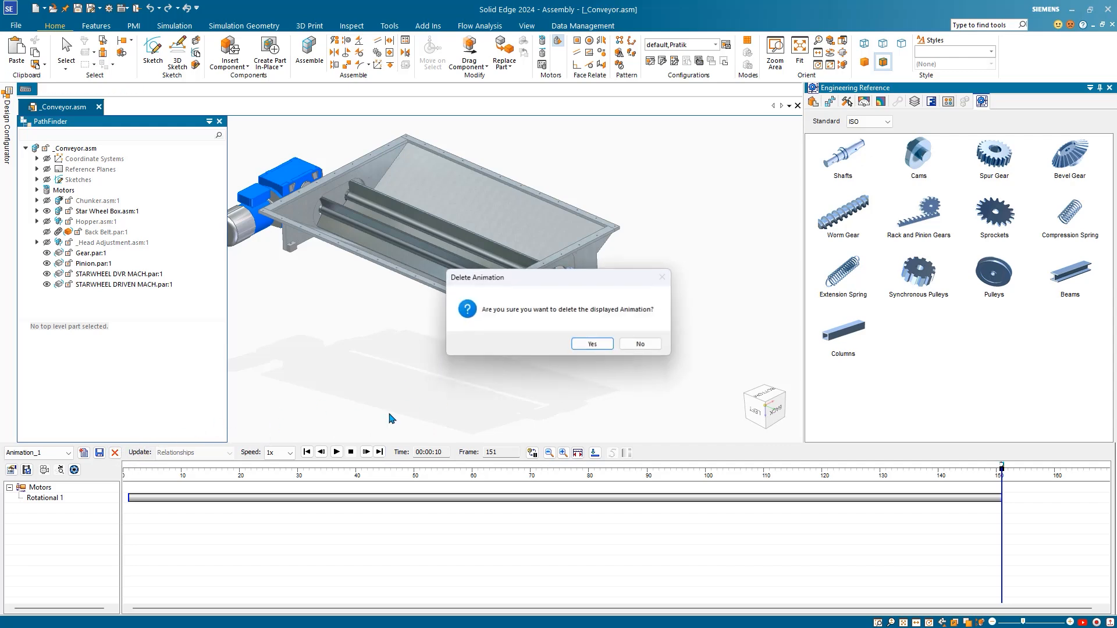
left_click(590, 344)
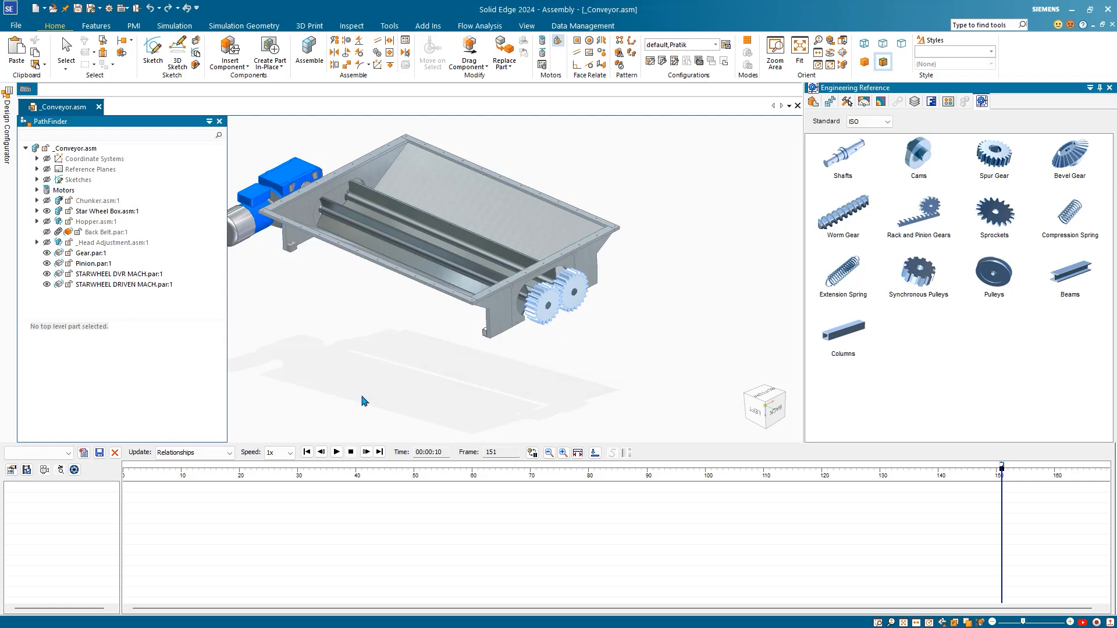
left_click(114, 454)
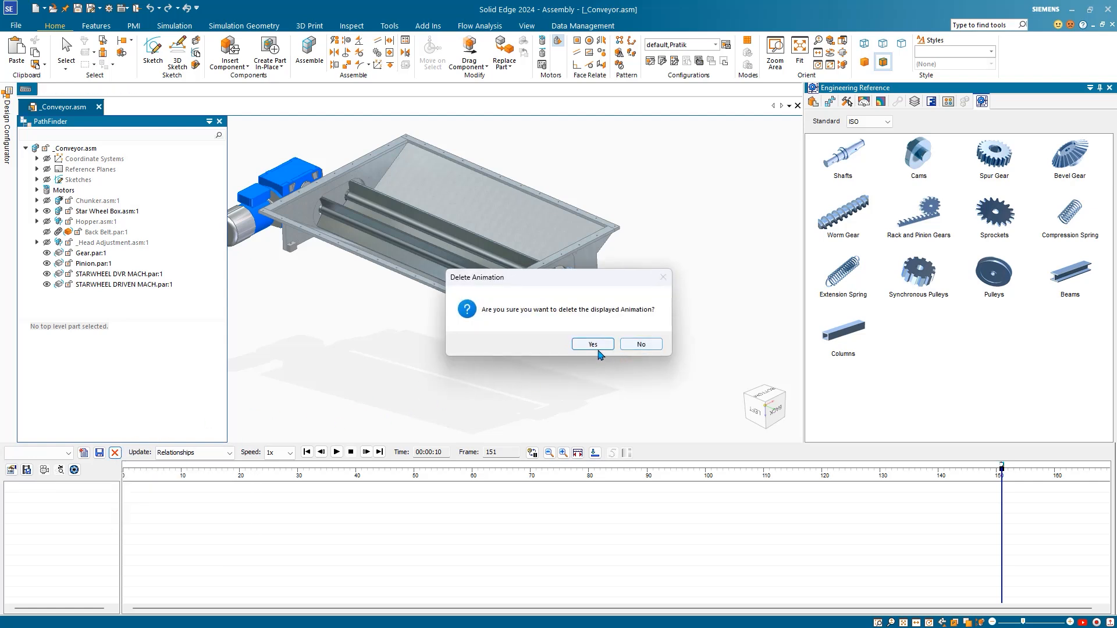
left_click(641, 344)
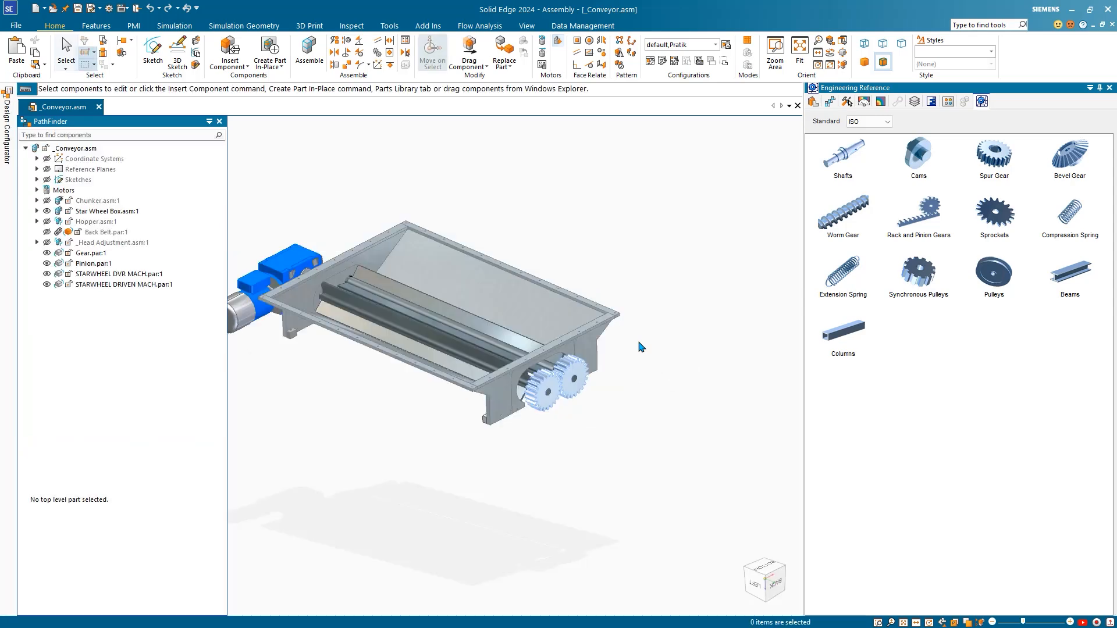
scroll(555, 375, "down", 1)
middle_click_drag(441, 417, 502, 399, "shift")
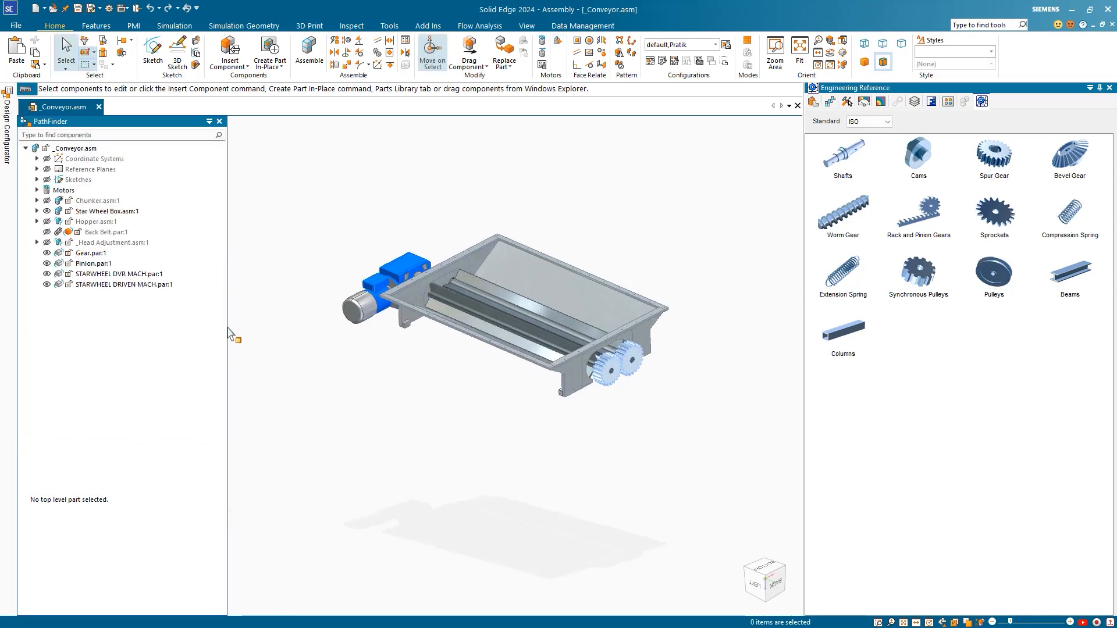
Step: Apply the 3 - Conveyor Belt configuration, accept the deleted-parts warning, and frame the conveyor
left_click(715, 45)
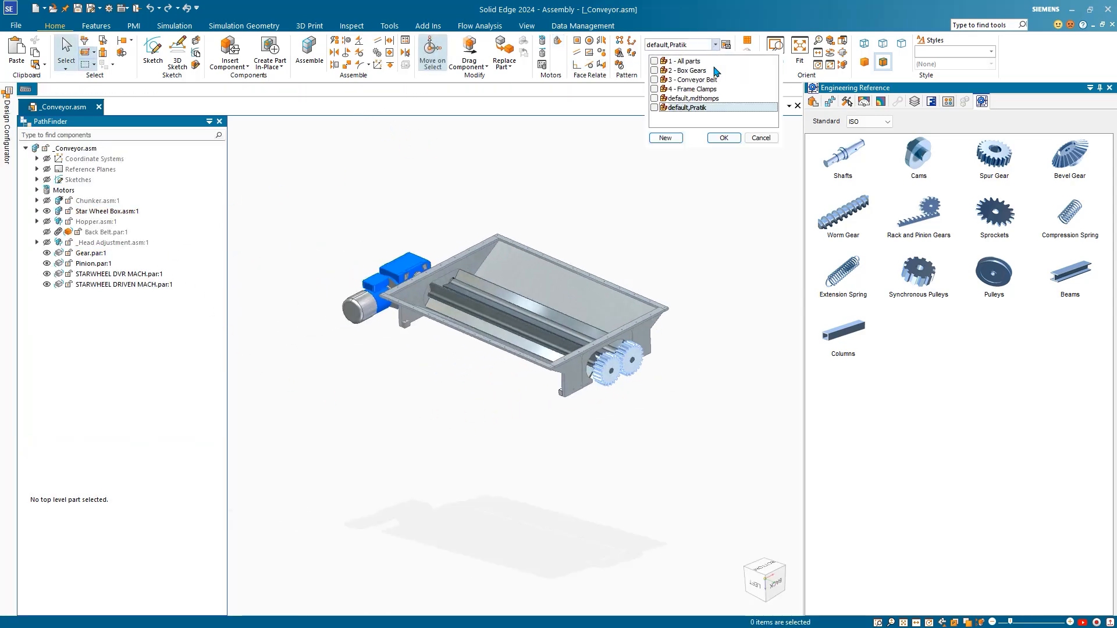
left_click(657, 80)
left_click(724, 138)
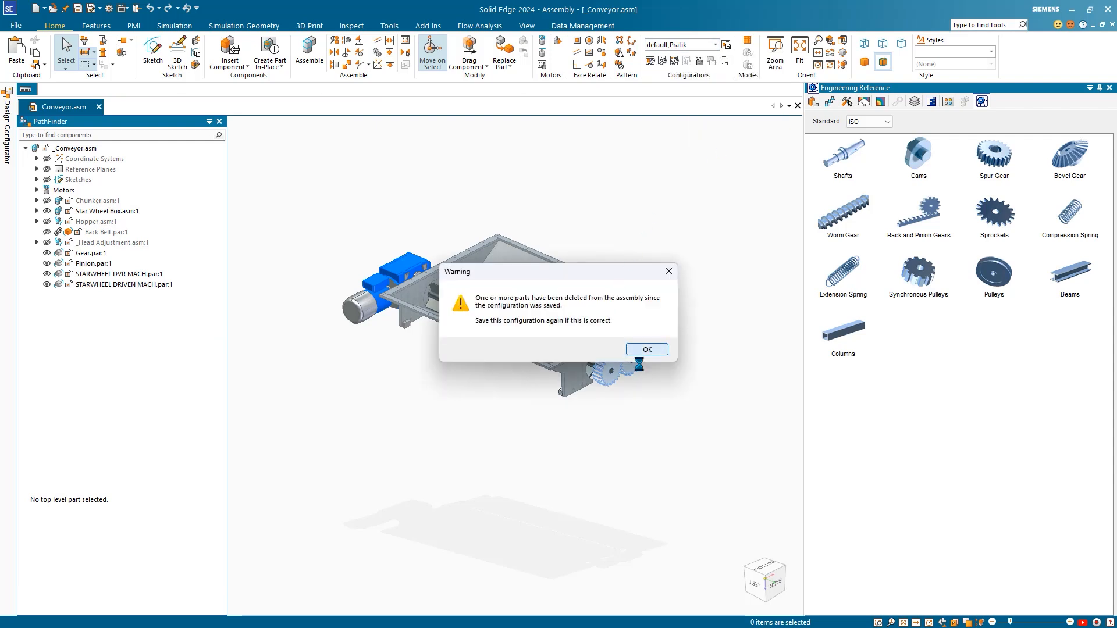
left_click(642, 350)
middle_click_drag(372, 389, 416, 279)
scroll(400, 237, "up", 3)
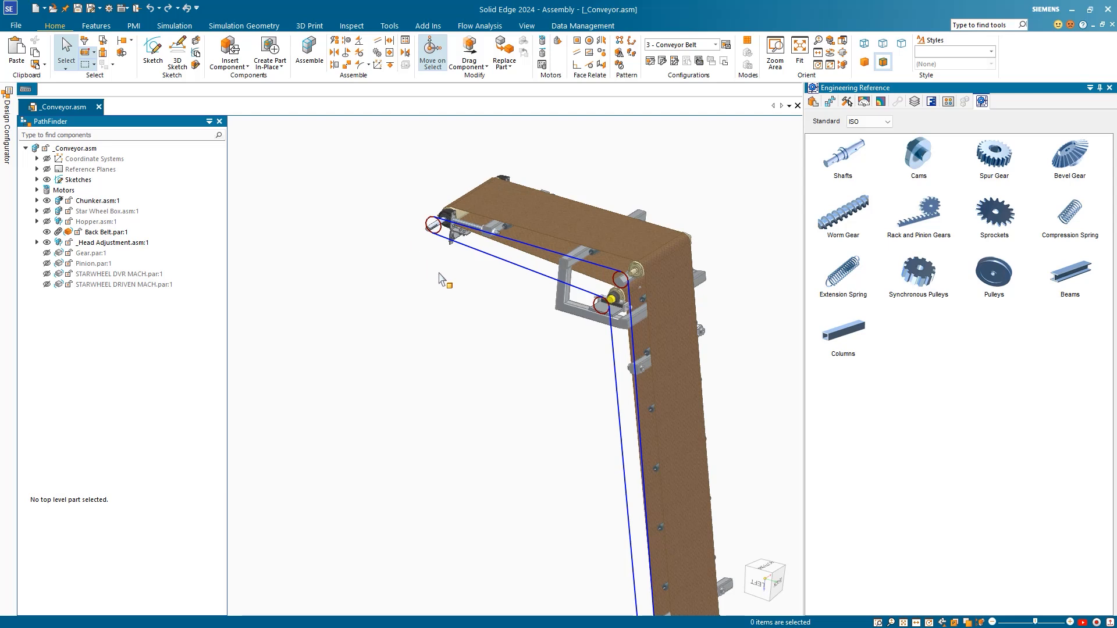
scroll(436, 244, "up", 2)
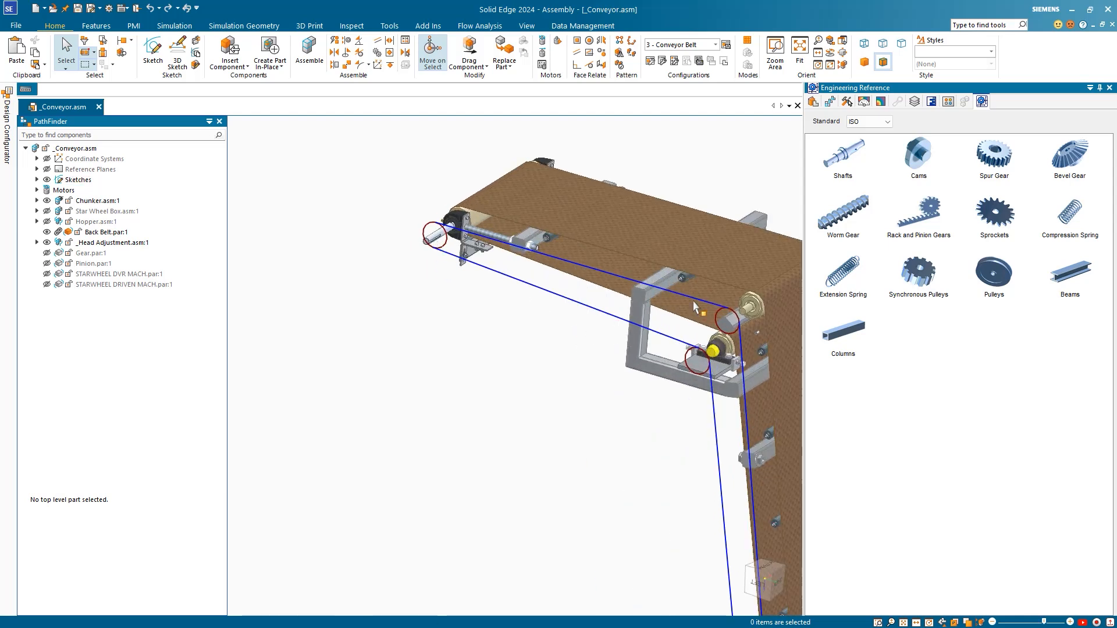
scroll(581, 378, "down", 3)
middle_click_drag(527, 351, 446, 232, "shift")
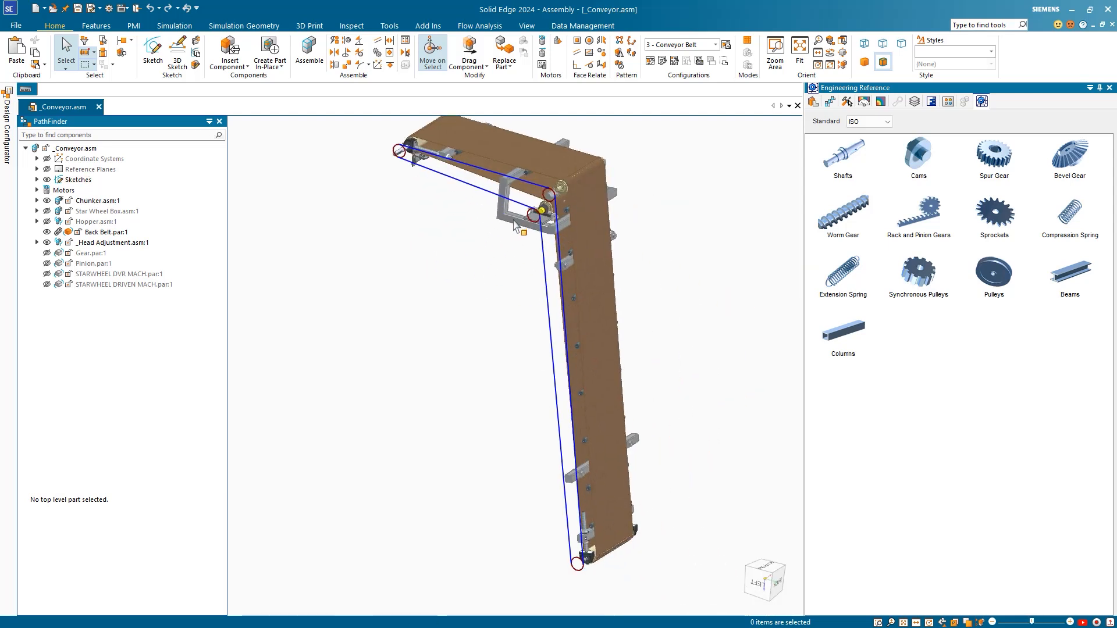
scroll(494, 414, "down", 2)
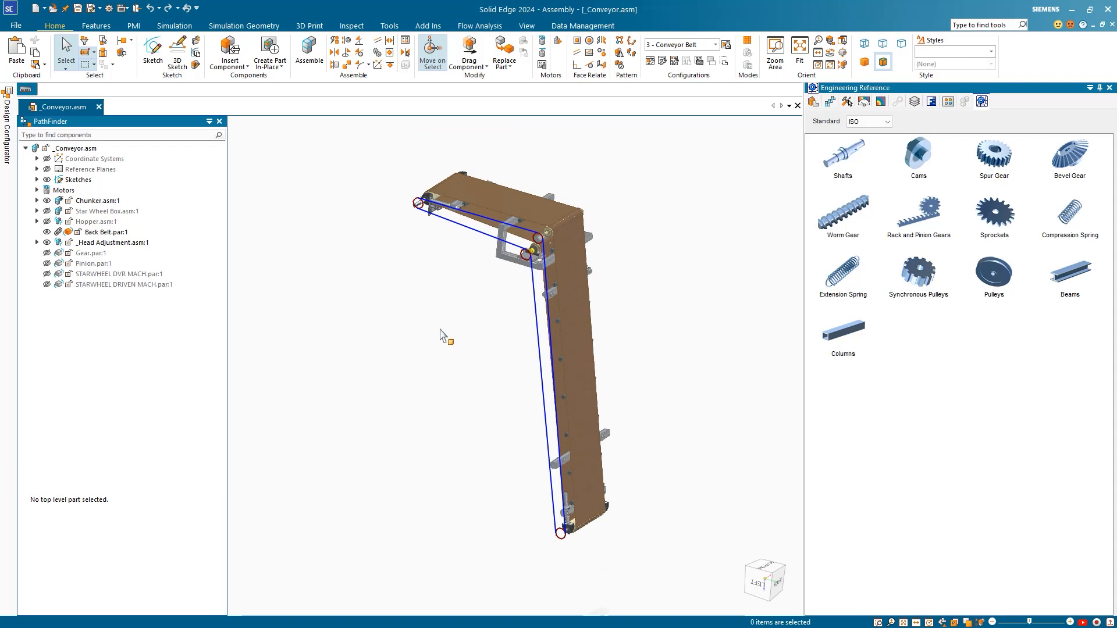
middle_click_drag(443, 334, 470, 321, "shift")
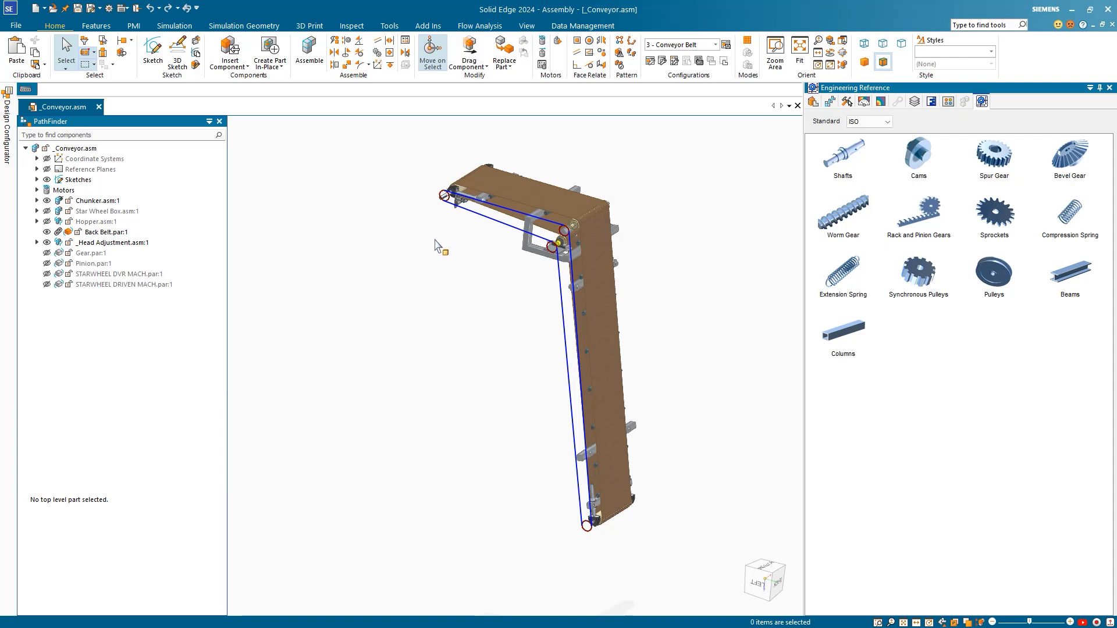
scroll(446, 223, "up", 1)
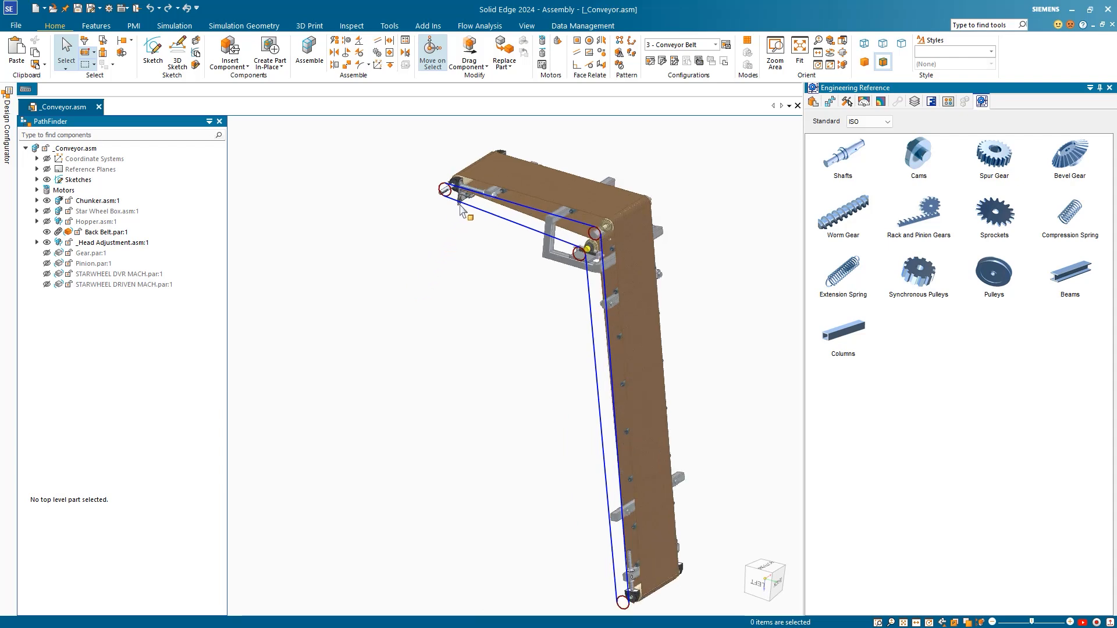
Step: Open the belt path's Sketch_1 from PathFinder in Edit Profile
left_click(37, 180)
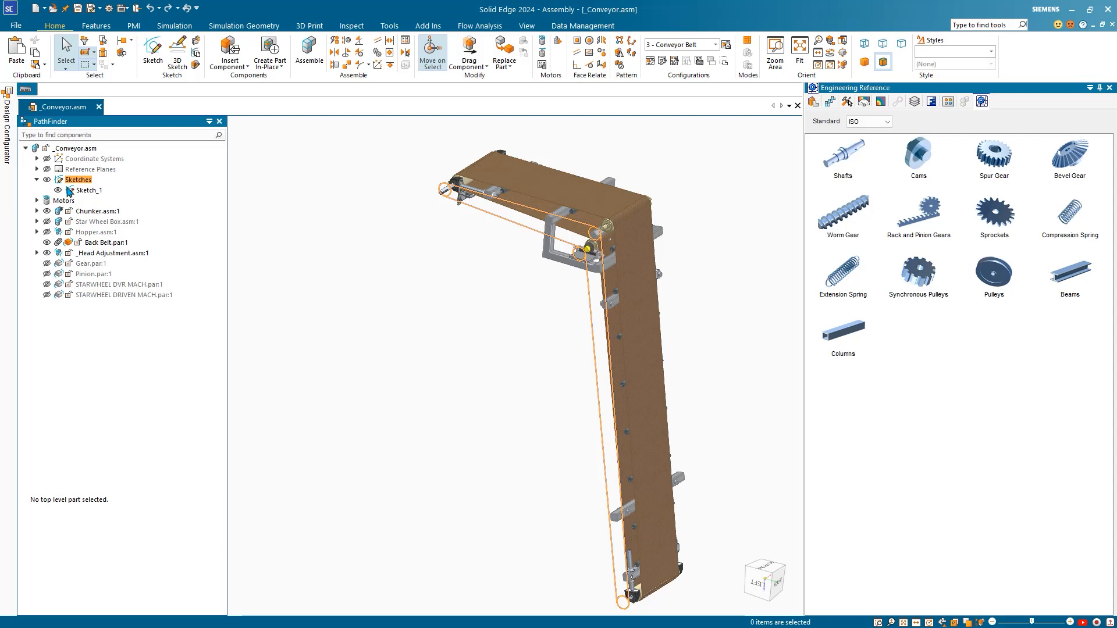
left_click(88, 191)
left_click(136, 170)
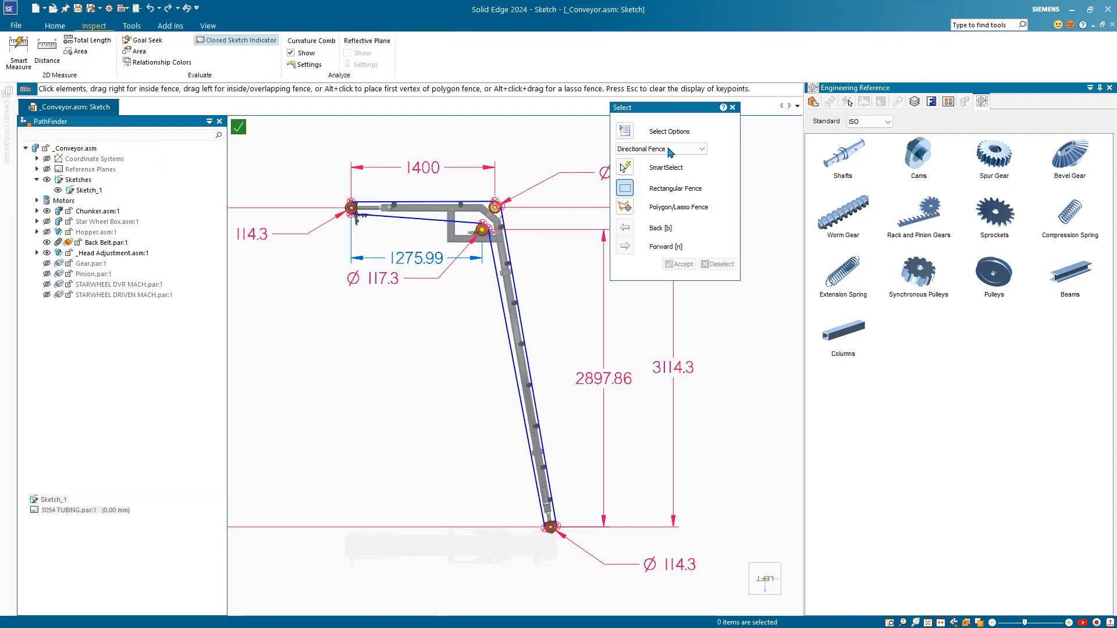
left_click_drag(691, 118, 752, 132)
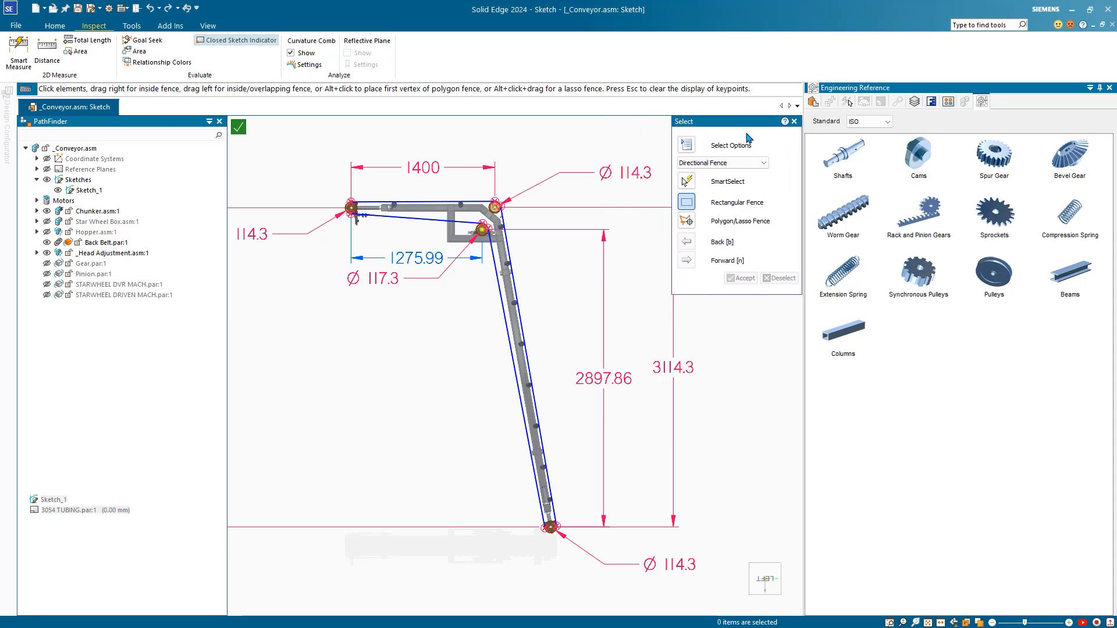
Step: Review the sketch's dimensions in the Variables table, then close it
left_click(132, 26)
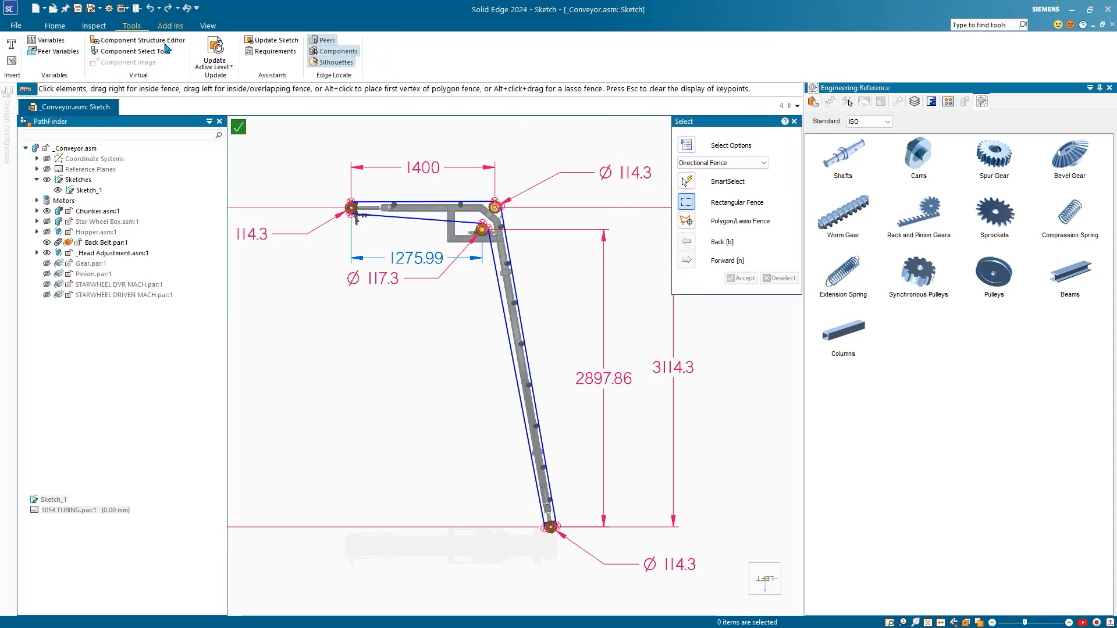
left_click(37, 41)
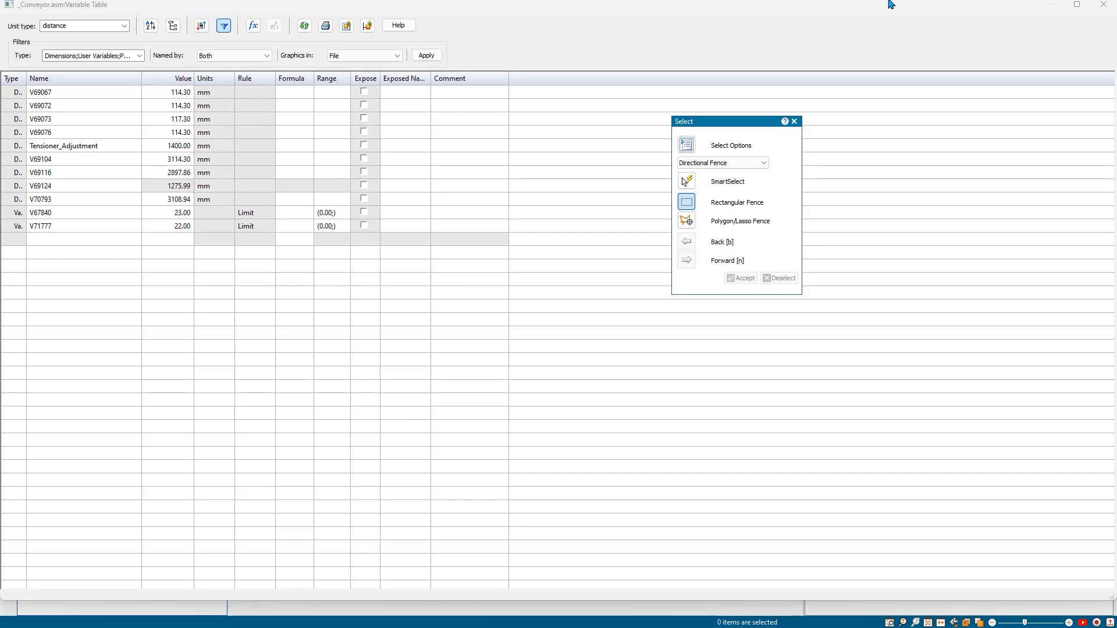
left_click(1104, 5)
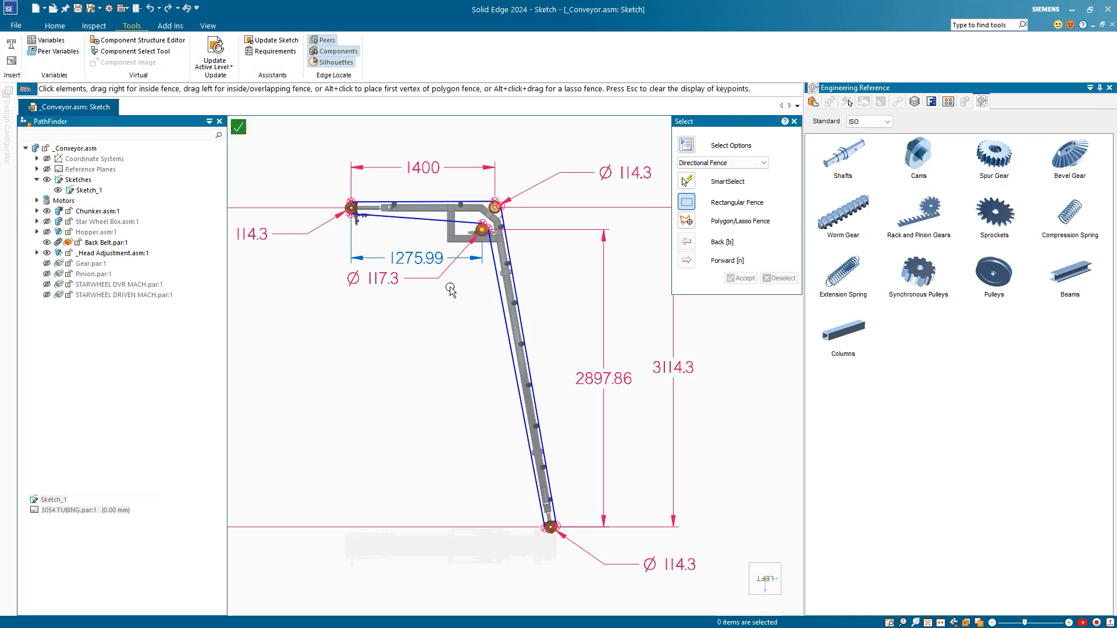
scroll(449, 319, "down", 1)
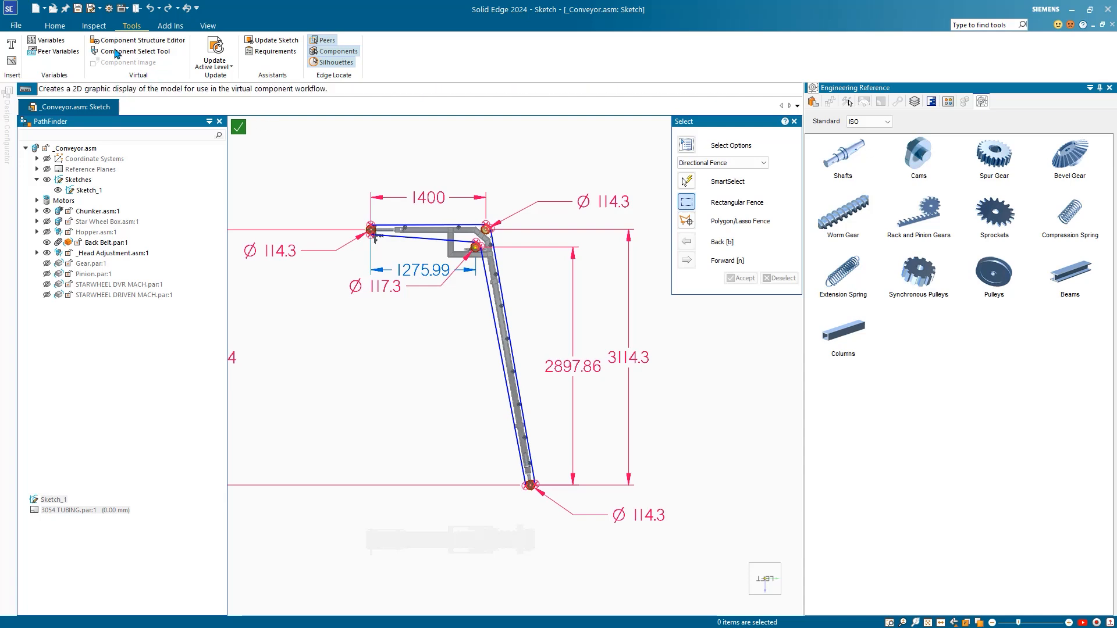
Step: Measure the belt path's enclosed region with Inspect > Area, giving 639965.64 mm^2
left_click(92, 26)
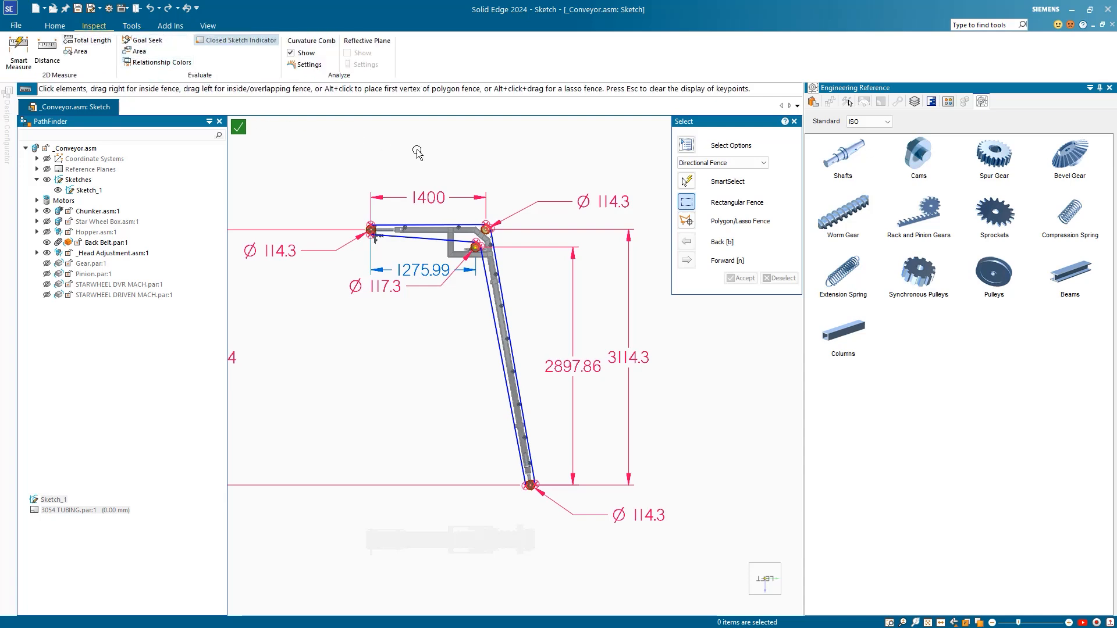
left_click(140, 53)
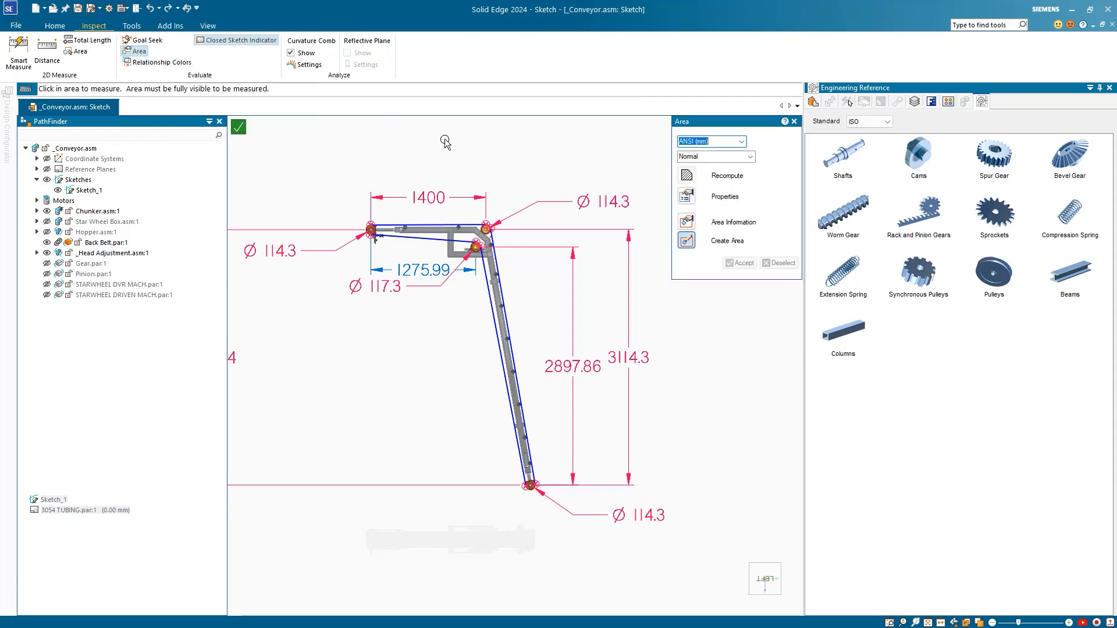
left_click(426, 235)
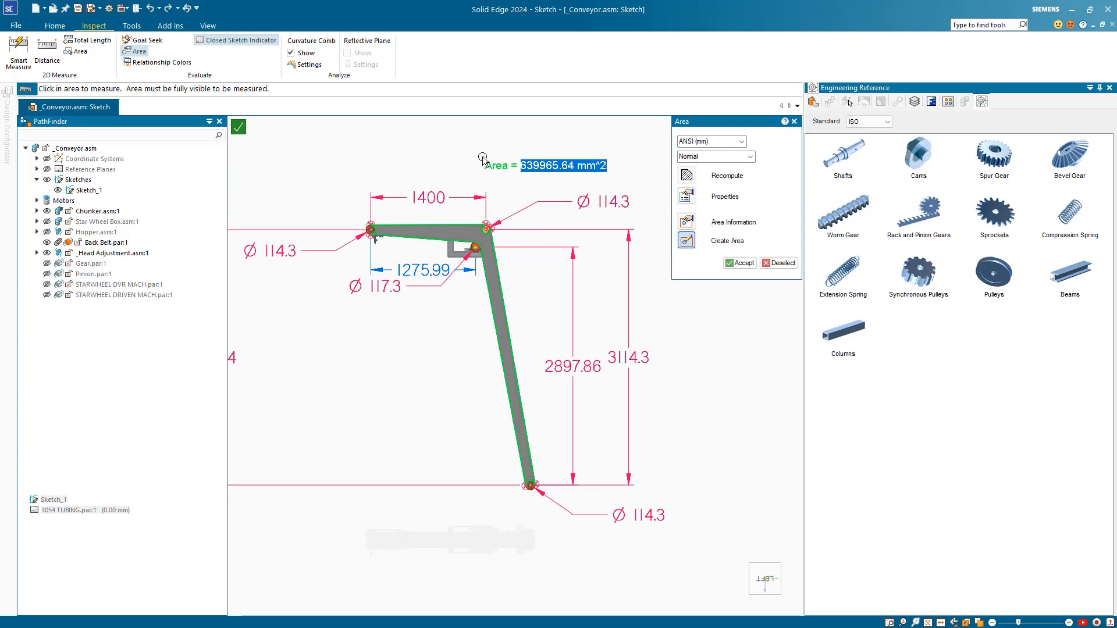
left_click(739, 263)
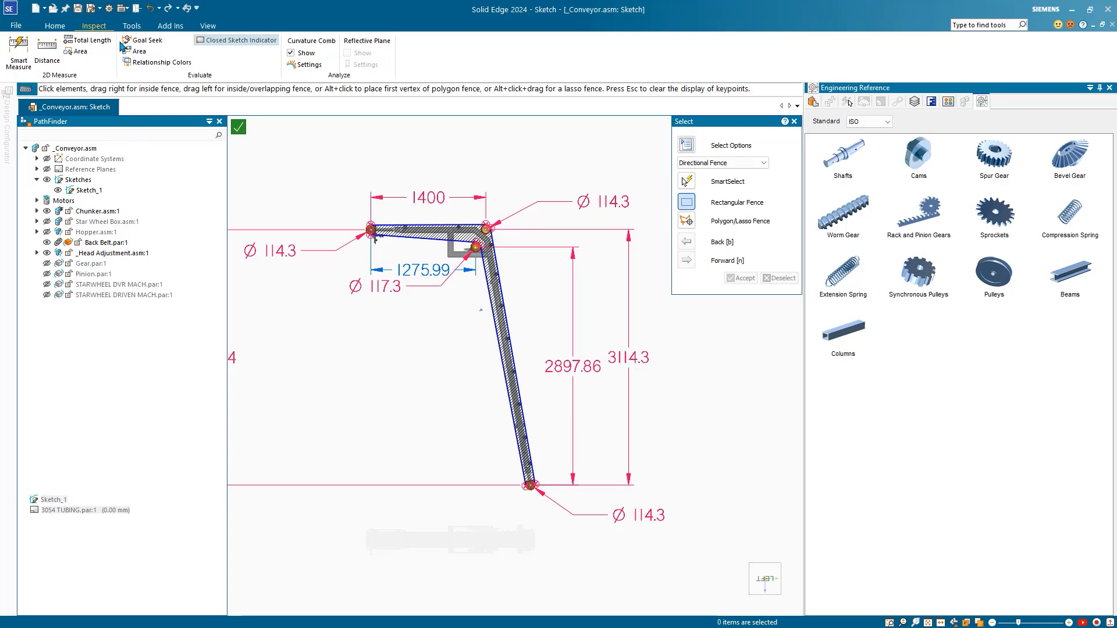
left_click(135, 28)
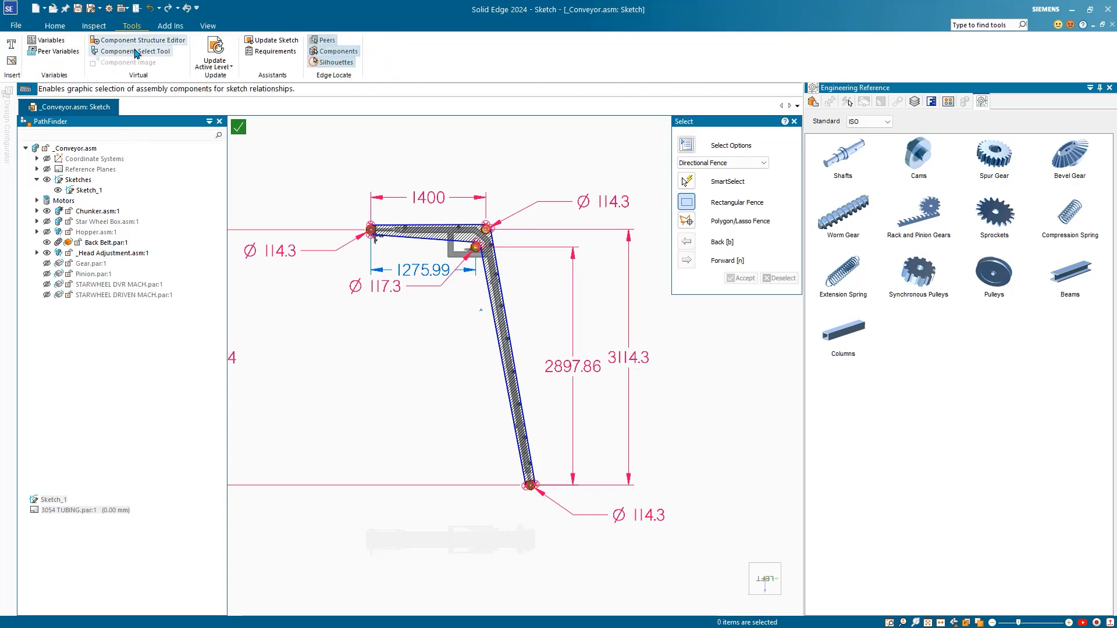
left_click(58, 47)
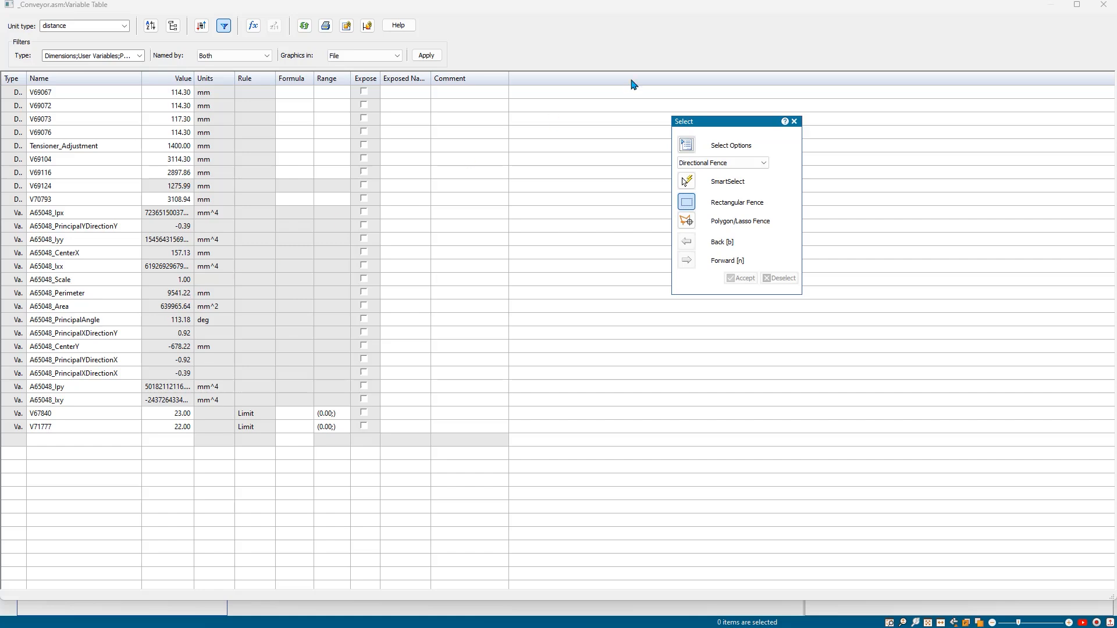
left_click(1103, 4)
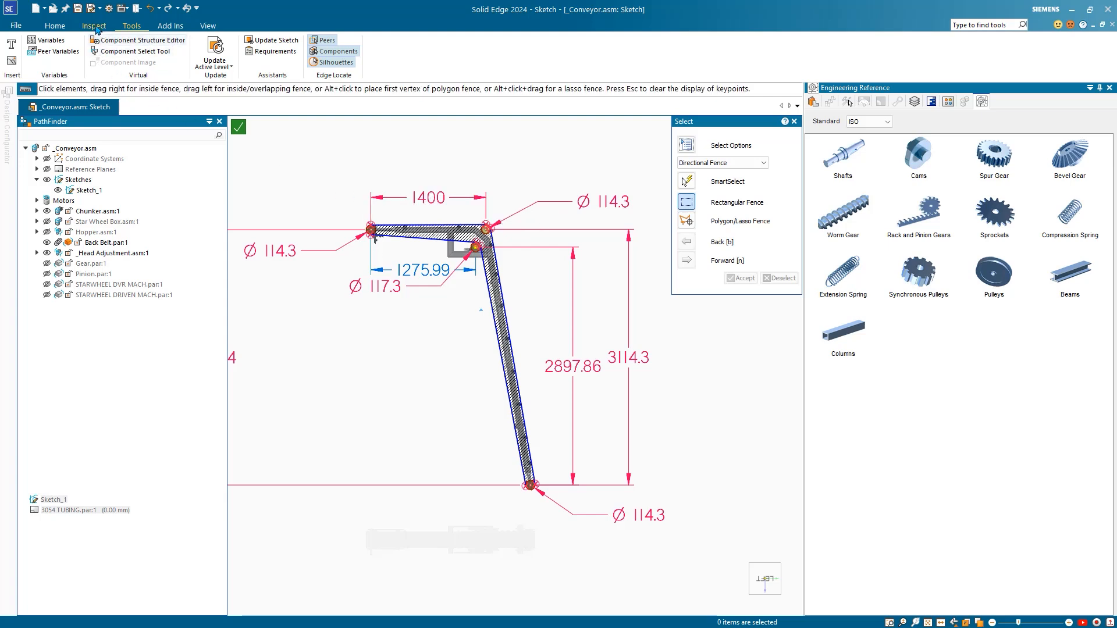
Step: Goal-seek A65048_Perimeter to a 10000 mm target by varying Tensioner_Adjustment
left_click(95, 26)
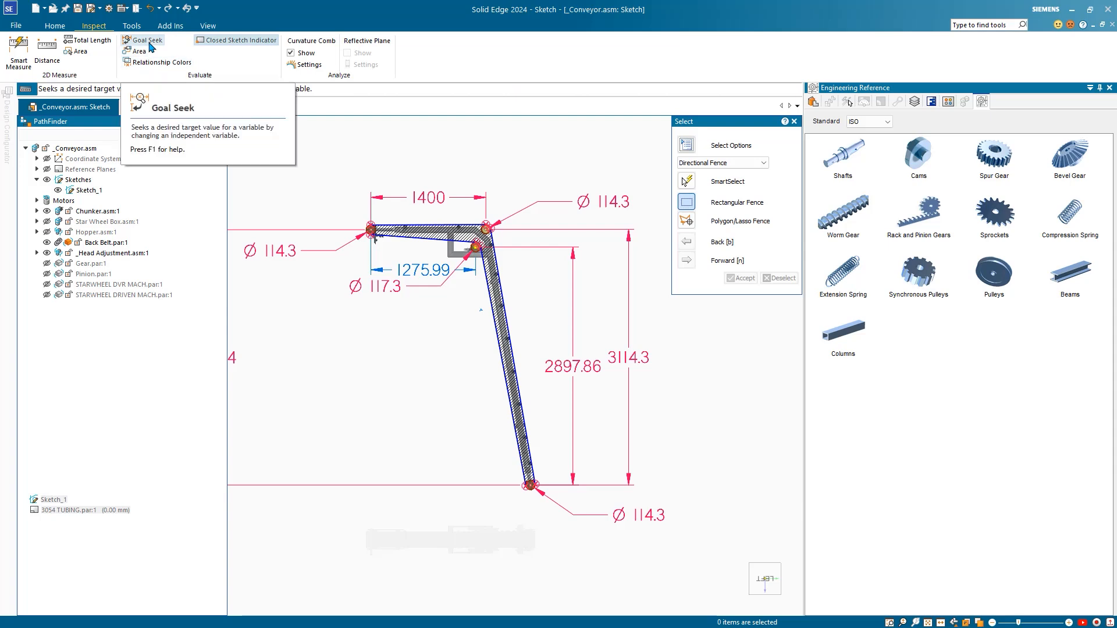
left_click(149, 43)
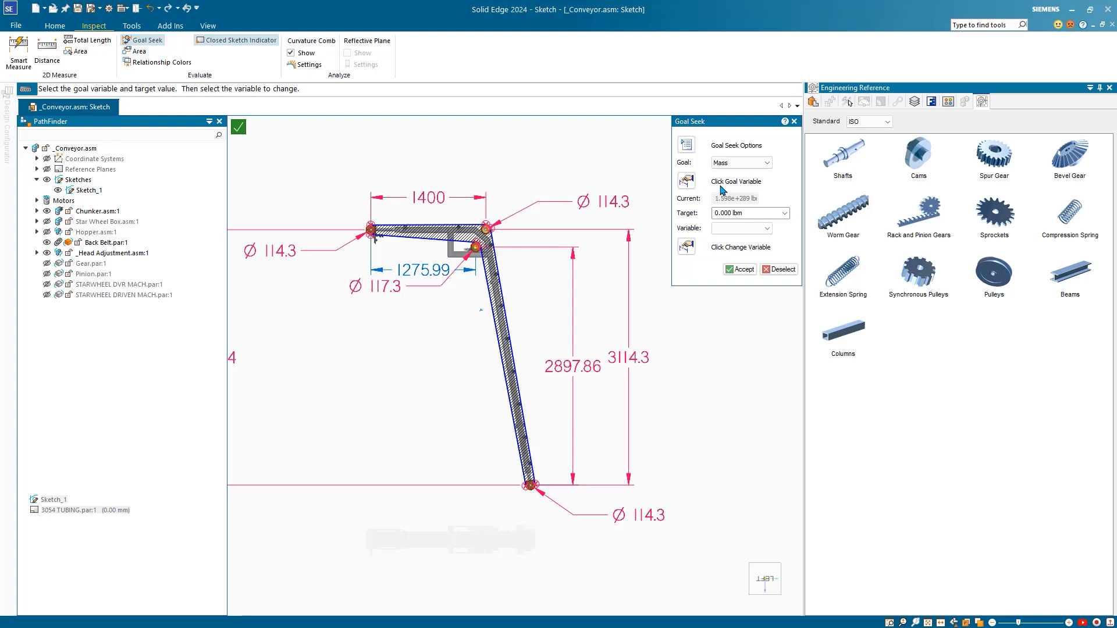
left_click(749, 167)
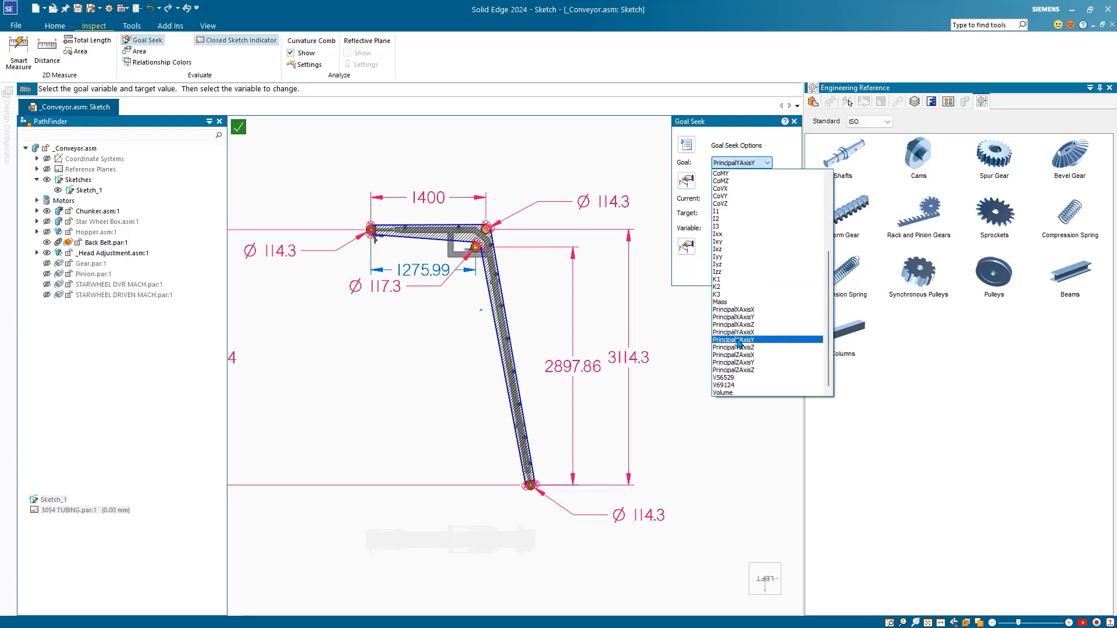
scroll(738, 330, "up", 2)
scroll(738, 330, "up", 3)
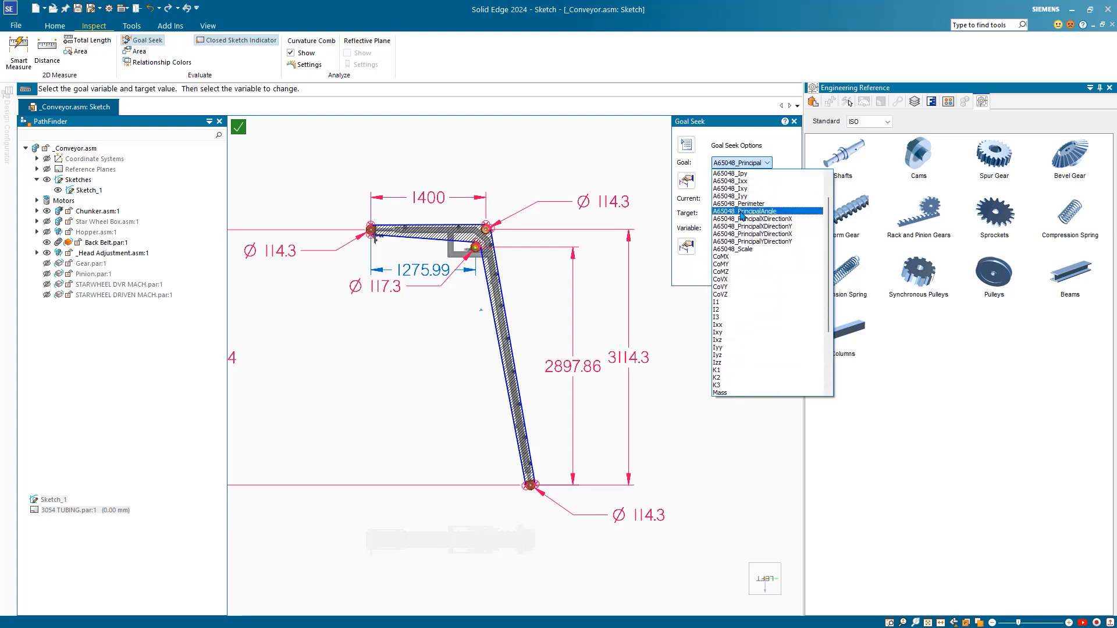
left_click(741, 205)
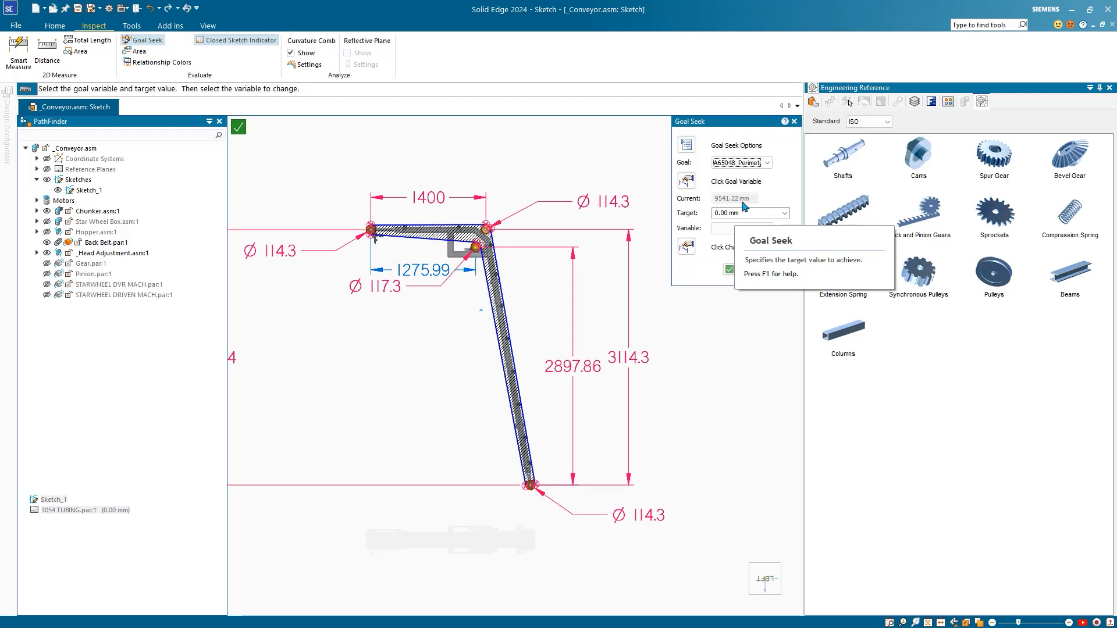
left_click(755, 214)
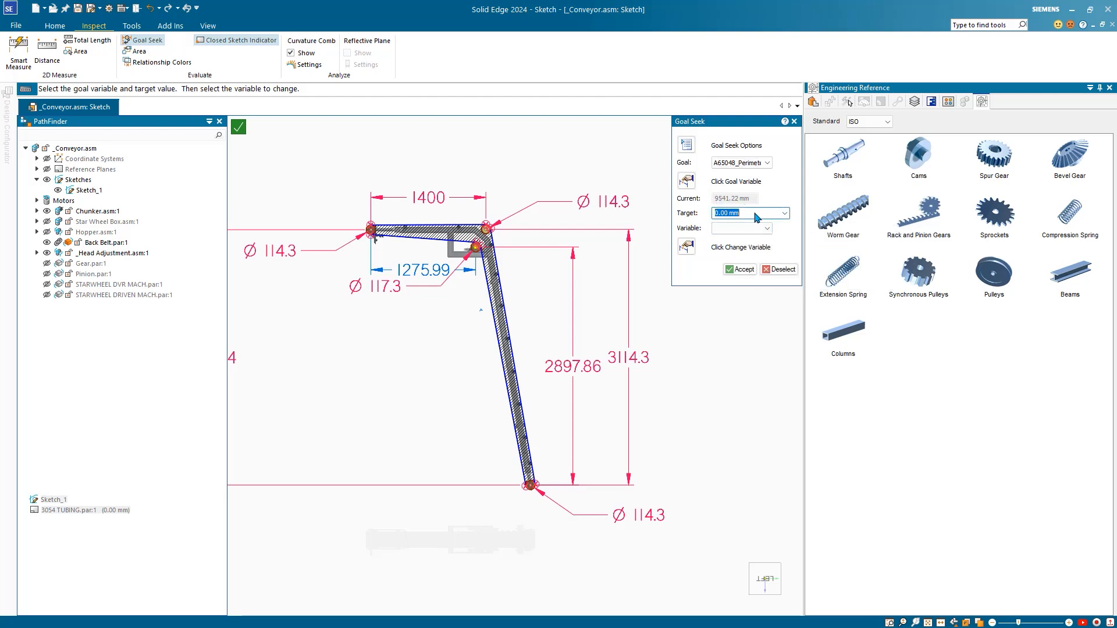
type("10000")
left_click(755, 229)
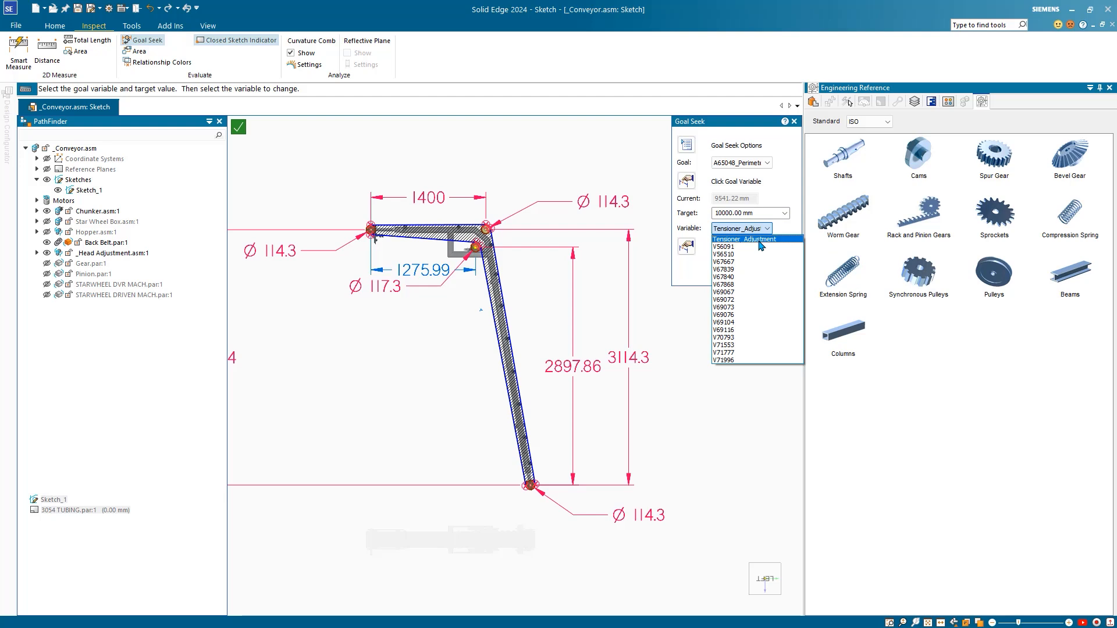
left_click(761, 239)
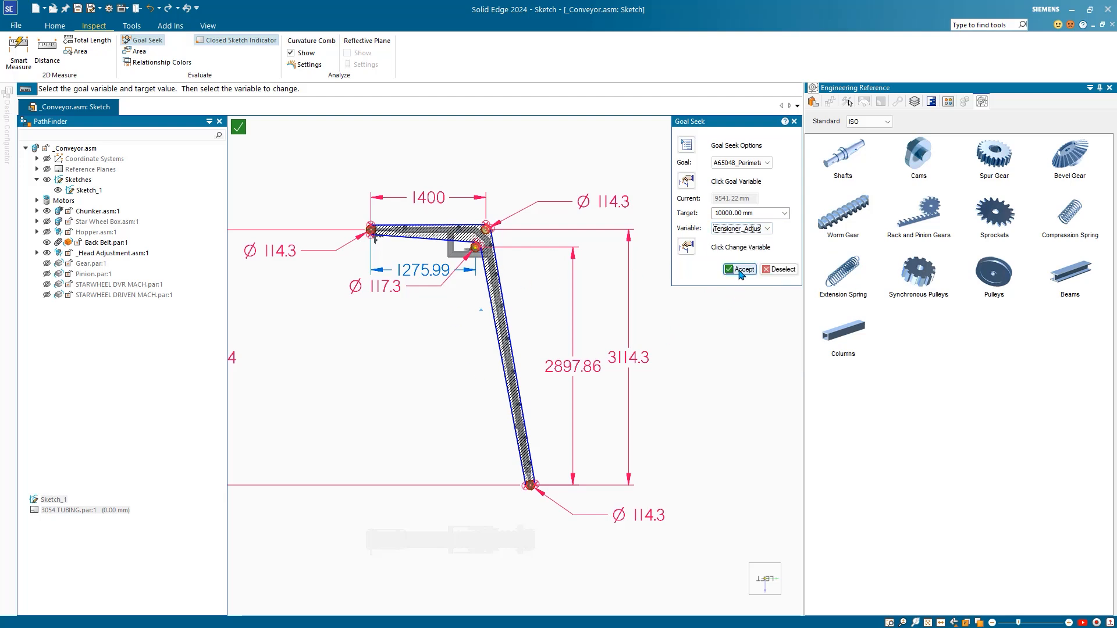
left_click(740, 270)
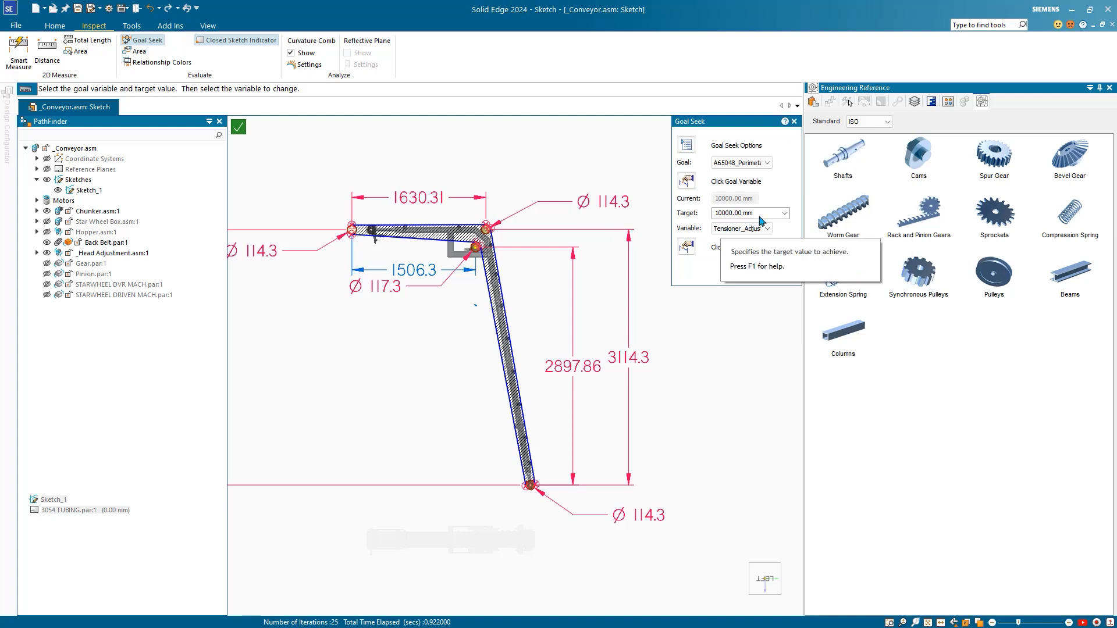
Step: Close Goal Seek and finish editing the belt-path sketch
left_click(794, 122)
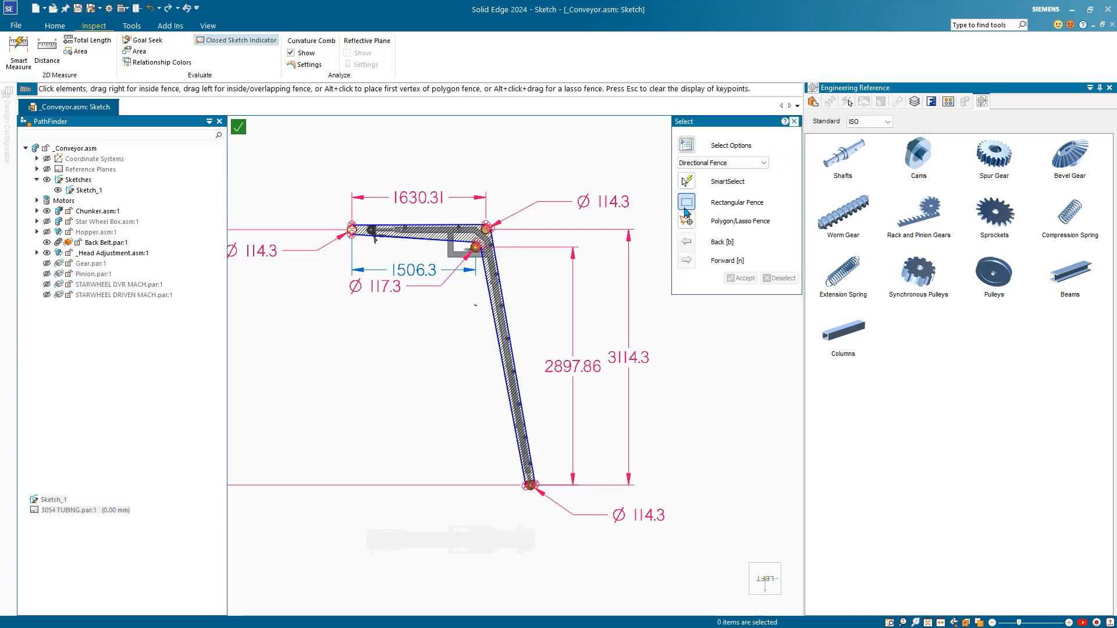
left_click(239, 129)
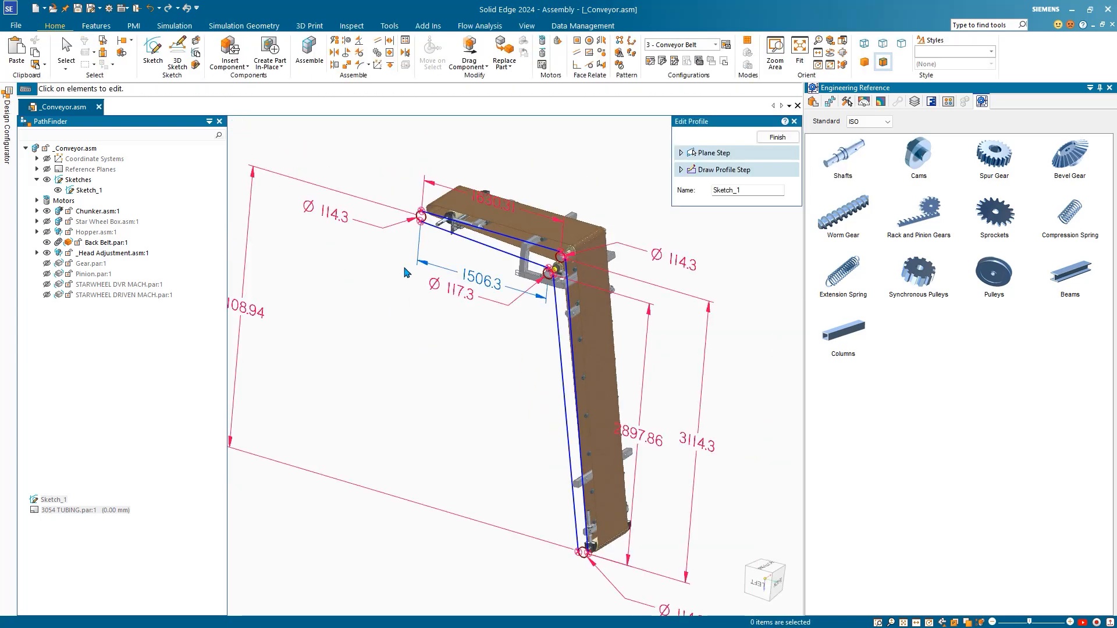
middle_click_drag(403, 266, 379, 290)
key("Escape")
Step: Axially align the drive shaft's cylindrical face to the belt-path sketch circle
left_click(429, 249)
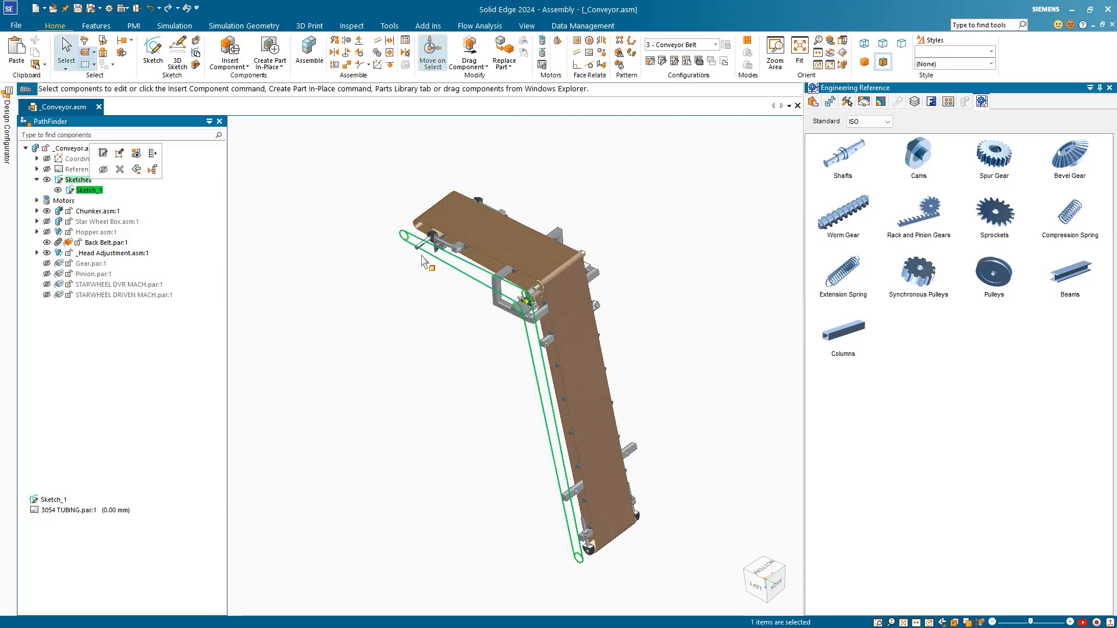
scroll(431, 255, "up", 10)
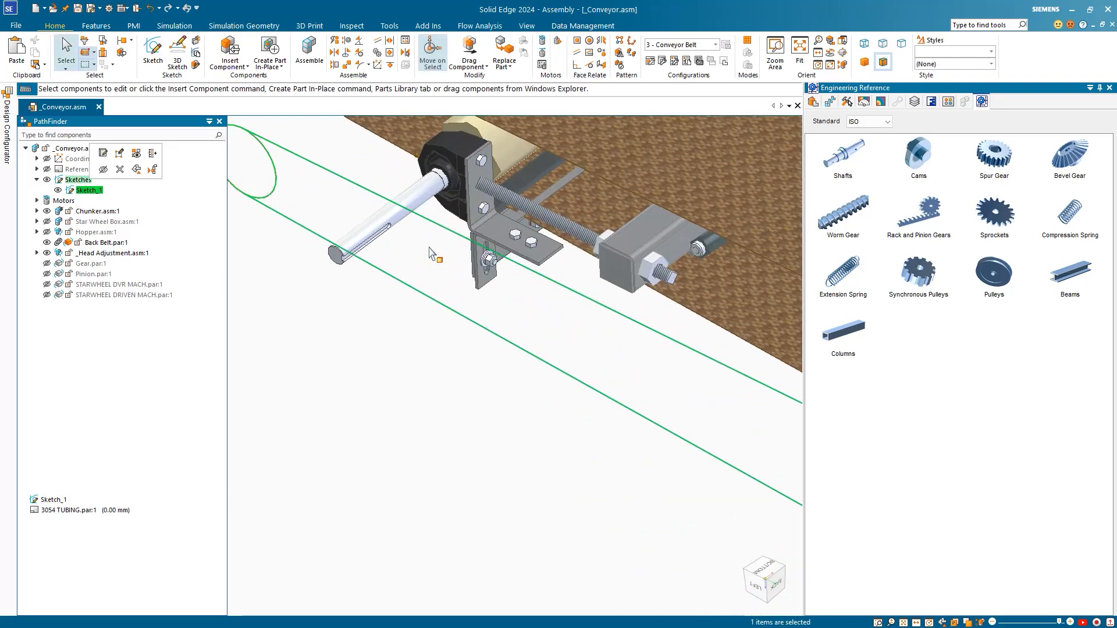
scroll(433, 255, "down", 5)
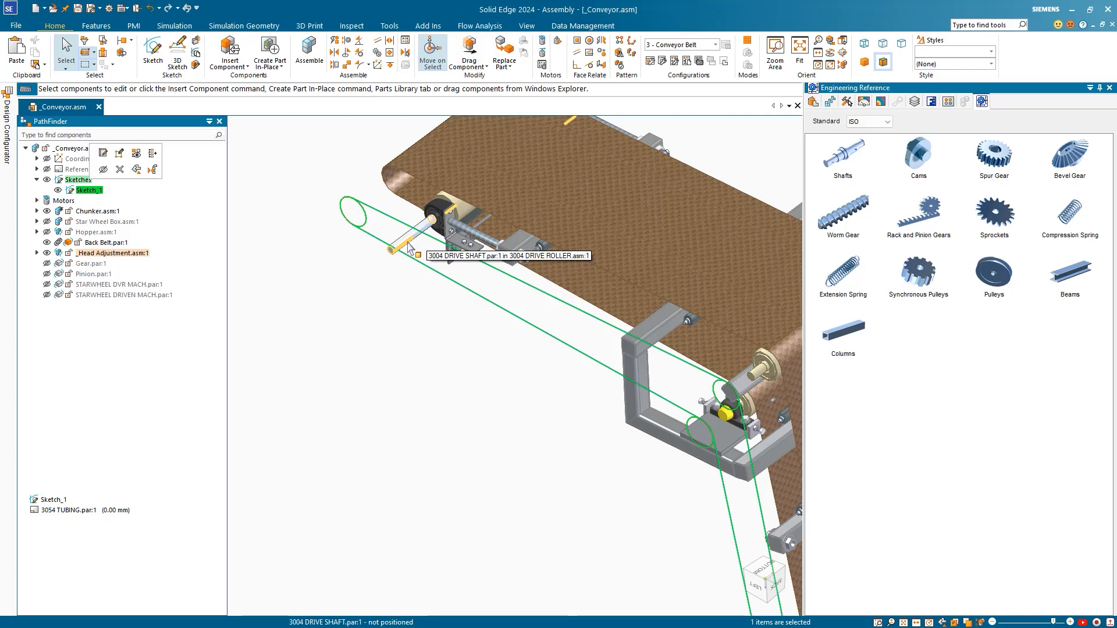
left_click(412, 243)
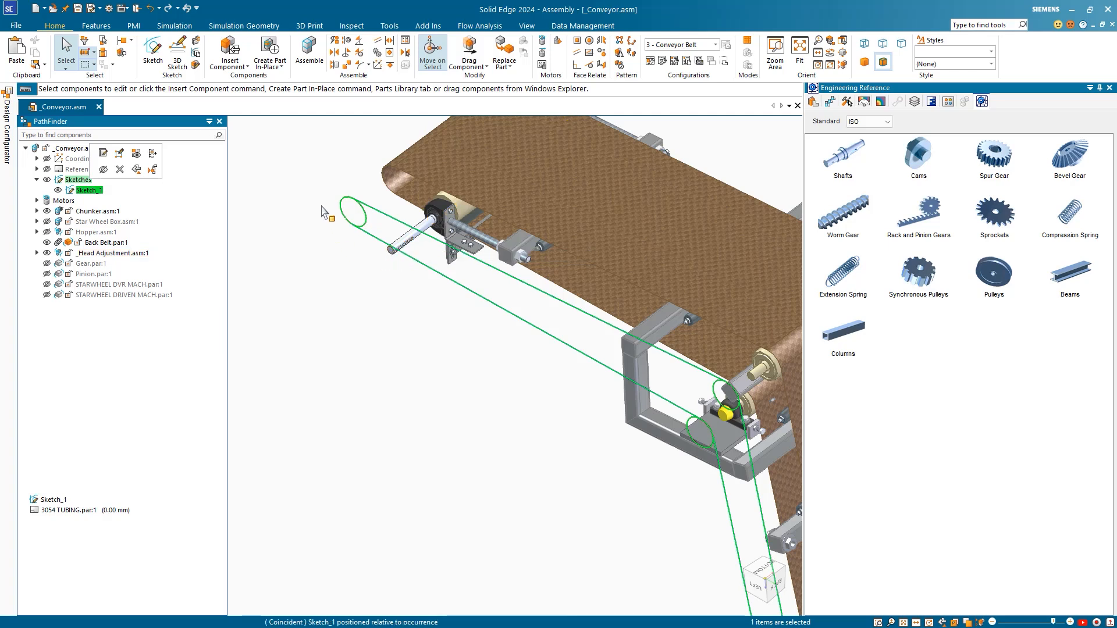
left_click(347, 40)
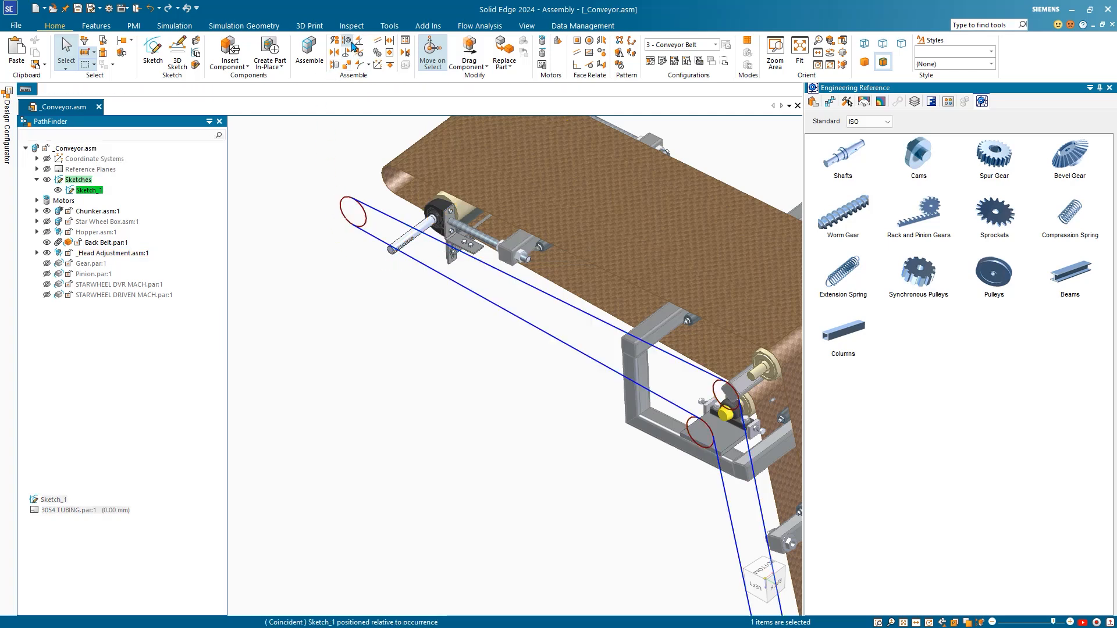
left_click(402, 242)
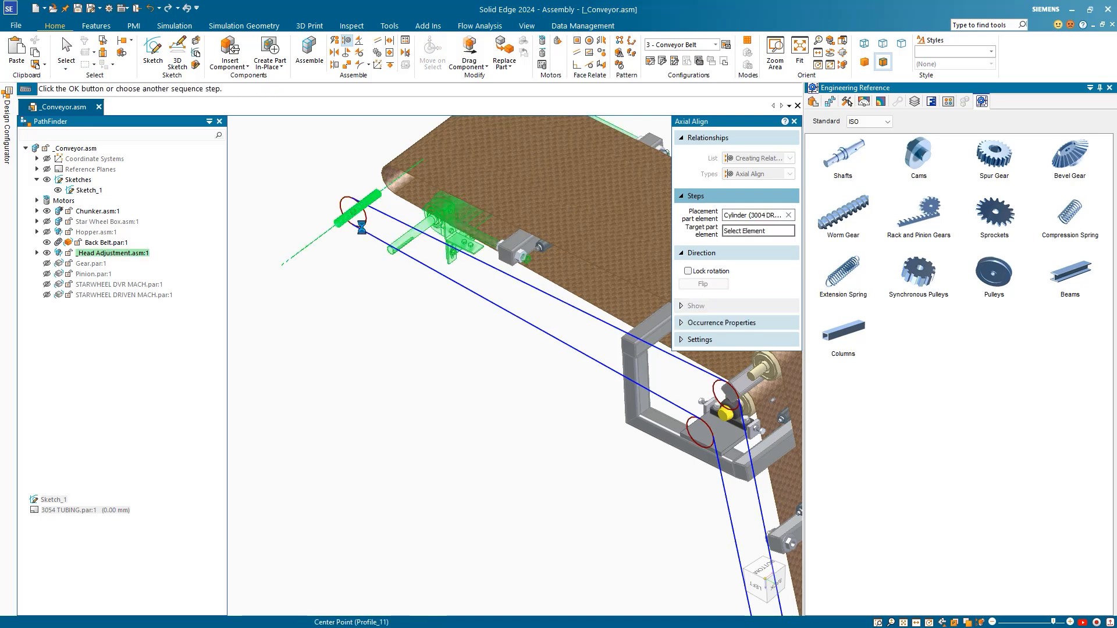
left_click(343, 215)
scroll(338, 305, "down", 2)
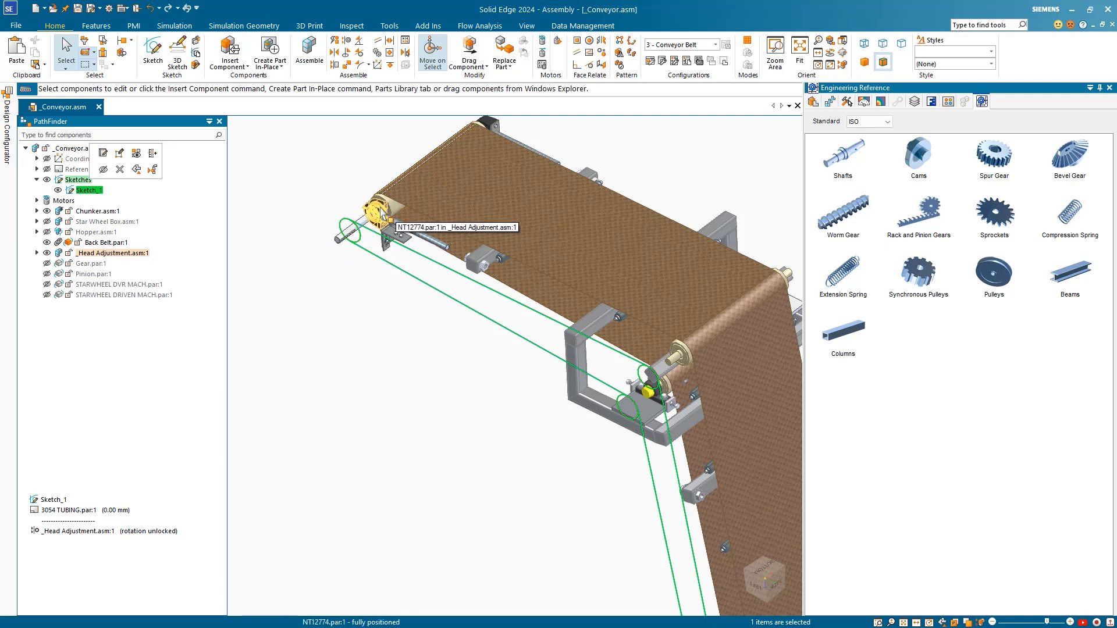
key("Escape")
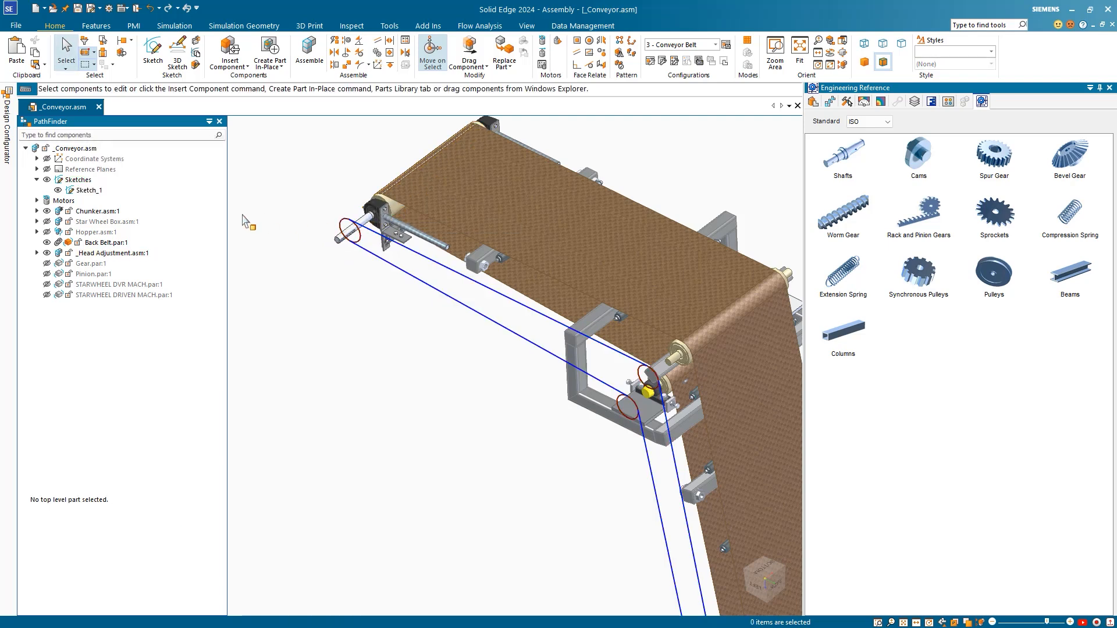
Step: Re-solve Sketch_1 with Goal Seek to an 11000 mm perimeter target
left_click(94, 192)
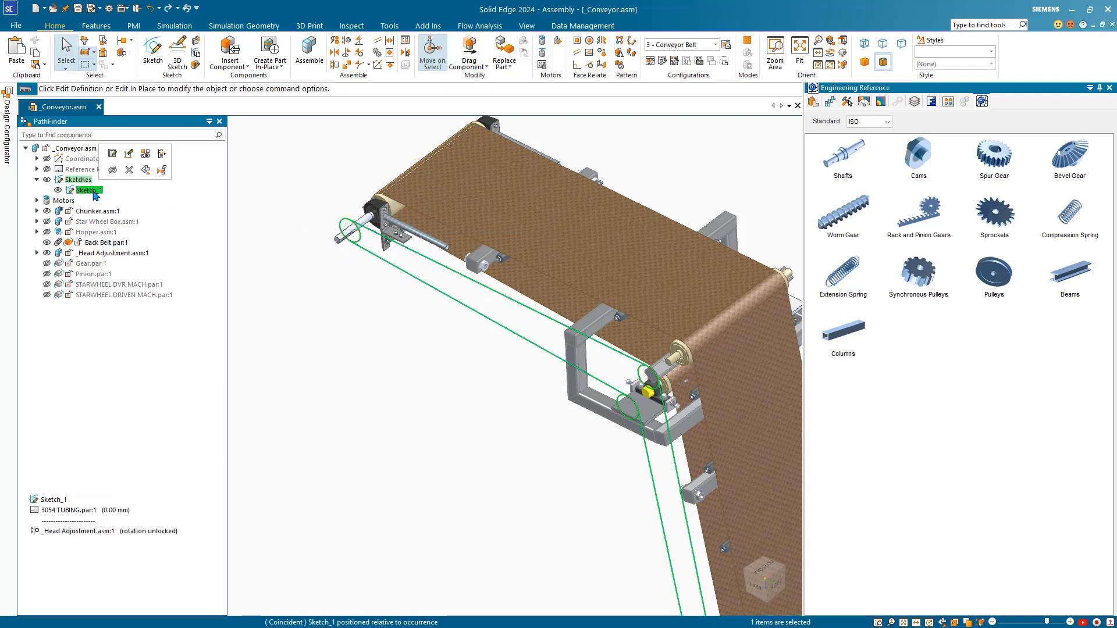
left_click(126, 157)
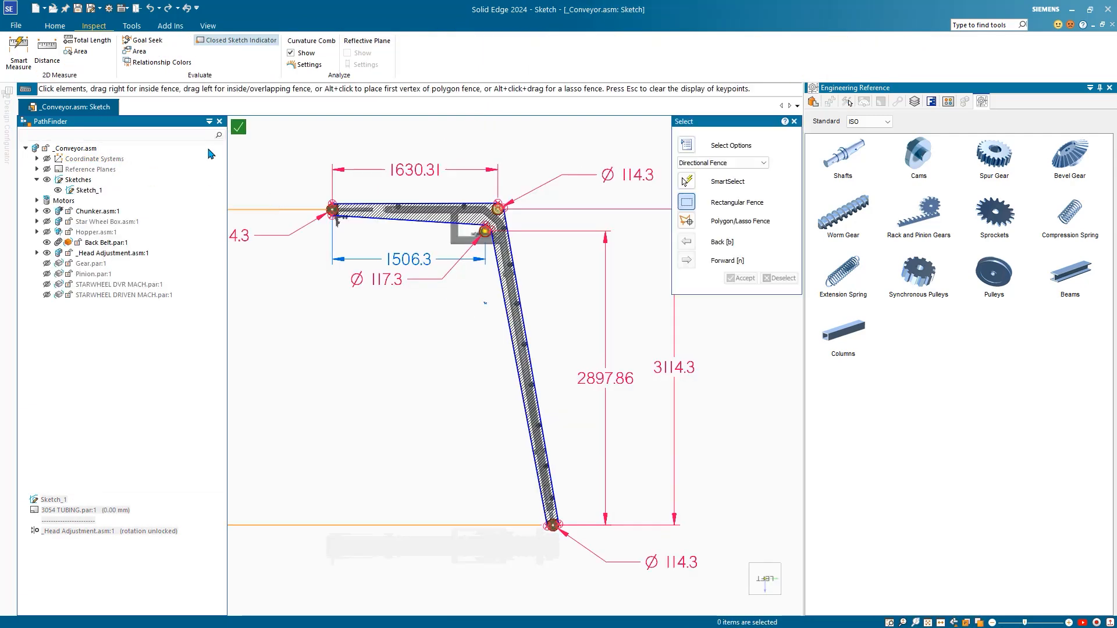
left_click(143, 40)
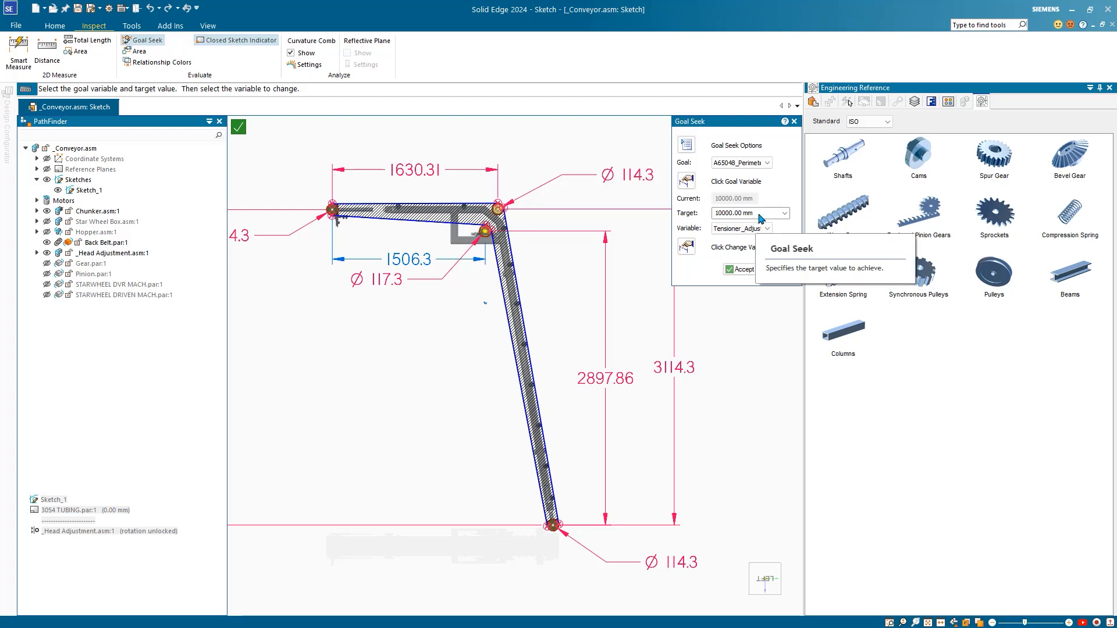
left_click(759, 215)
type("11000")
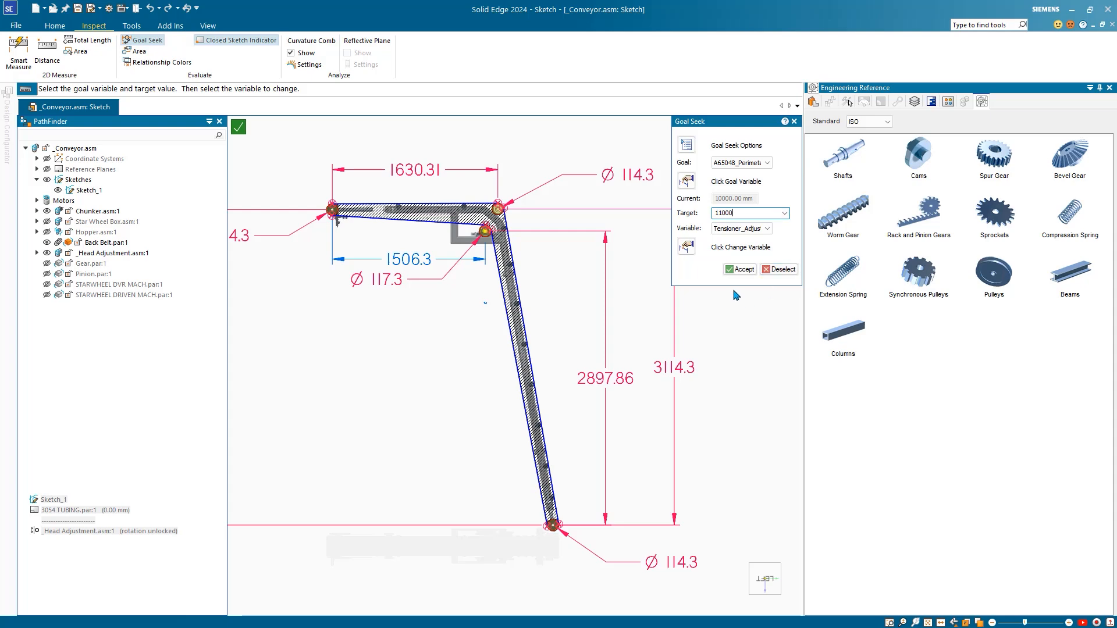
left_click(739, 270)
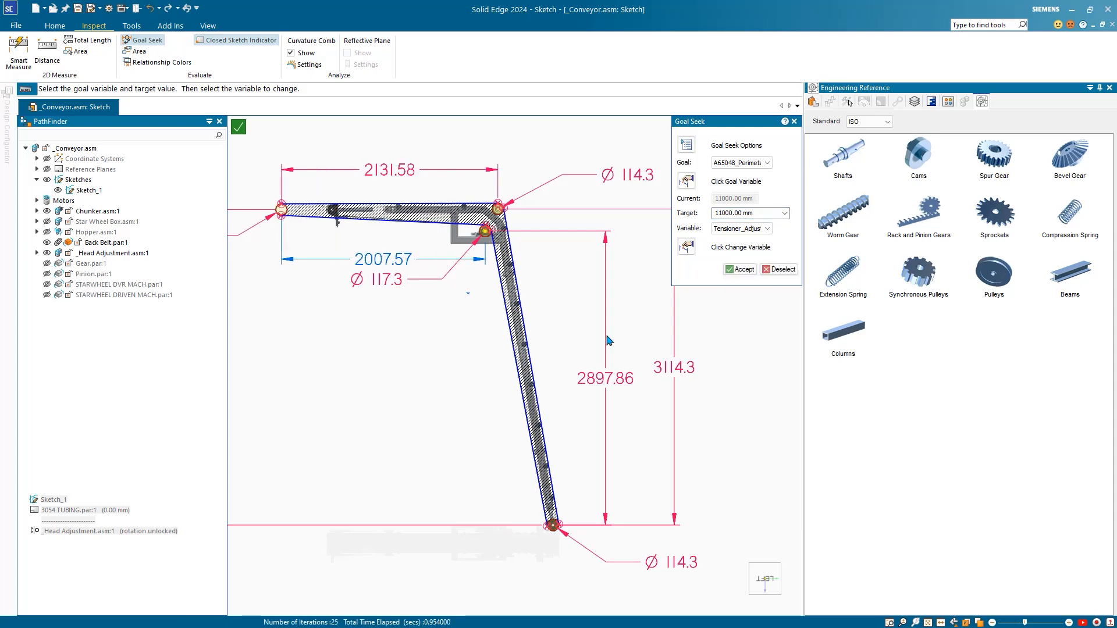
Step: Close the sketch and finish Edit Profile
left_click(241, 130)
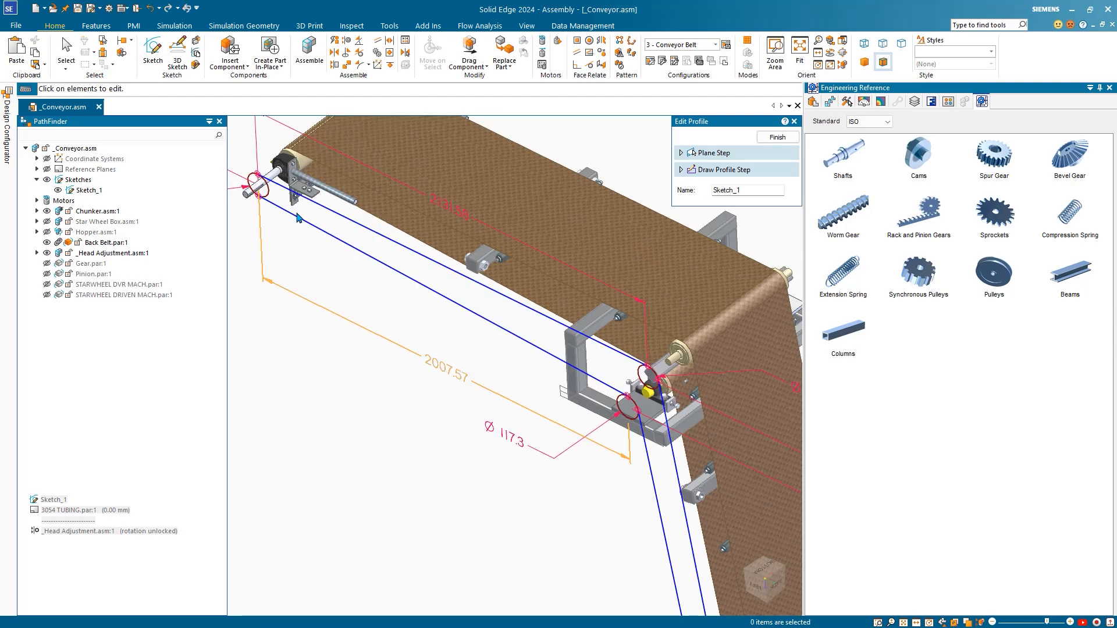
right_click(287, 246)
scroll(356, 354, "down", 5)
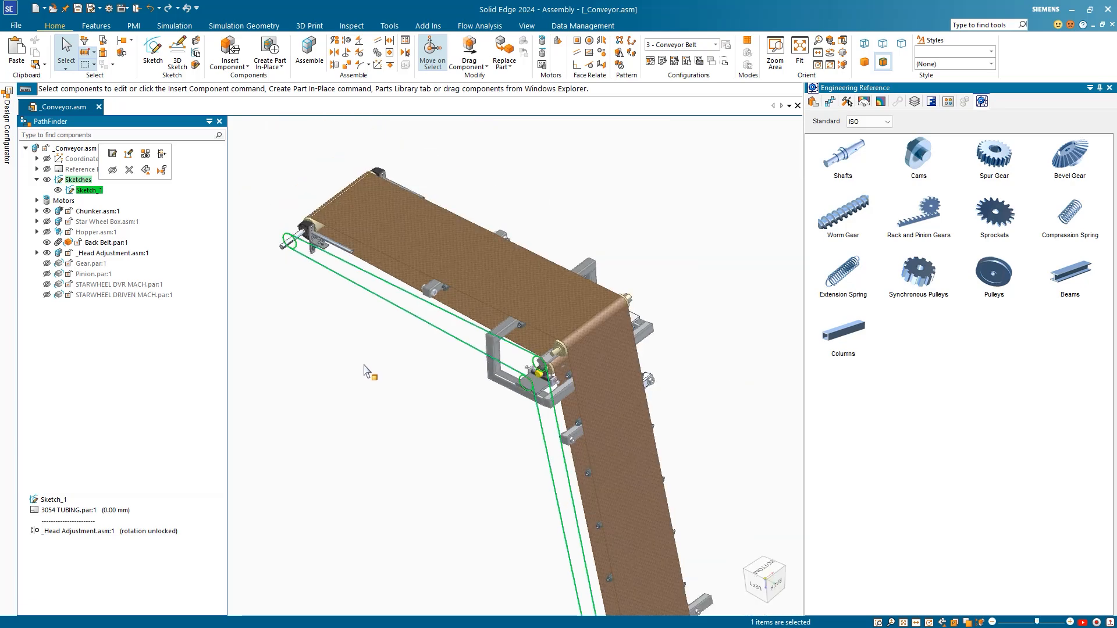
middle_click_drag(383, 413, 483, 250)
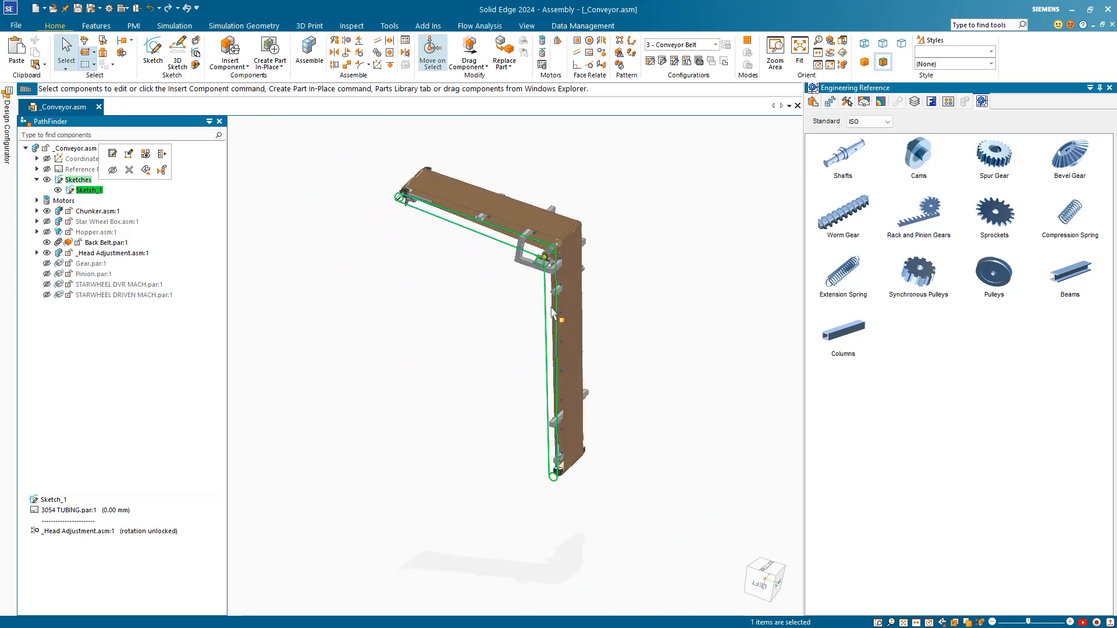
Step: In the Pulley Designer, keep Classical V-Belts groove profile and Z - Section
left_click(1006, 279)
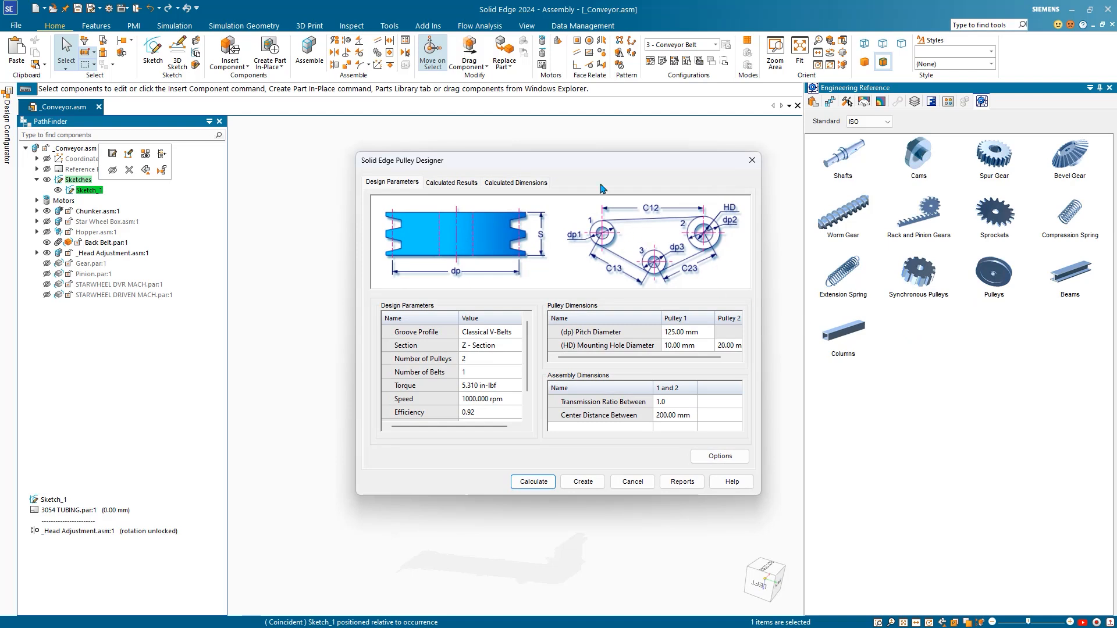
left_click_drag(593, 165, 531, 154)
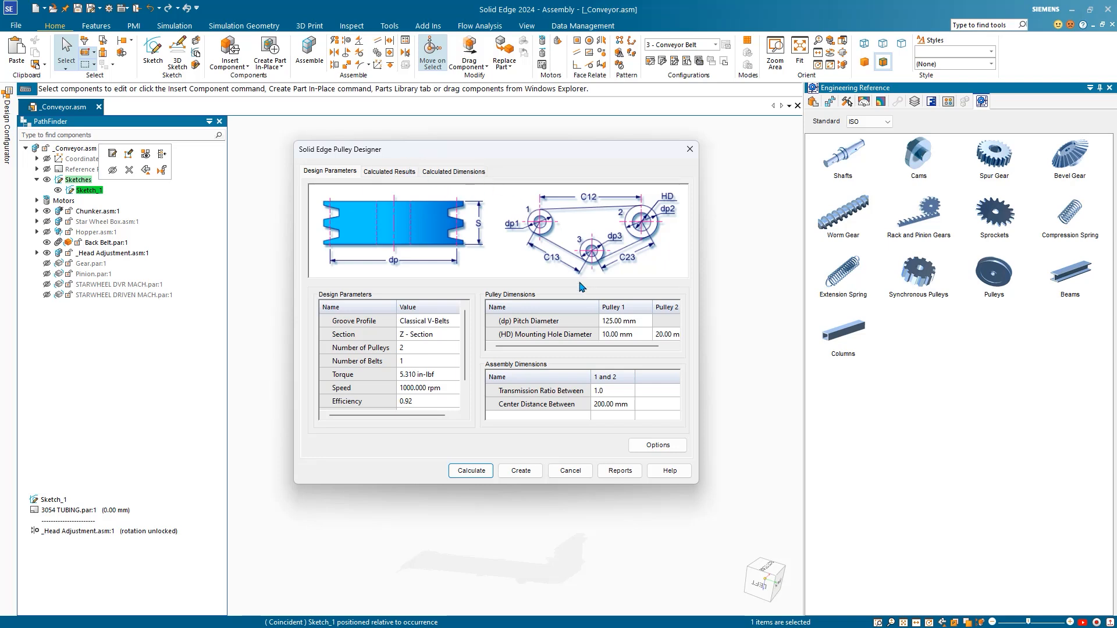
left_click(437, 322)
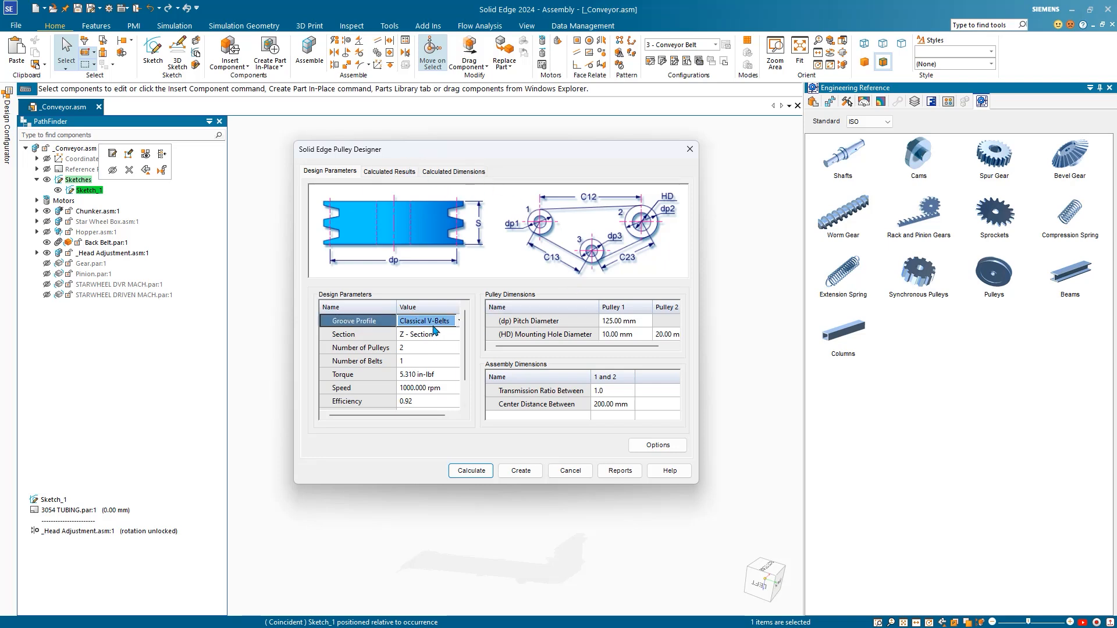
left_click(436, 322)
left_click(455, 321)
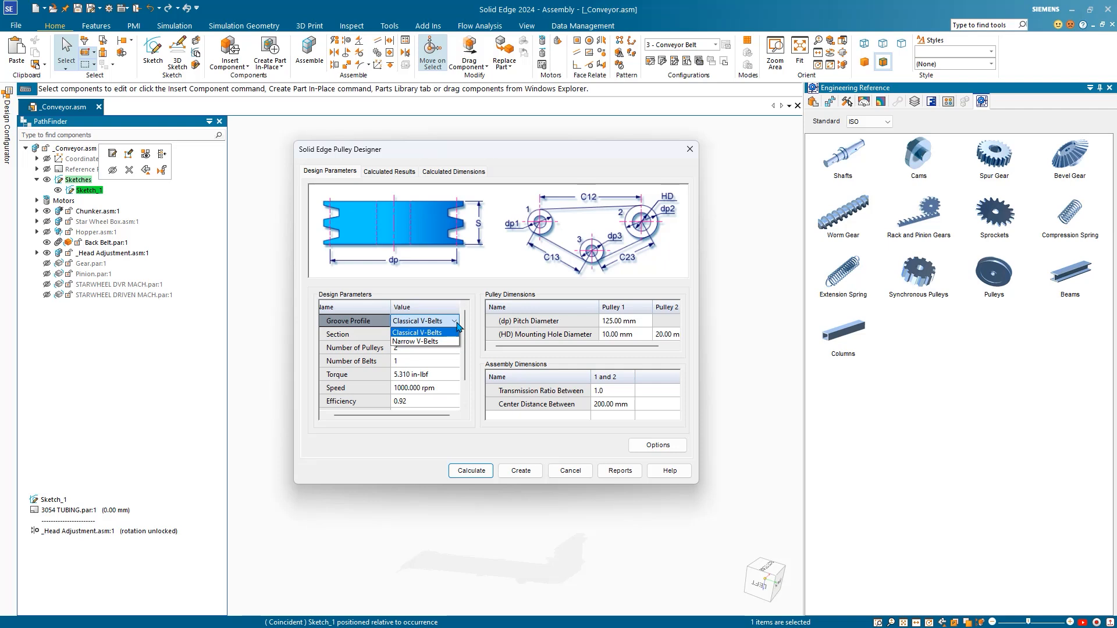
left_click(475, 283)
left_click(445, 336)
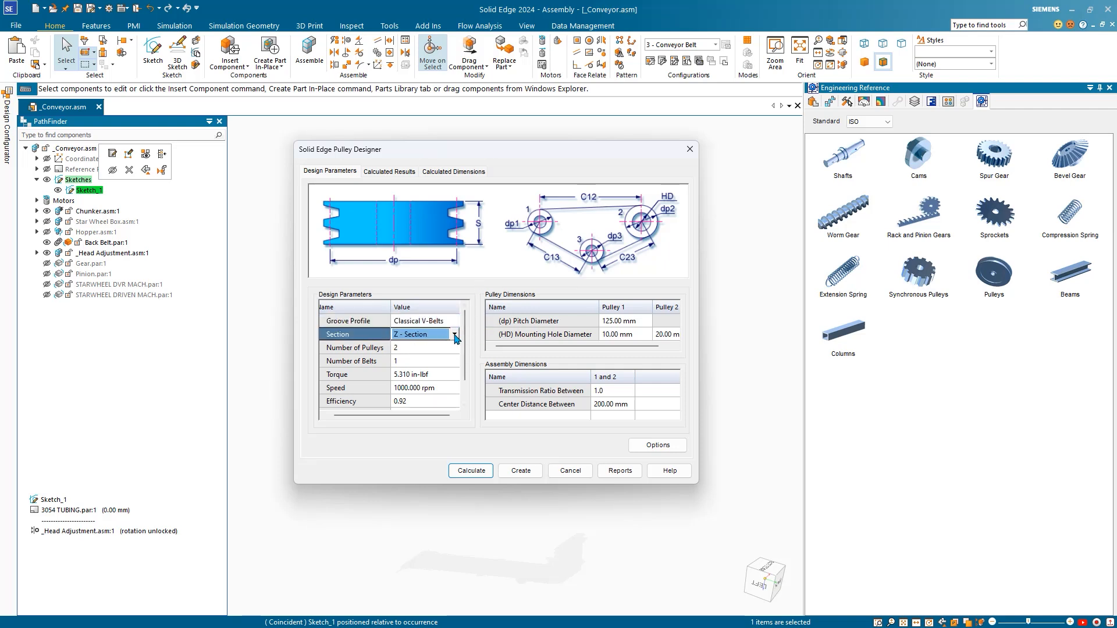
left_click(454, 335)
left_click(483, 284)
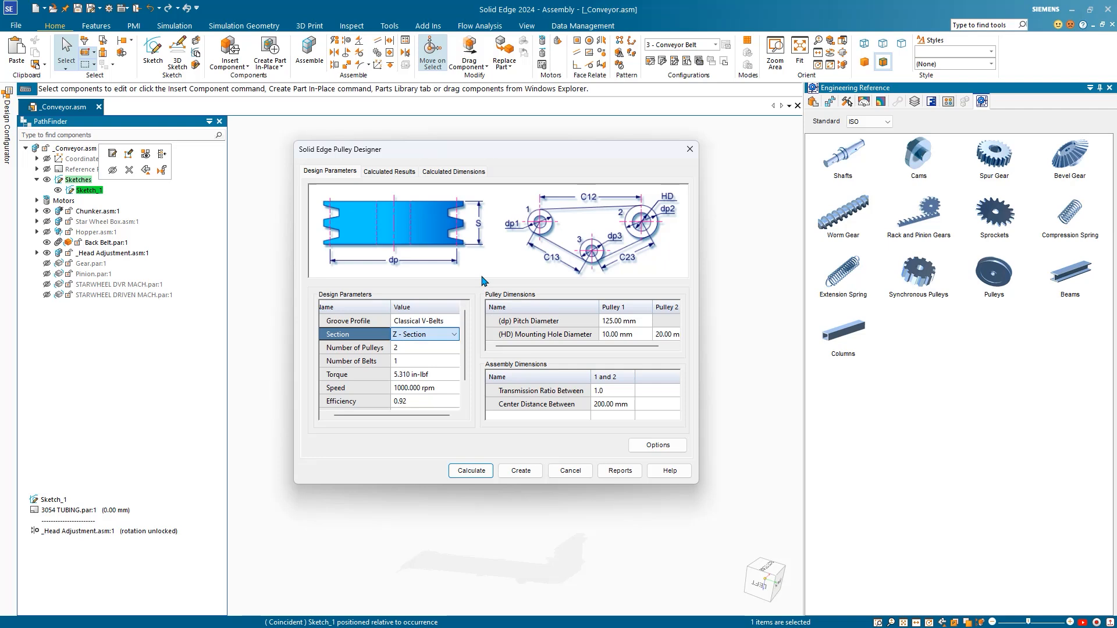
Step: Keep two pulleys and a single belt in the pulley design
left_click(437, 349)
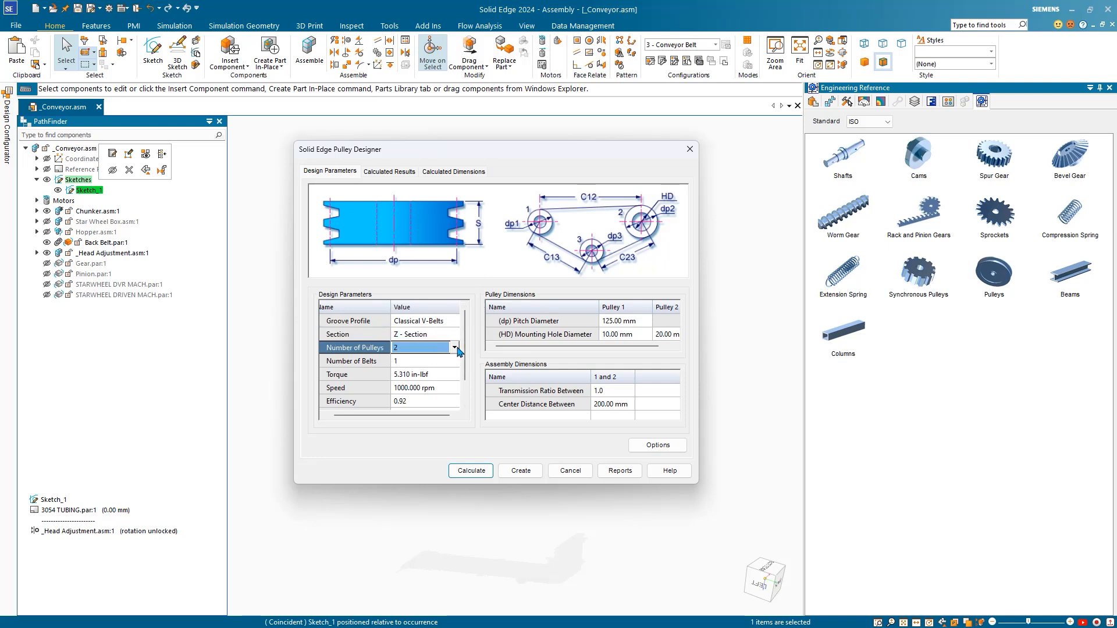
left_click(454, 348)
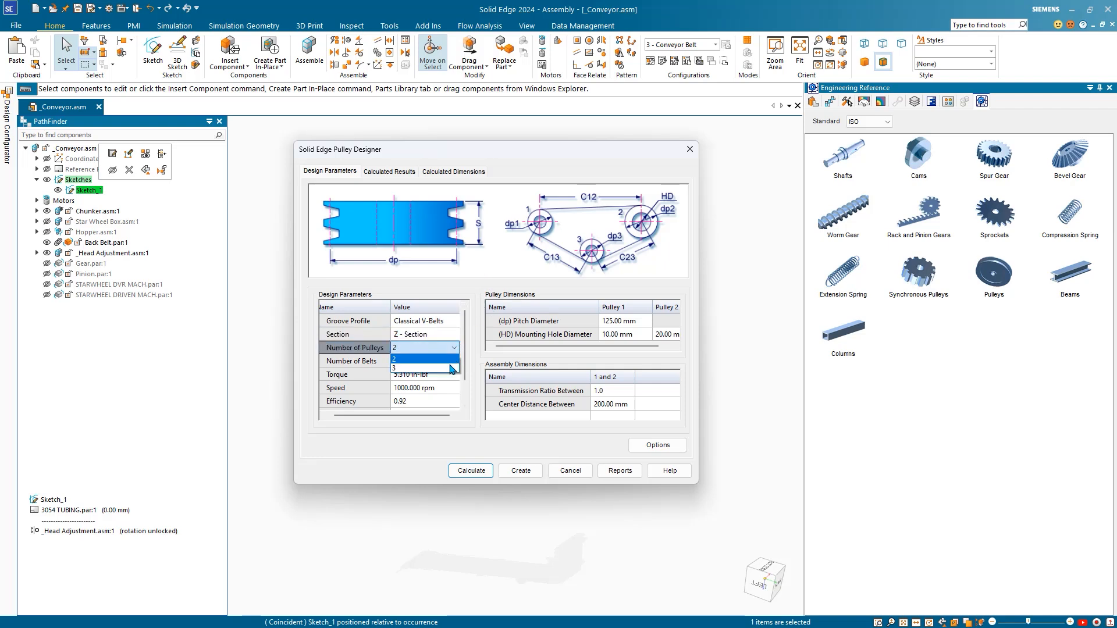
left_click(481, 285)
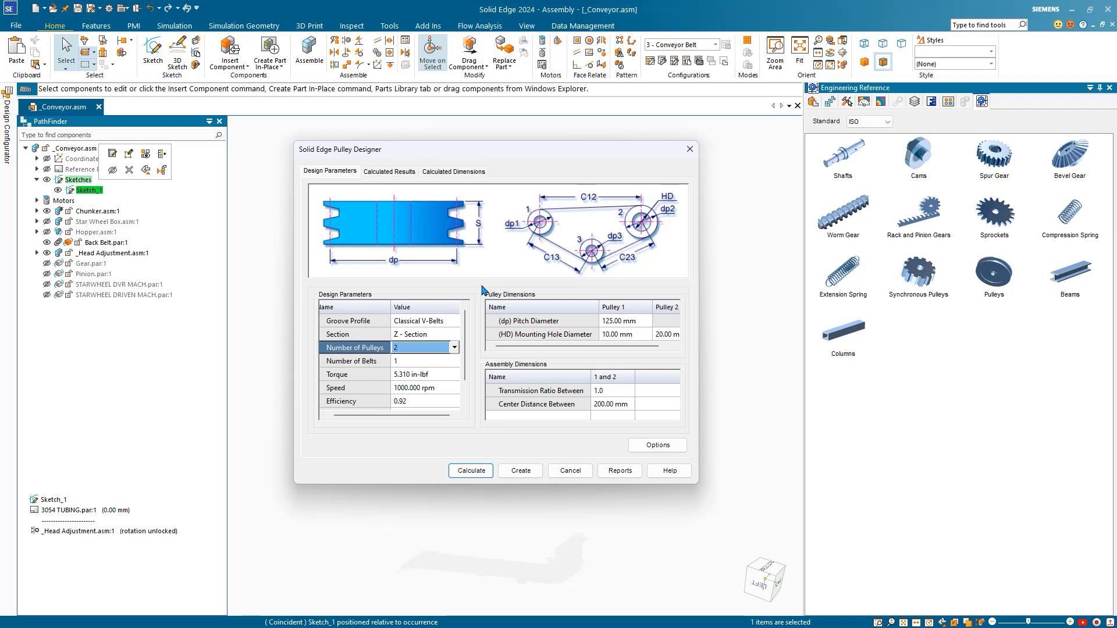
left_click(406, 365)
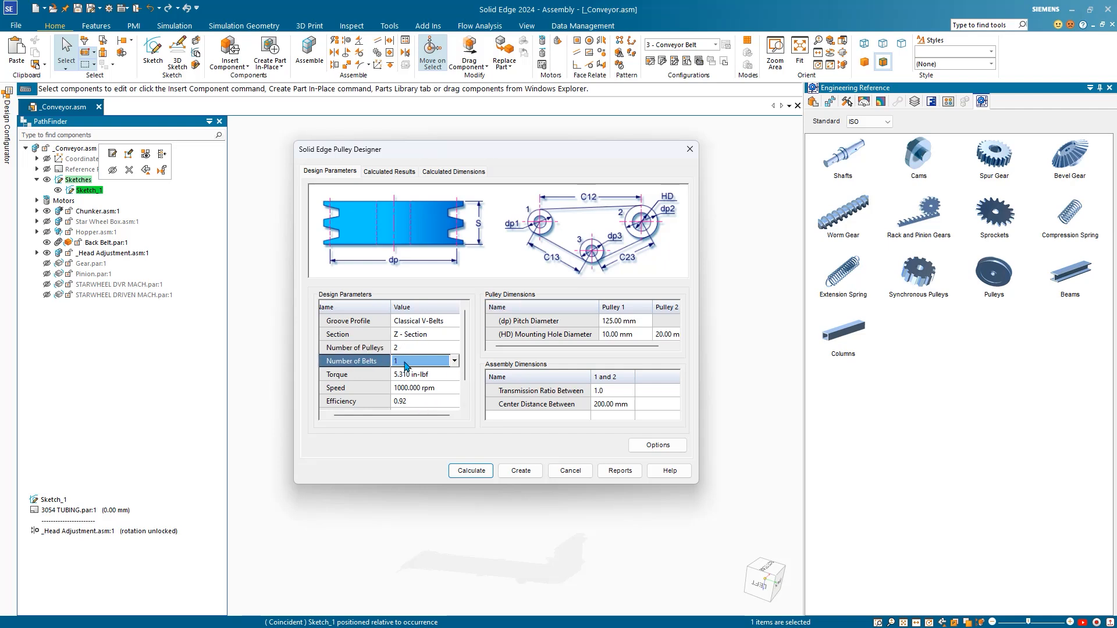
left_click(454, 361)
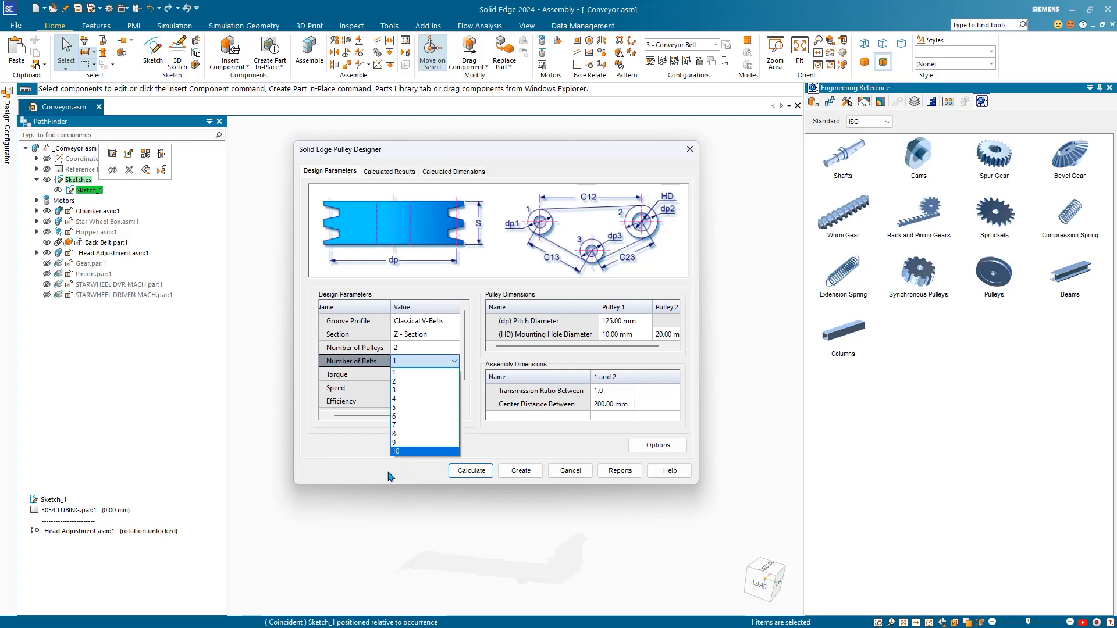
left_click(349, 478)
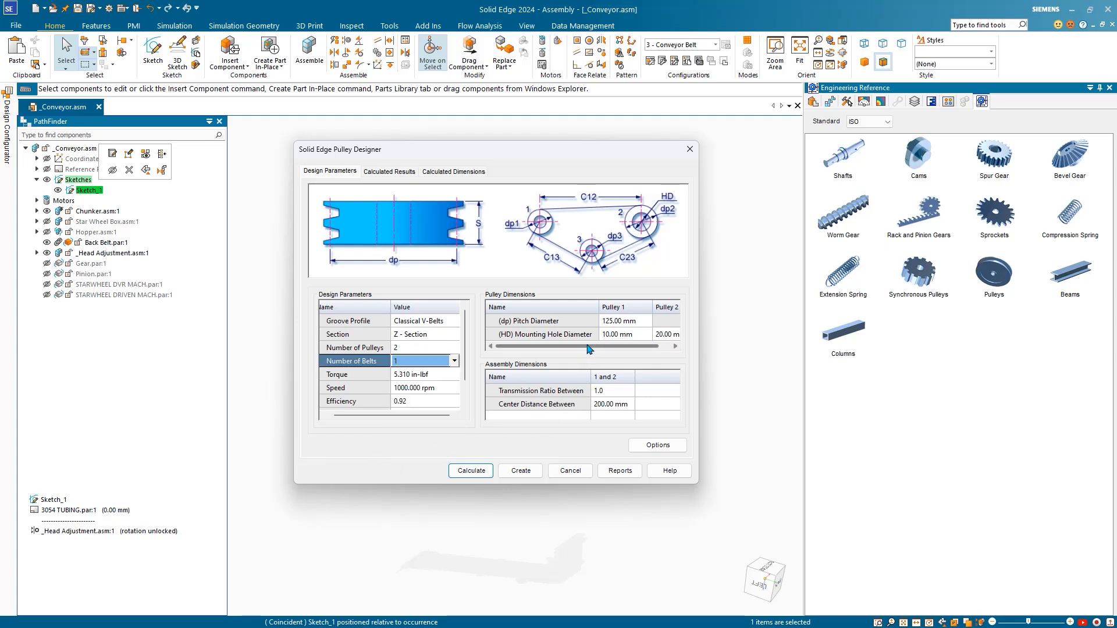
Step: Set both pulleys' mounting hole diameters to 28.58 mm, calculate, and generate the parts
mouse_move(587, 345)
left_mouse_down()
mouse_move(631, 344)
mouse_move(582, 334)
left_mouse_up()
double_click(621, 334)
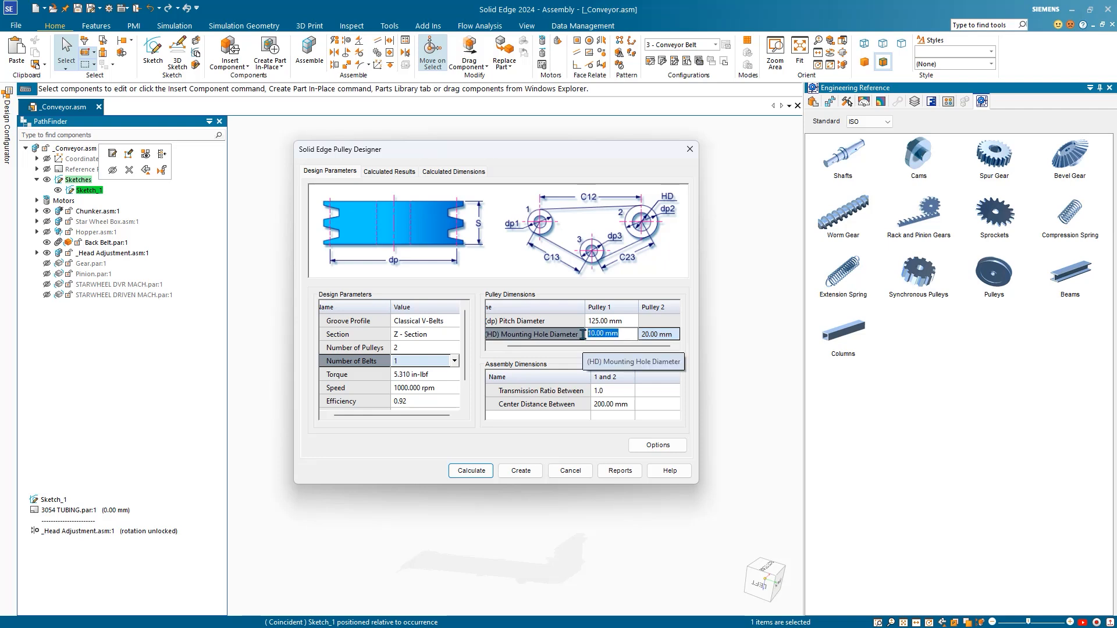
type("28.58")
key("Return")
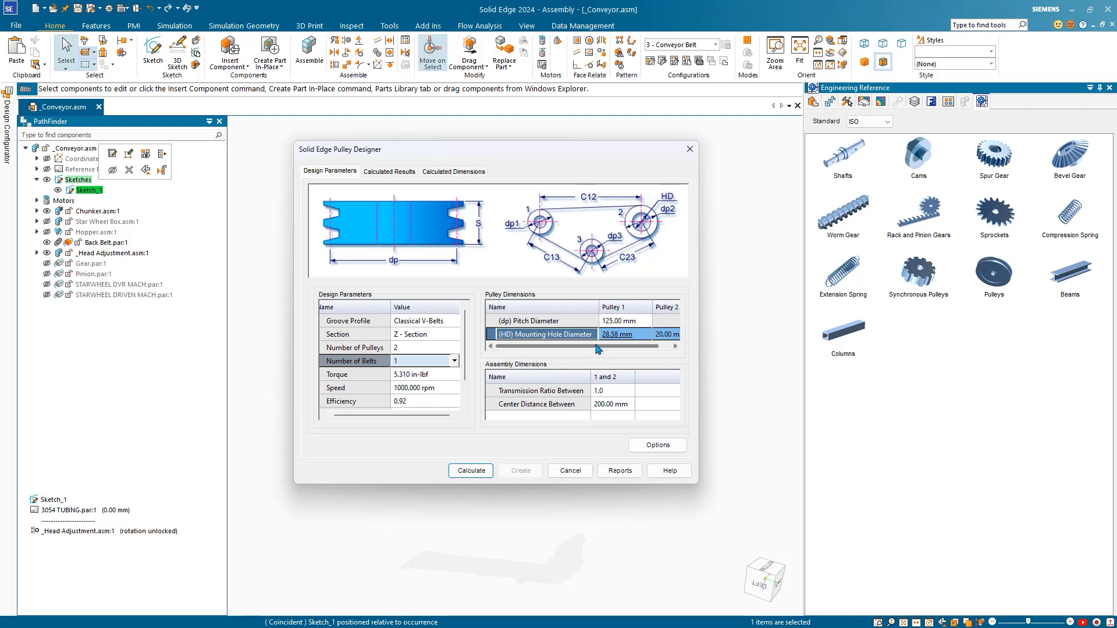
left_click_drag(597, 347, 675, 344)
left_click(675, 335)
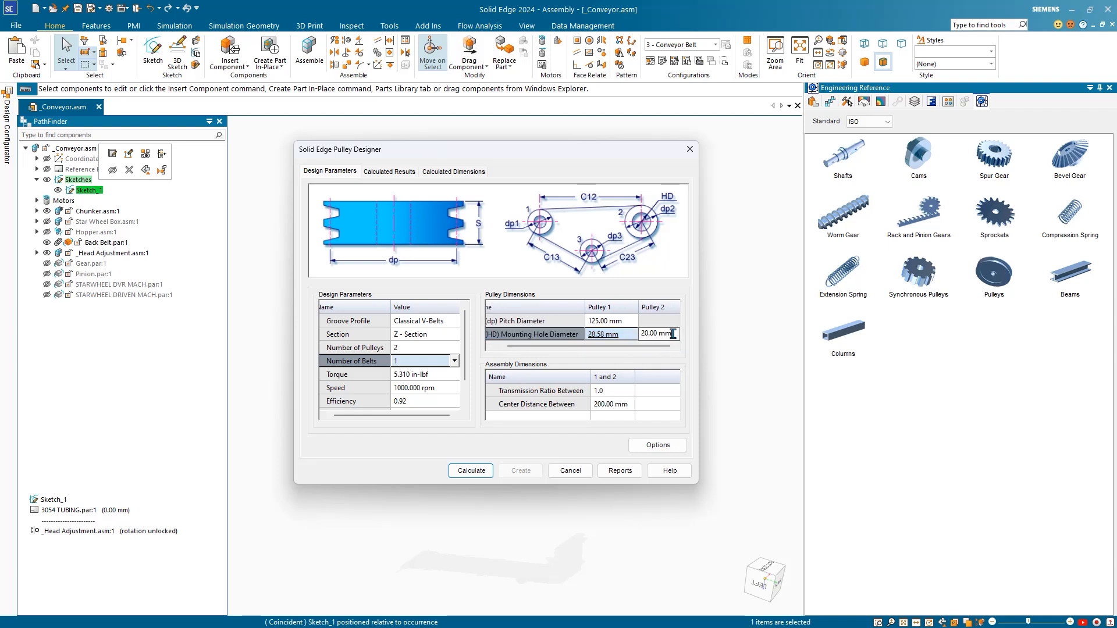
type("28.58")
key("Return")
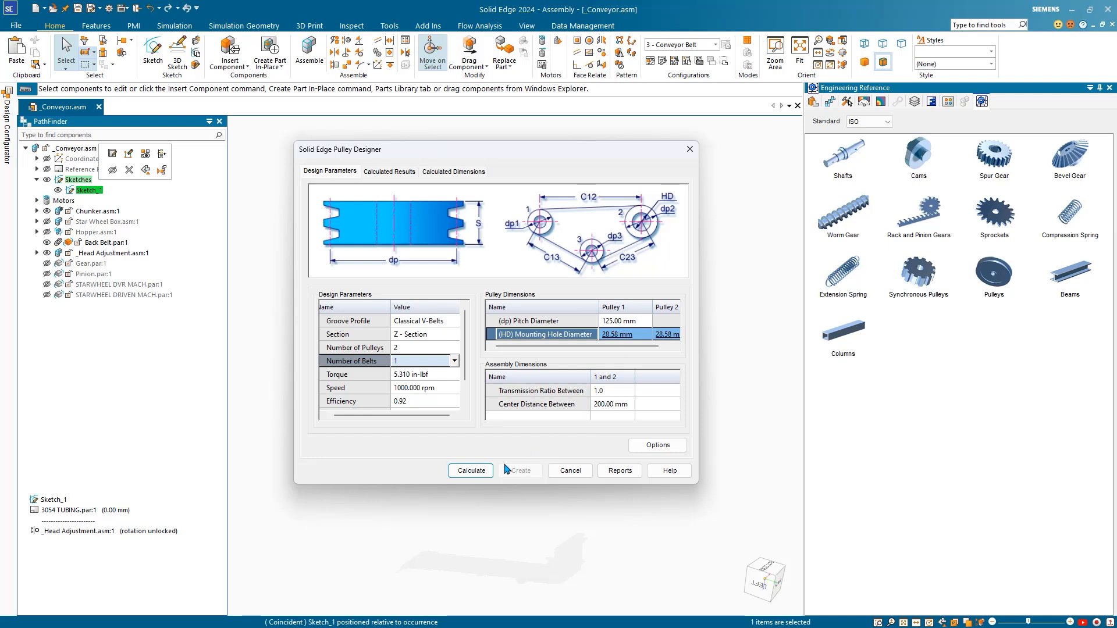
left_click(472, 471)
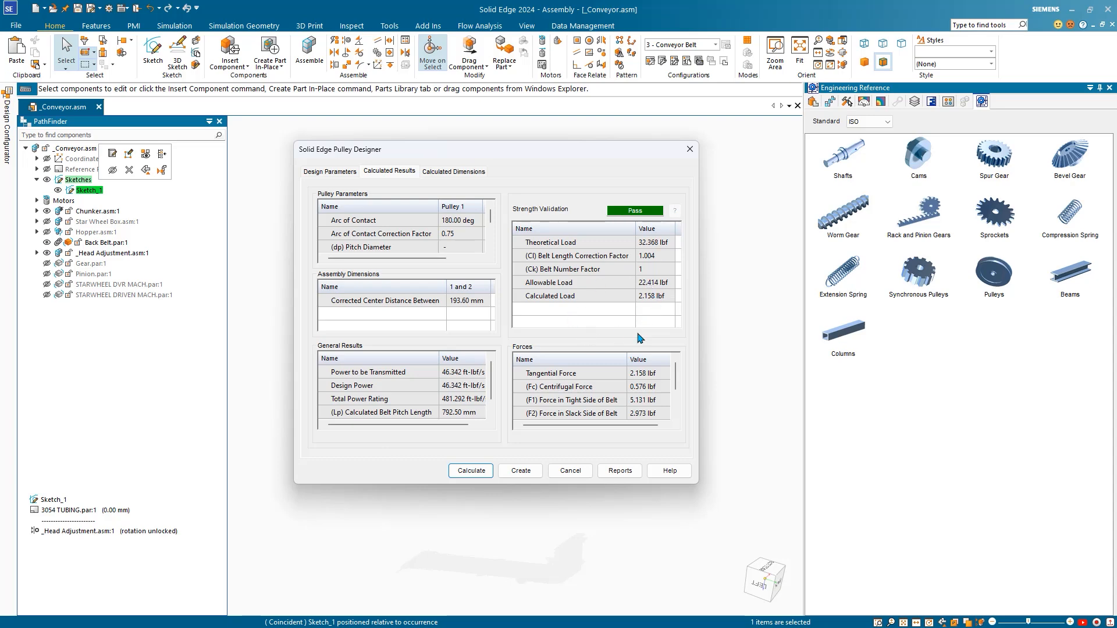
left_click(527, 475)
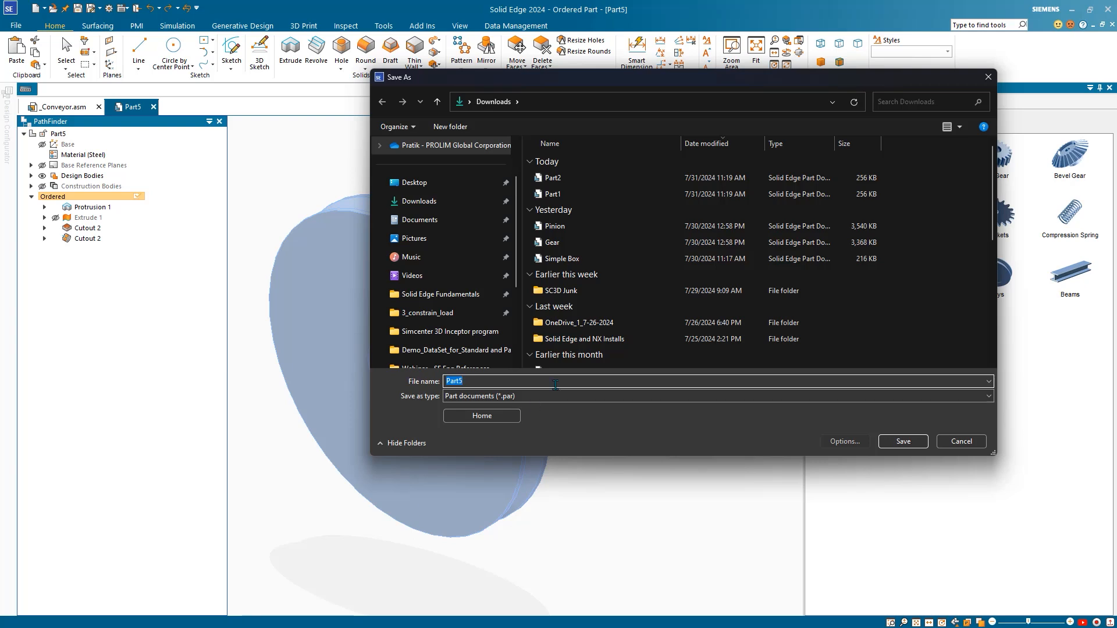
Step: Save the two generated pulley parts in Downloads as Pulley 1 and Pulley 2
type("Pulley 1")
left_click(458, 204)
left_click(904, 441)
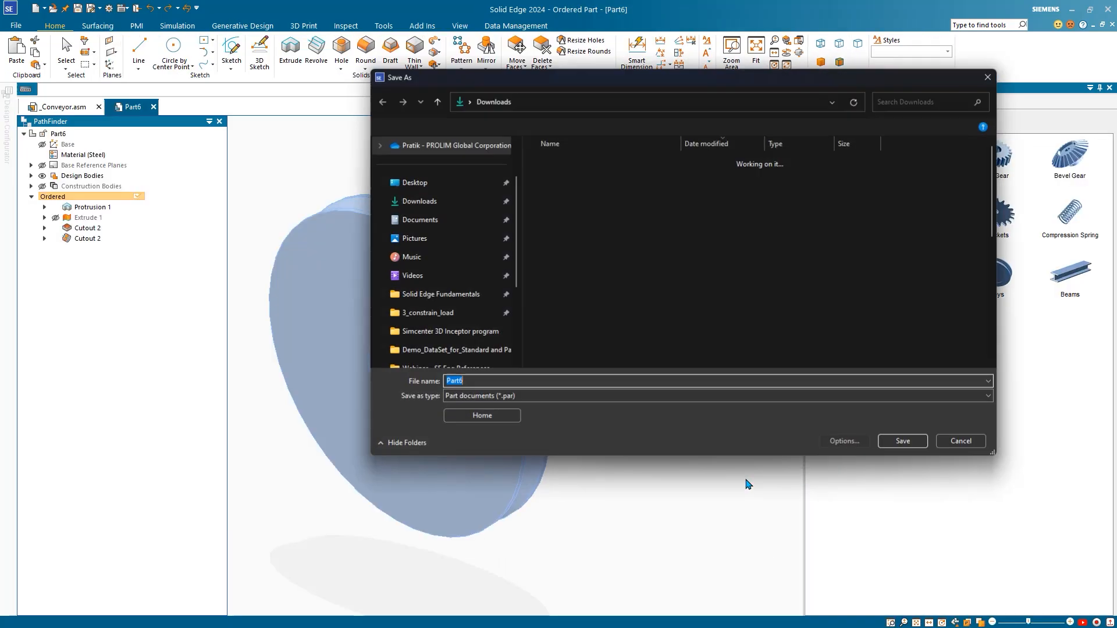
type("Pu")
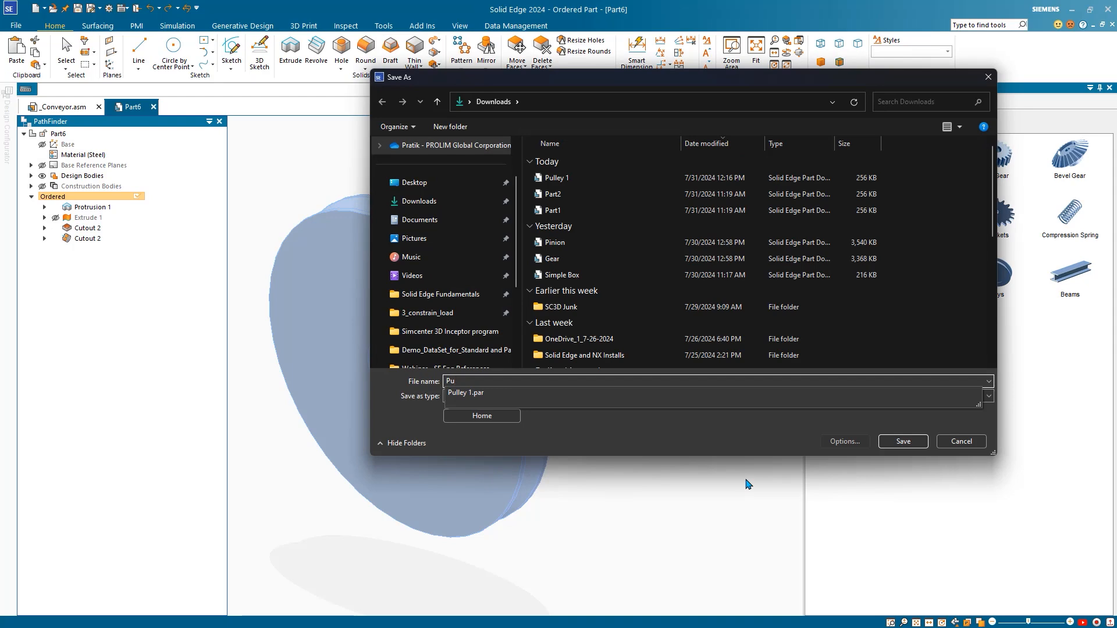
type("lley 2")
left_click(903, 442)
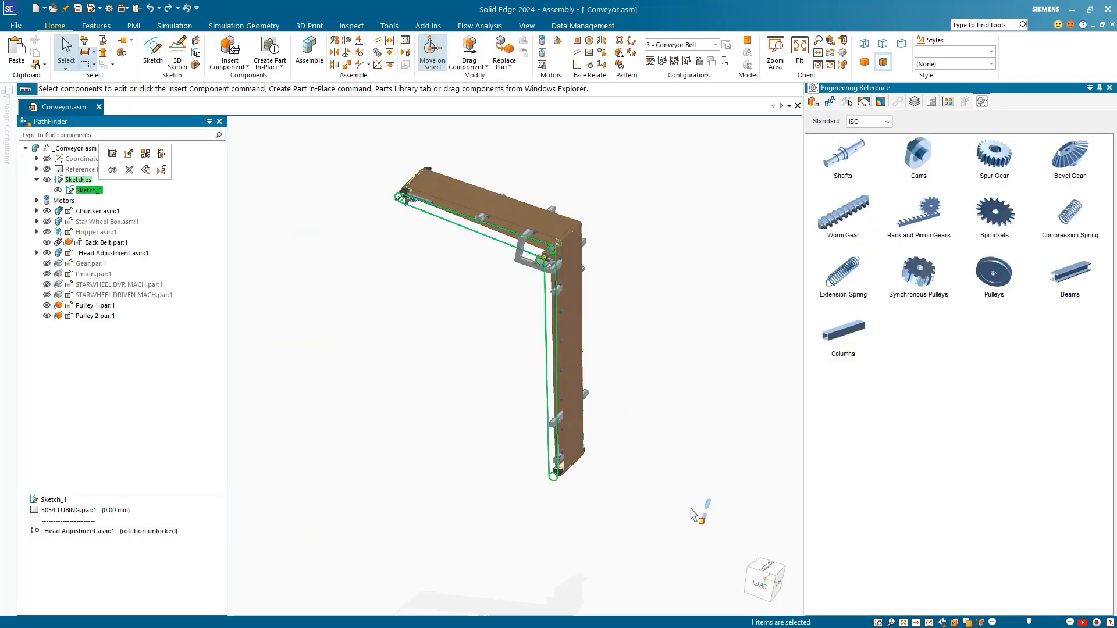
Step: Delete Pulley 1's 193.60 mm parallel relationship to Pulley 2
scroll(692, 515, "up", 6)
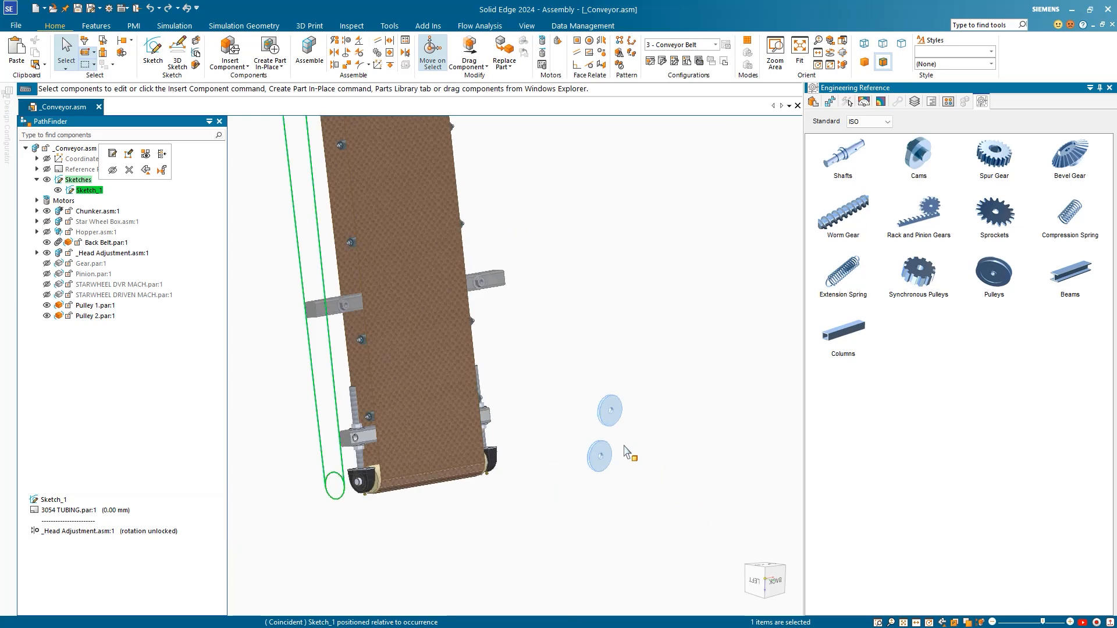
scroll(626, 453, "down", 1)
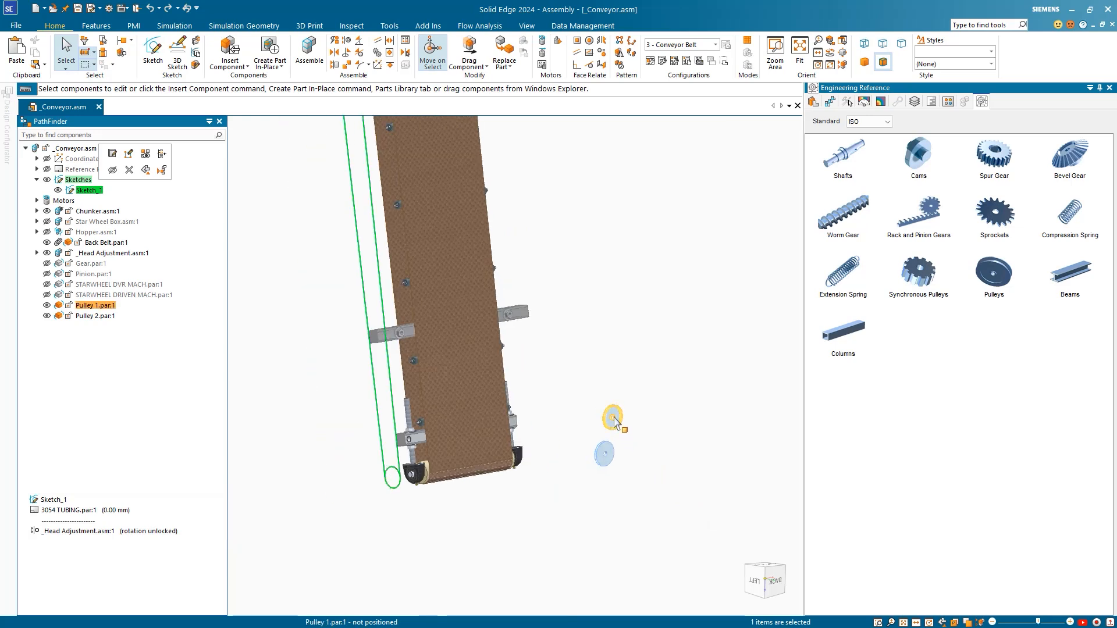
scroll(591, 453, "down", 2)
middle_click_drag(405, 222, 420, 364, "shift")
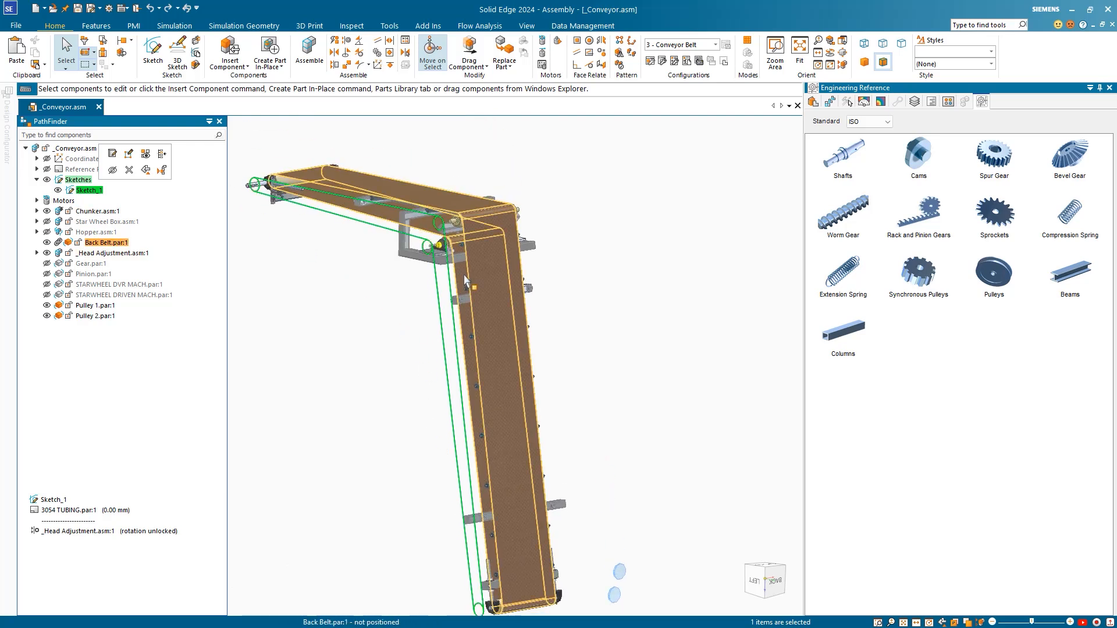
scroll(359, 366, "down", 2)
middle_click_drag(560, 372, 584, 323, "shift")
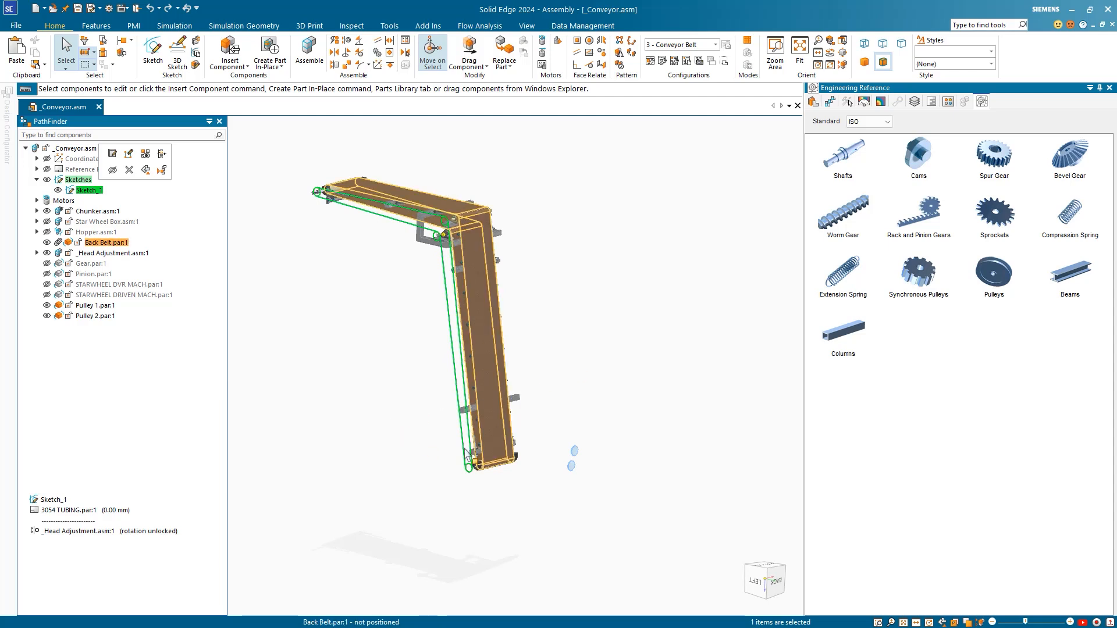
left_click(572, 459)
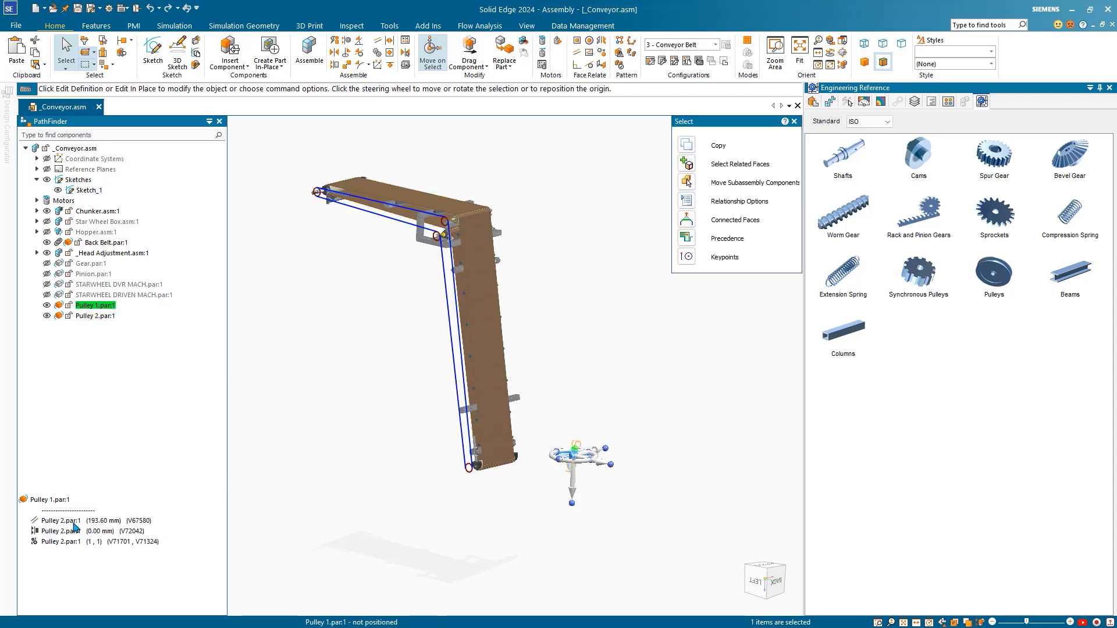
left_click(73, 521)
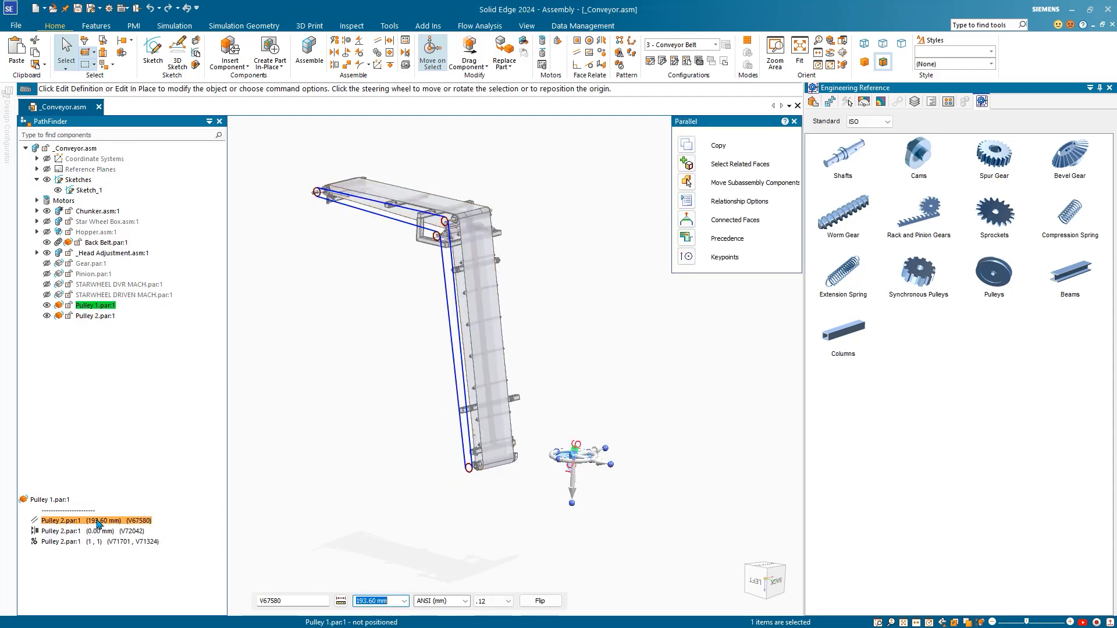
right_click(98, 523)
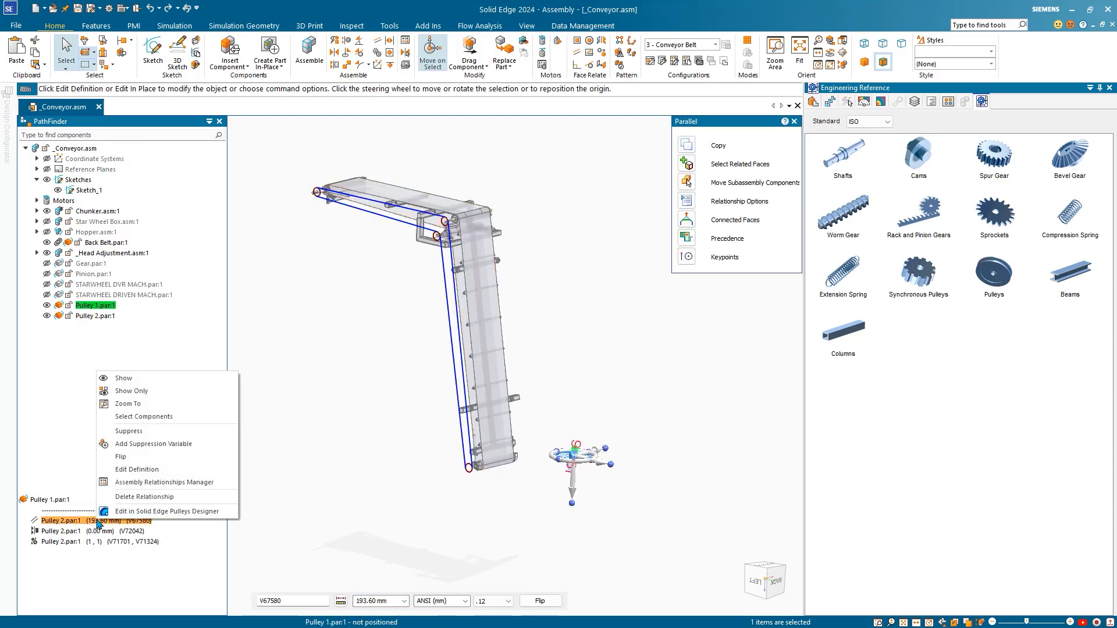
left_click(137, 496)
left_click(539, 370)
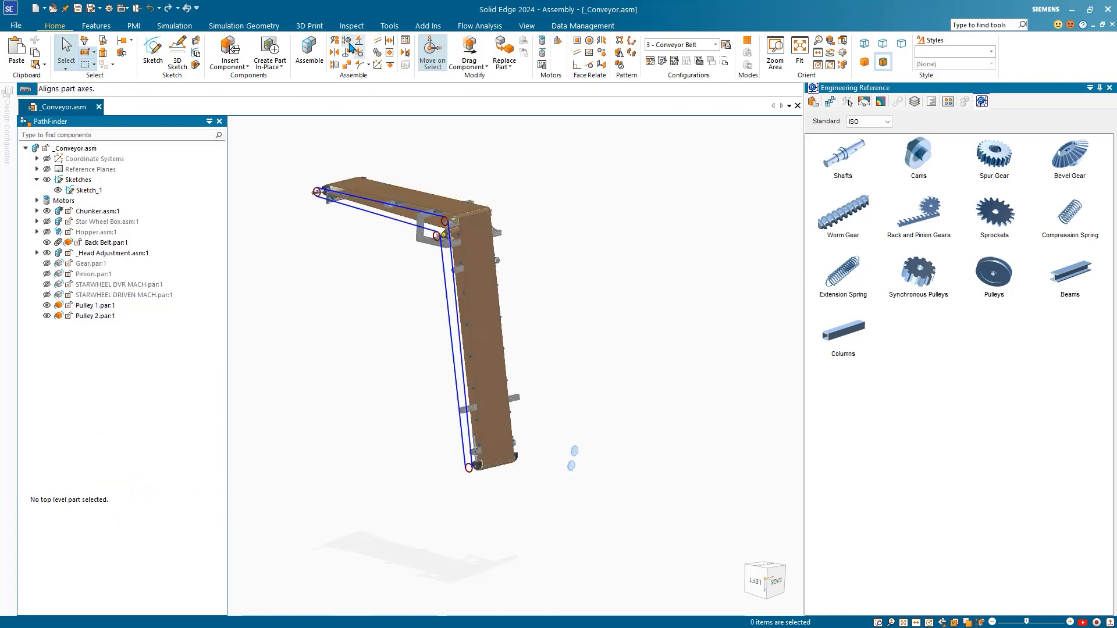
Step: Axially align Pulley 1's axis to the belt-path circle centre
left_click(347, 40)
scroll(576, 436, "up", 3)
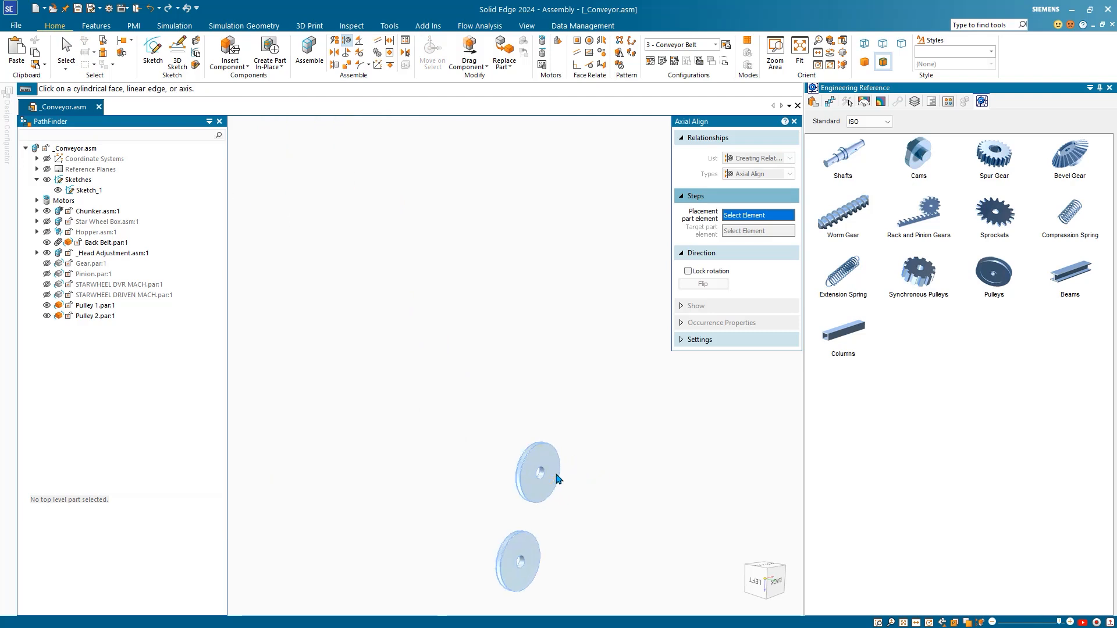
left_click(532, 482)
scroll(528, 489, "down", 4)
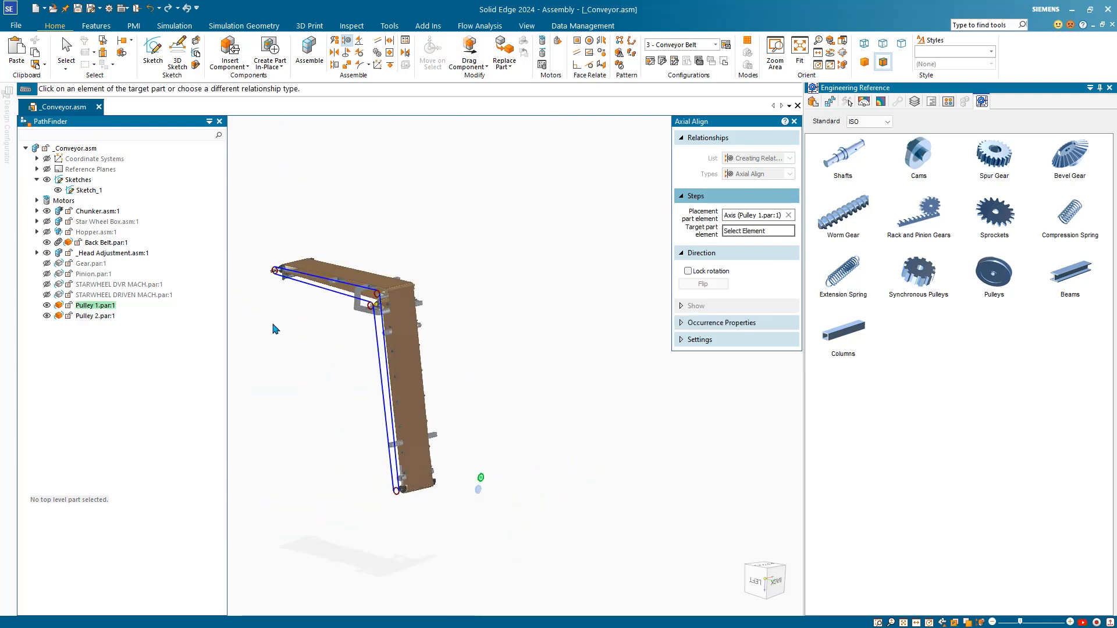
middle_click_drag(256, 290, 296, 344, "shift")
scroll(296, 343, "up", 6)
left_click(447, 331)
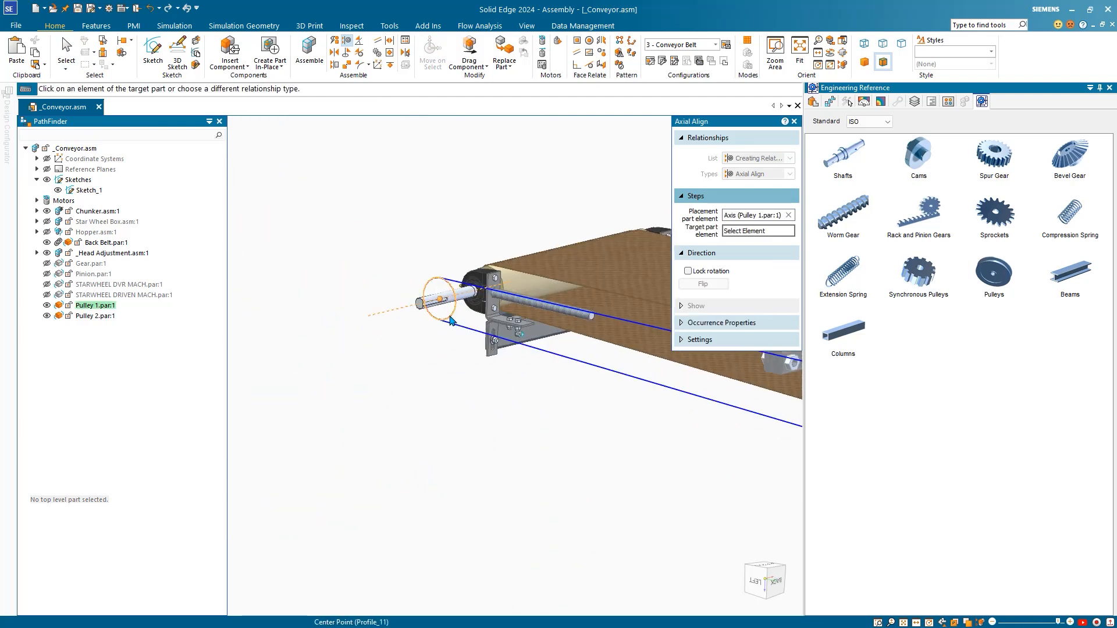
scroll(394, 389, "down", 4)
Step: Mate Pulley 1's side face flush against the belt-path sketch
middle_click_drag(457, 420, 362, 402)
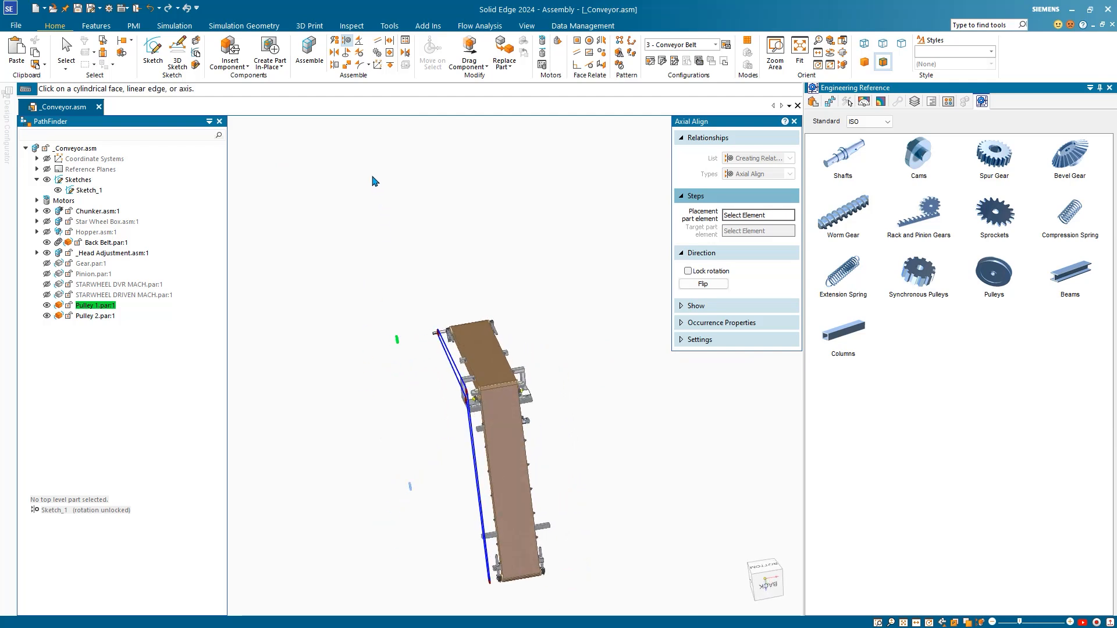
left_click(333, 52)
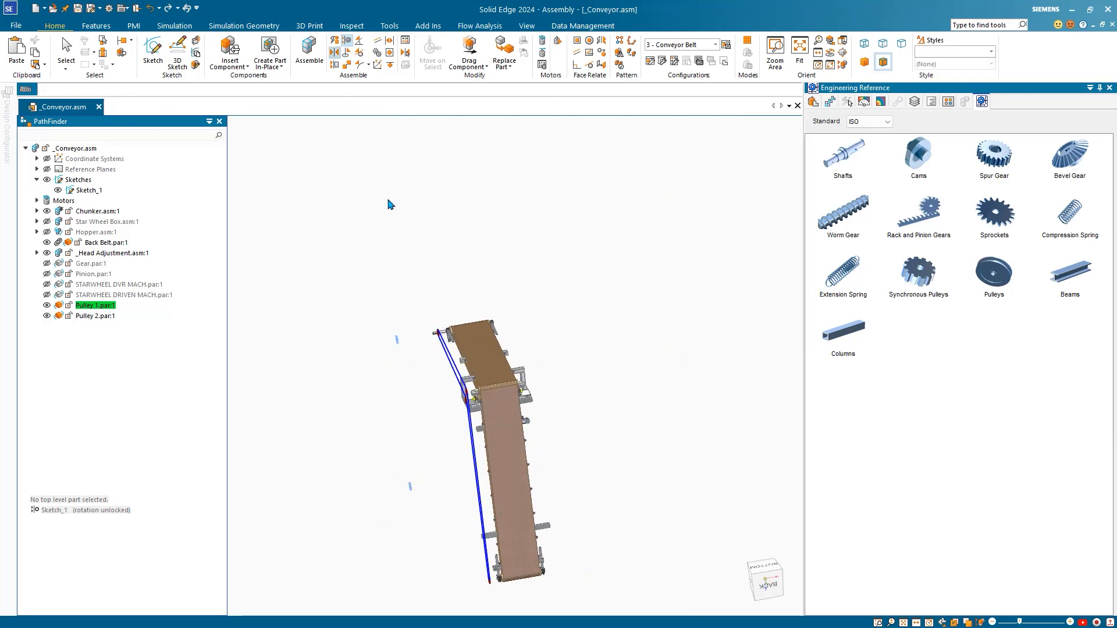
middle_click_drag(400, 271, 354, 273)
scroll(326, 269, "up", 5)
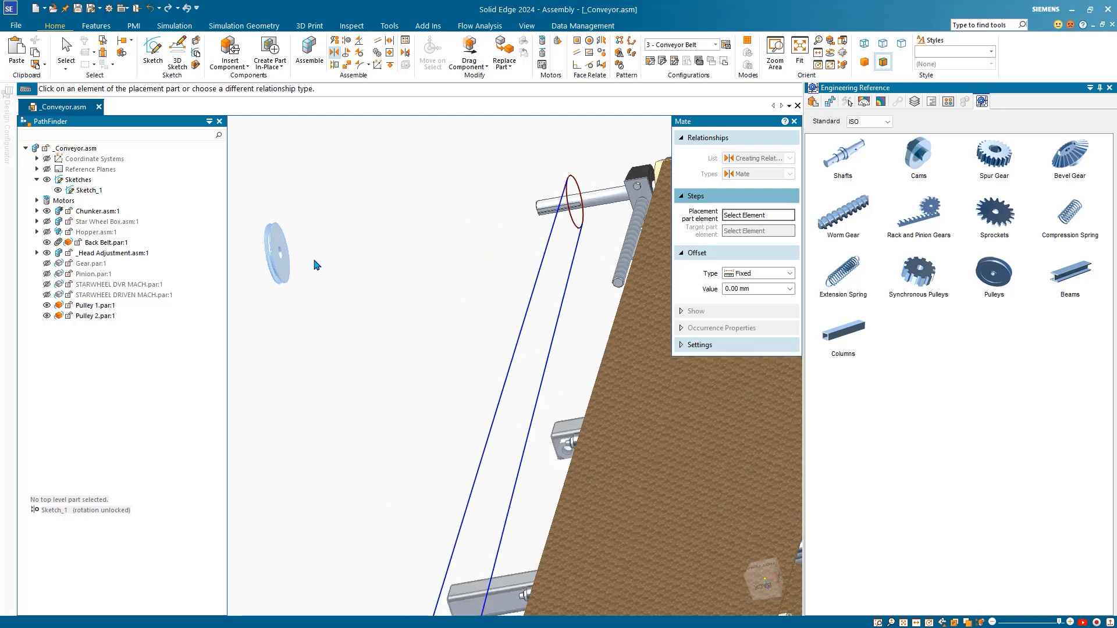
left_click(284, 272)
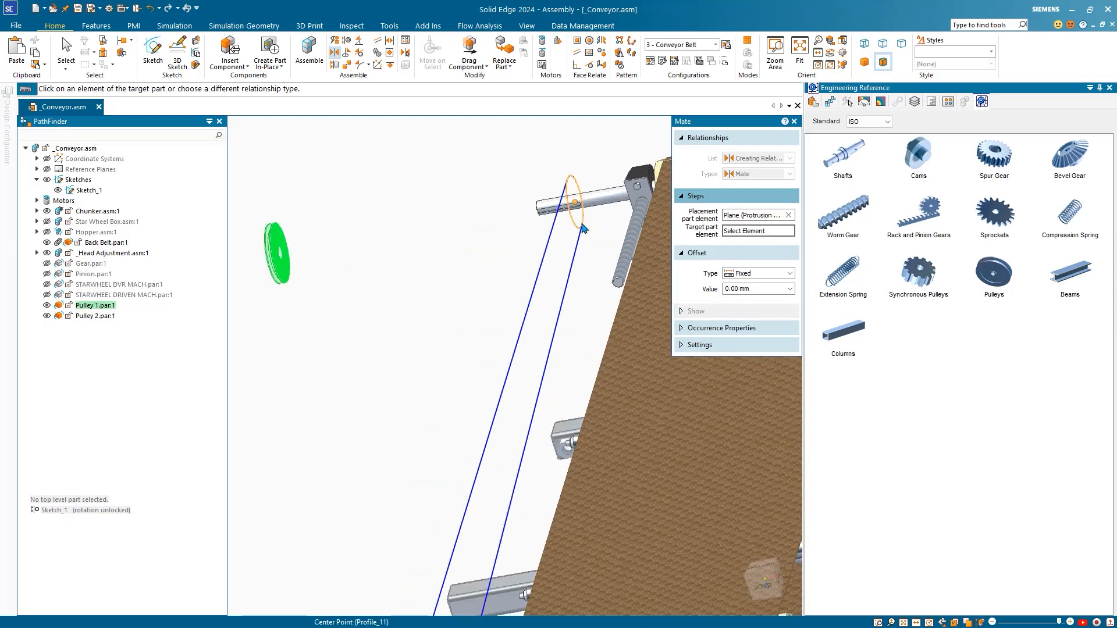
scroll(429, 295, "down", 5)
Step: Axially align Pulley 2's axis to the red belt-path circle
middle_click_drag(354, 361, 412, 318)
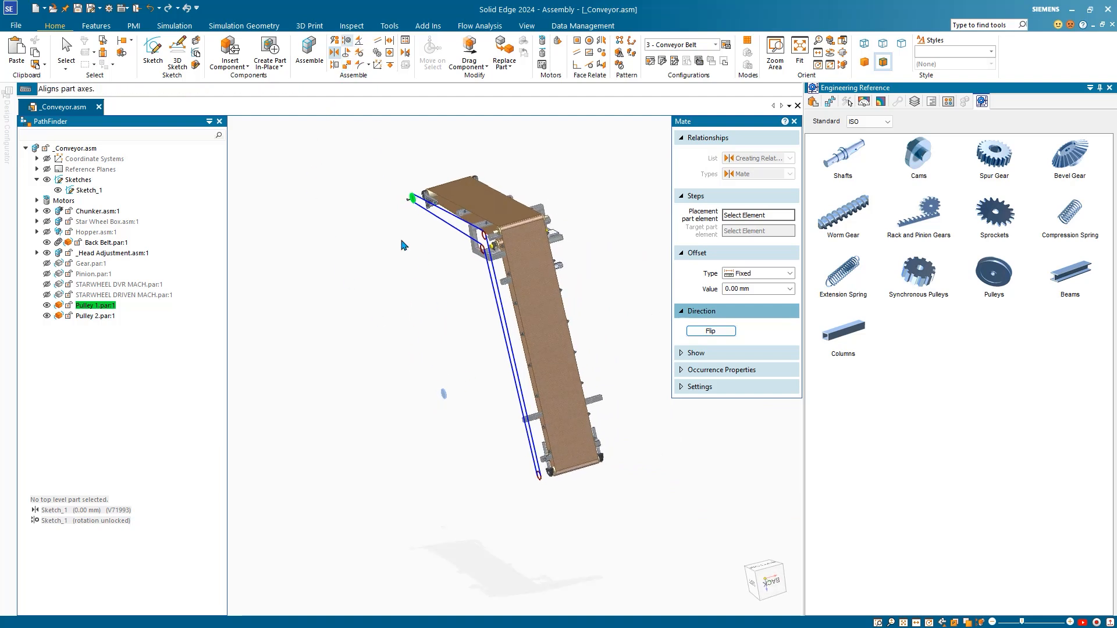
scroll(448, 408, "up", 6)
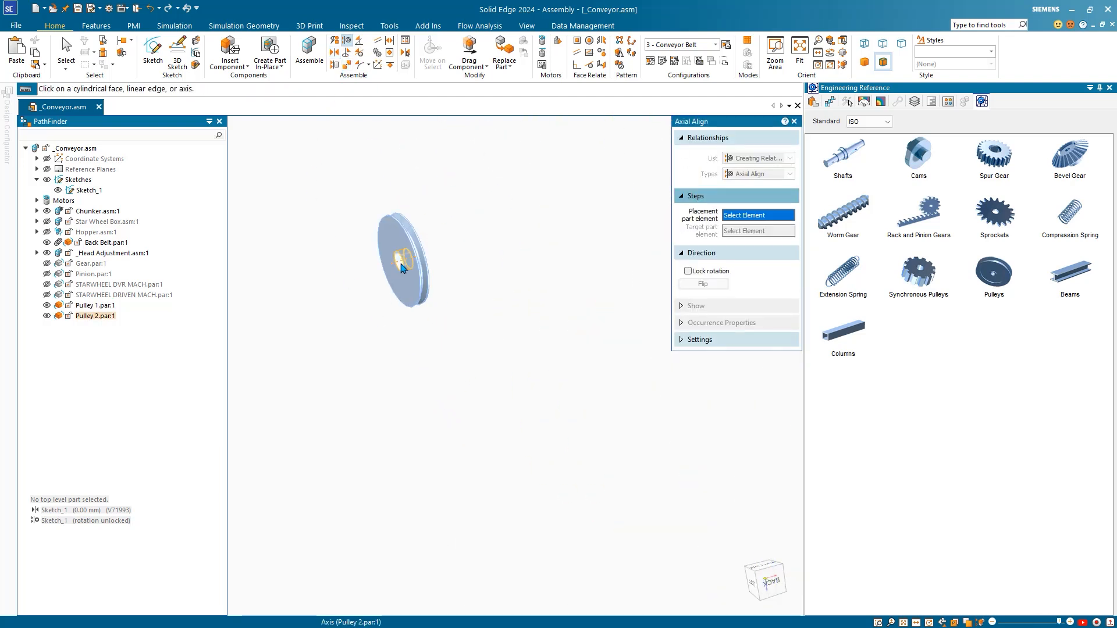
left_click(401, 268)
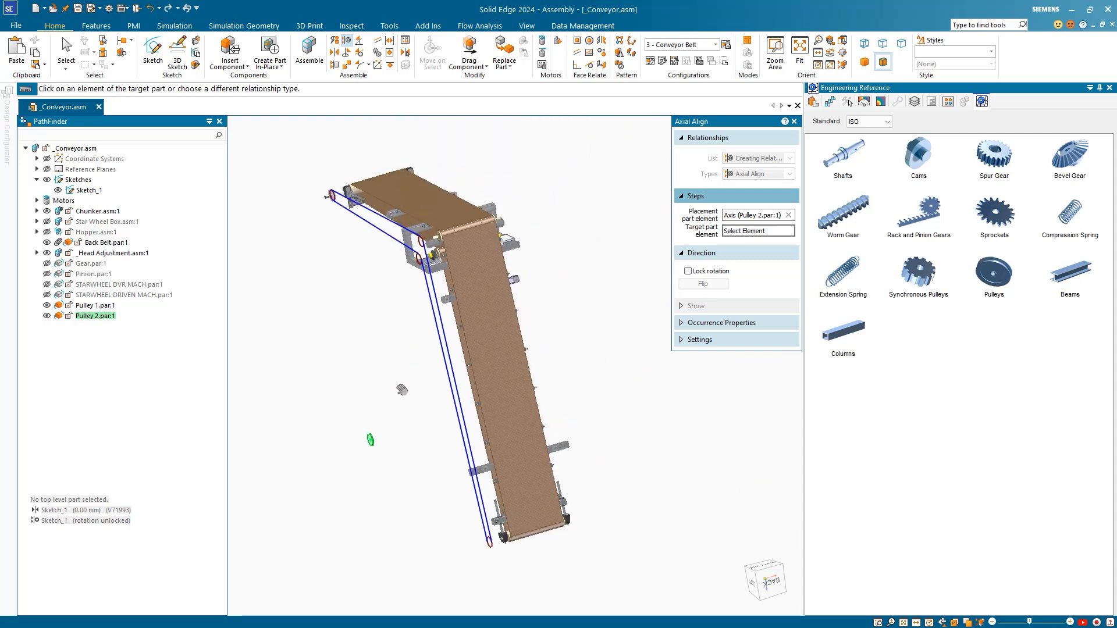
scroll(409, 282, "up", 5)
left_click(409, 269)
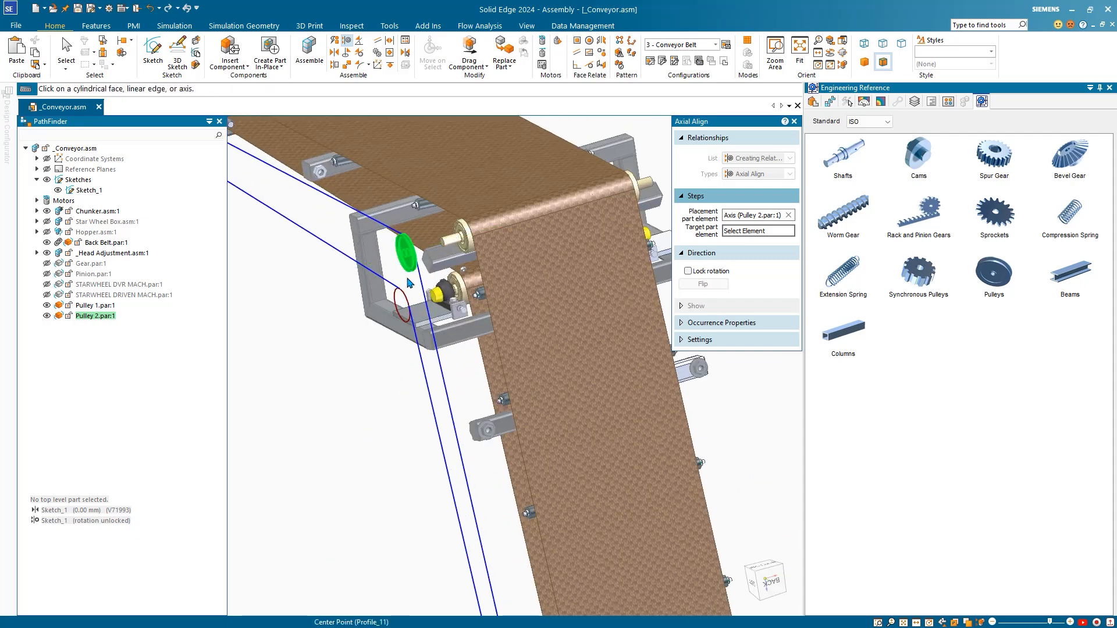
key("Escape")
mouse_move(532, 379)
middle_mouse_down()
mouse_move(548, 323)
mouse_move(582, 307)
middle_mouse_up()
scroll(480, 270, "up", 5)
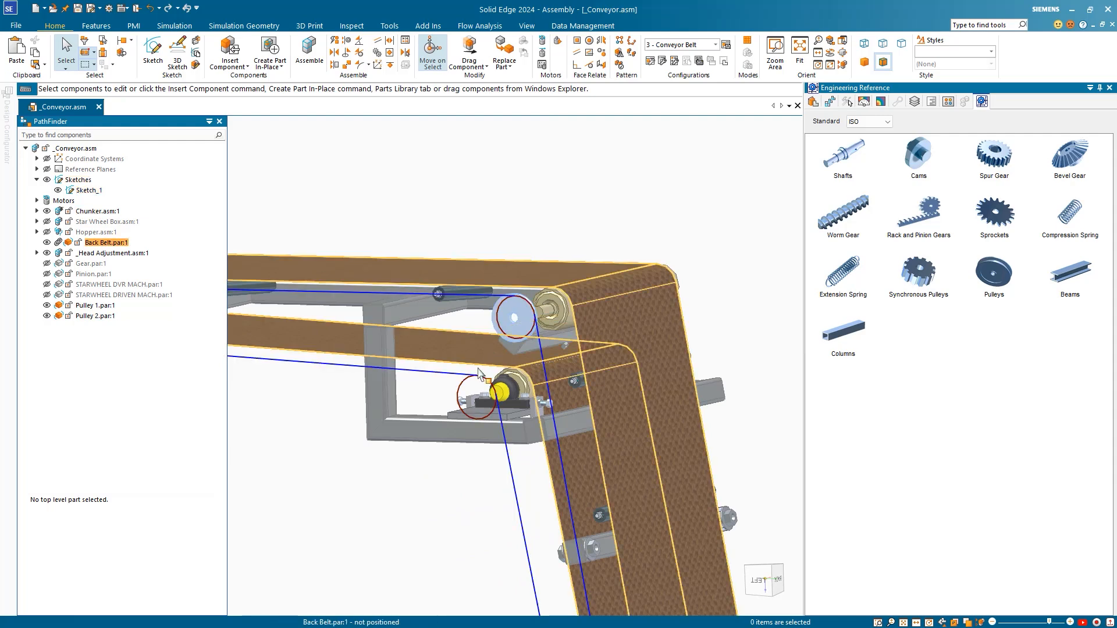
scroll(478, 372, "down", 6)
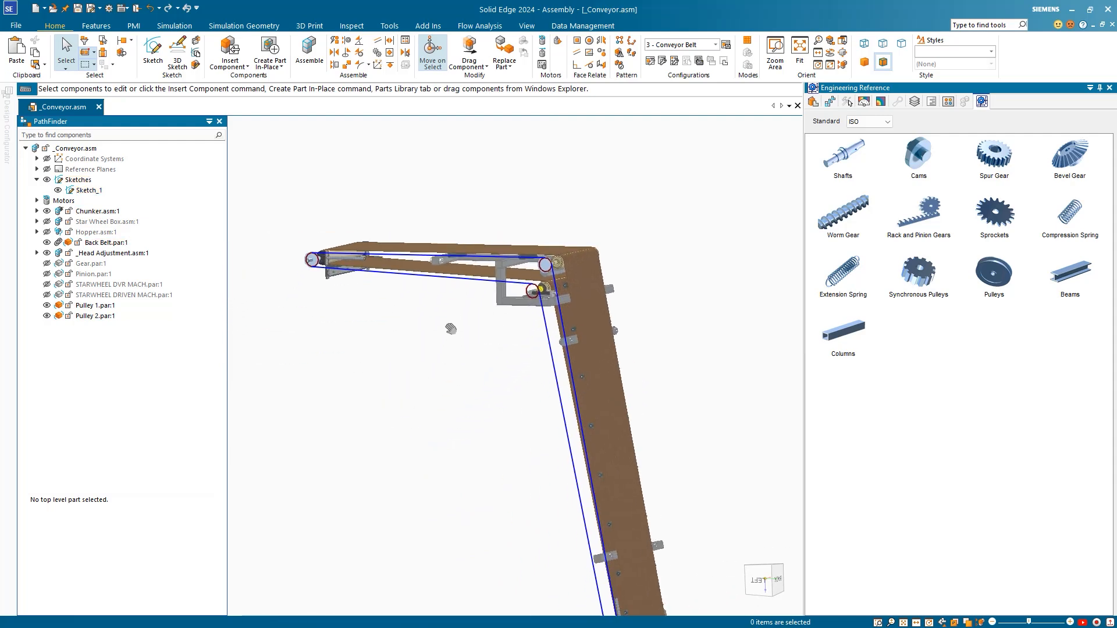
middle_click_drag(451, 329, 431, 328)
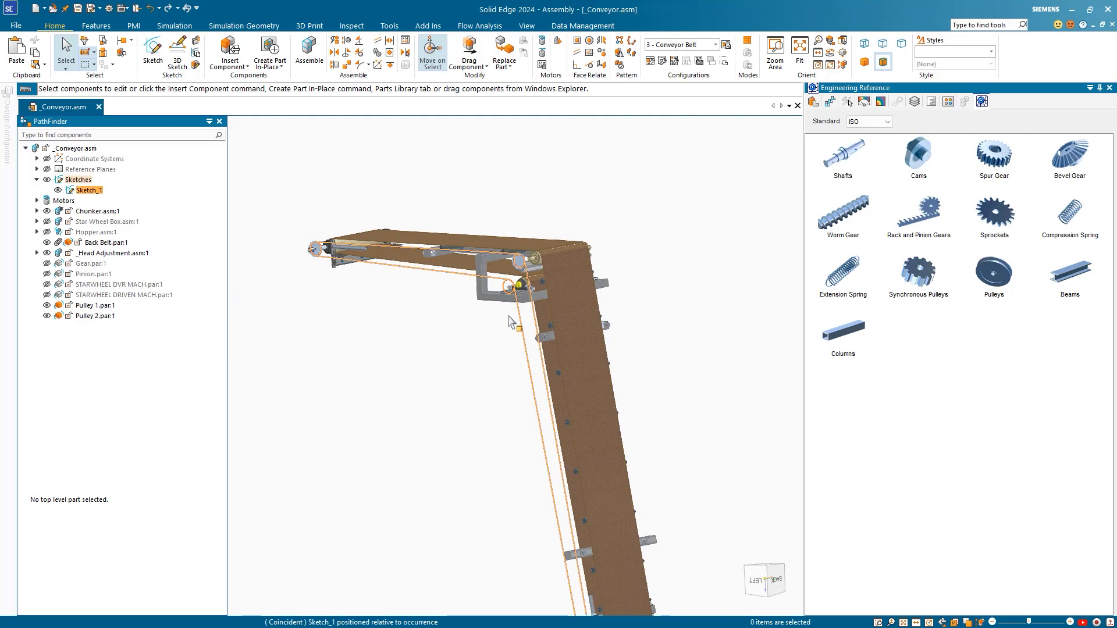
middle_click_drag(468, 390, 424, 279, "shift")
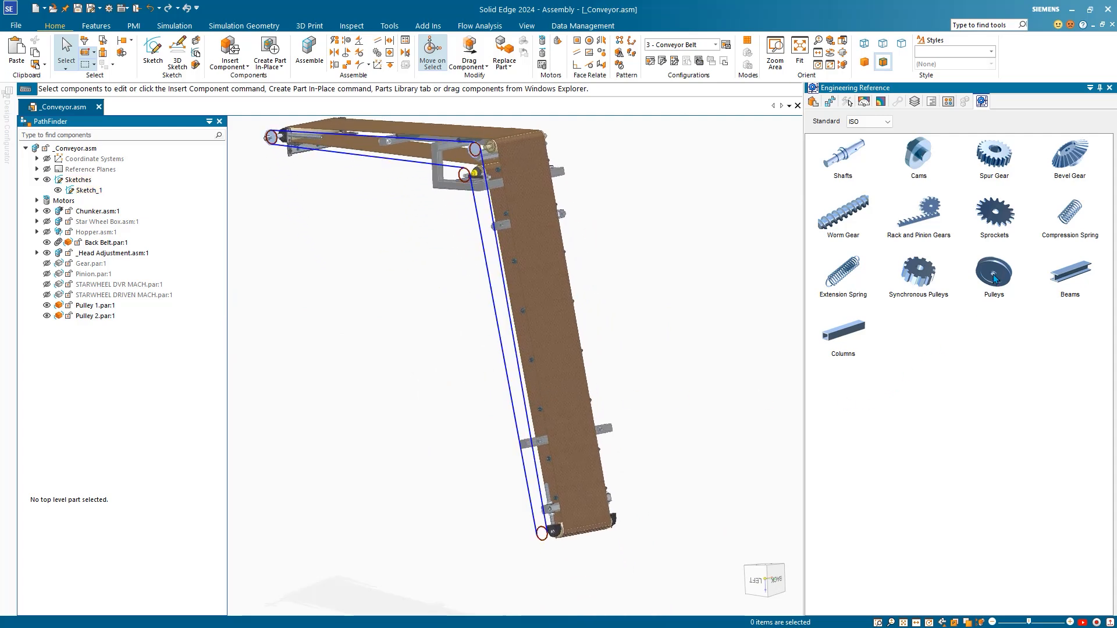
Step: Place a second Pulley 1 and axially align its axis with the belt-path sketch circle
left_click(102, 306)
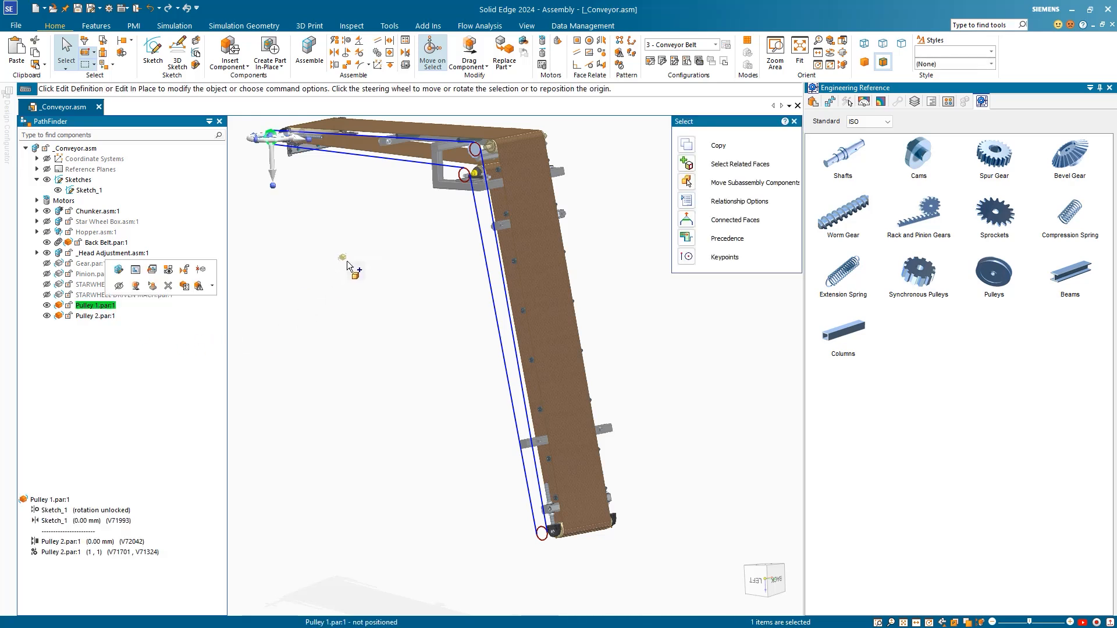
left_click_drag(347, 263, 347, 261)
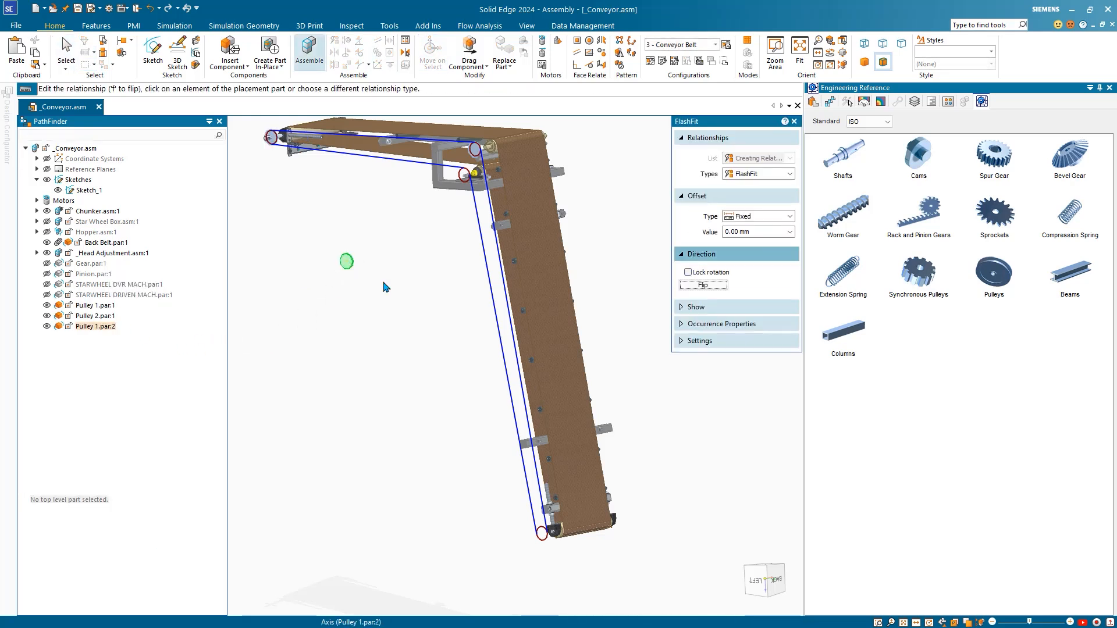
middle_click_drag(391, 273, 363, 278)
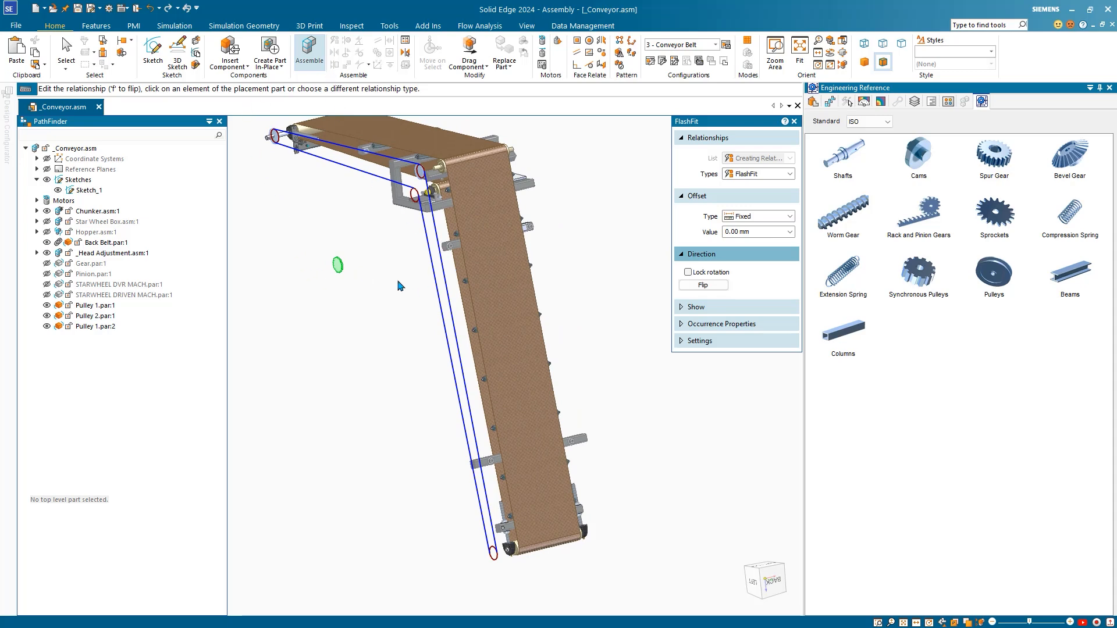
left_click(735, 174)
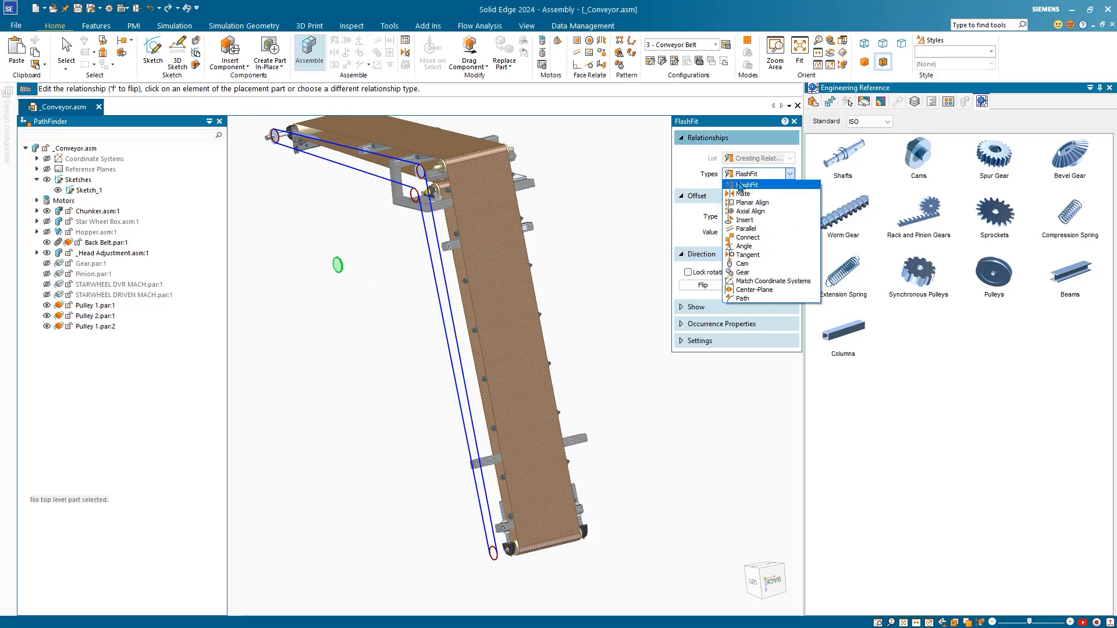
left_click(750, 212)
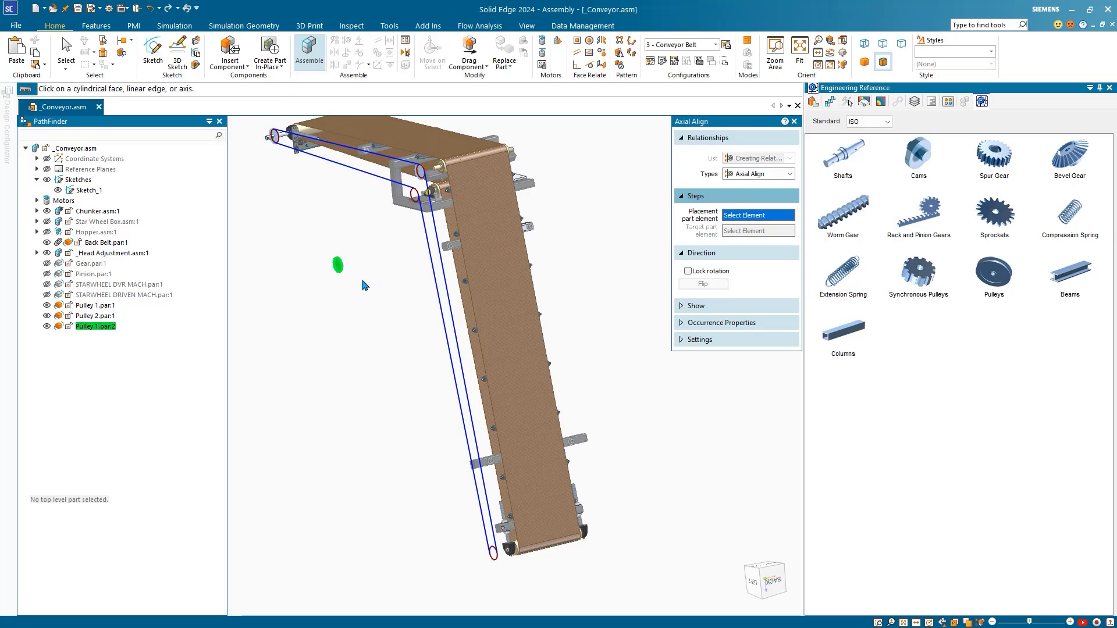
scroll(360, 282, "up", 3)
left_click(309, 249)
scroll(325, 244, "down", 5)
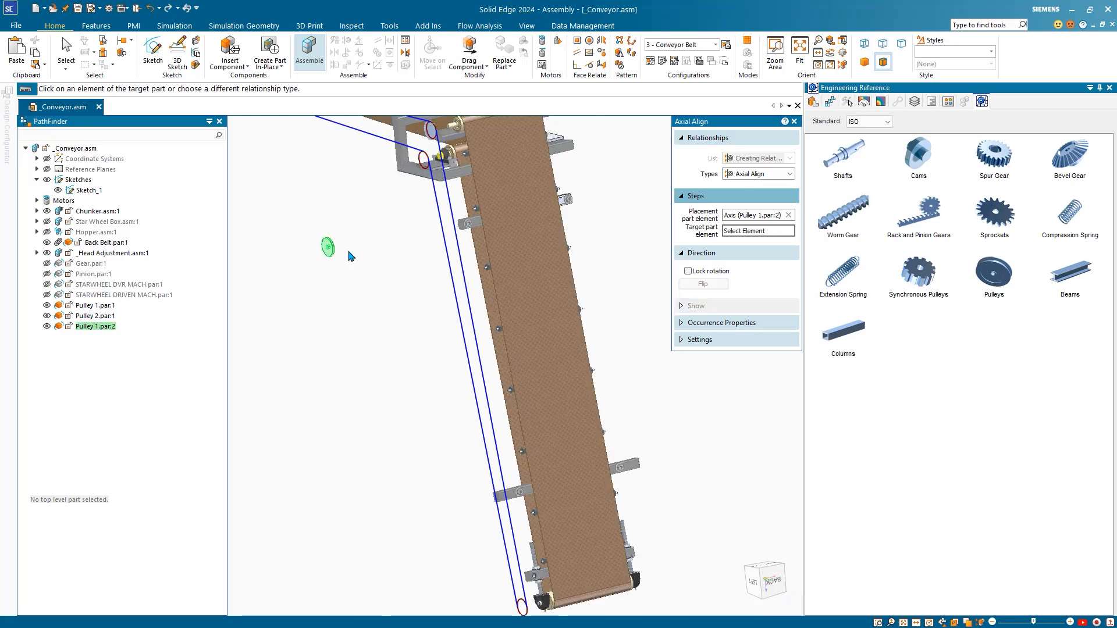
scroll(412, 192, "up", 3)
left_click(410, 190)
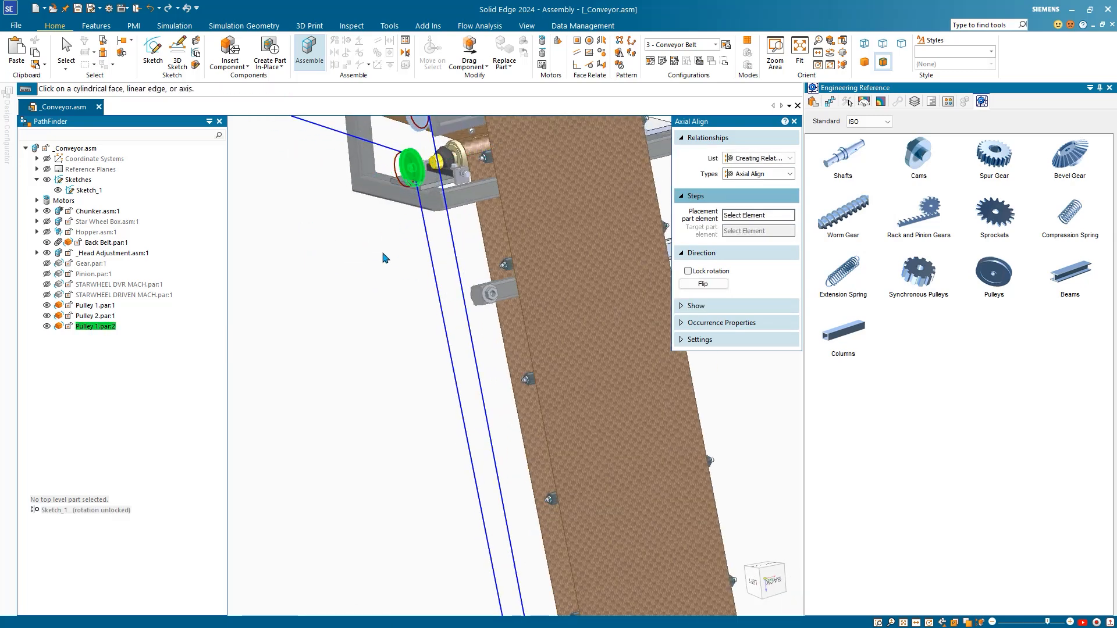
Step: Mate Pulley 1.par:2's flat face flush onto the sketch circle at the conveyor head
left_click(757, 174)
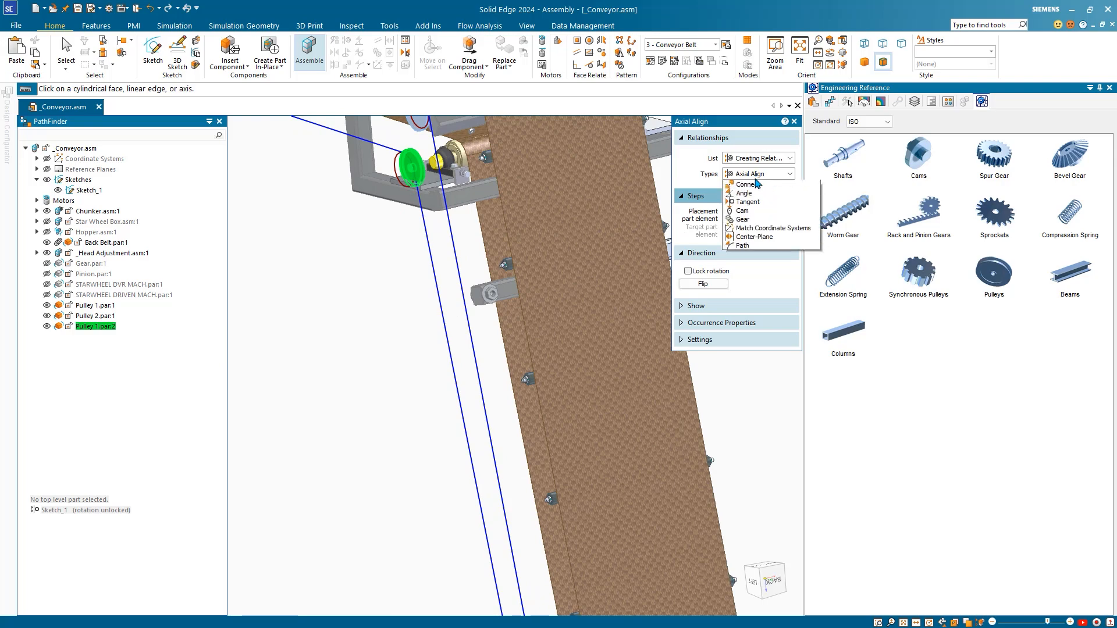
left_click(750, 184)
scroll(369, 190, "up", 5)
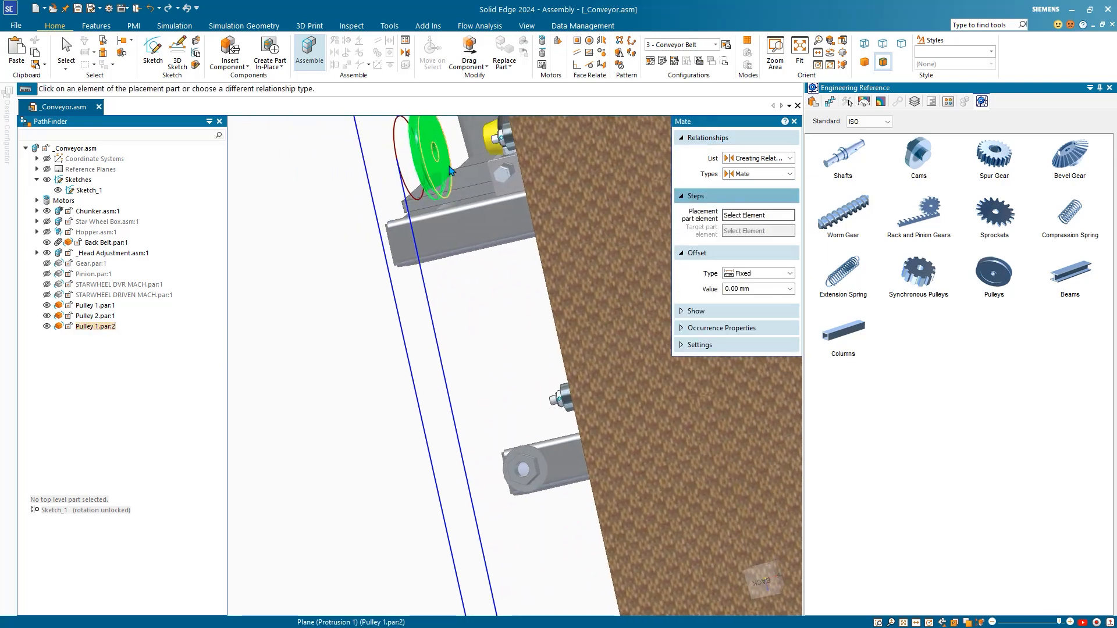
left_click(423, 196)
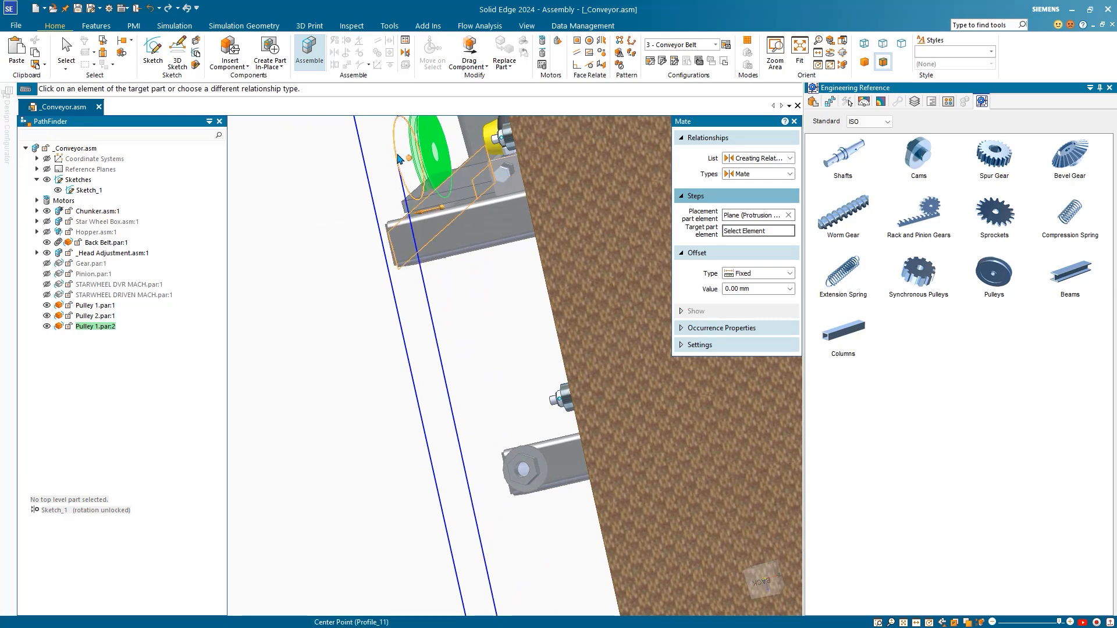
middle_click_drag(334, 184, 381, 185)
scroll(428, 220, "down", 3)
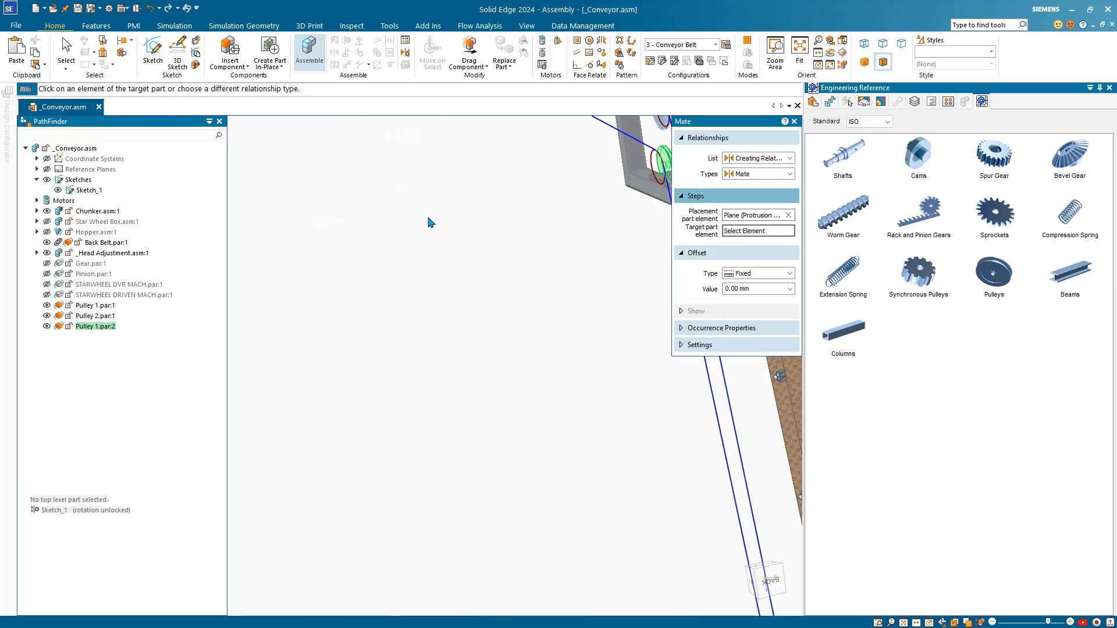
scroll(428, 219, "down", 4)
middle_click_drag(425, 230, 479, 240)
scroll(482, 236, "up", 5)
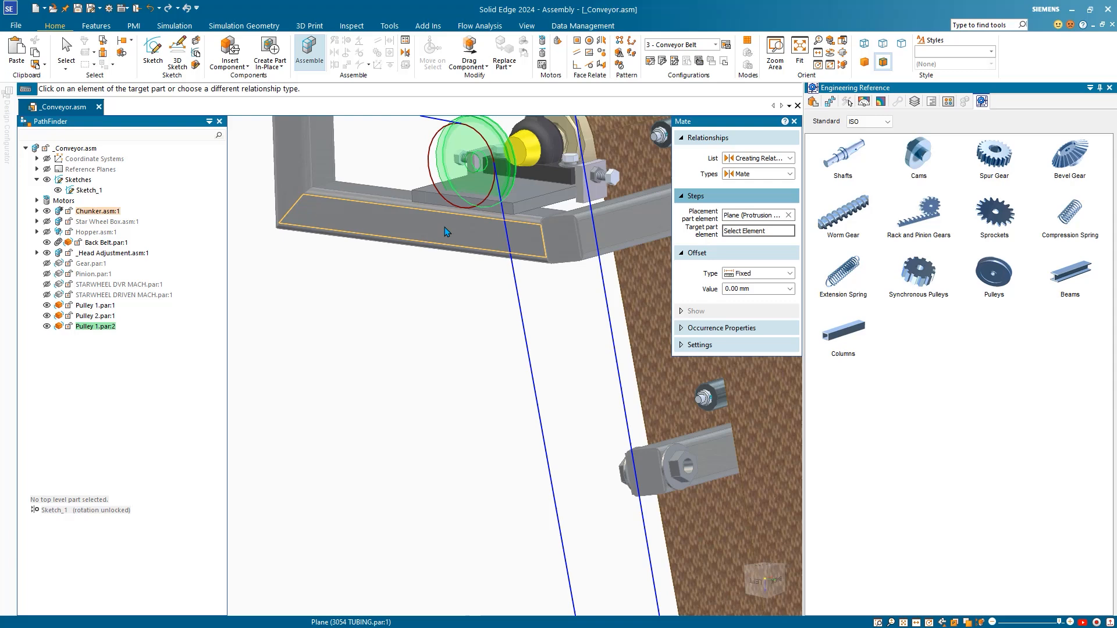
left_click(426, 165)
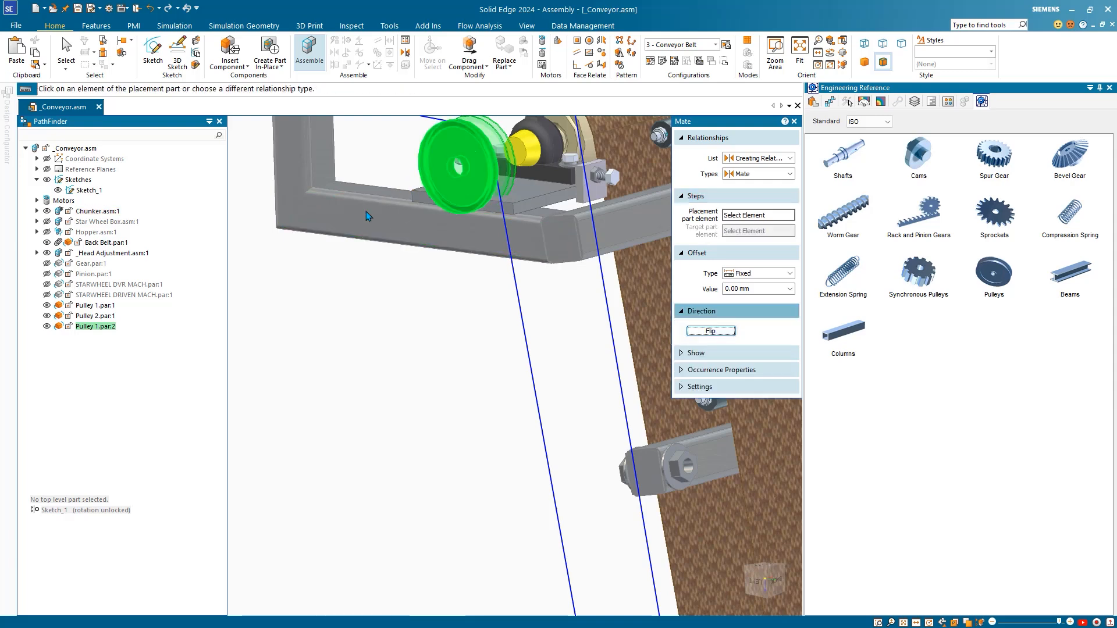
scroll(366, 211, "down", 4)
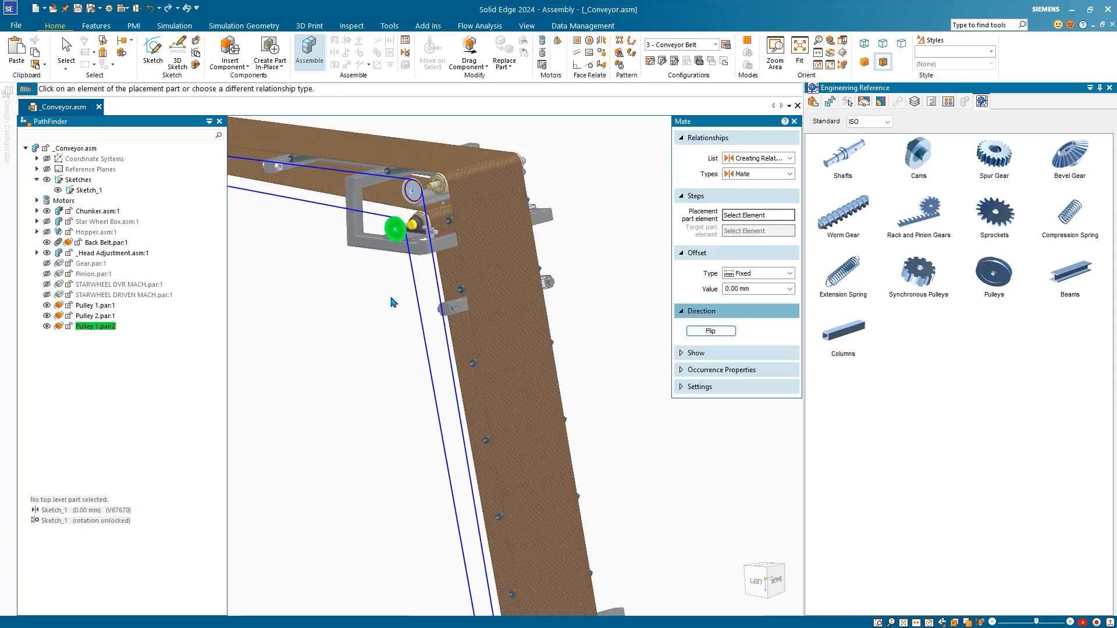
key("Escape")
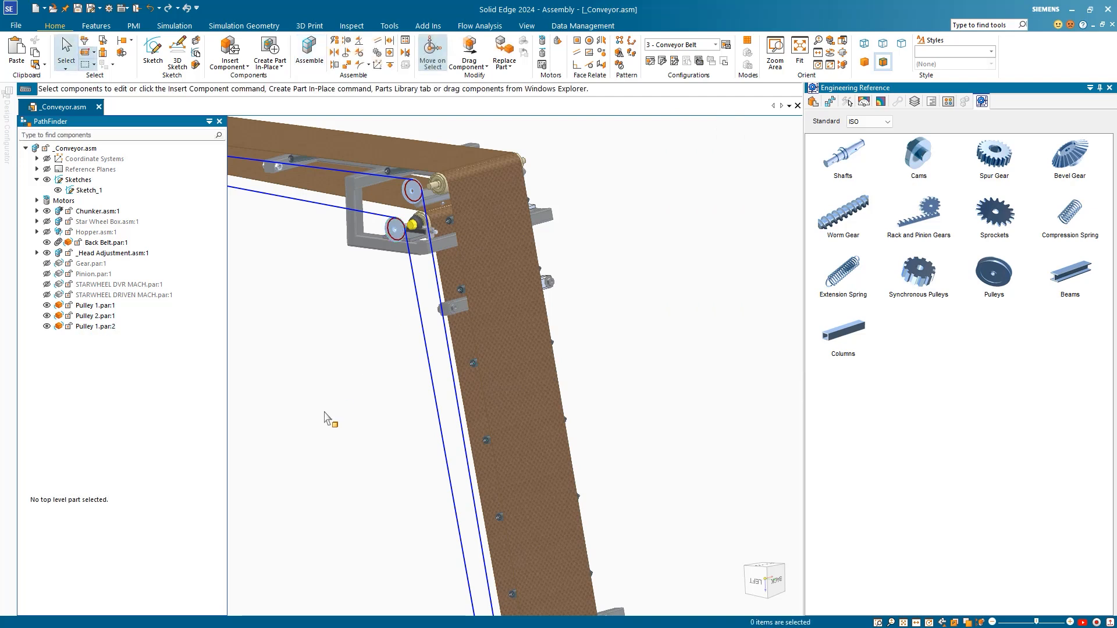
scroll(320, 438, "down", 5)
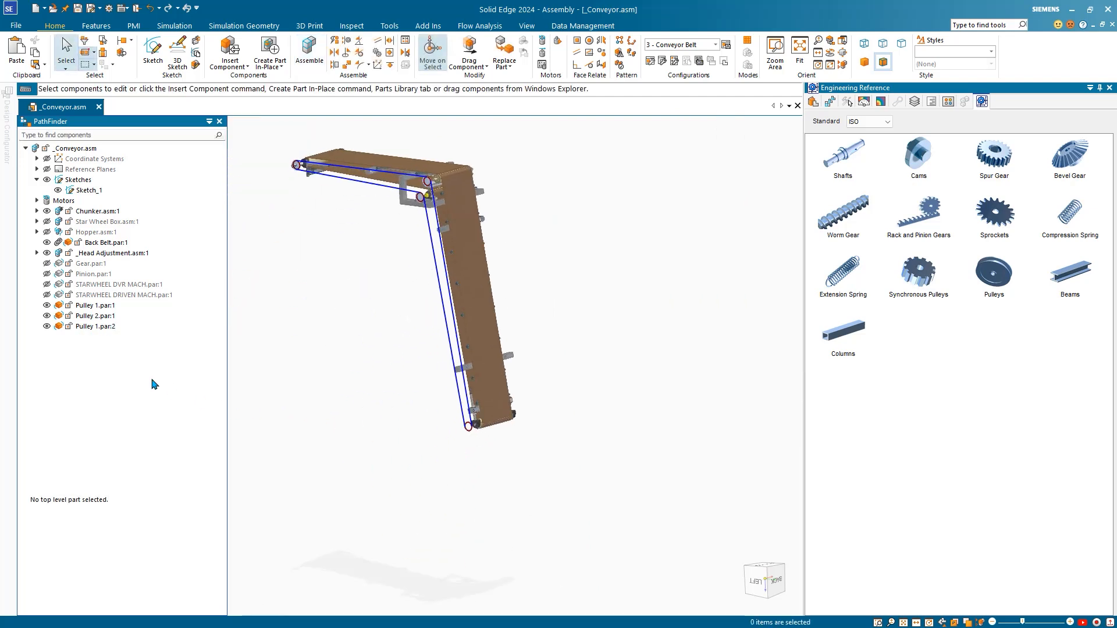
Step: Copy-paste Pulley 1.par:1 as Pulley 1.par:3 and axially align it to the lower circle
left_click(96, 306)
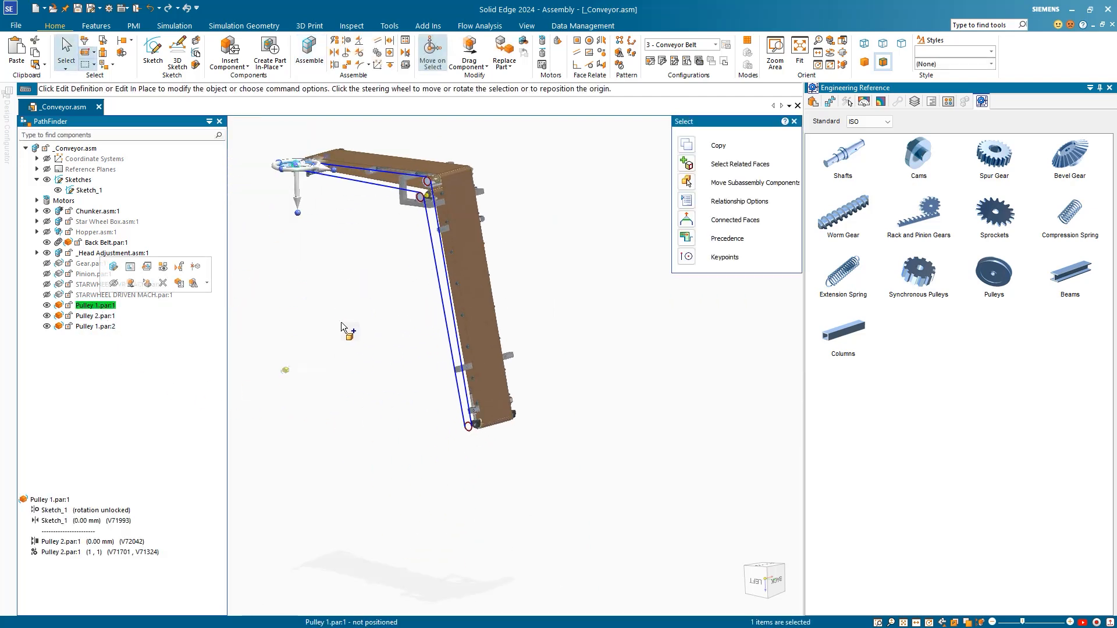
key("ctrl+c")
key("ctrl+v")
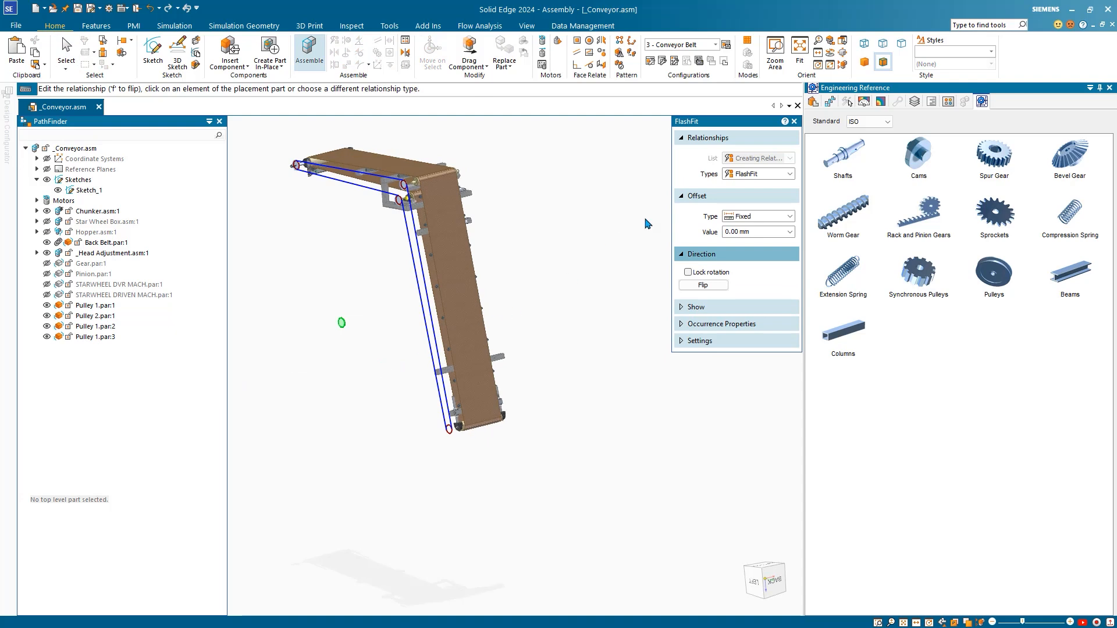
left_click(751, 175)
key("Down")
key("Down")
key("Down")
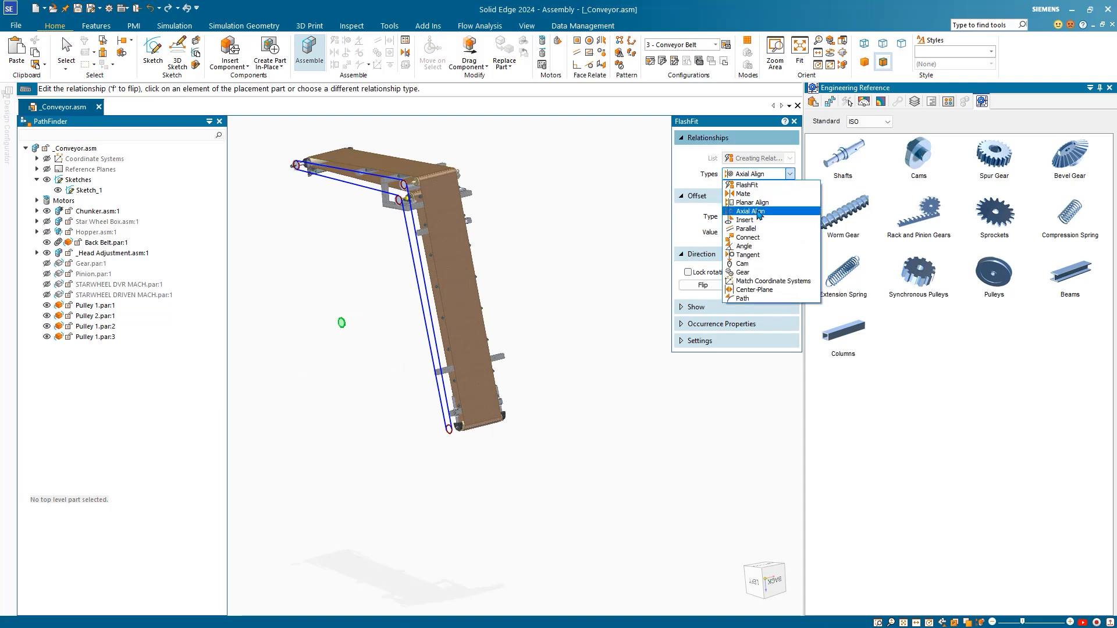
key("Return")
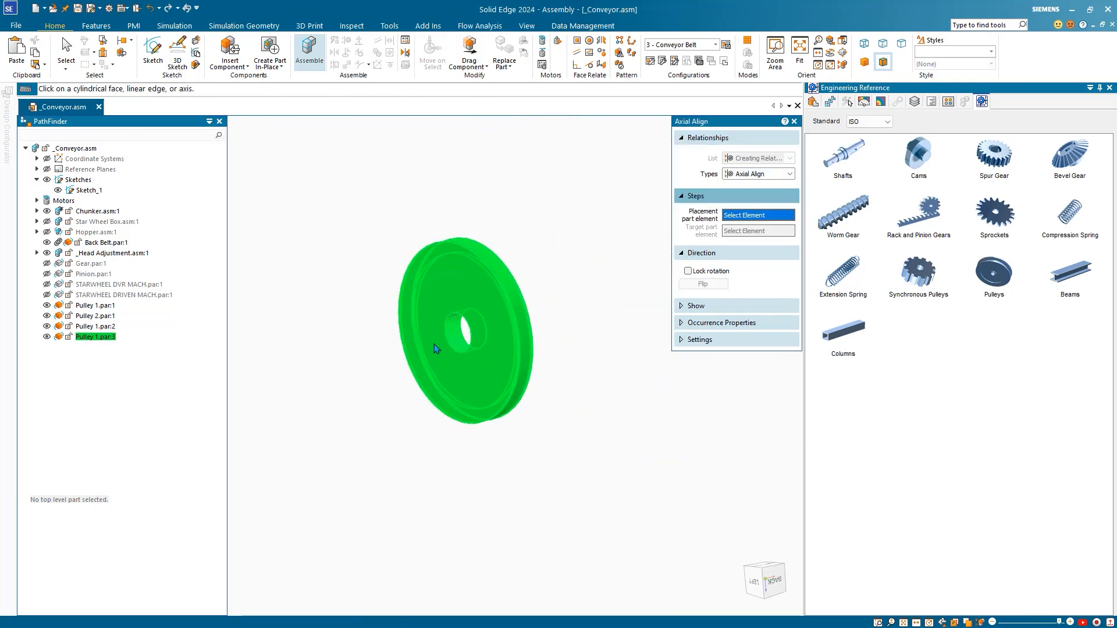
left_click(448, 345)
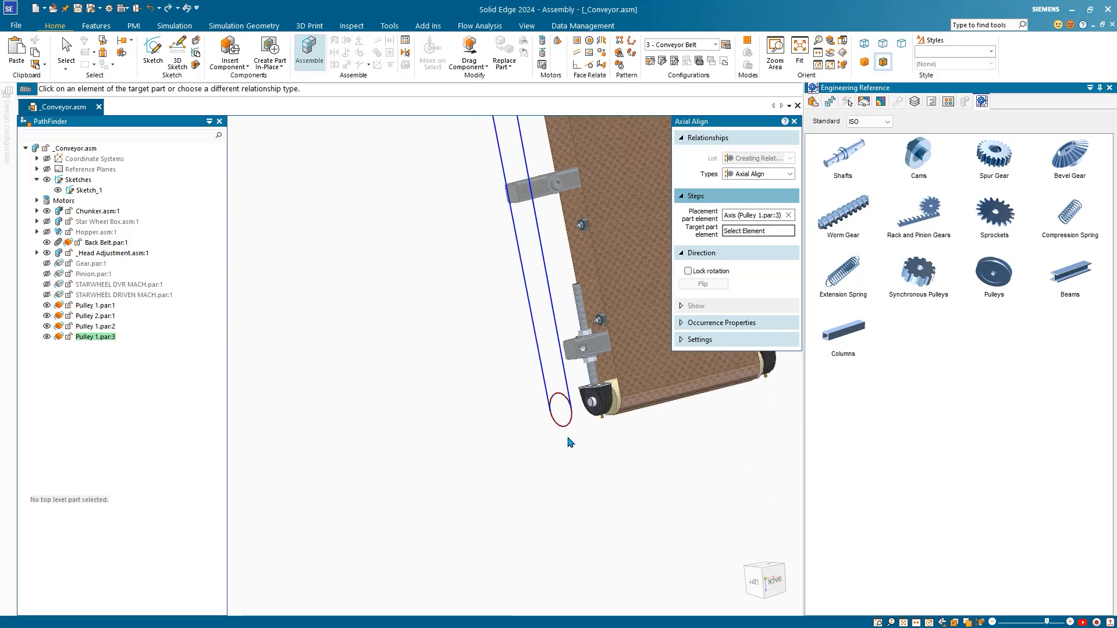
left_click(565, 428)
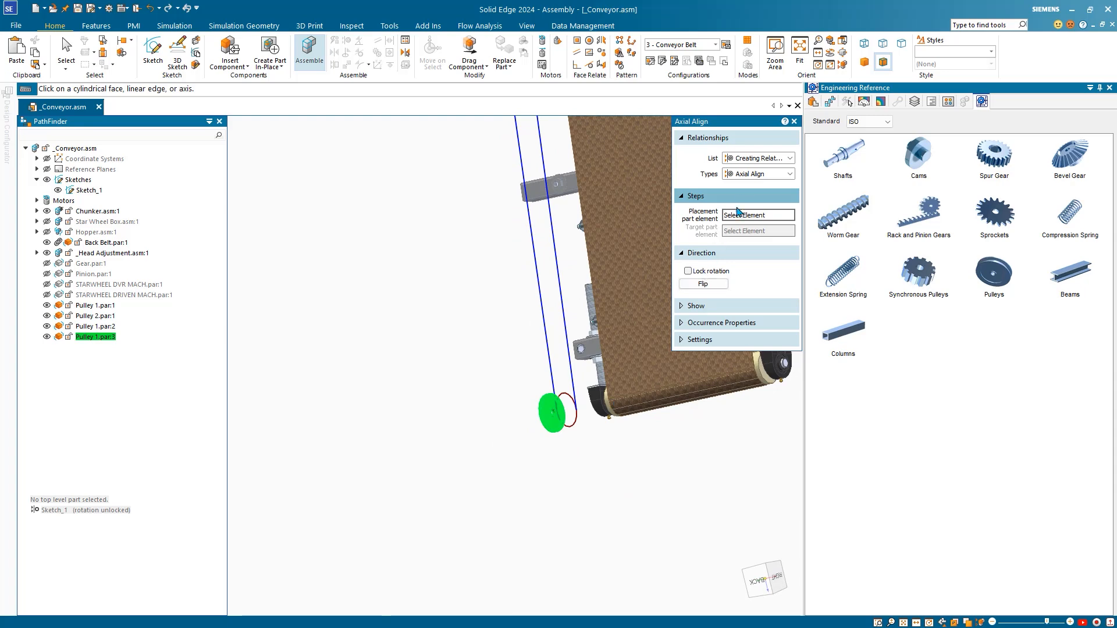
Step: Mate Pulley 1.par:3's flat face flush onto the lower sketch circle
left_click(749, 175)
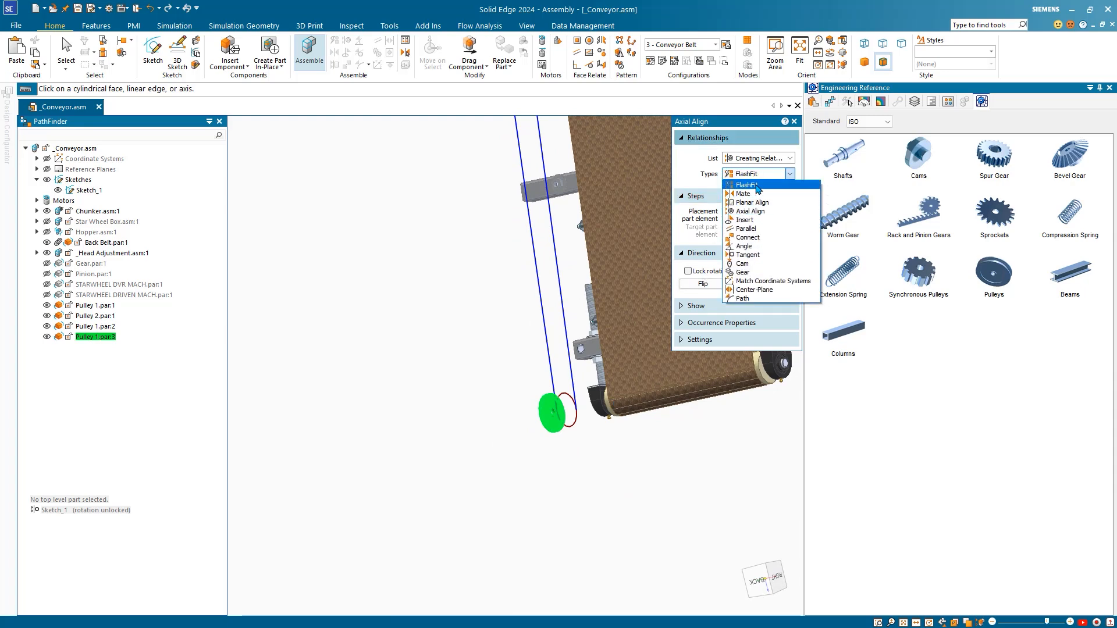
left_click(752, 195)
scroll(560, 443, "up", 4)
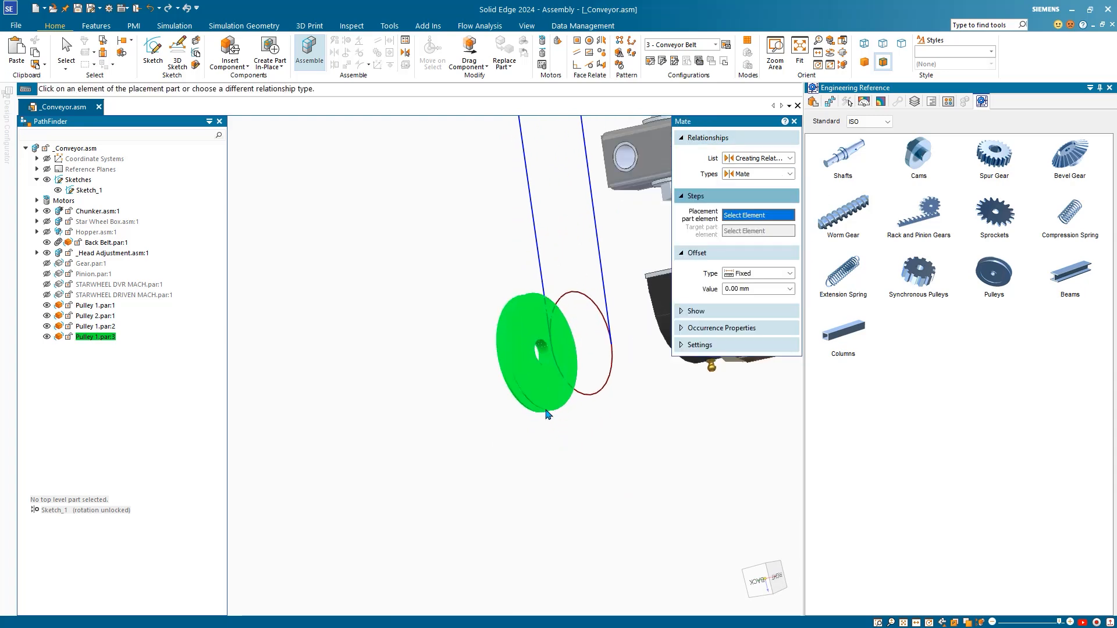
left_click(545, 397)
left_click(590, 399)
scroll(567, 425, "down", 4)
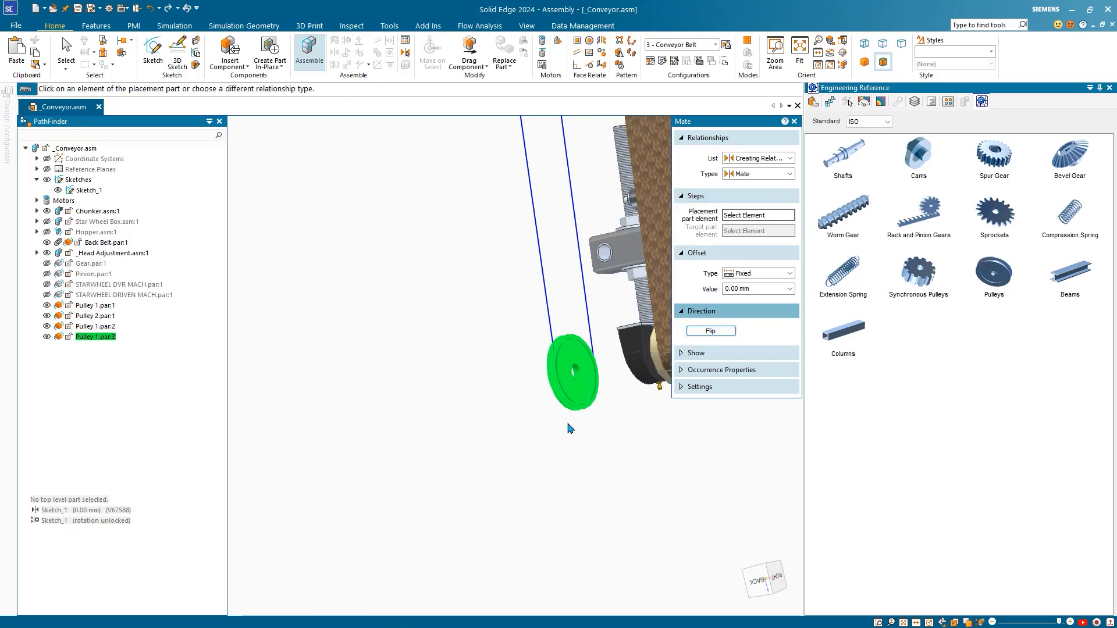
key("Escape")
scroll(451, 469, "down", 7)
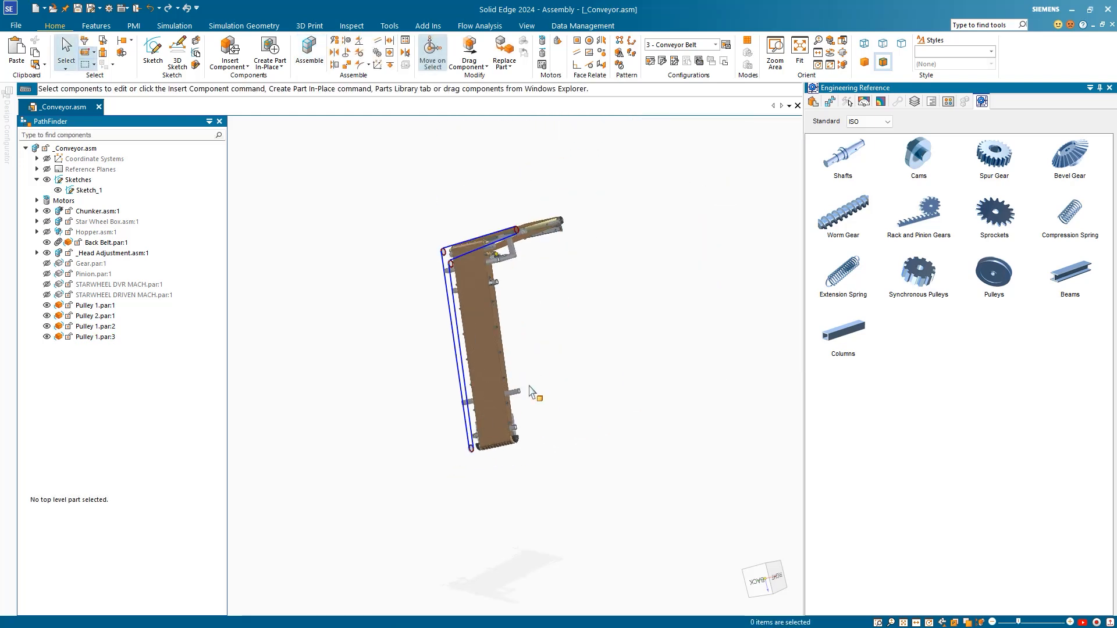
middle_click_drag(533, 391, 690, 366)
middle_click_drag(560, 364, 566, 339)
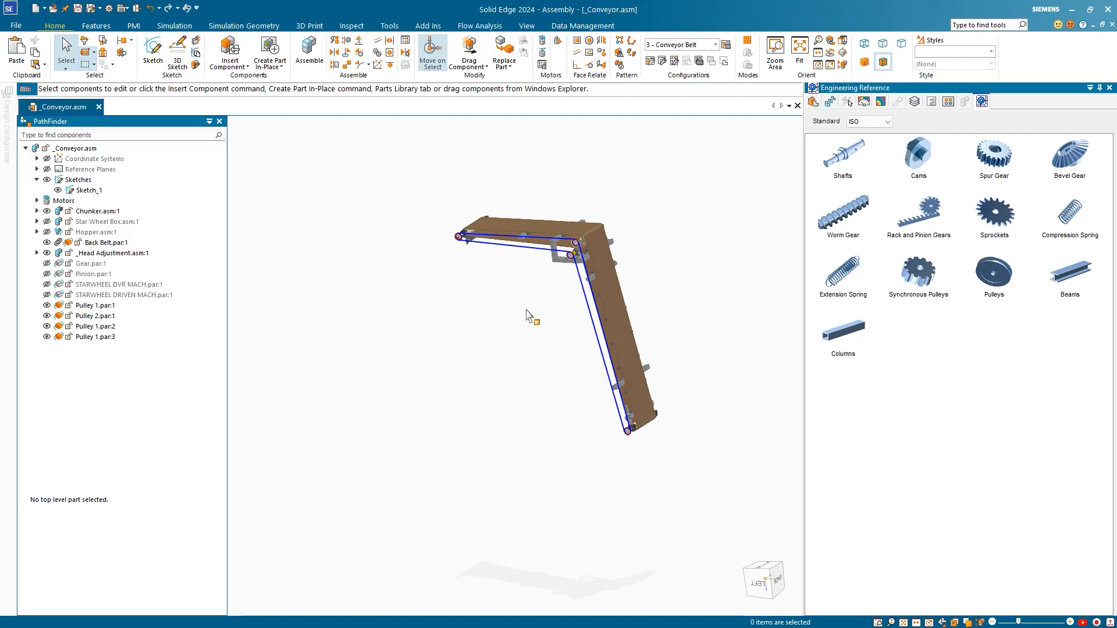
scroll(389, 238, "up", 3)
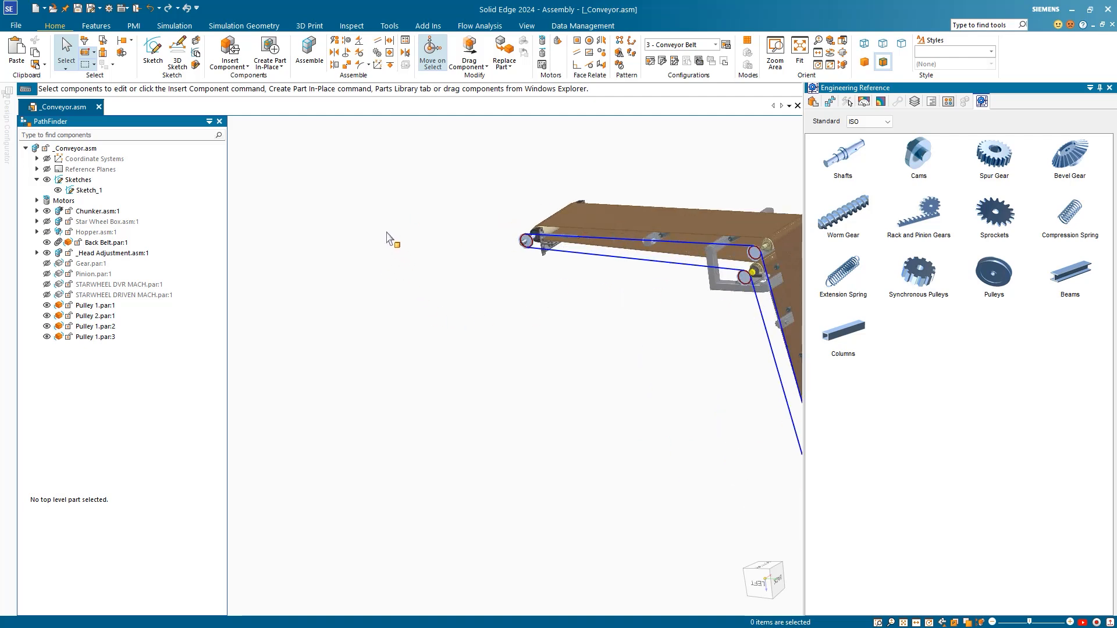
scroll(439, 274, "down", 1)
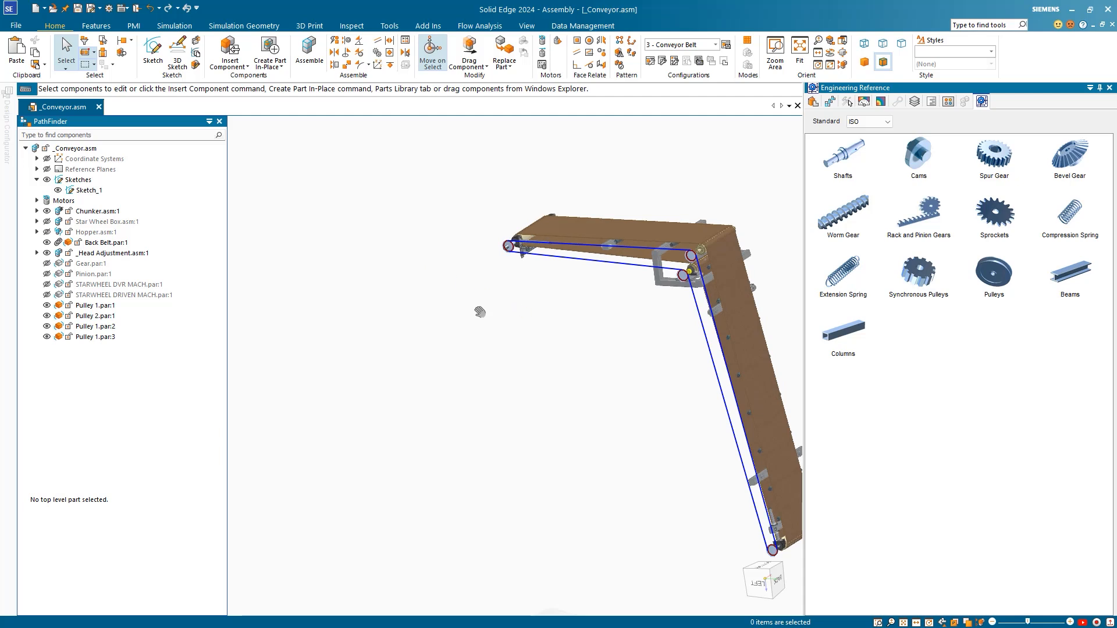
middle_click_drag(480, 313, 435, 343)
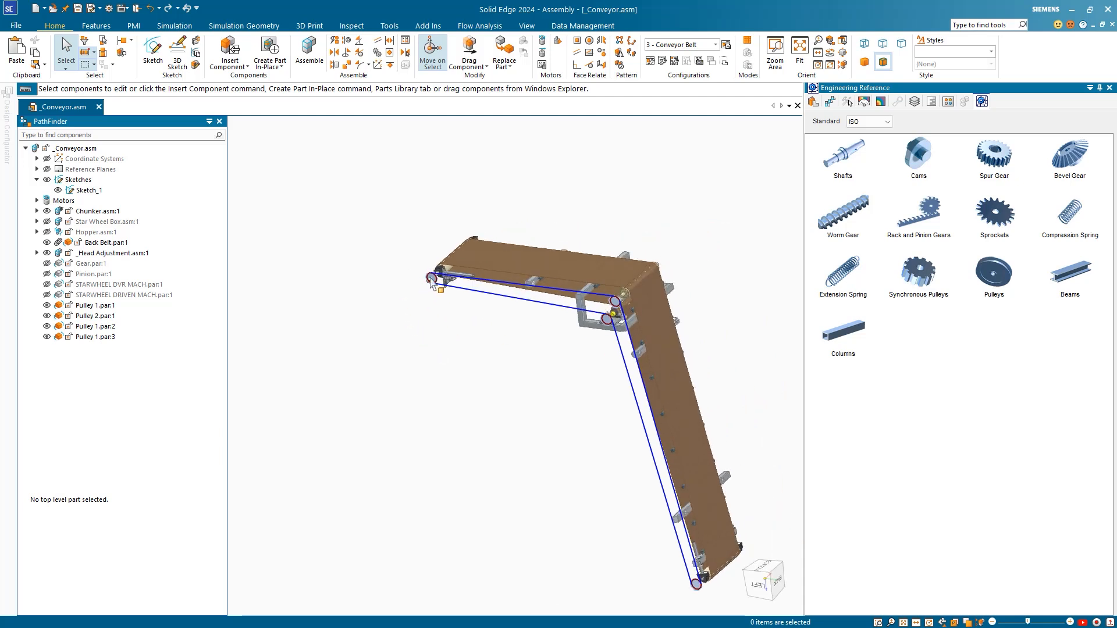
scroll(431, 281, "up", 5)
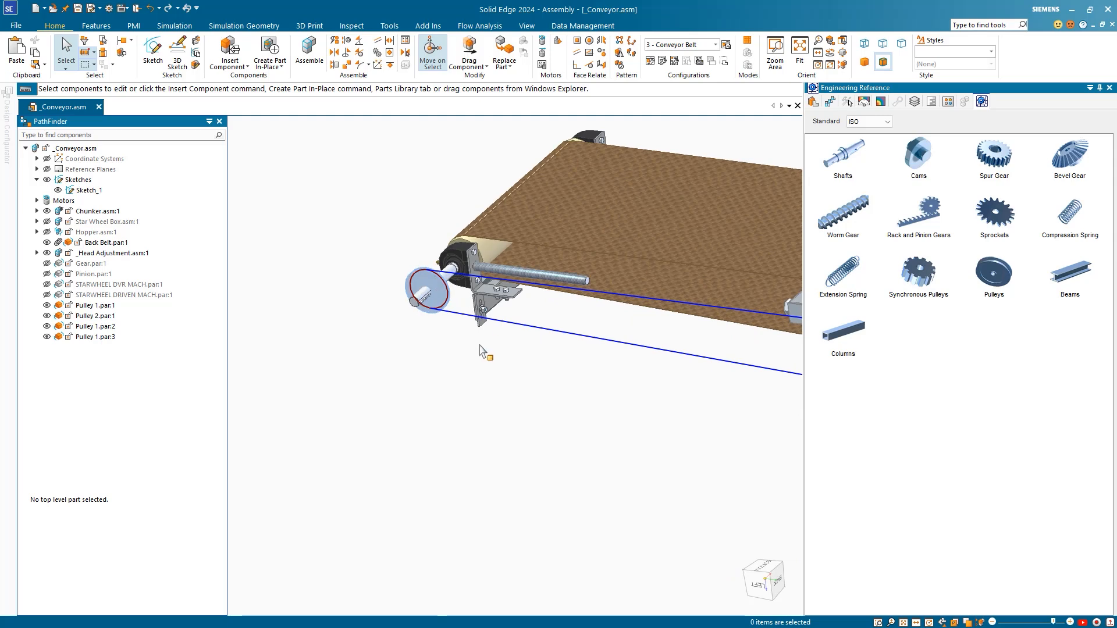
scroll(476, 347, "down", 3)
scroll(466, 347, "down", 2)
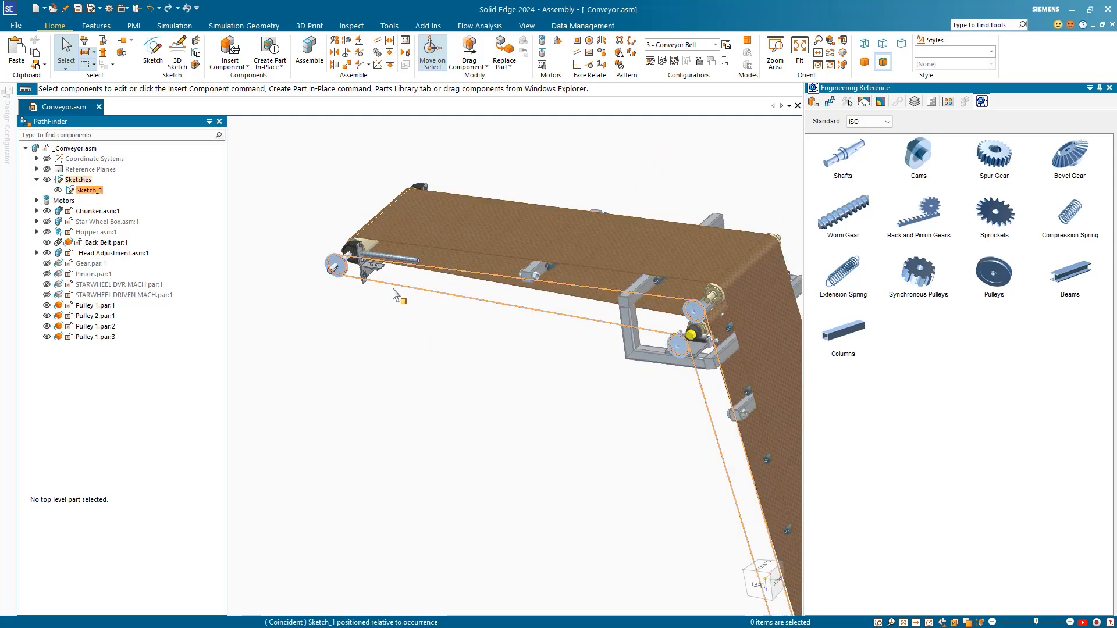
Step: Goal-seek Sketch_1's belt perimeter to a 9000 mm target and close the sketch
left_click(88, 190)
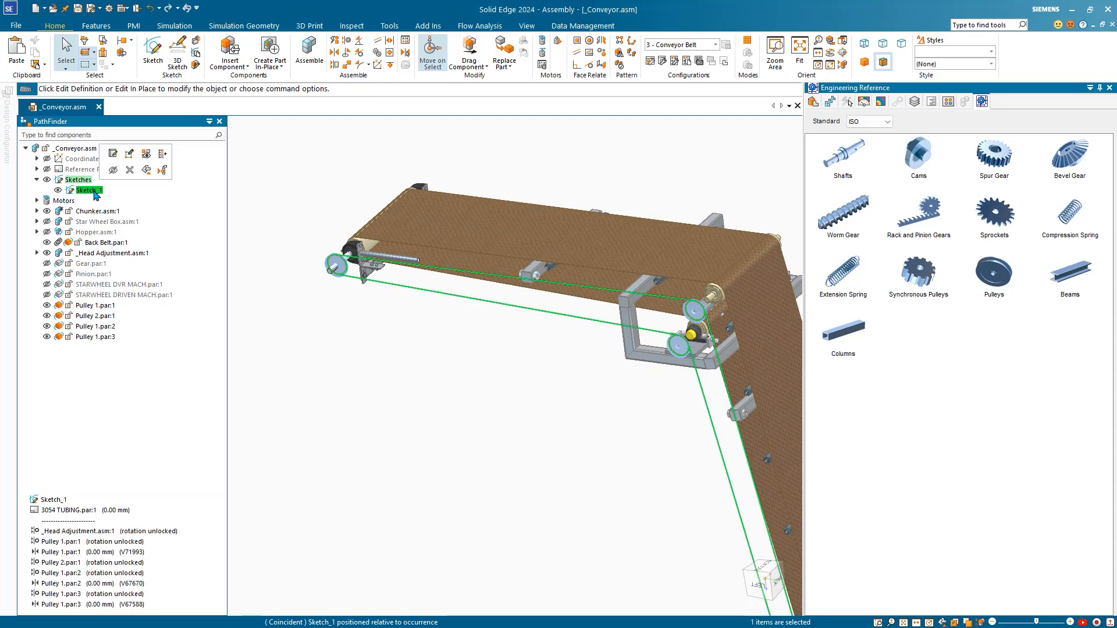
left_click(129, 153)
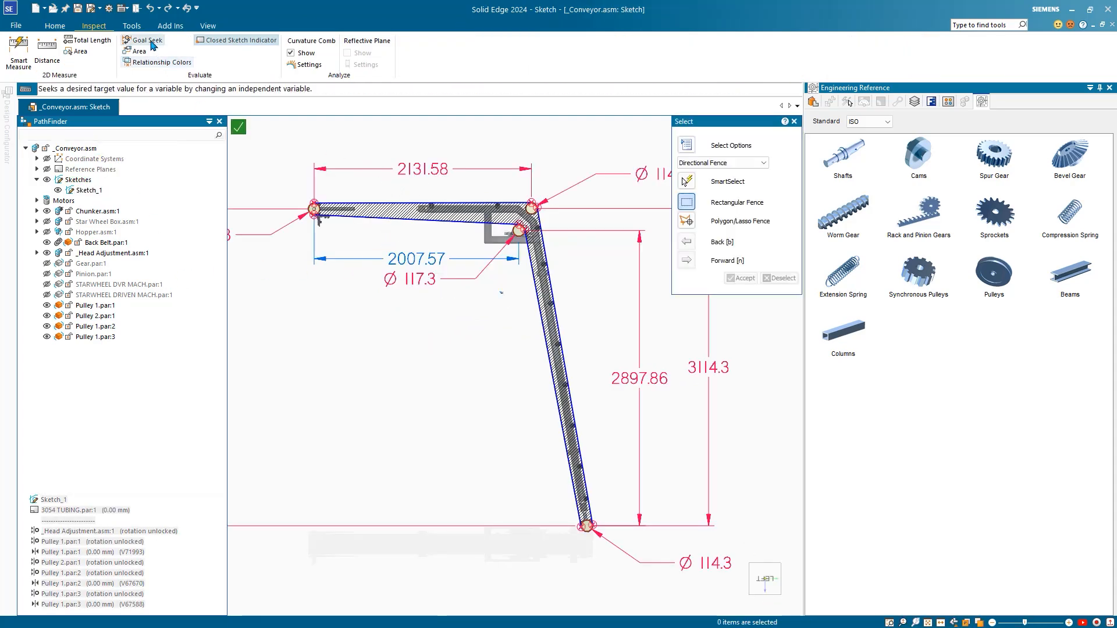
left_click(143, 40)
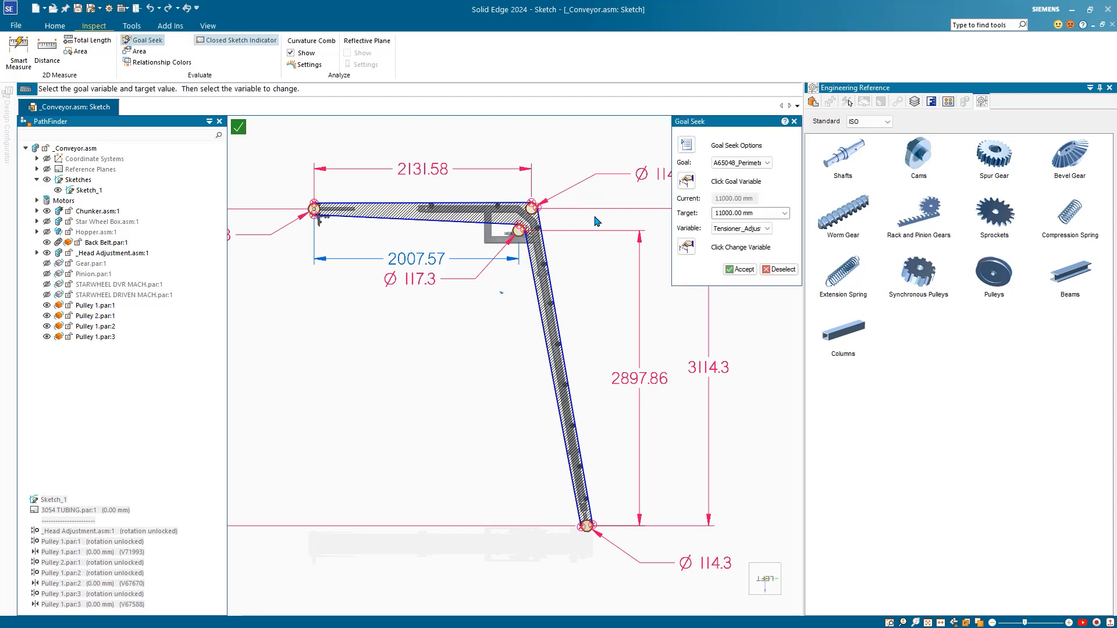
left_click(765, 214)
left_click(742, 270)
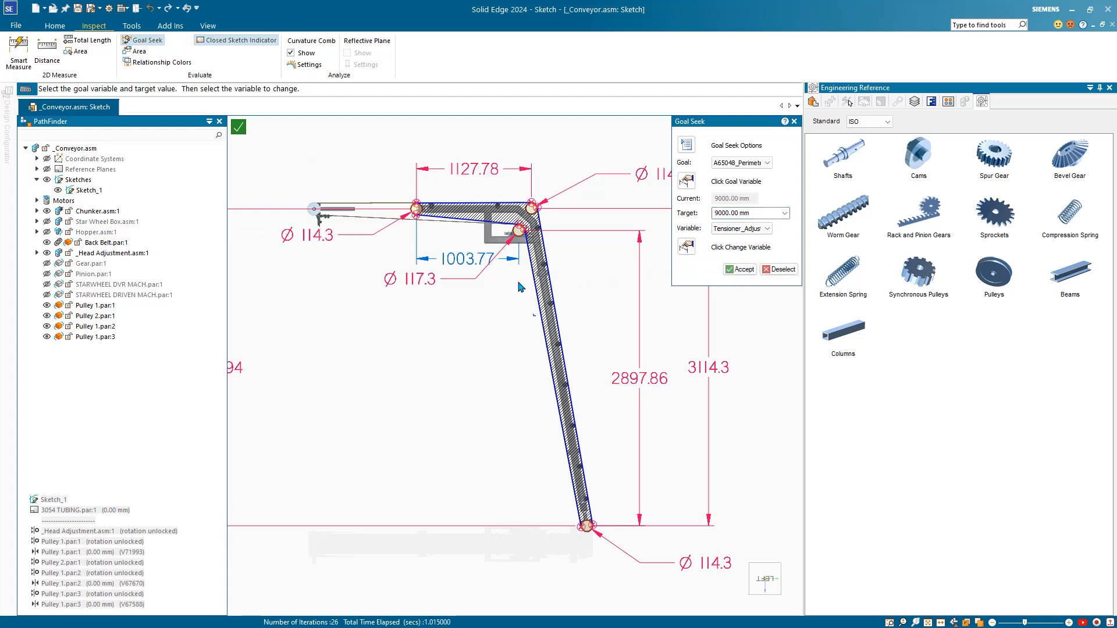
left_click(238, 128)
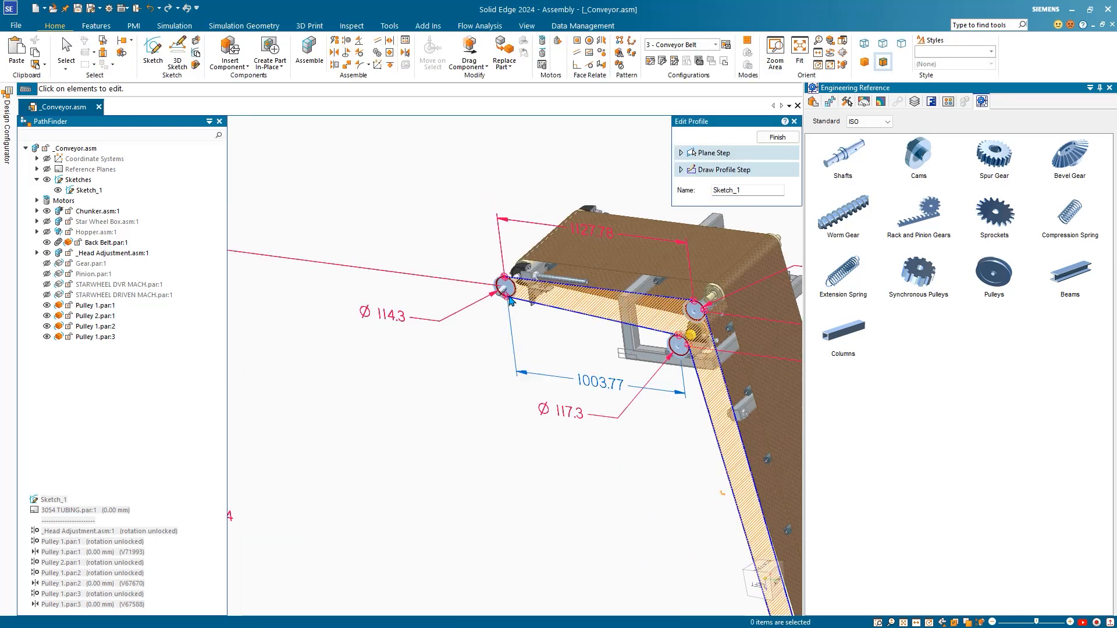
Step: Exit Edit Profile to return to the 3D conveyor assembly
key("Escape")
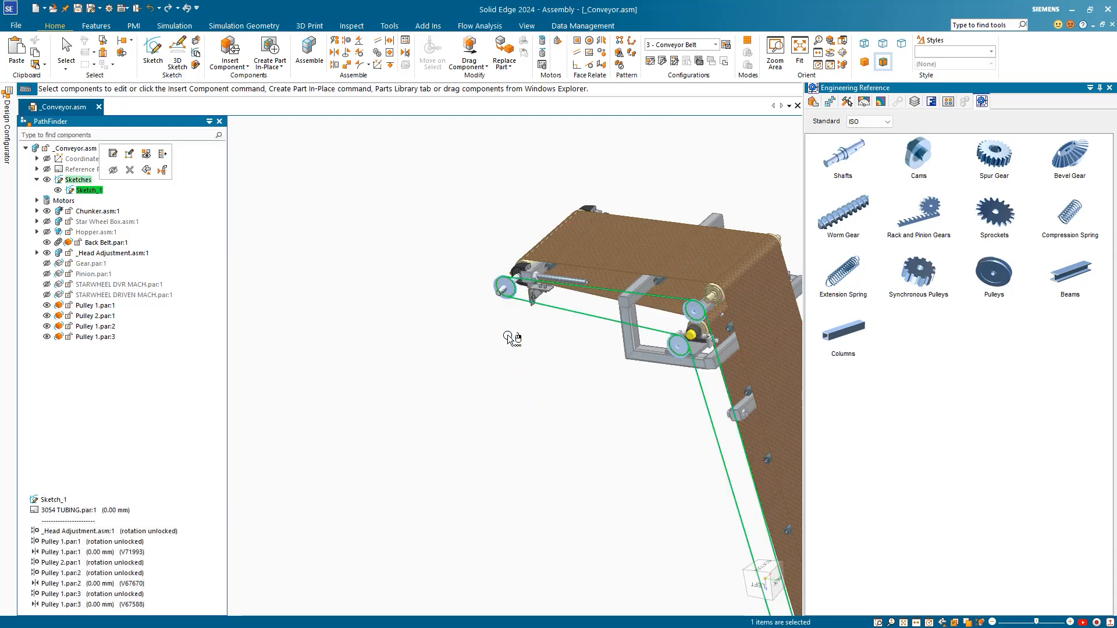
scroll(507, 334, "up", 2)
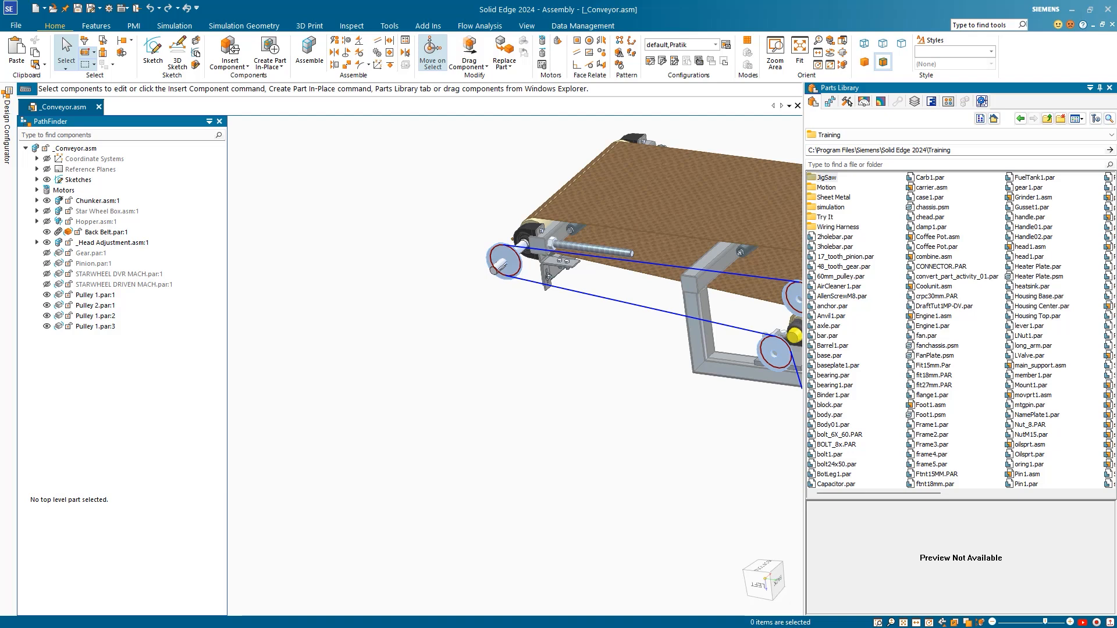
Step: Apply the 4 - Frame Clamps display configuration and acknowledge its warning
left_click(715, 45)
left_click(654, 91)
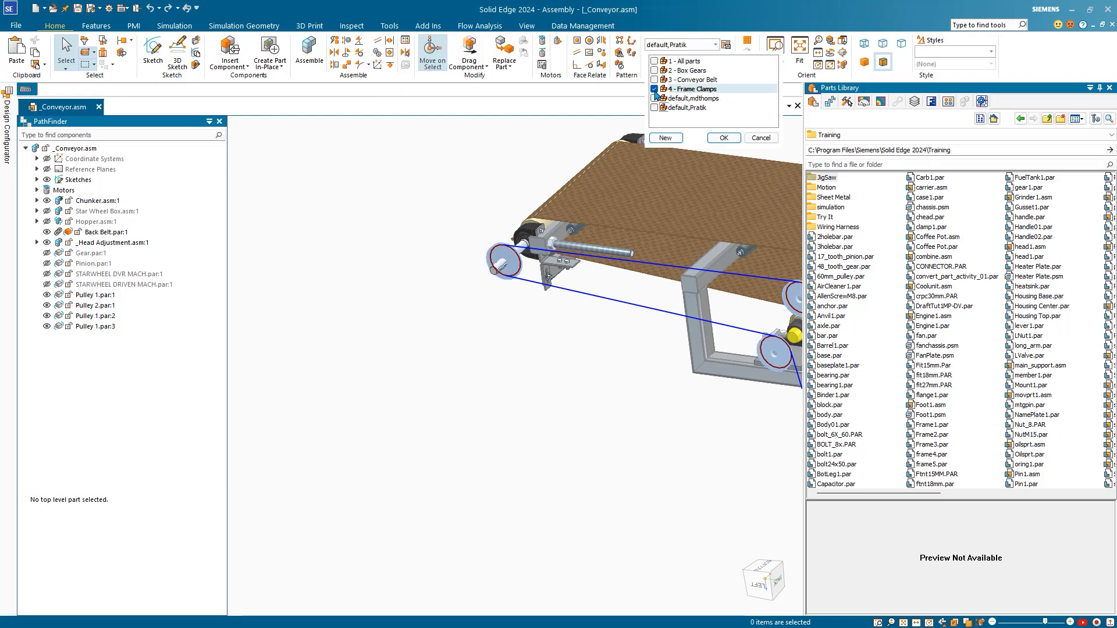
left_click(725, 136)
left_click(644, 350)
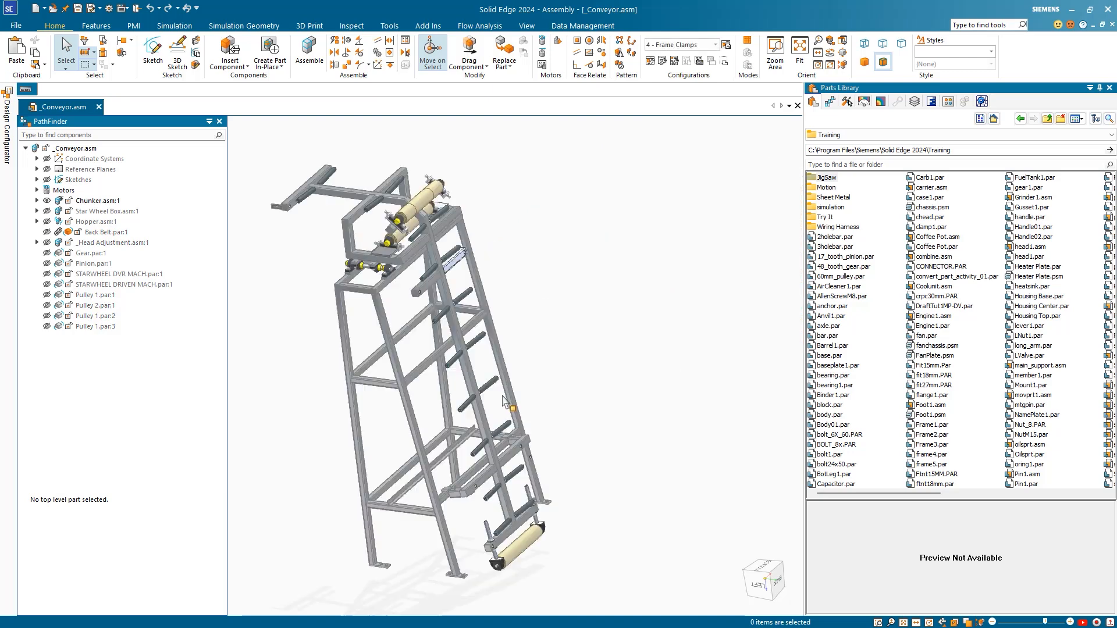
Step: Inspect the conveyor frame and launch Insert Components from 3Dfindit.com
scroll(482, 414, "up", 8)
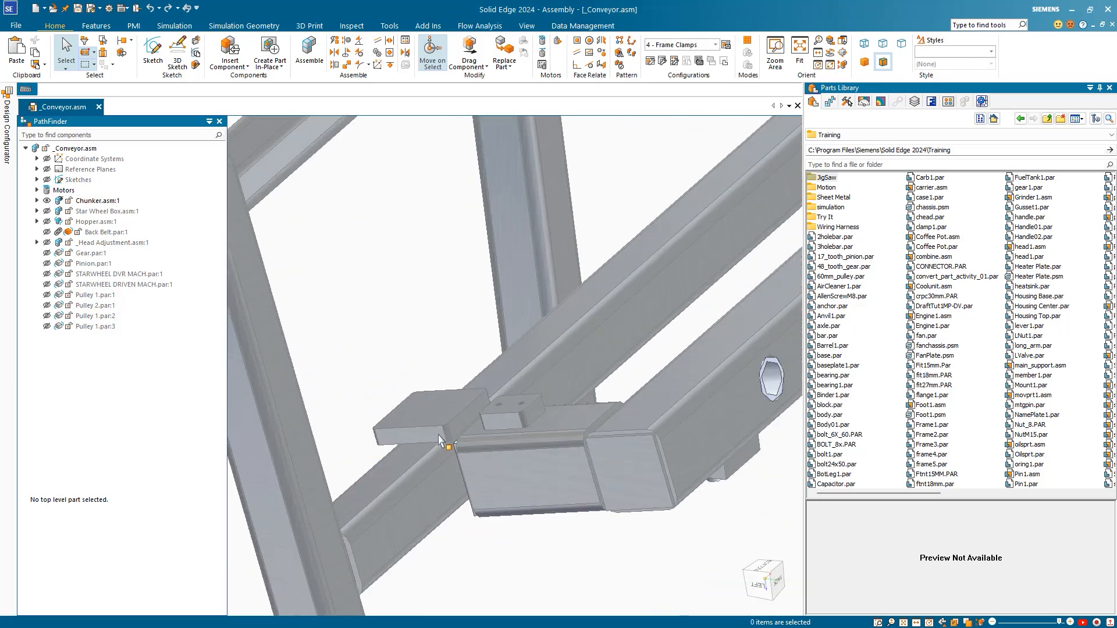
scroll(482, 437, "up", 3)
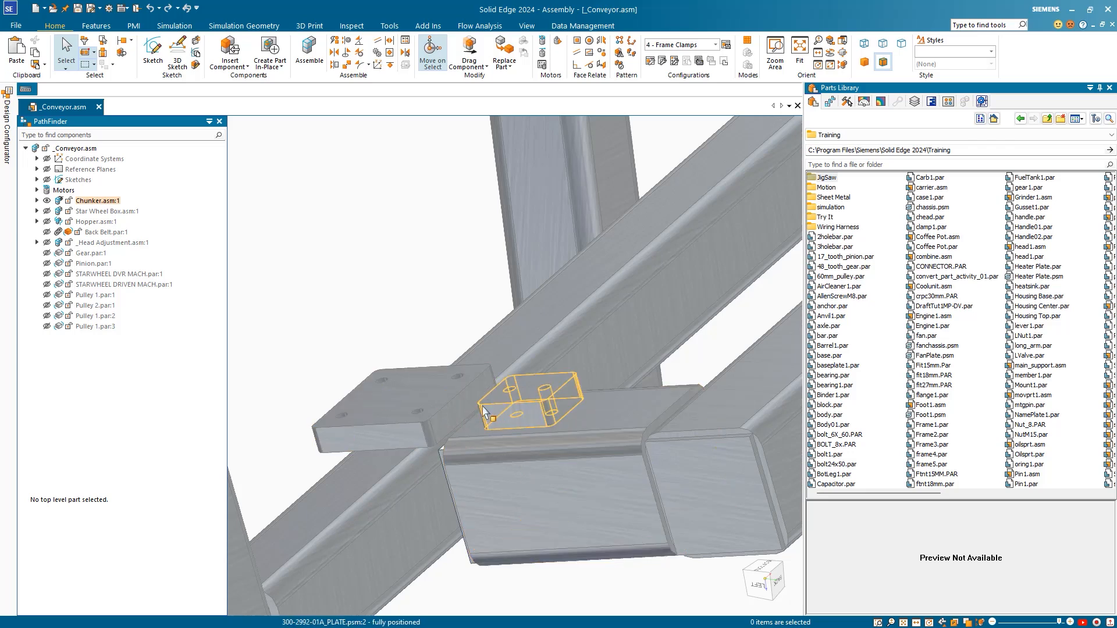
scroll(516, 435, "down", 3)
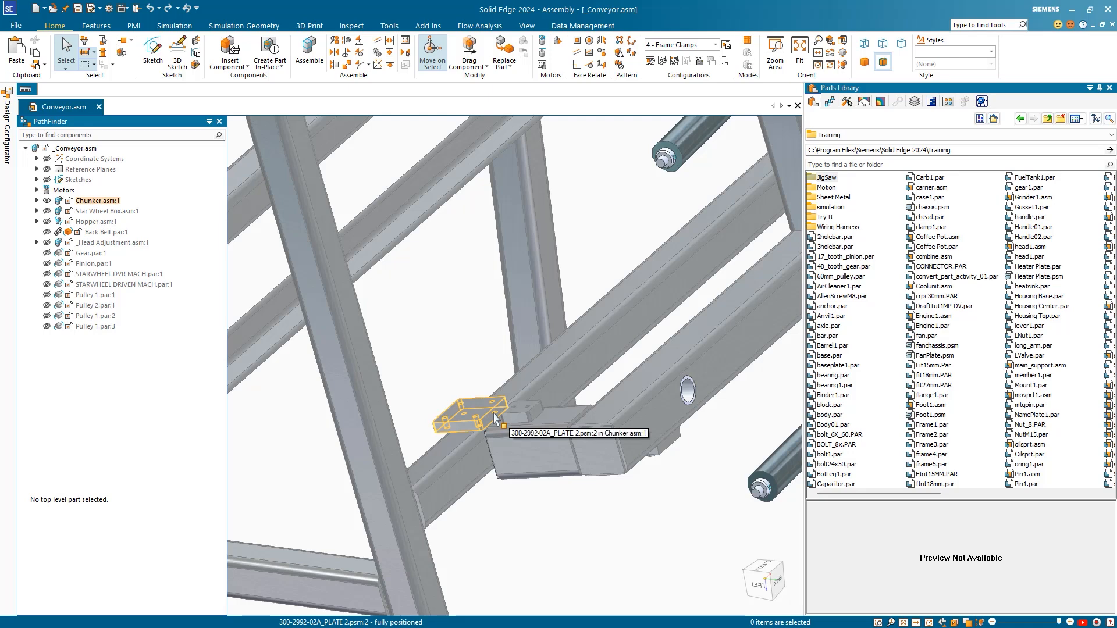
scroll(495, 418, "down", 2)
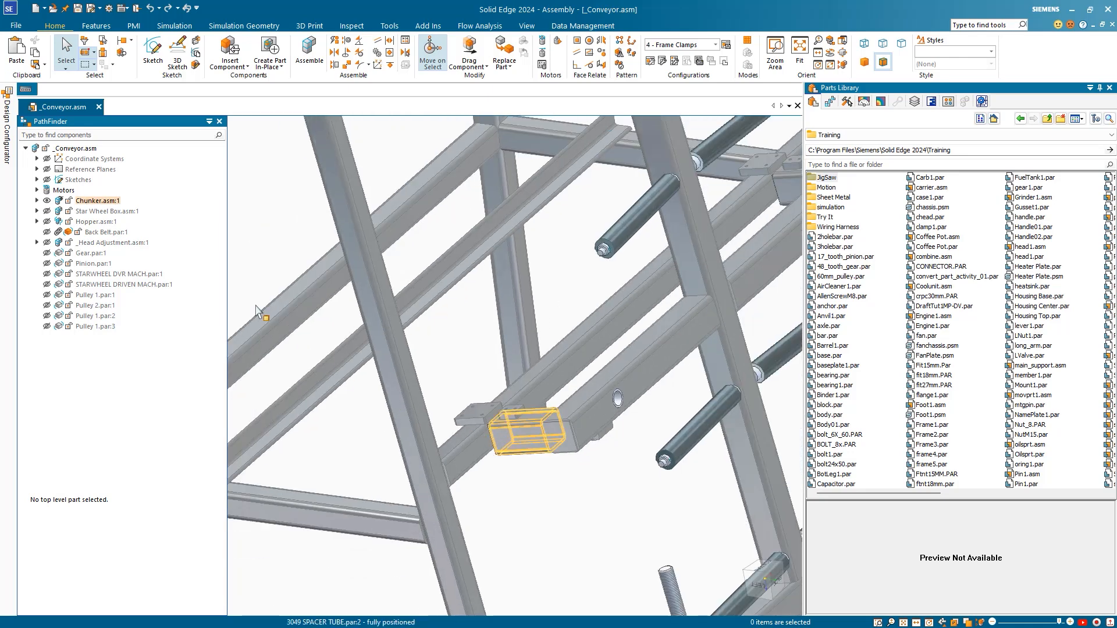
left_click(230, 64)
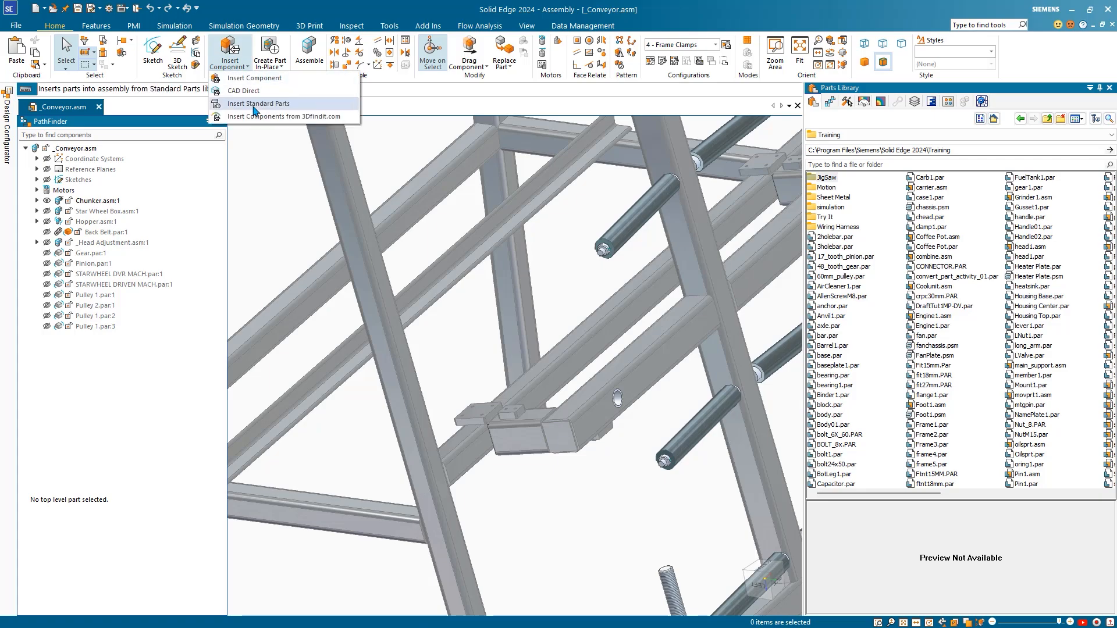
left_click(259, 118)
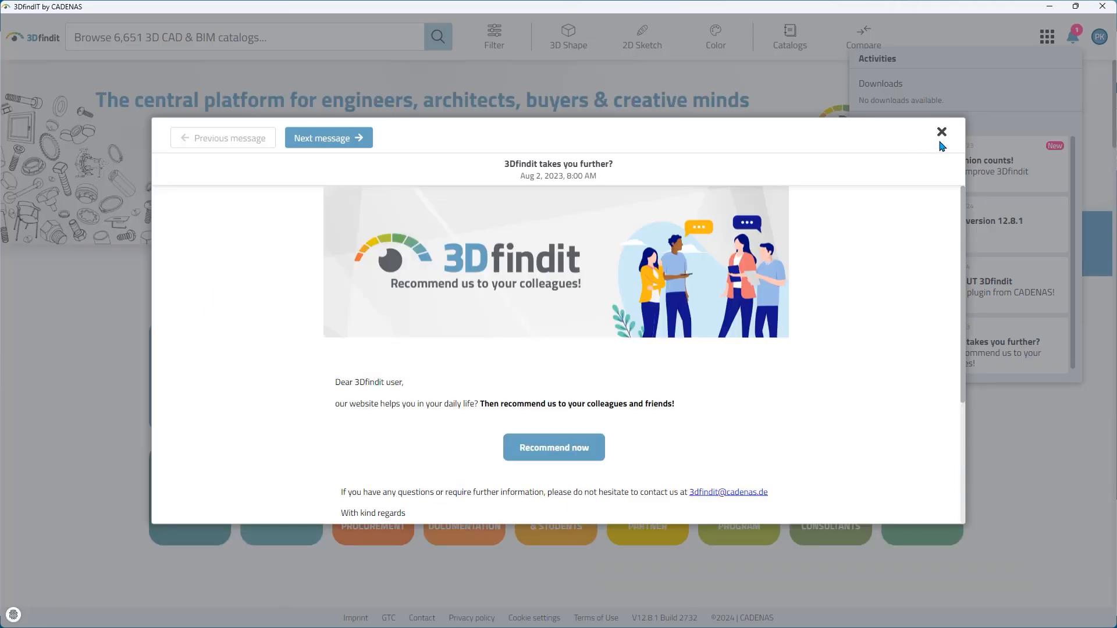
Step: Dismiss the 3Dfindit welcome message and search the catalogue for 'clamp'
left_click(941, 133)
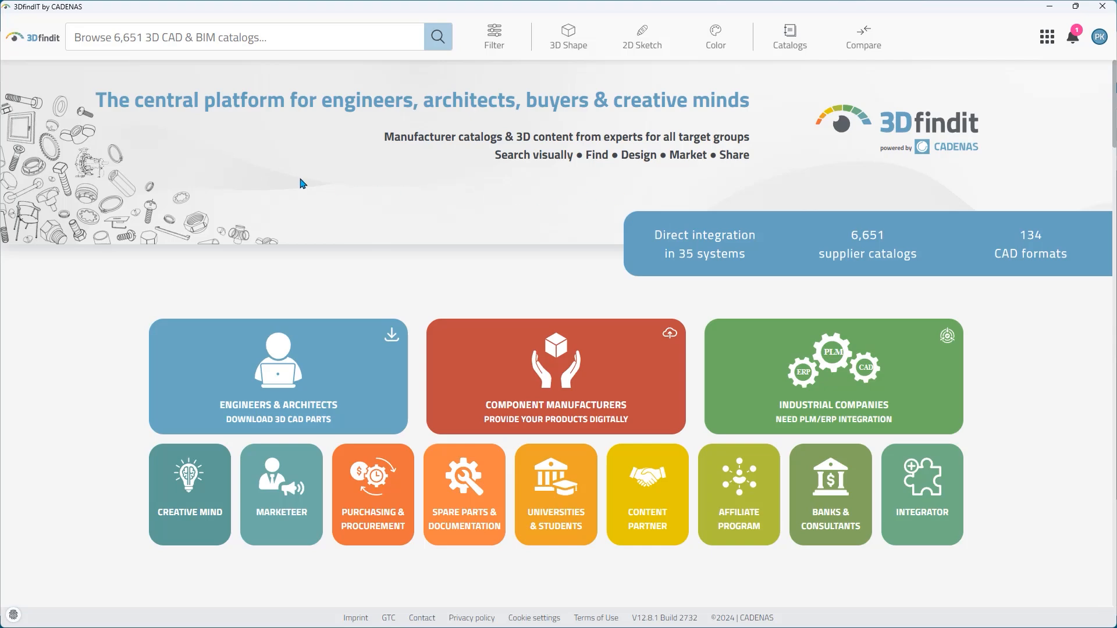
left_click(163, 36)
type("clamp")
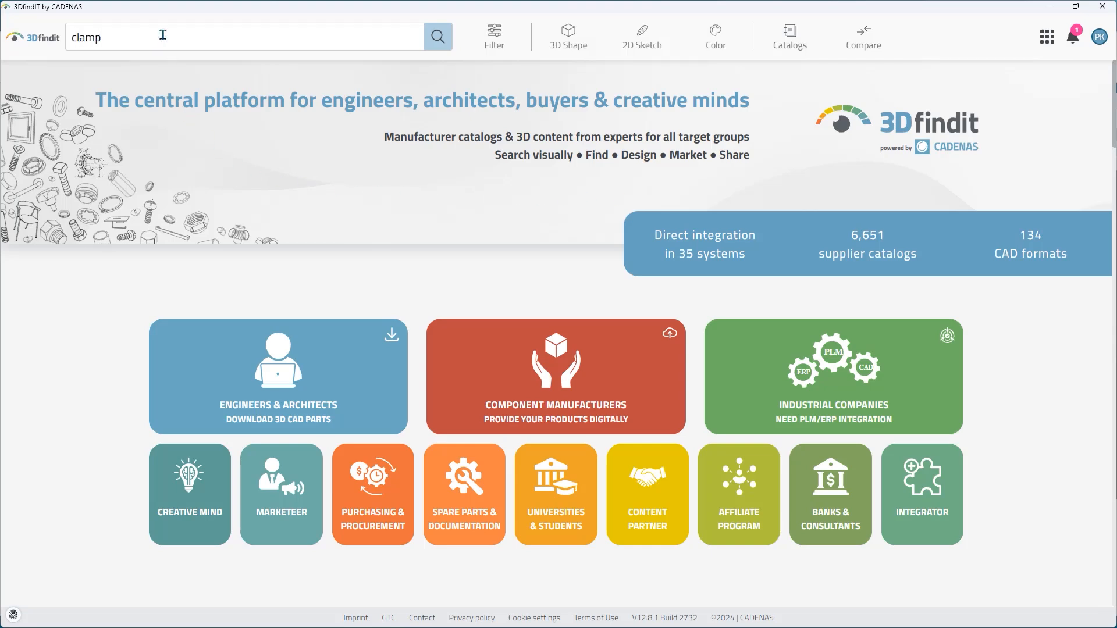
key("Return")
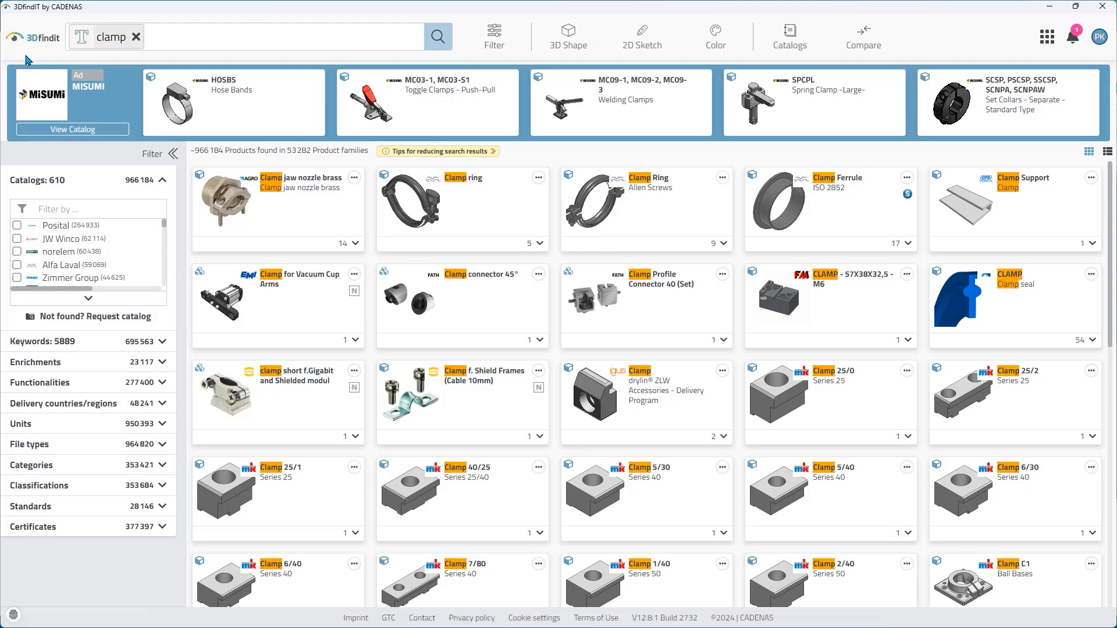
Step: Expand the Catalogs filter and limit the clamp results to Reid Supply
left_click(88, 298)
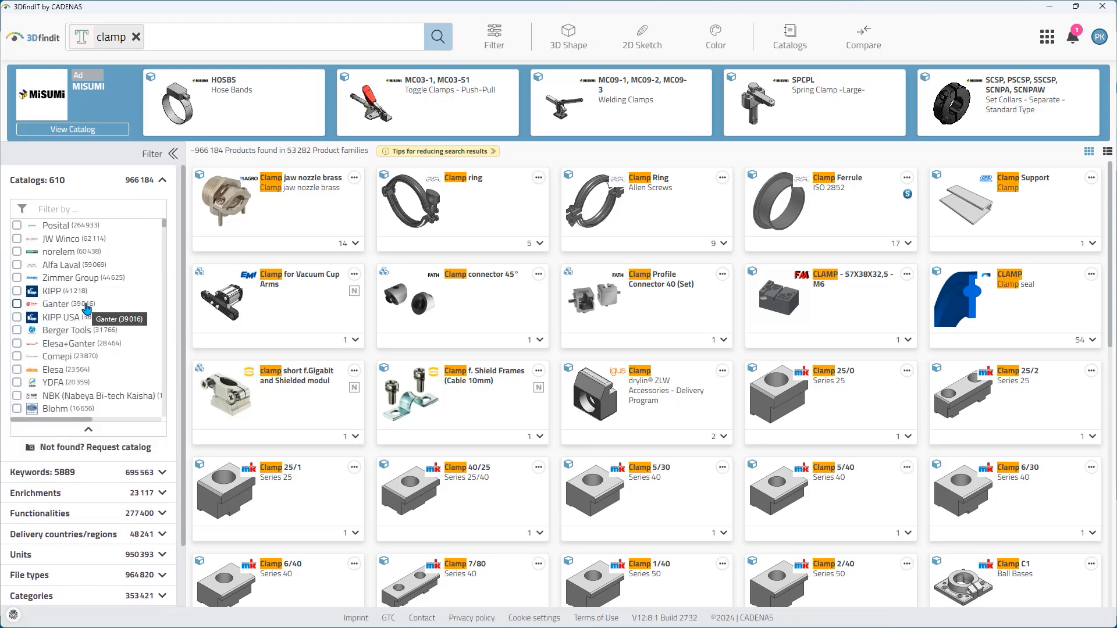
scroll(87, 302, "down", 5)
scroll(91, 284, "up", 5)
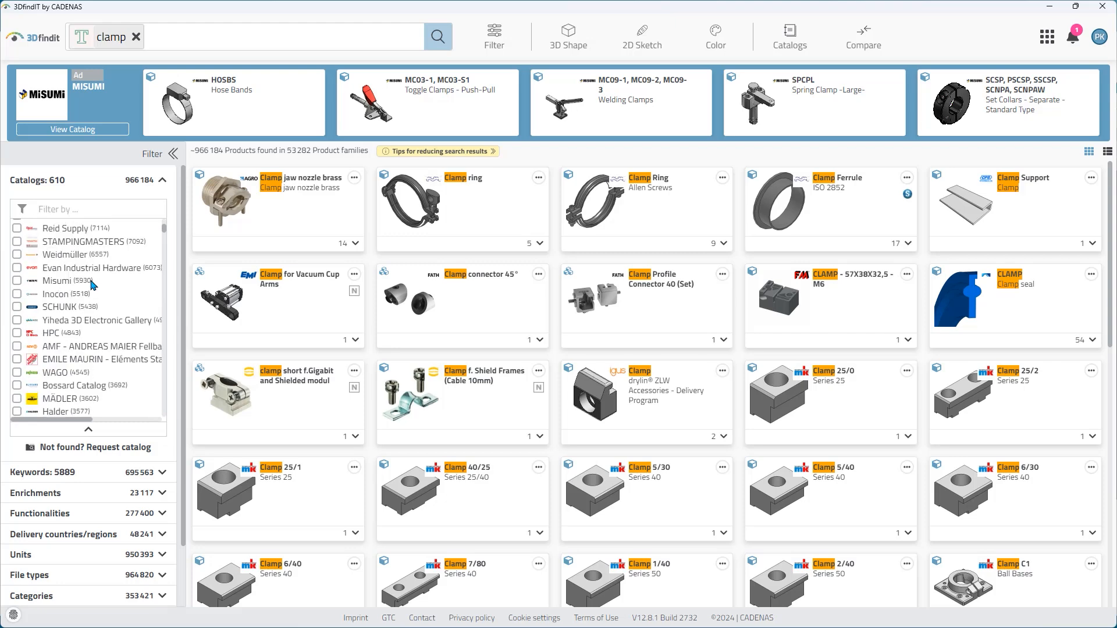
scroll(91, 284, "down", 1)
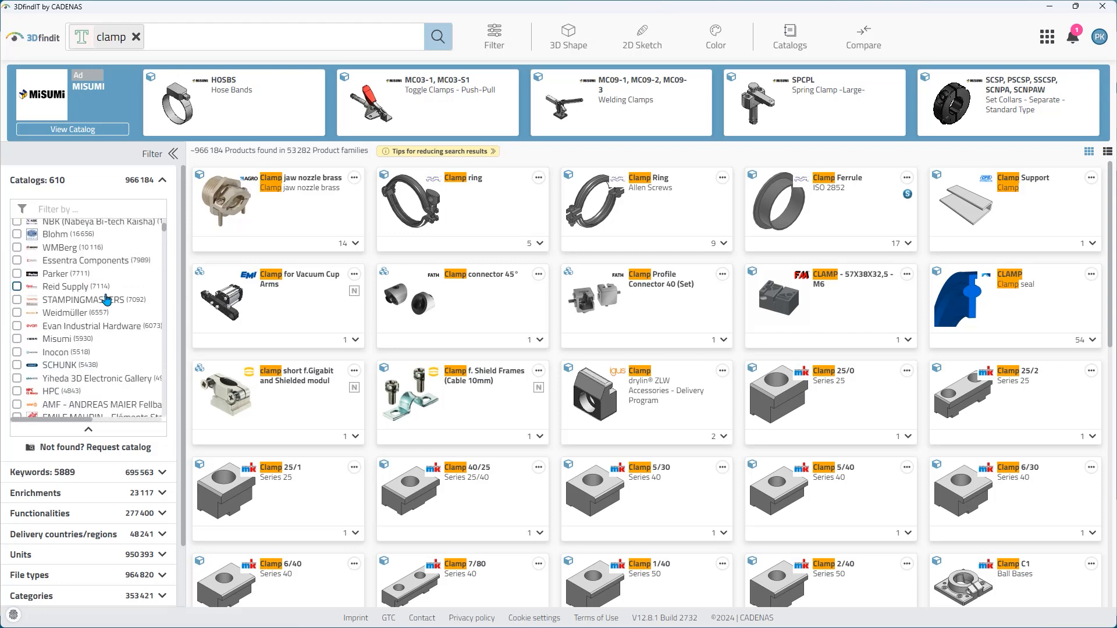
left_click(17, 287)
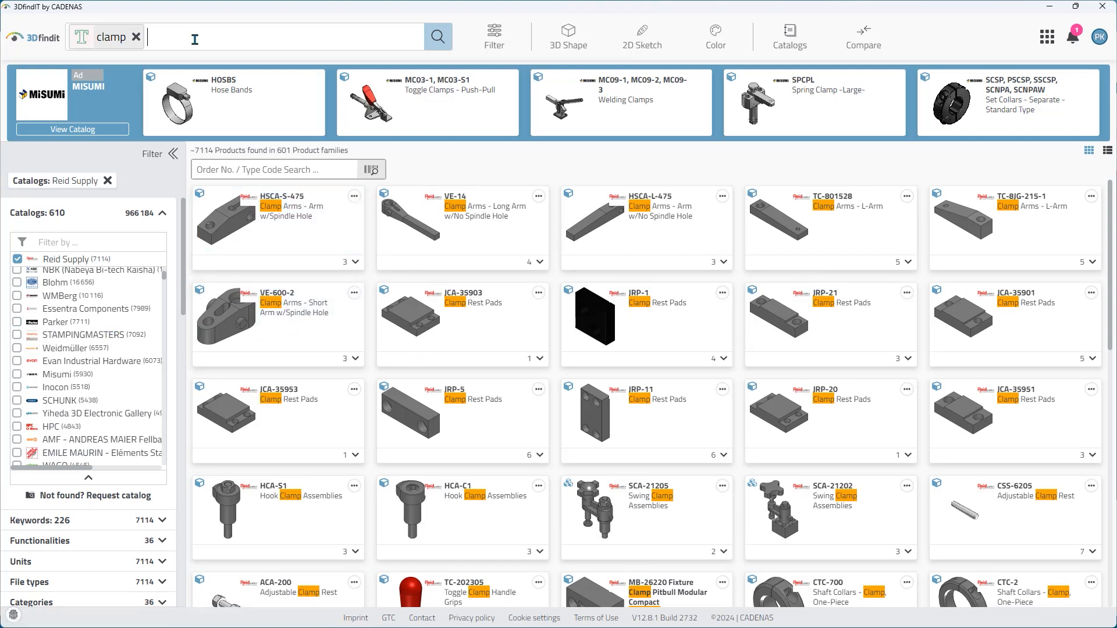
Step: Search for 'tc-33' and open the TC-331-R hook & latch clamp product page
left_click(195, 39)
type("tc-331")
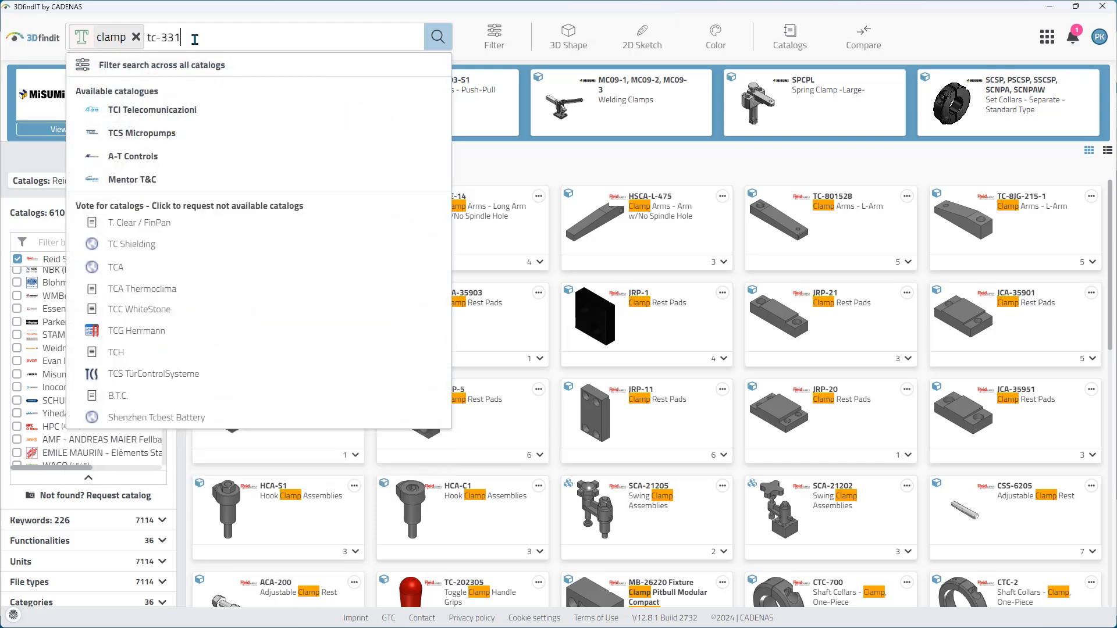
key("Return")
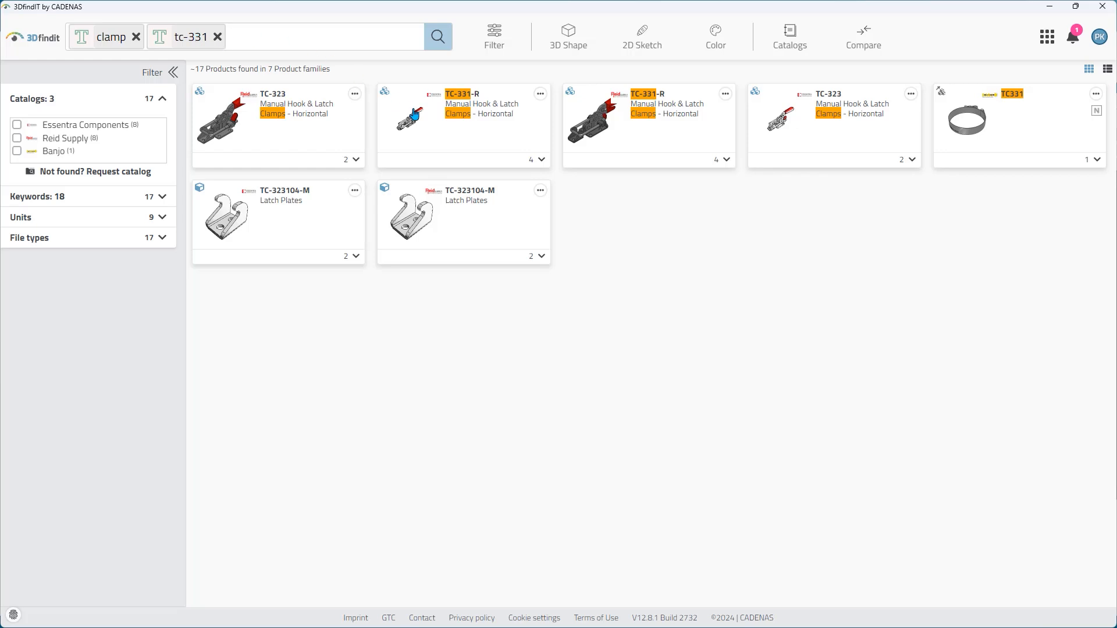
left_click(464, 100)
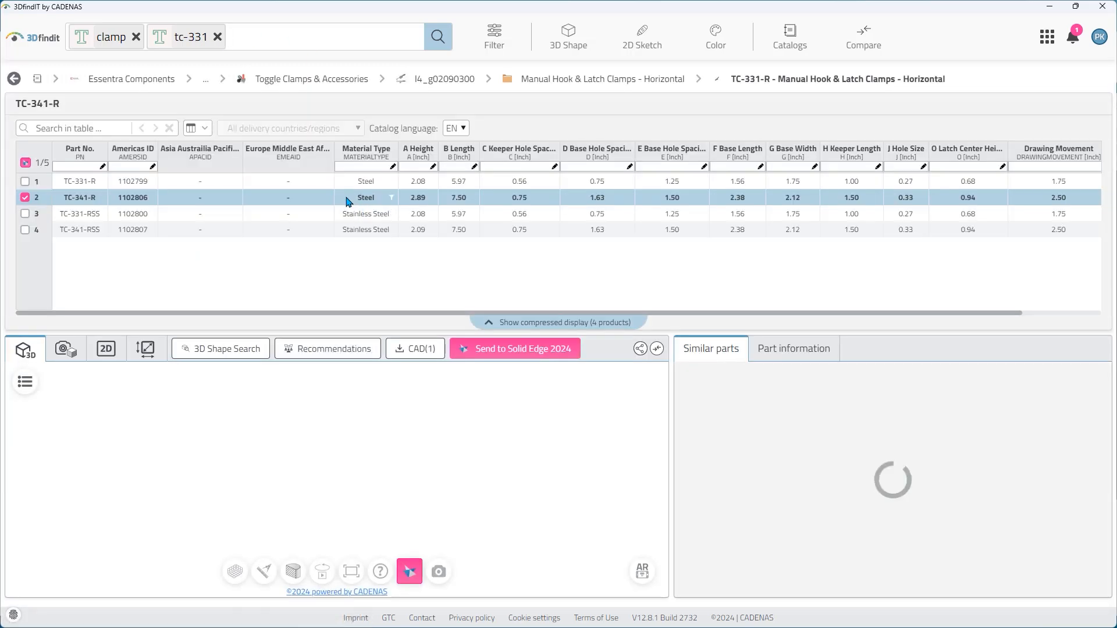
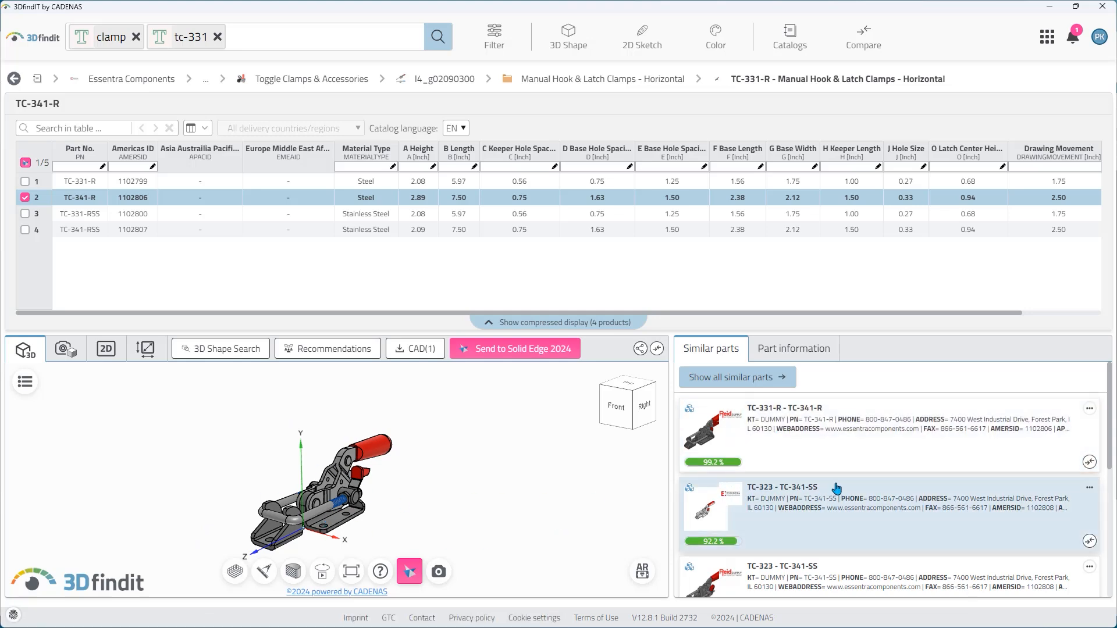
Step: Send the checked TC-341-R toggle clamp from 3Dfindit to Solid Edge 2024
scroll(836, 488, "down", 8)
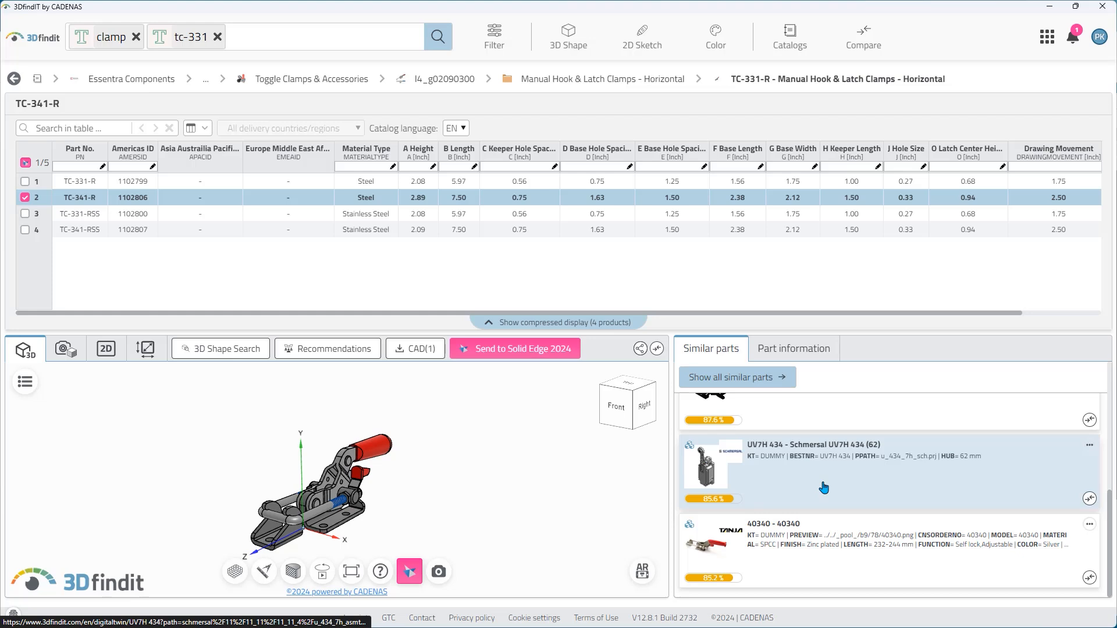
scroll(824, 488, "up", 8)
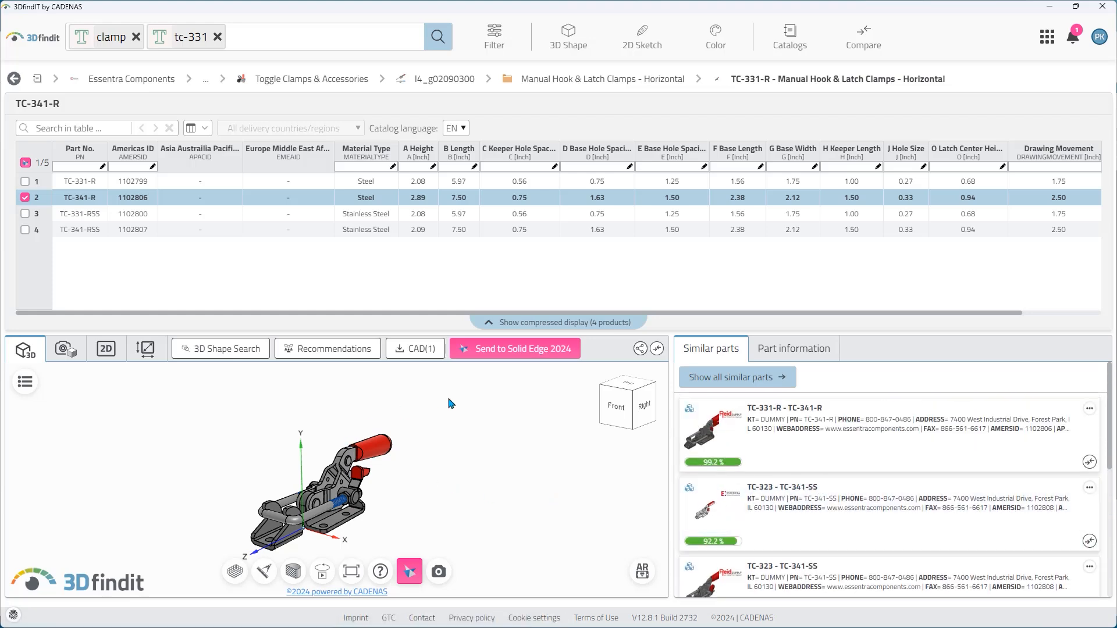
left_click(530, 354)
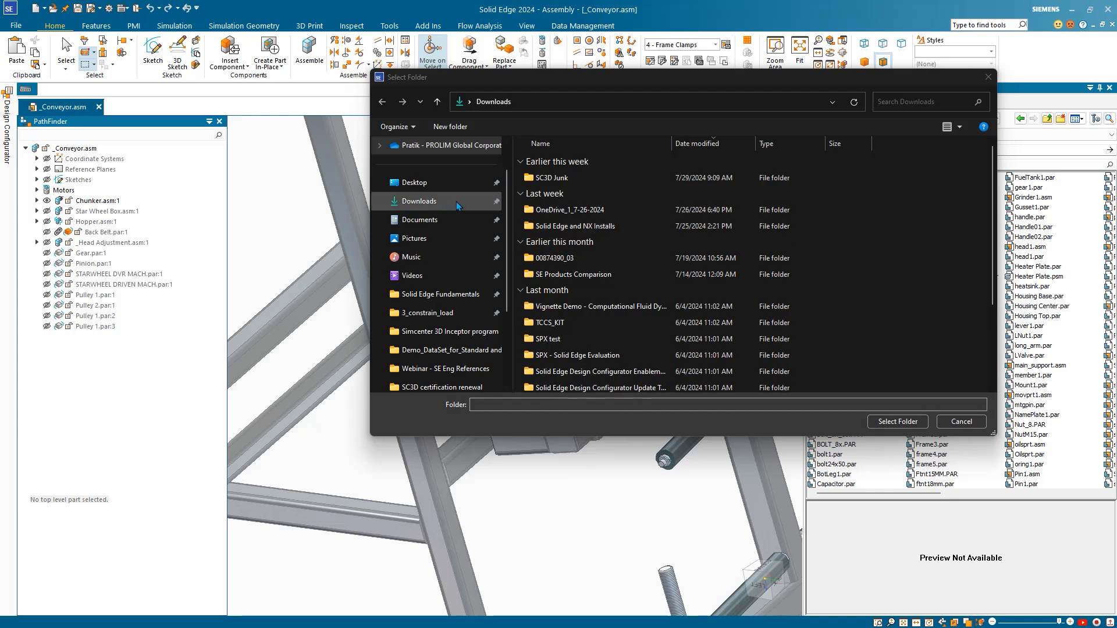
Step: Save the clamp to the Downloads folder and frame it beside the conveyor frame
left_click(898, 422)
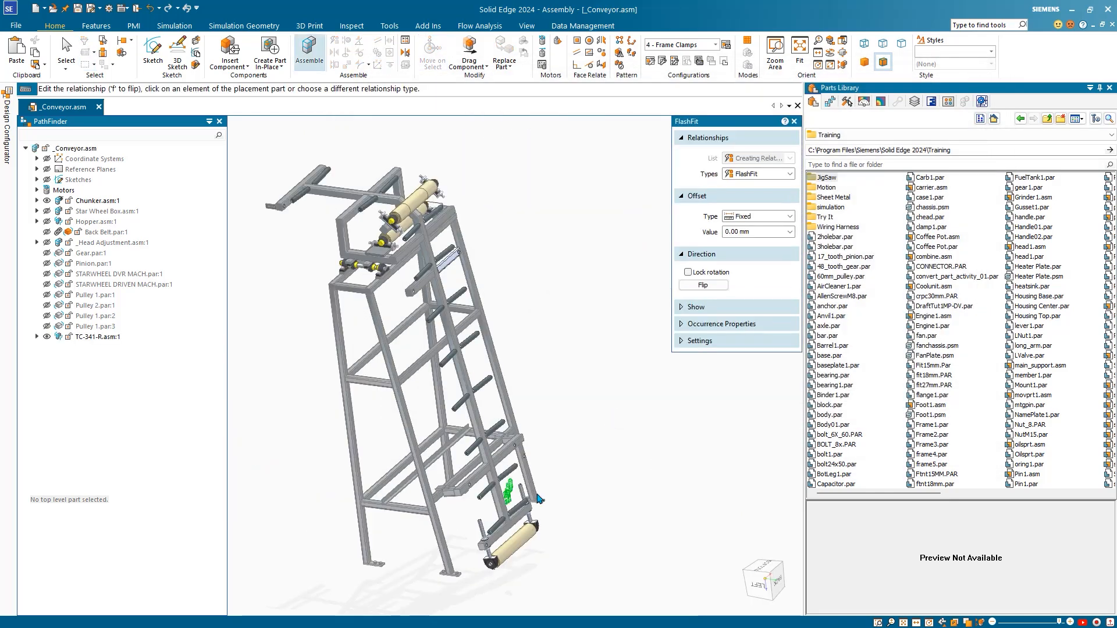
scroll(506, 518, "up", 6)
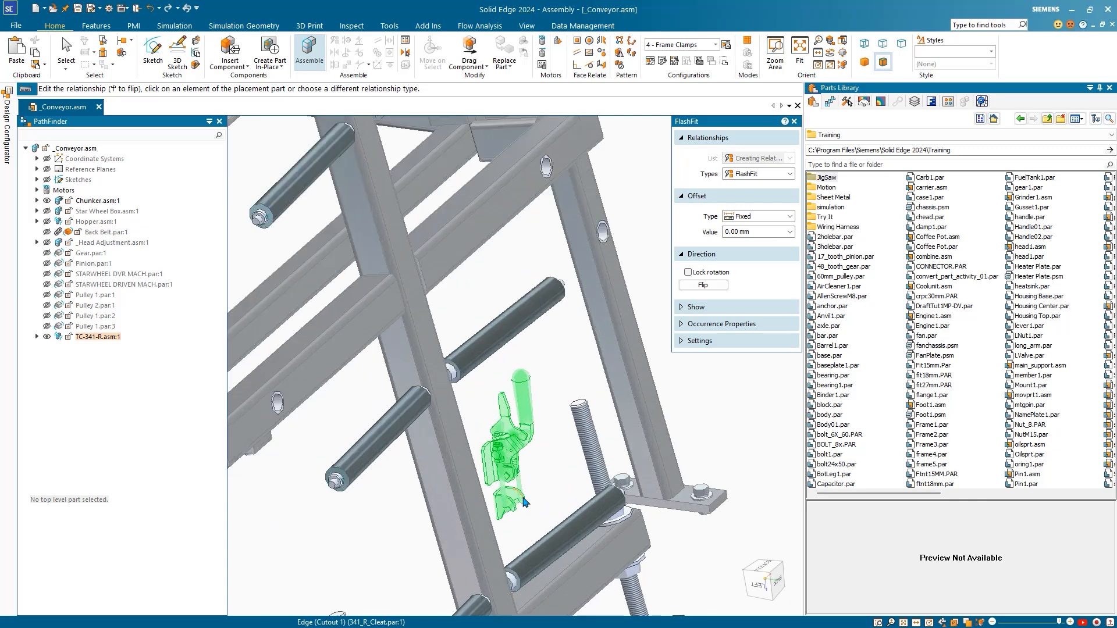
scroll(525, 499, "down", 4)
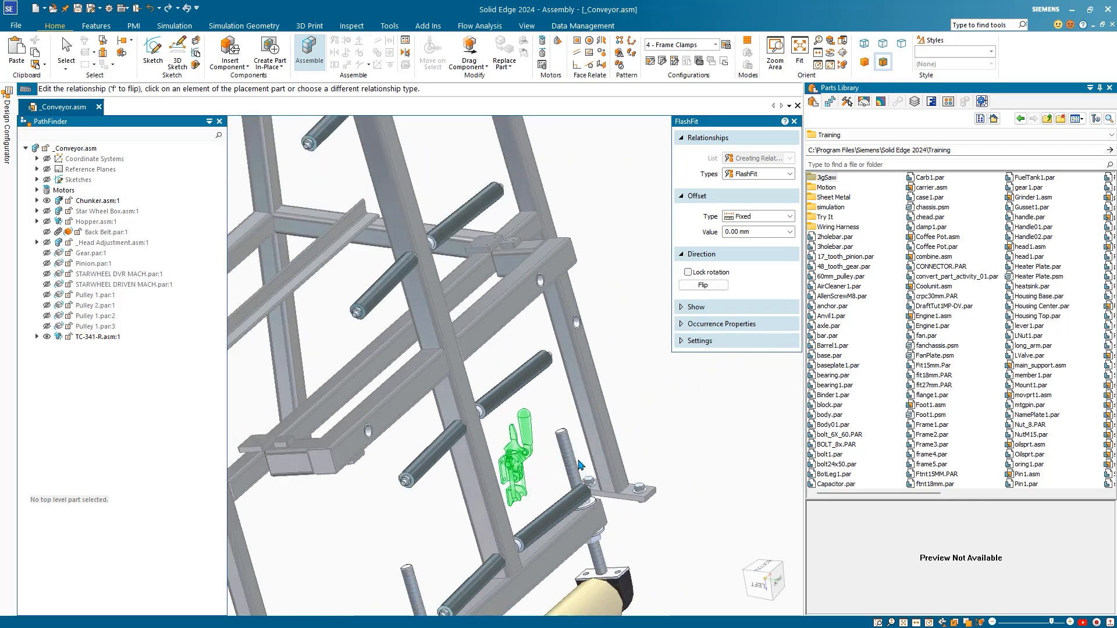
middle_click_drag(564, 448, 559, 435)
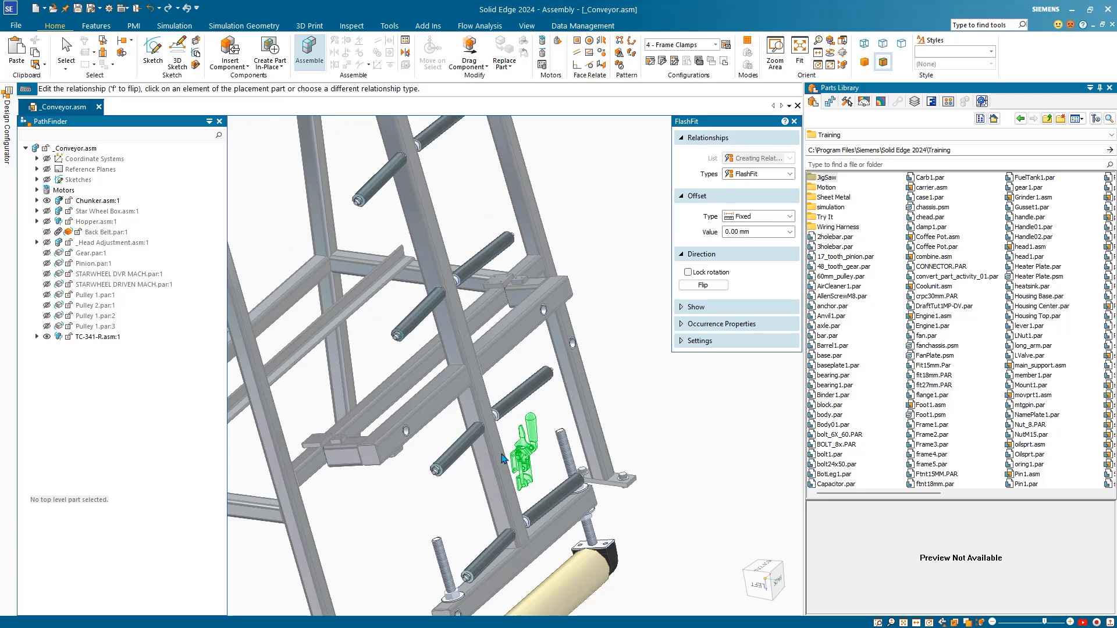
scroll(520, 460, "up", 5)
middle_click_drag(520, 456, 617, 322, "shift")
scroll(617, 322, "down", 8)
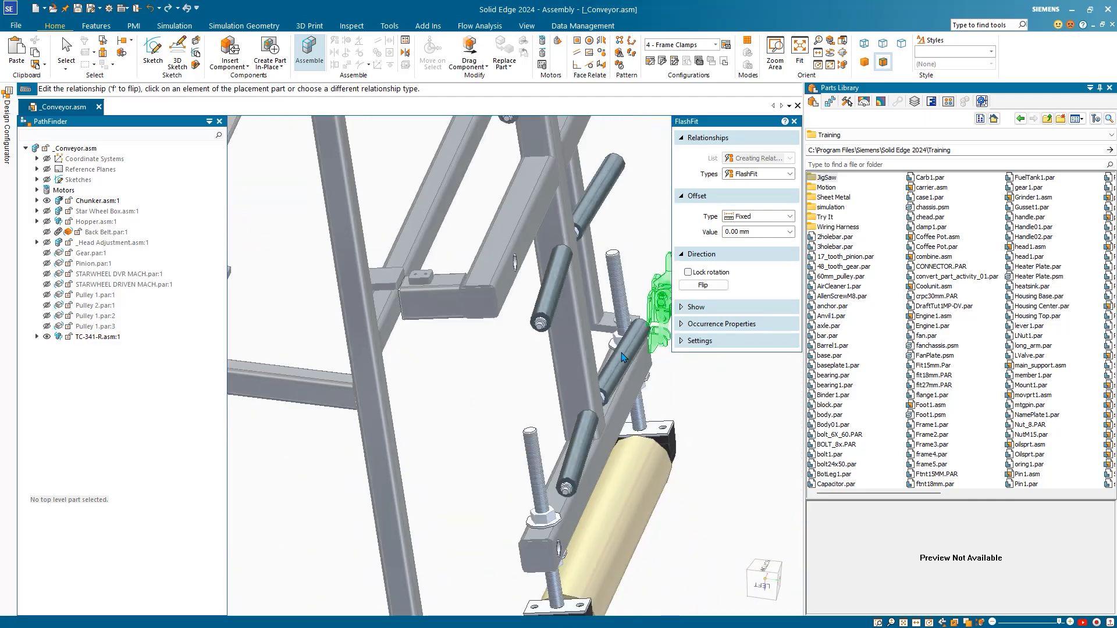
scroll(488, 320, "up", 6)
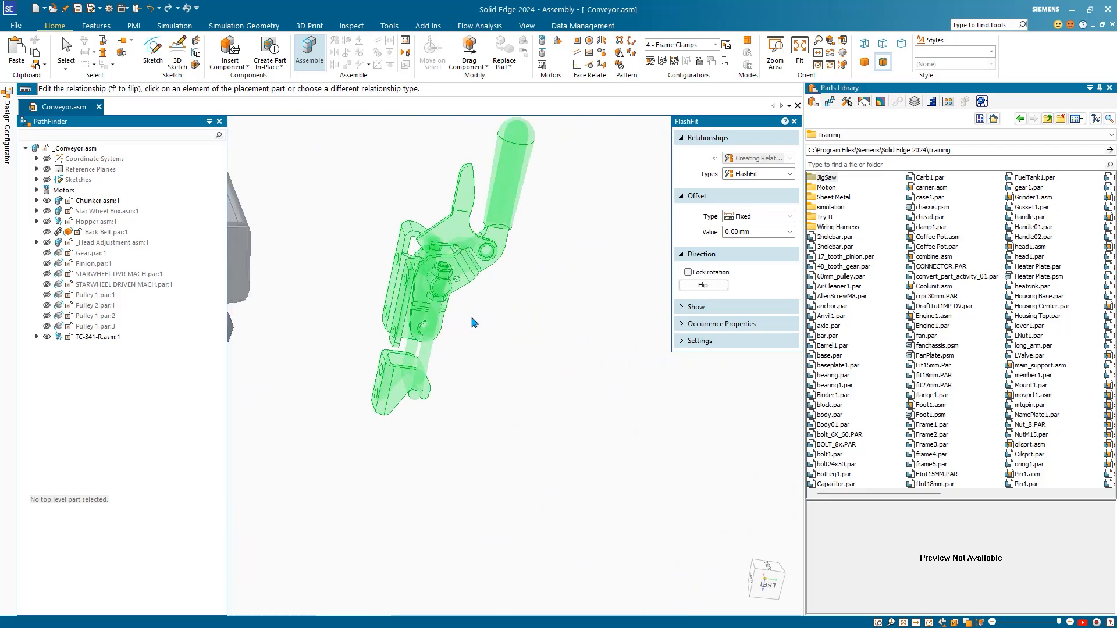
scroll(373, 318, "down", 5)
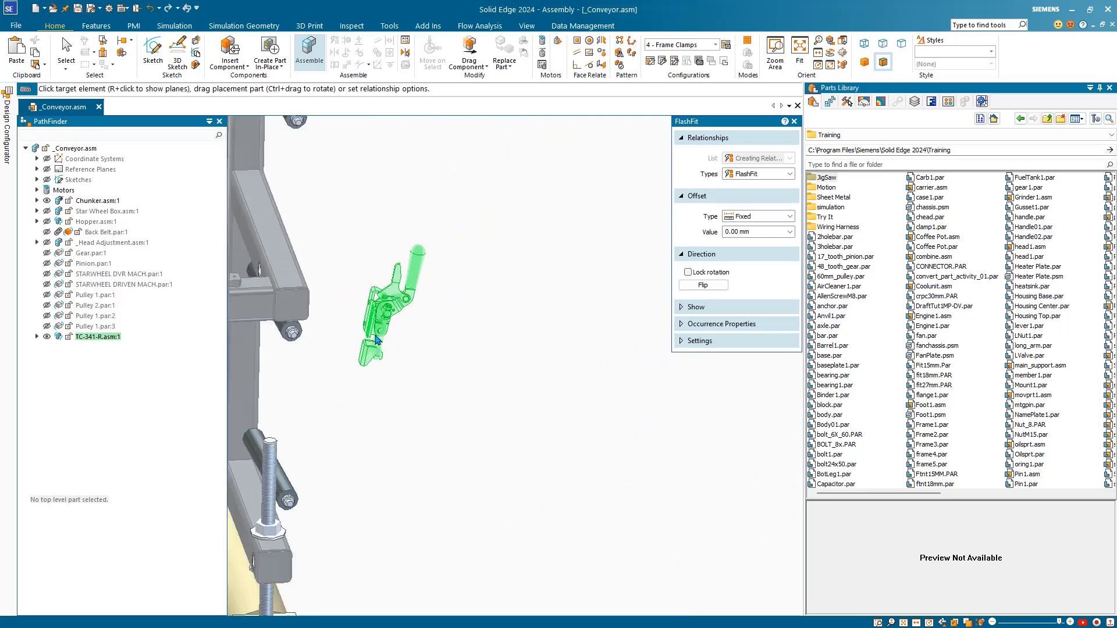
scroll(296, 324, "up", 5)
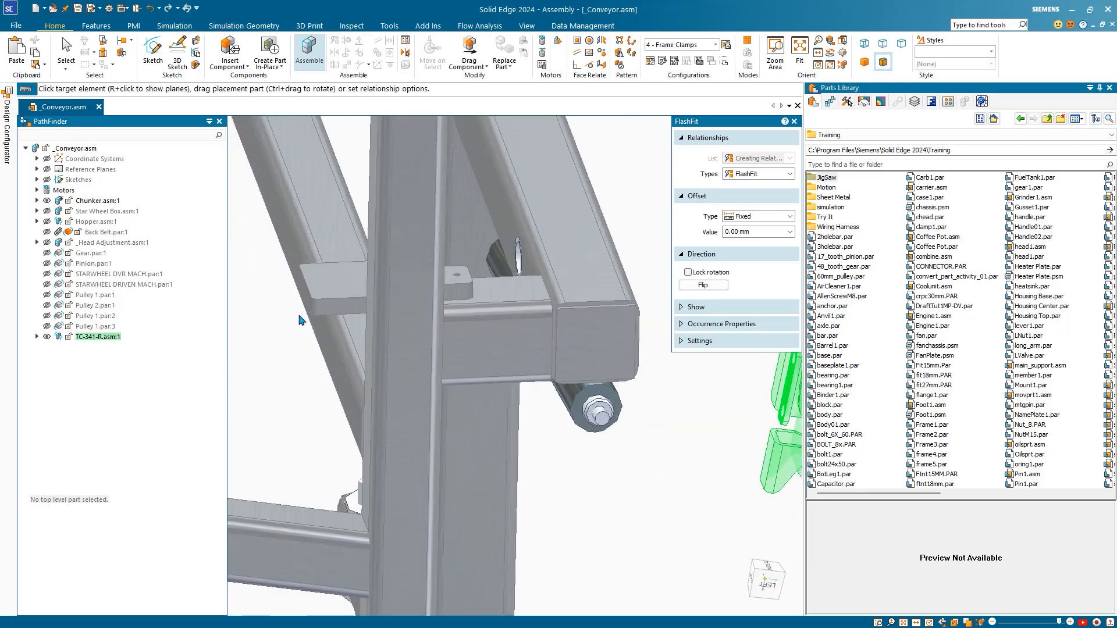
Step: Mate the clamp onto the bracket's mounting plate face, flipping its direction
left_click(326, 280)
scroll(472, 347, "down", 4)
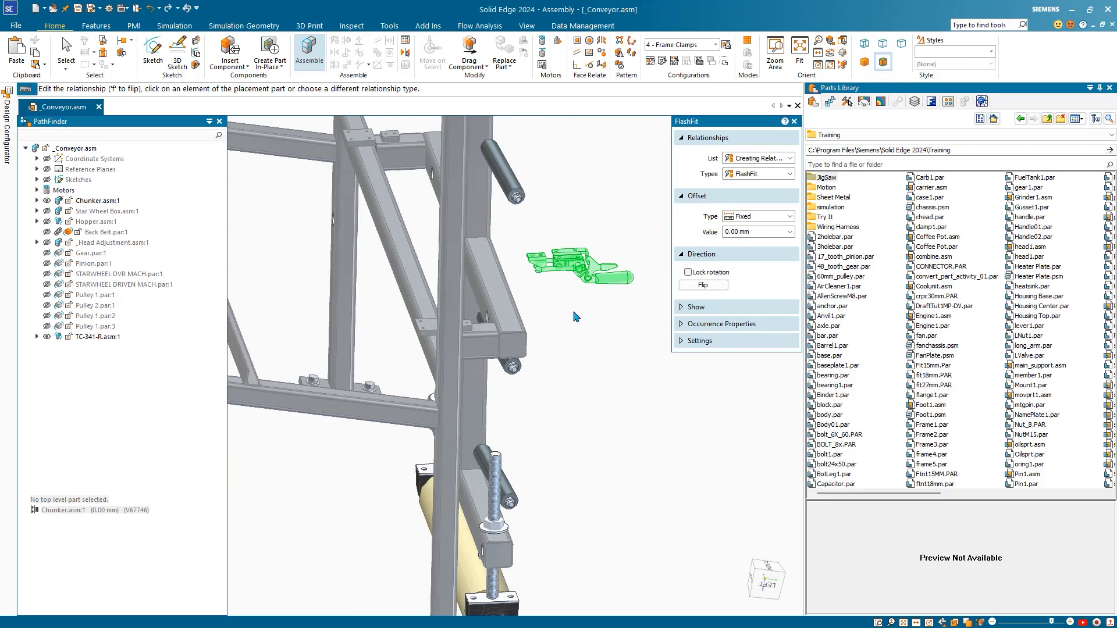
left_click(703, 285)
scroll(605, 252, "up", 5)
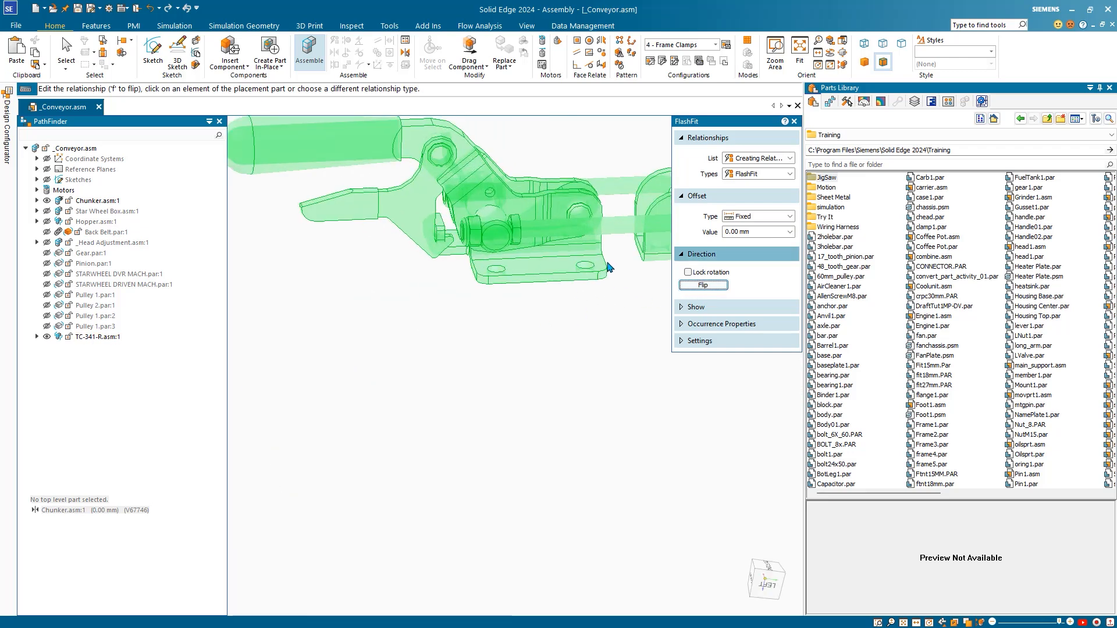
Step: Align the clamp's mounting hole axis with the bracket hole and finish the placement
left_click(590, 271)
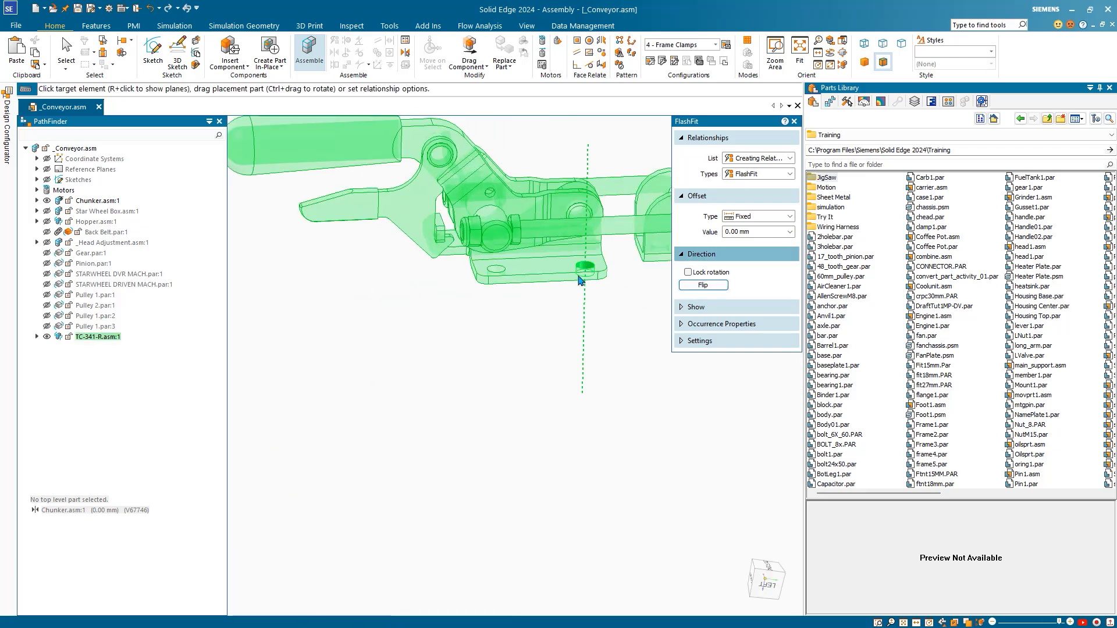
scroll(553, 323, "down", 6)
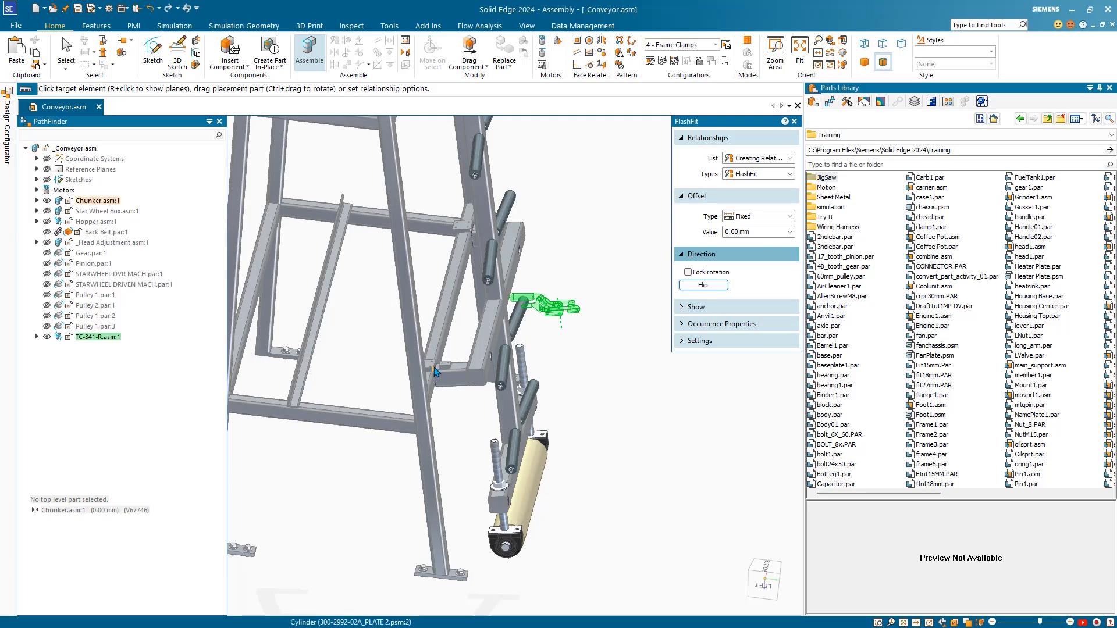
scroll(437, 384, "up", 5)
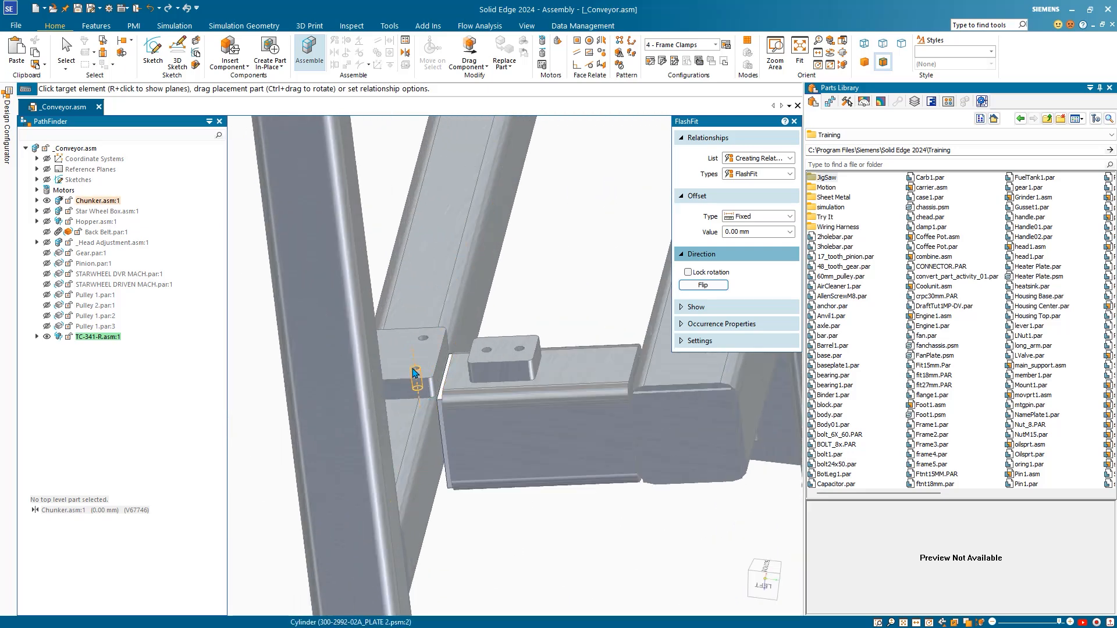
left_click(412, 370)
scroll(359, 442, "down", 5)
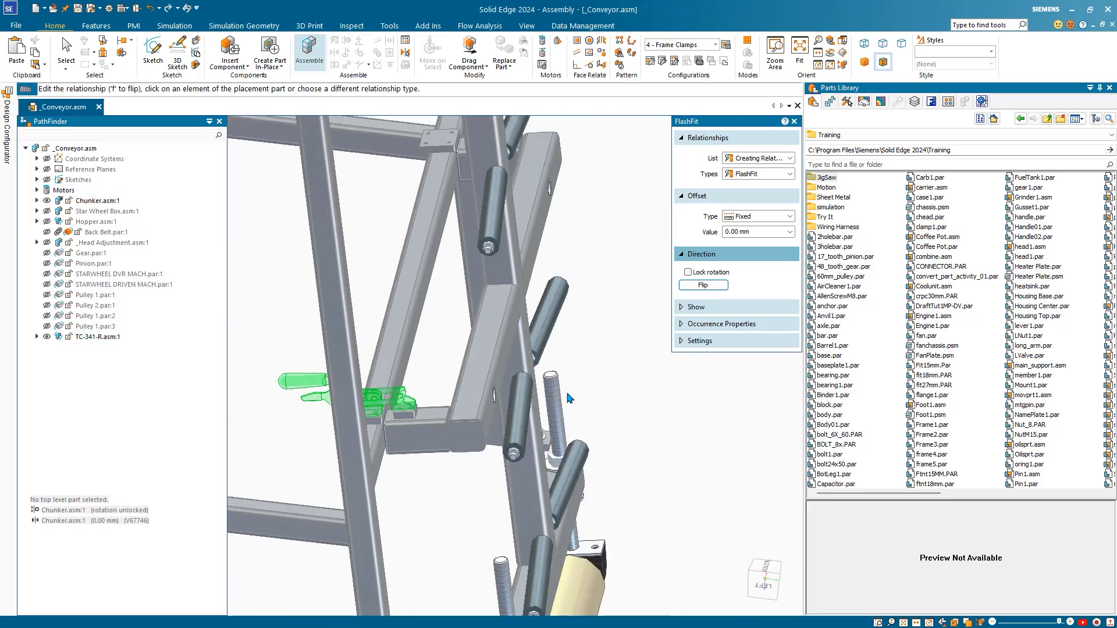
key("Escape")
middle_click_drag(621, 353, 372, 442)
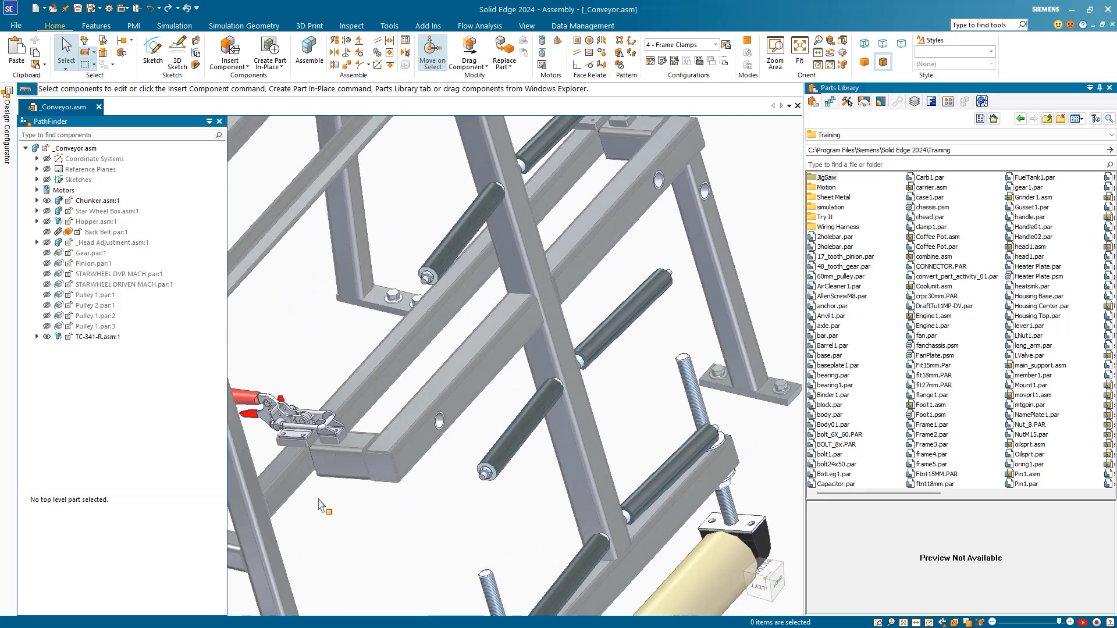
scroll(329, 509, "down", 3)
Step: Capture Fit on TC-341-R.asm:1, keeping its Mate and Axial Align relationships
middle_click_drag(332, 518, 413, 441, "shift")
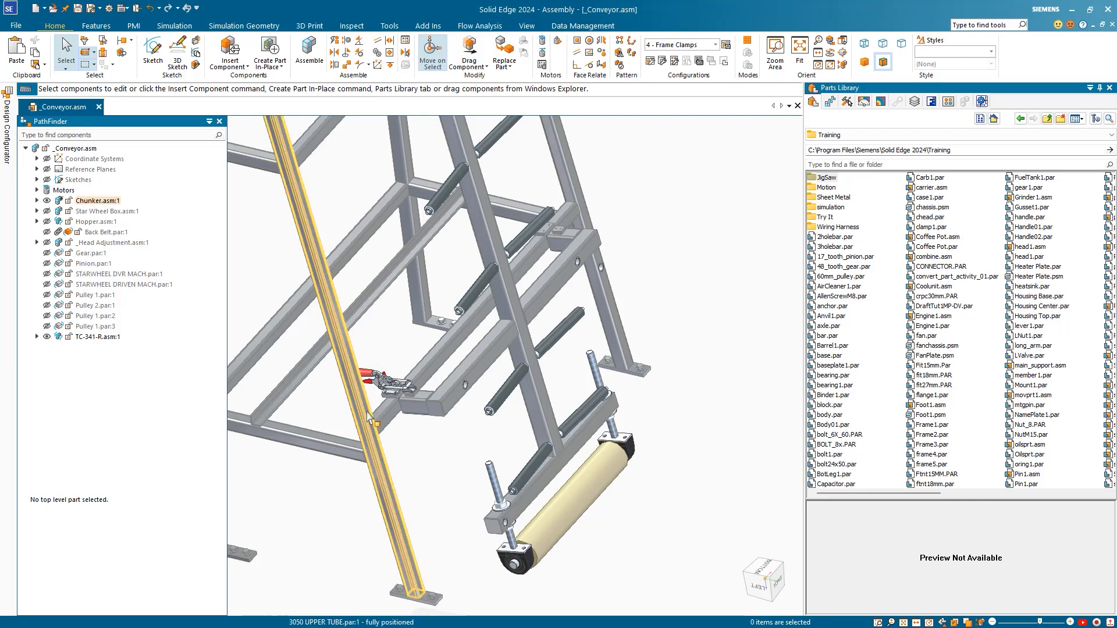
middle_click_drag(443, 456, 424, 451)
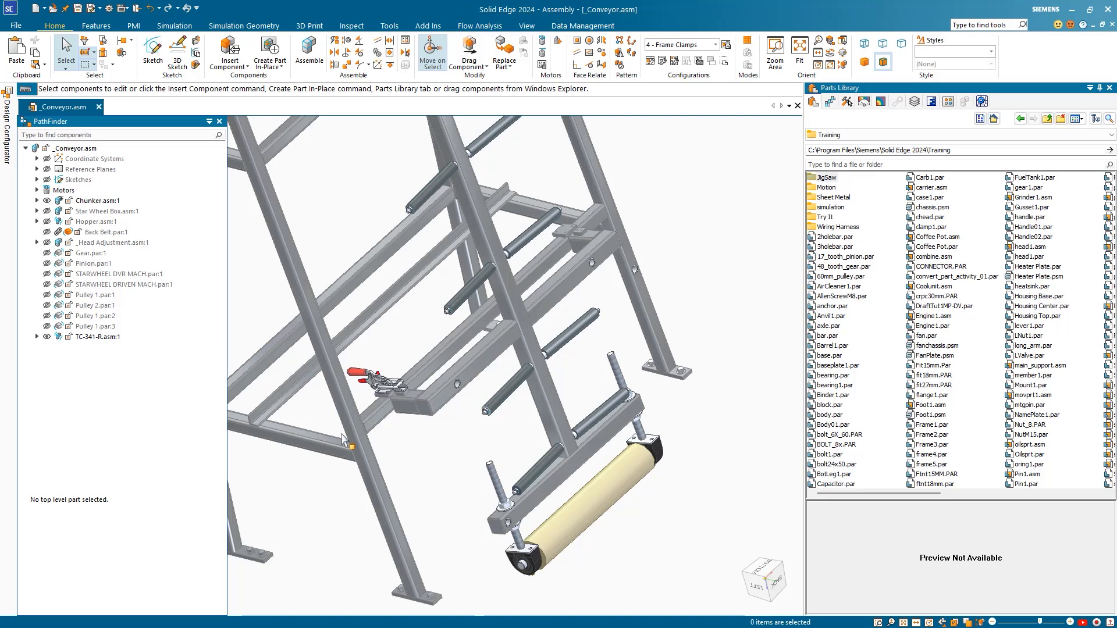
scroll(334, 437, "down", 2)
scroll(399, 442, "up", 2)
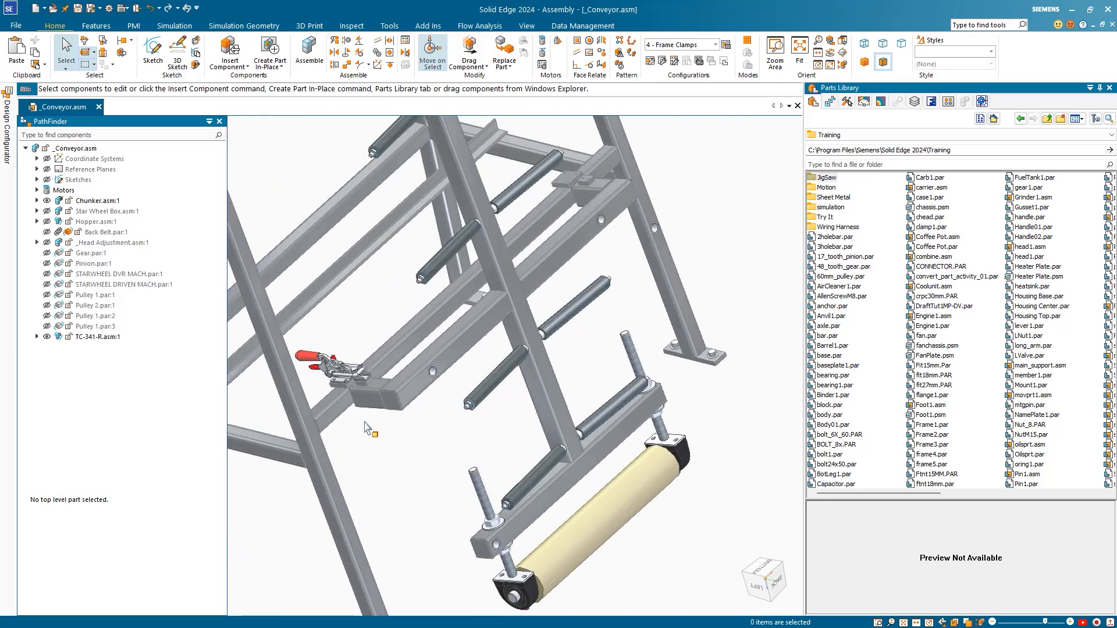
scroll(364, 430, "up", 4)
scroll(357, 421, "down", 4)
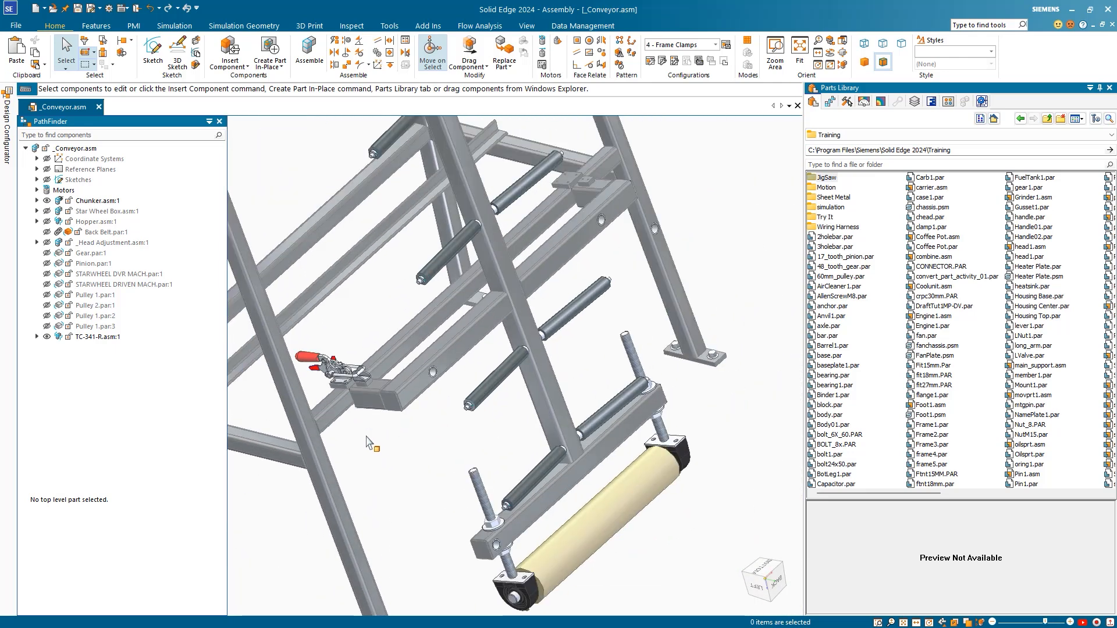
left_click(99, 338)
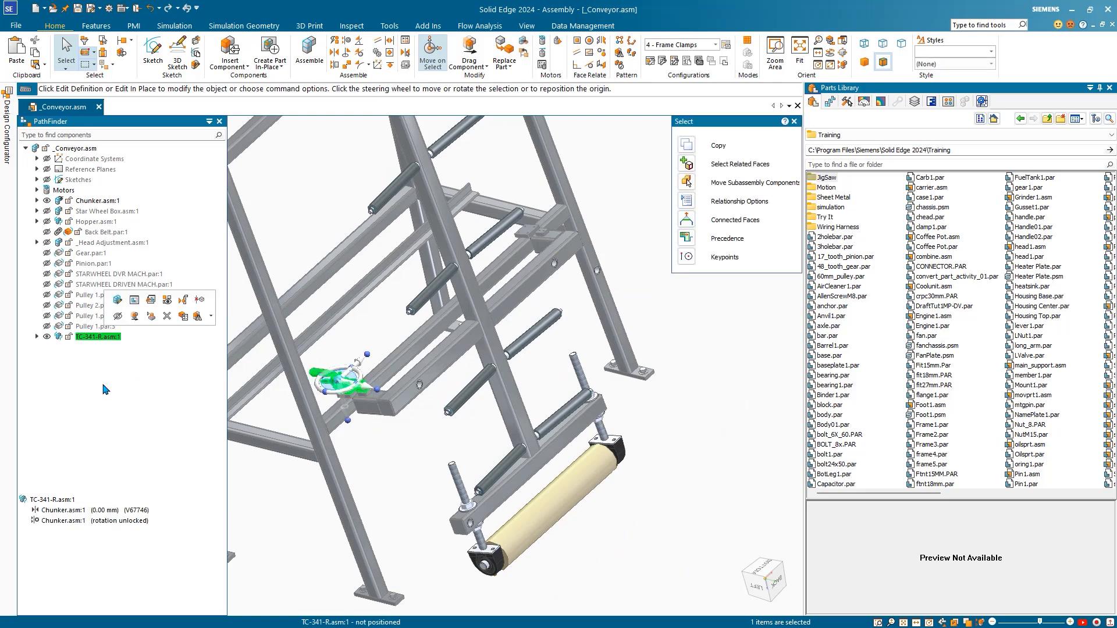
left_click(406, 67)
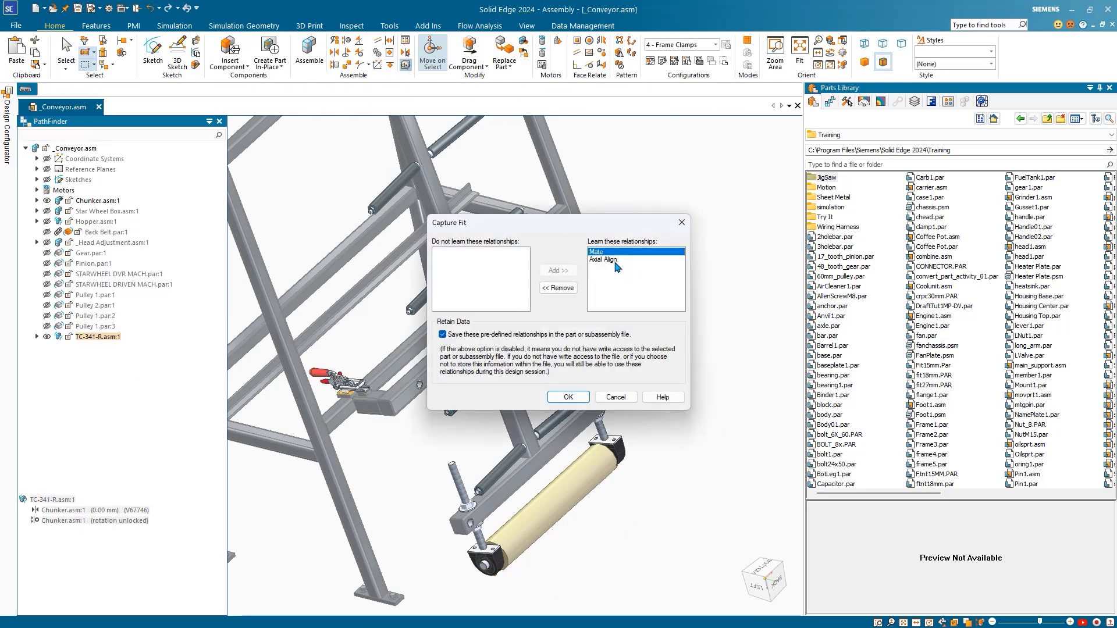
left_click(581, 400)
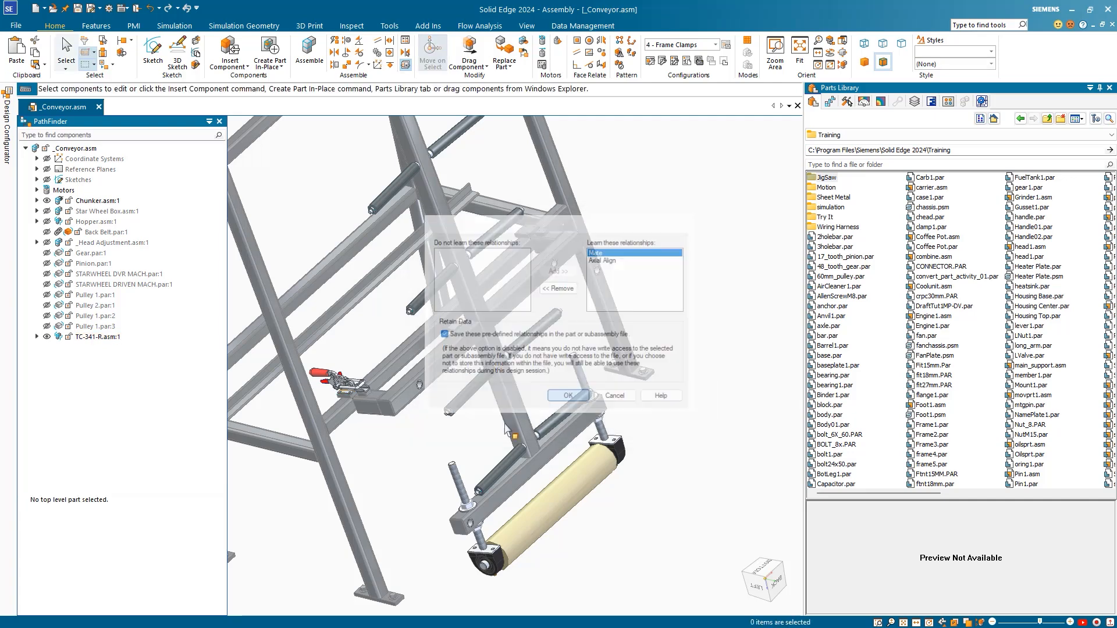
scroll(523, 406, "down", 3)
middle_click_drag(635, 313, 601, 344, "shift")
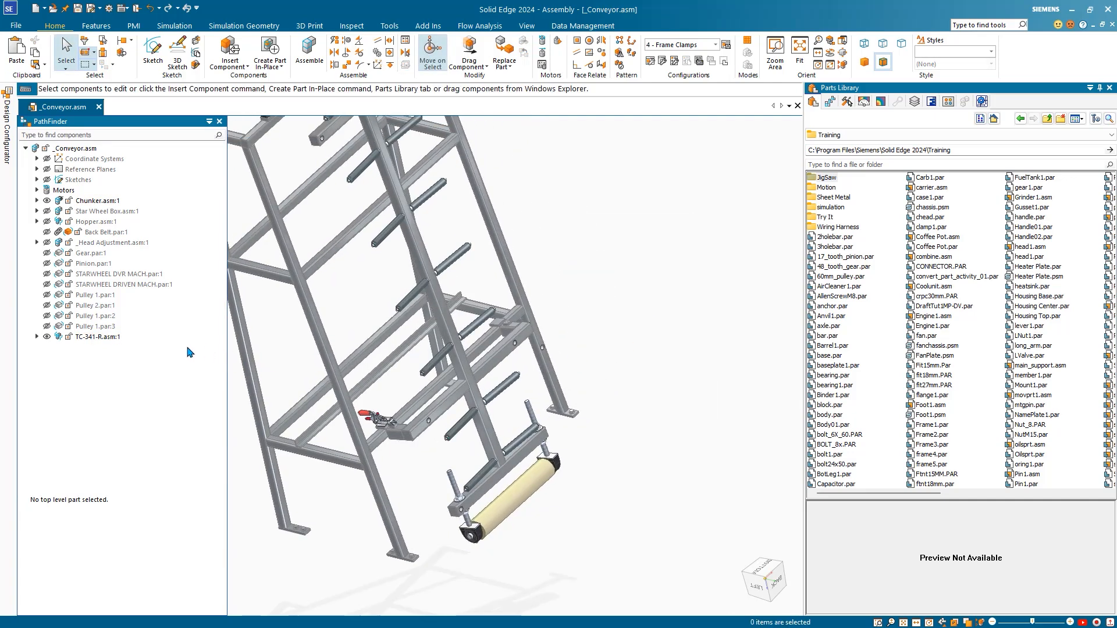
Step: Drag a second TC-341-R copy into the assembly and move the relationship checklist aside
left_click(97, 337)
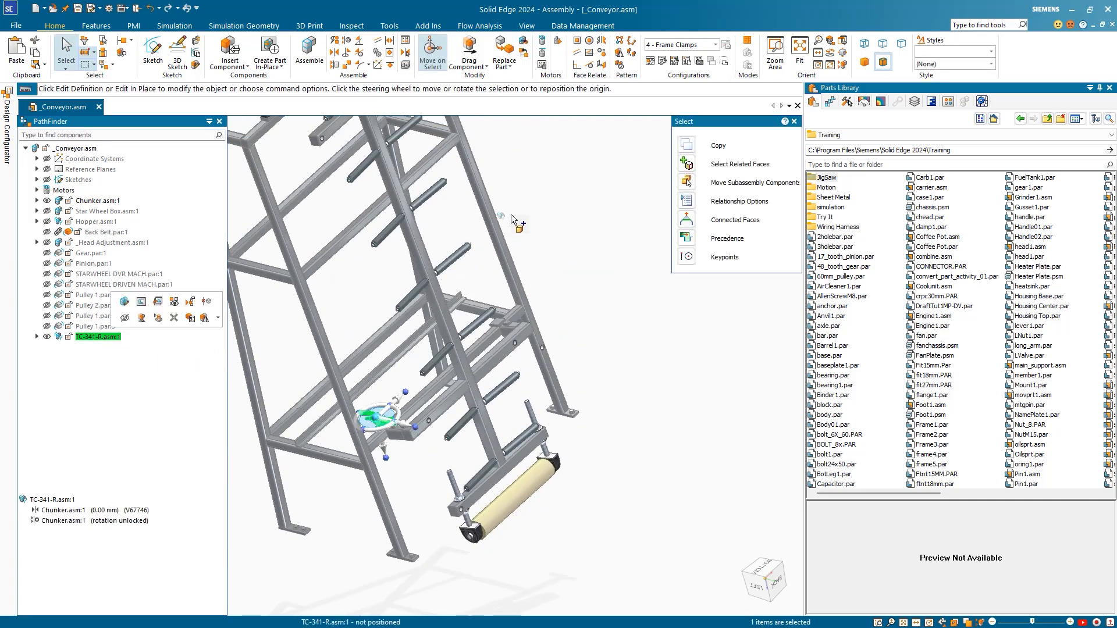
left_click_drag(511, 214, 546, 211)
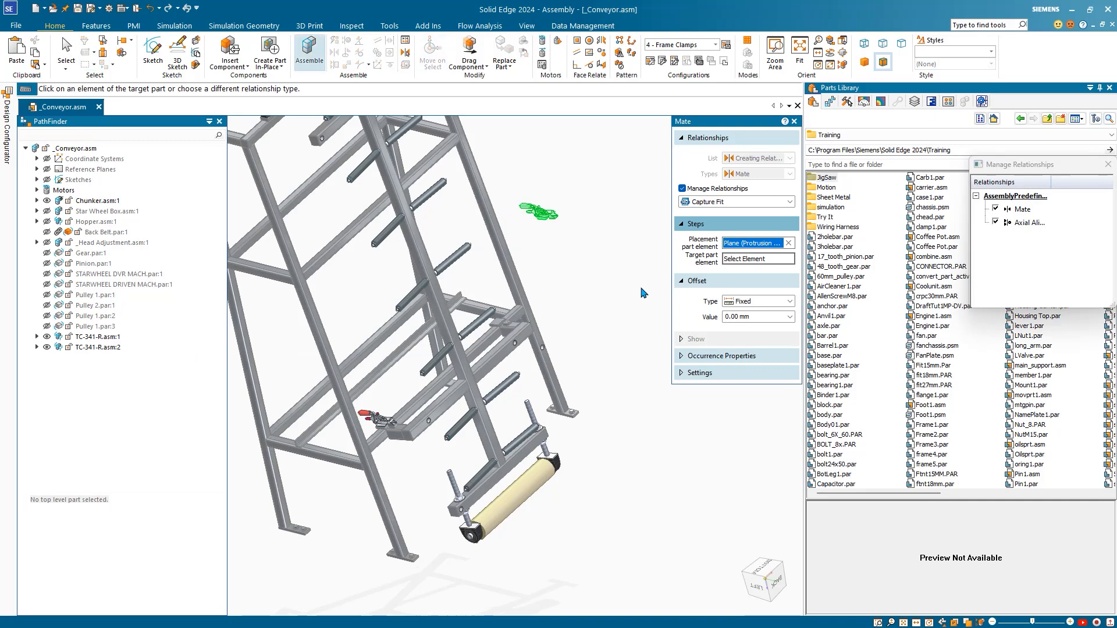
left_click_drag(985, 168, 685, 202)
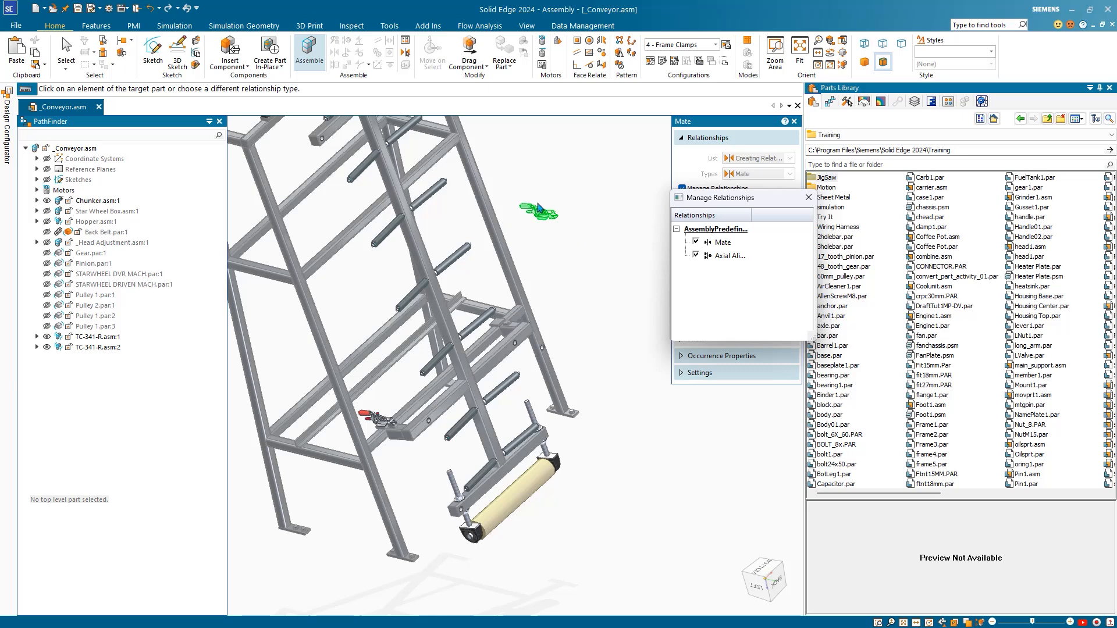
scroll(496, 313, "up", 8)
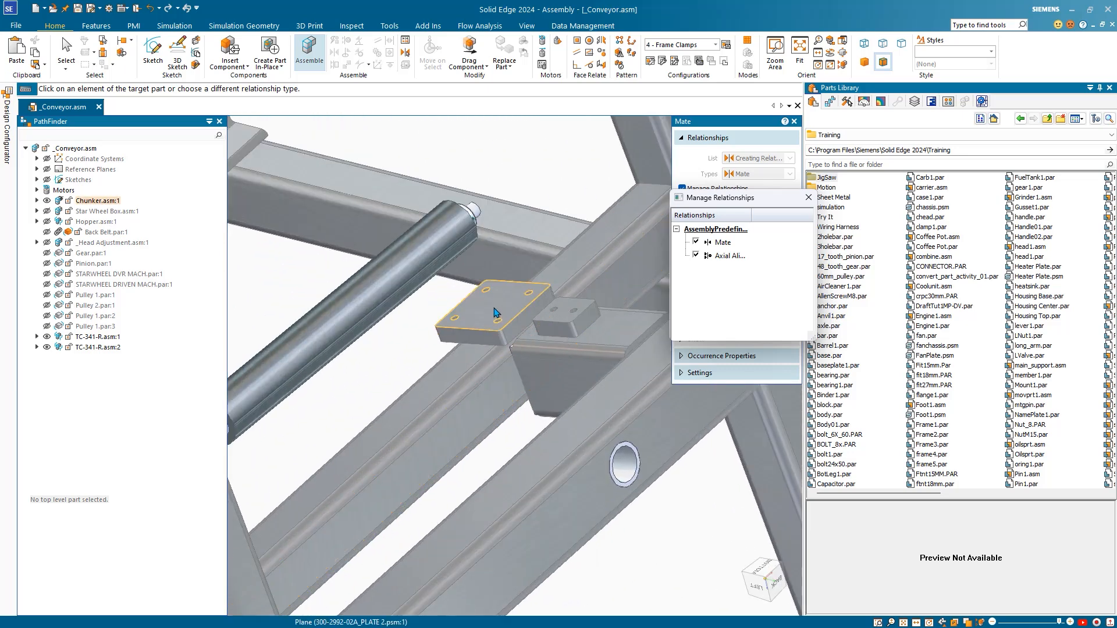
Step: Mate the second clamp's base to the other bracket plate and align it with the mounting hole
left_click(496, 314)
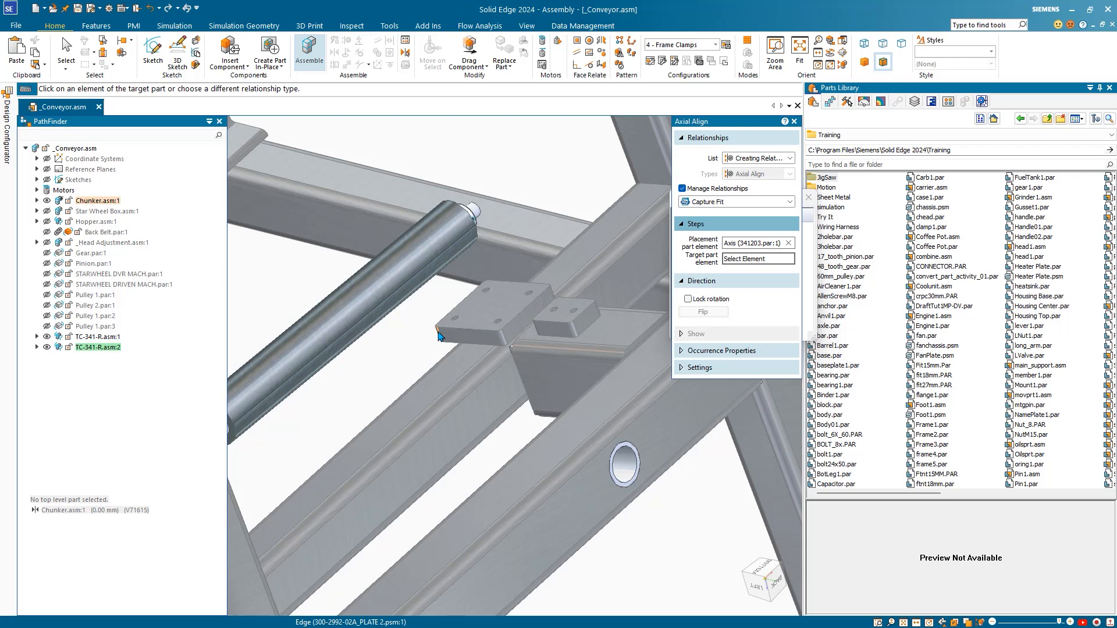
scroll(439, 336, "down", 10)
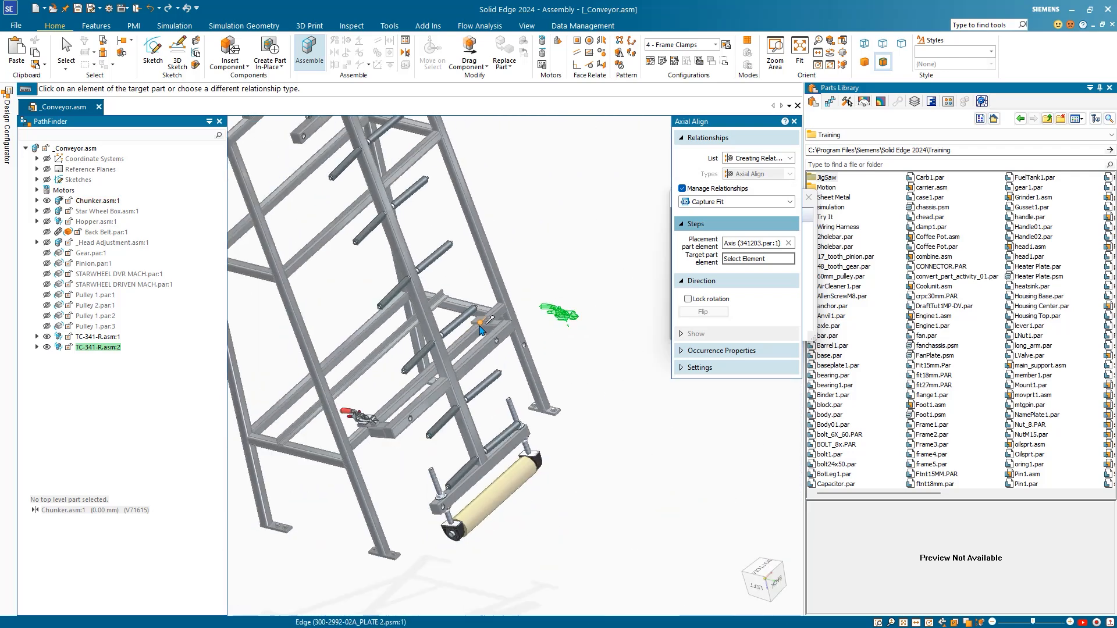
scroll(564, 326, "up", 5)
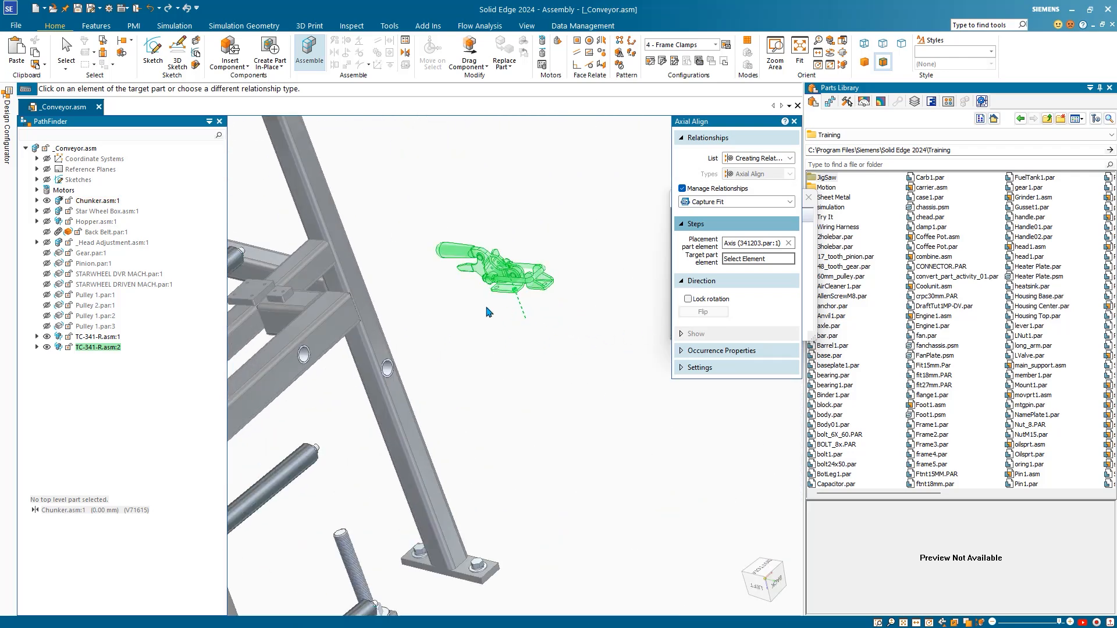
scroll(291, 301, "up", 10)
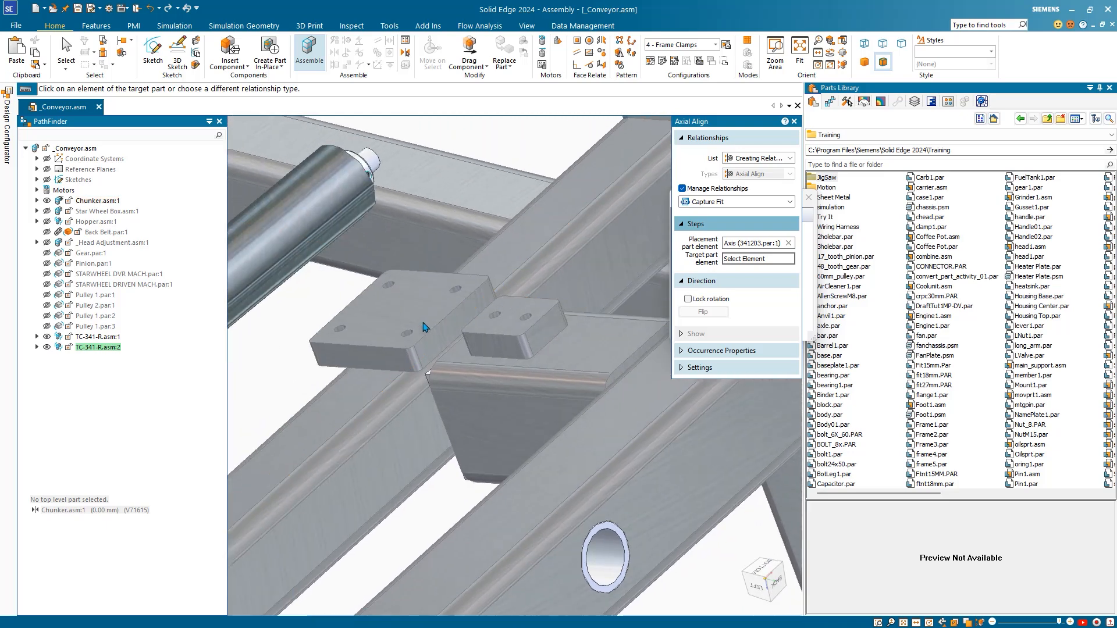
scroll(423, 327, "up", 5)
left_click(373, 358)
scroll(348, 410, "down", 4)
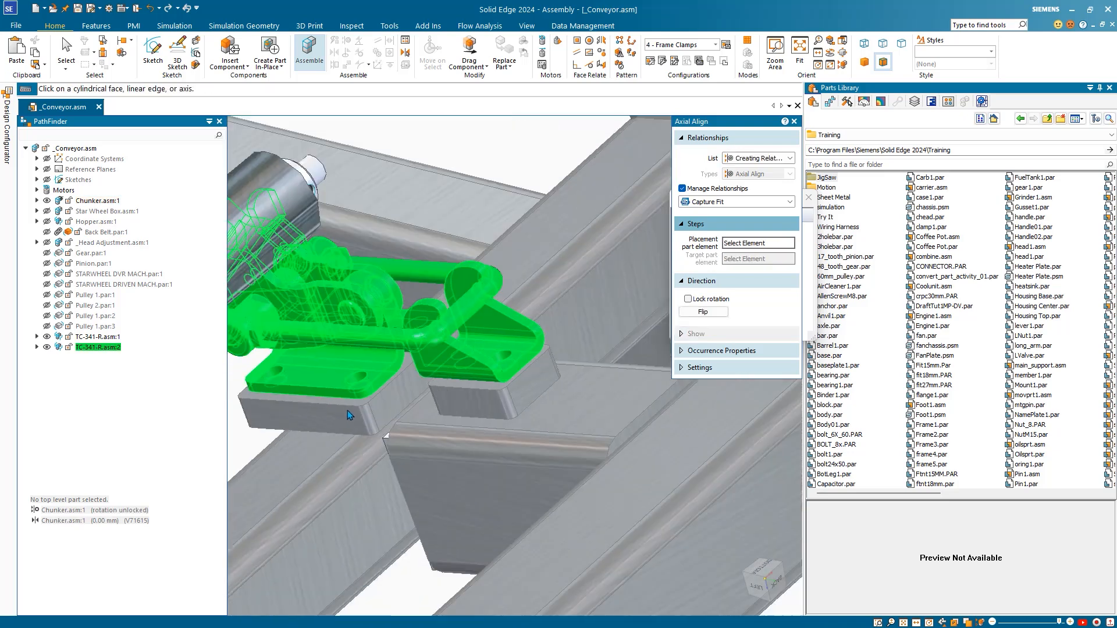
scroll(348, 410, "down", 6)
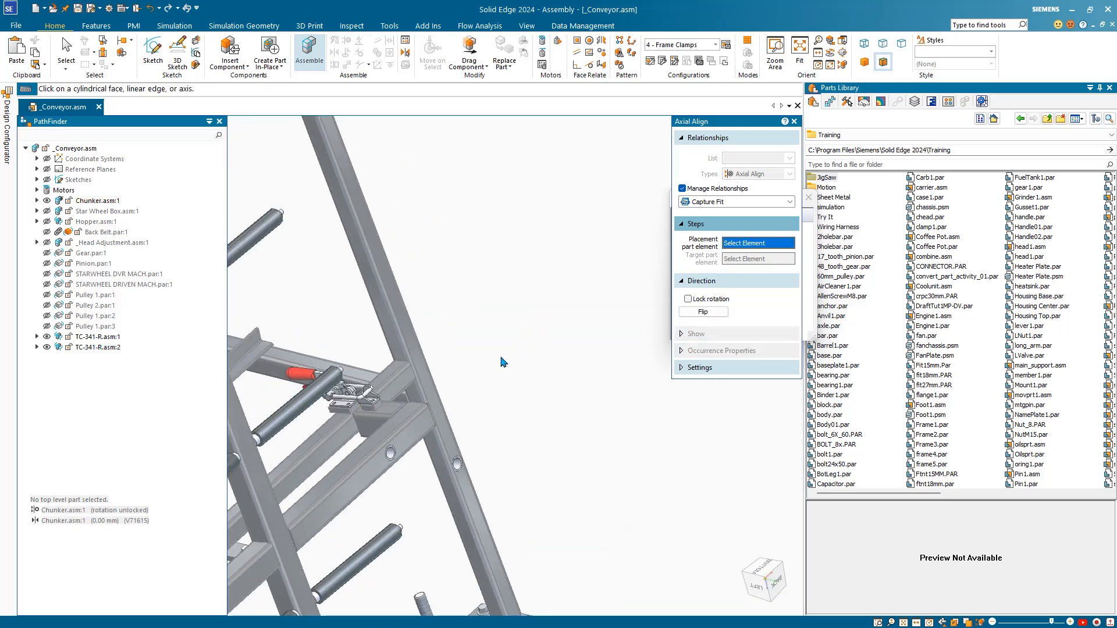
key("Escape")
scroll(509, 368, "down", 8)
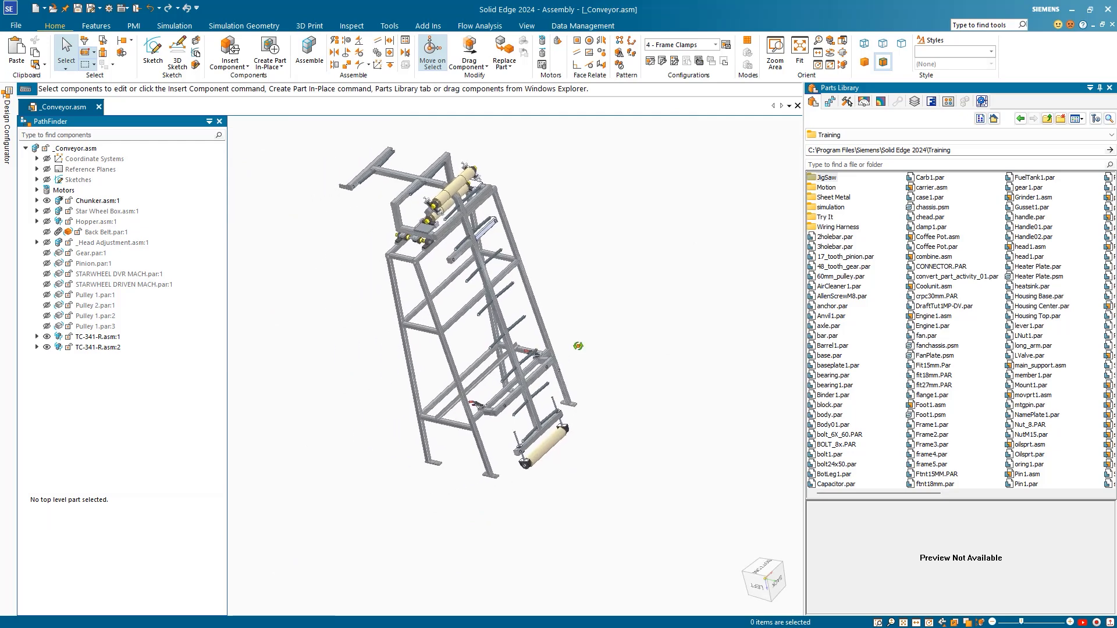
mouse_move(578, 346)
middle_mouse_down()
mouse_move(574, 325)
mouse_move(576, 336)
middle_mouse_up()
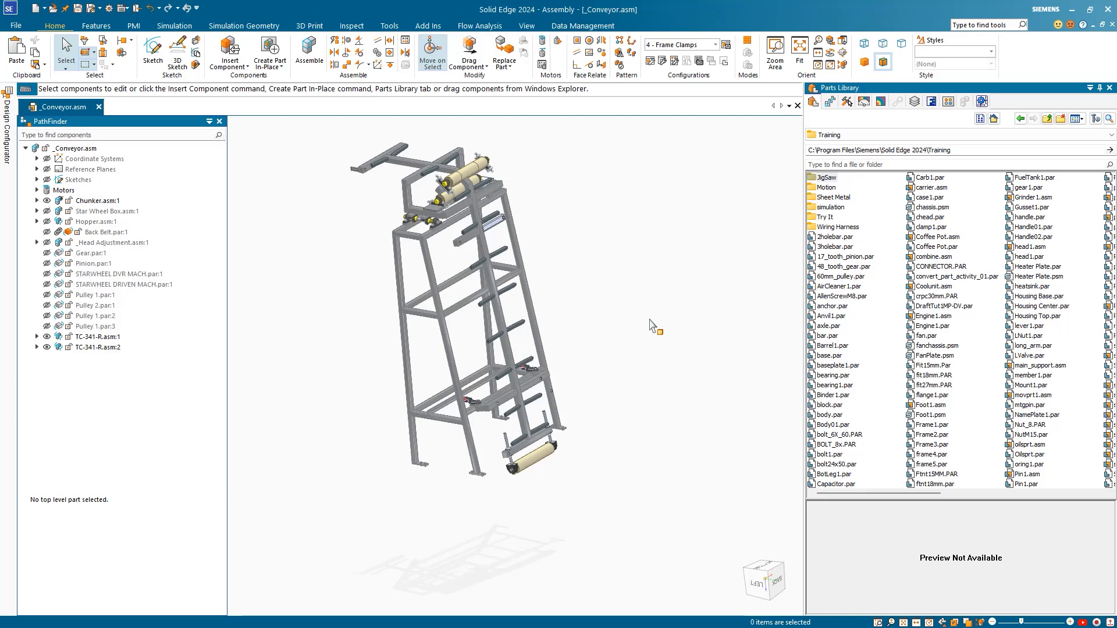
scroll(489, 415, "up", 4)
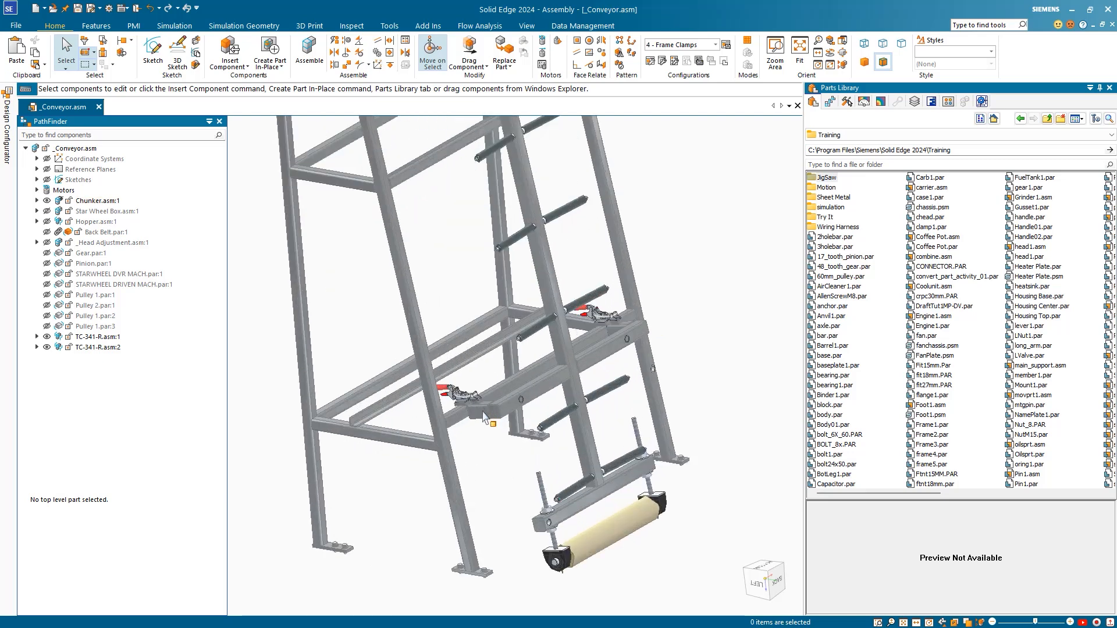